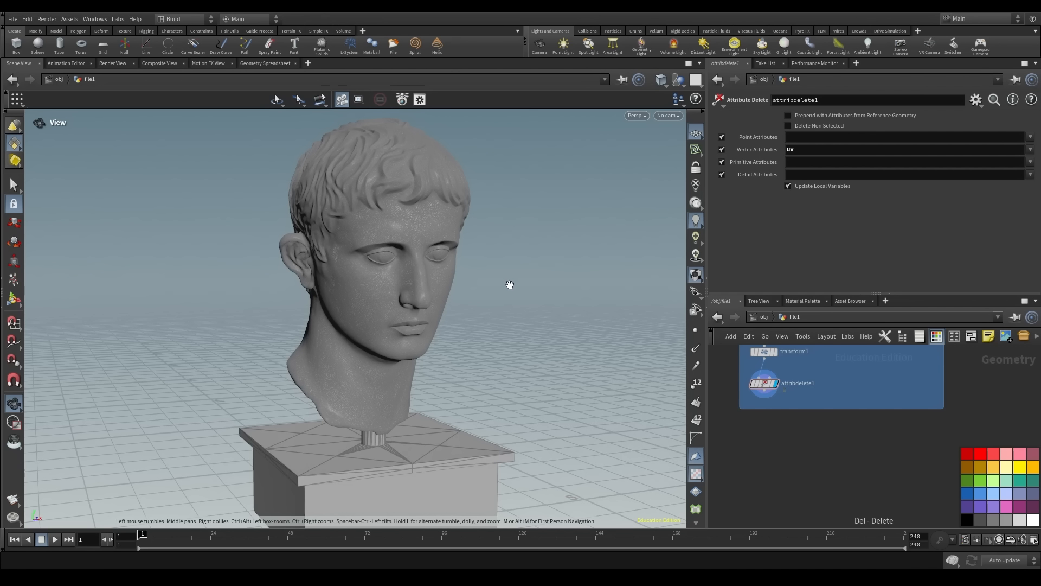
Go up to the object level and rename the file1 geometry object to Statue_Head
left_click_drag(510, 284, 444, 357)
middle_click_drag(815, 443, 814, 497)
scroll(810, 472, "down", 3)
middle_click_drag(871, 415, 879, 441)
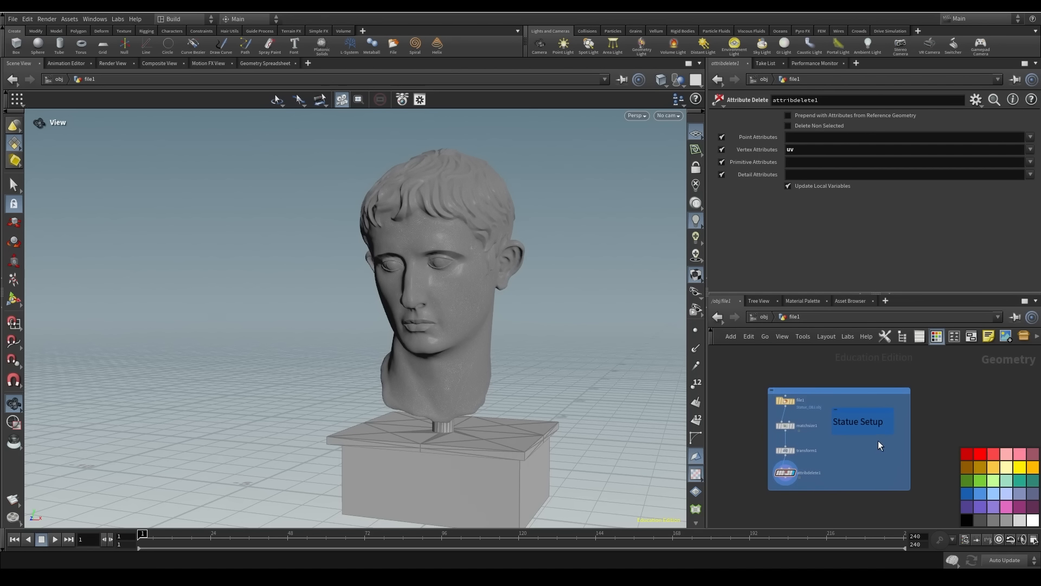
key("u")
double_click(809, 435)
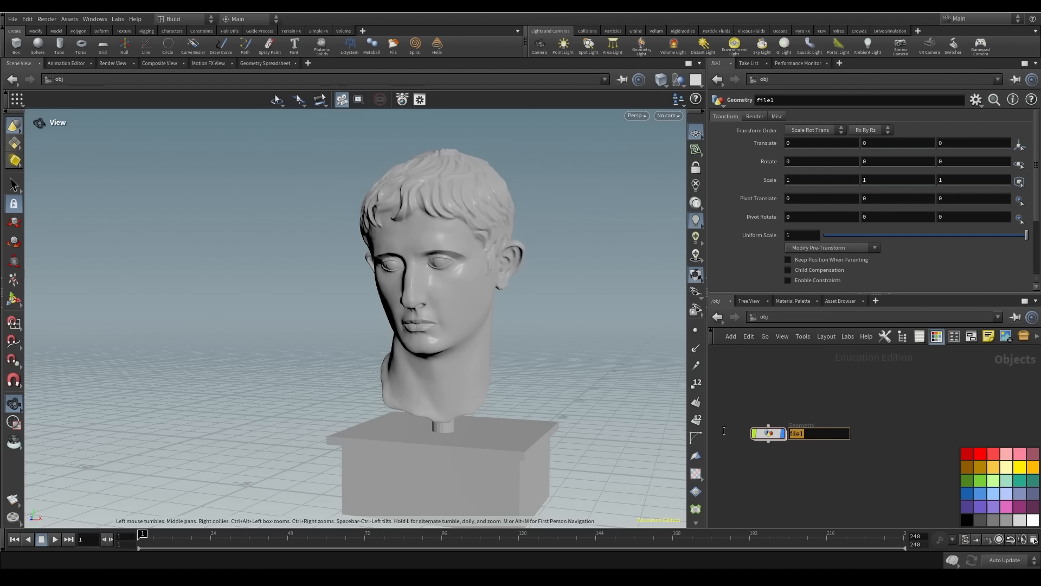
type("Statue")
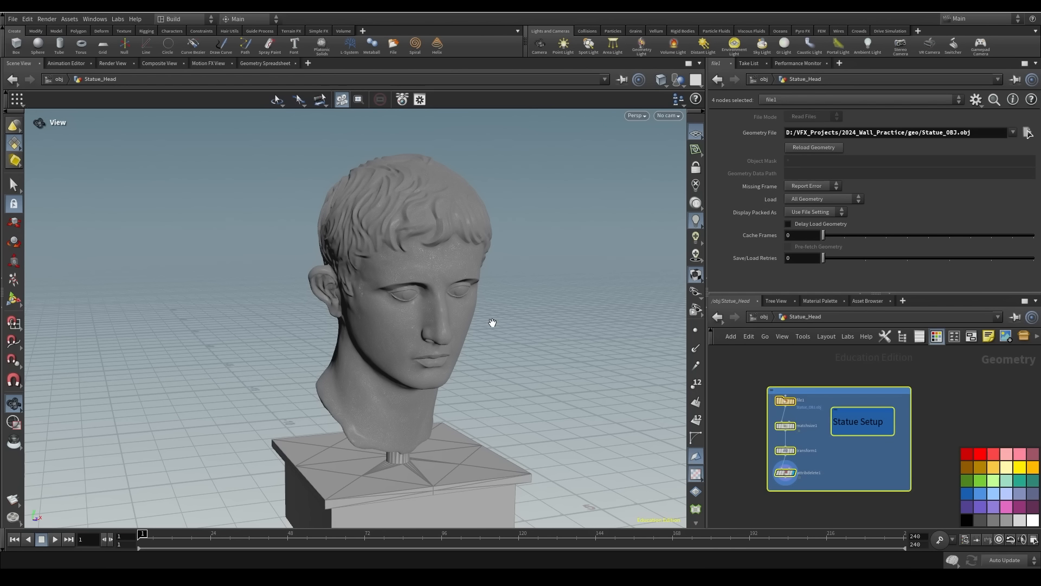
Add an IsoOffset node fed by attribdelete1 inside Statue_Head and display its output
left_click_drag(493, 326, 451, 400)
left_click_drag(487, 358, 436, 381)
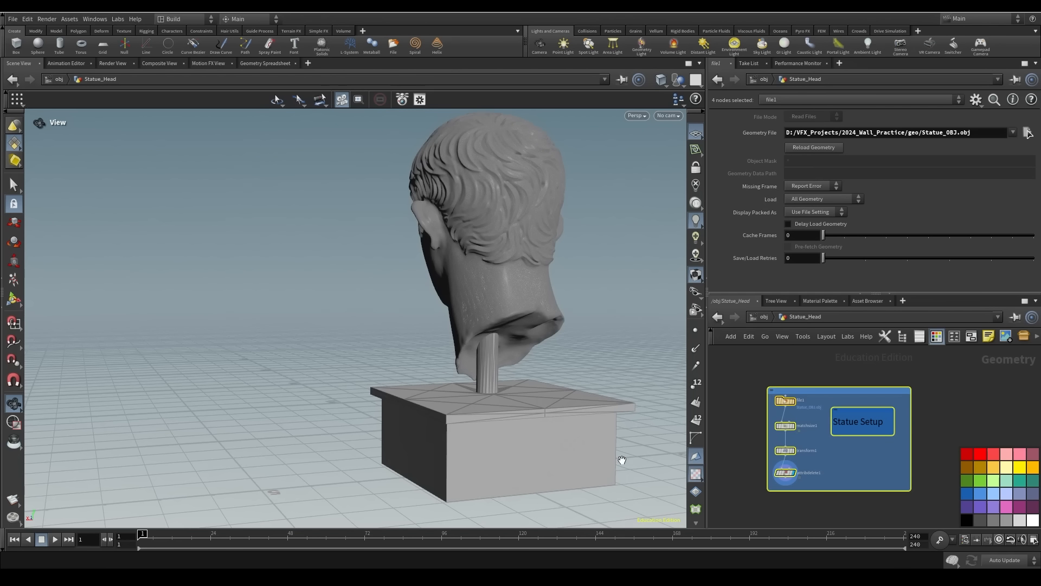
left_click_drag(443, 212, 542, 305)
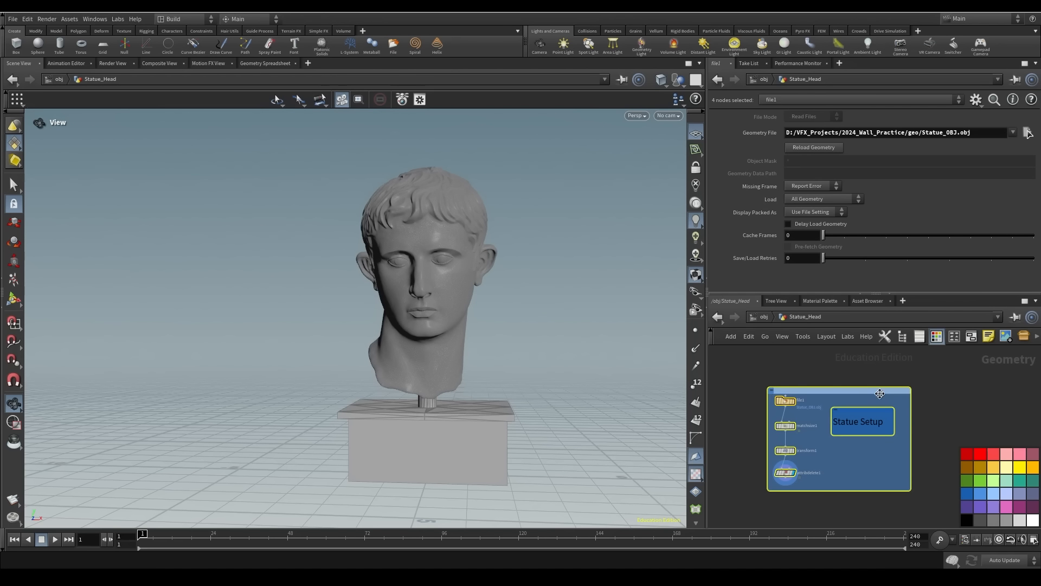
scroll(782, 471, "up", 3)
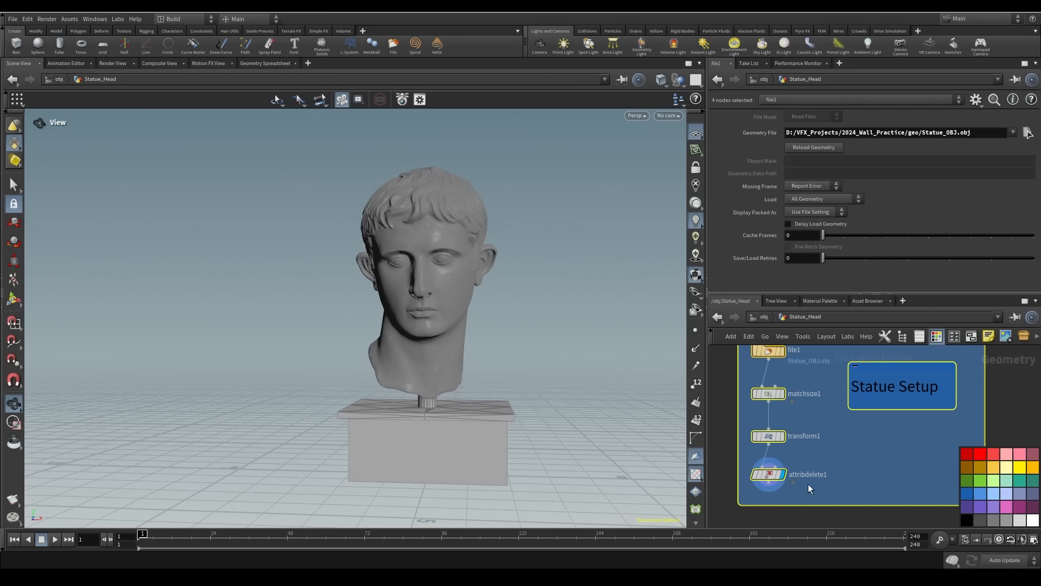
left_click(773, 475)
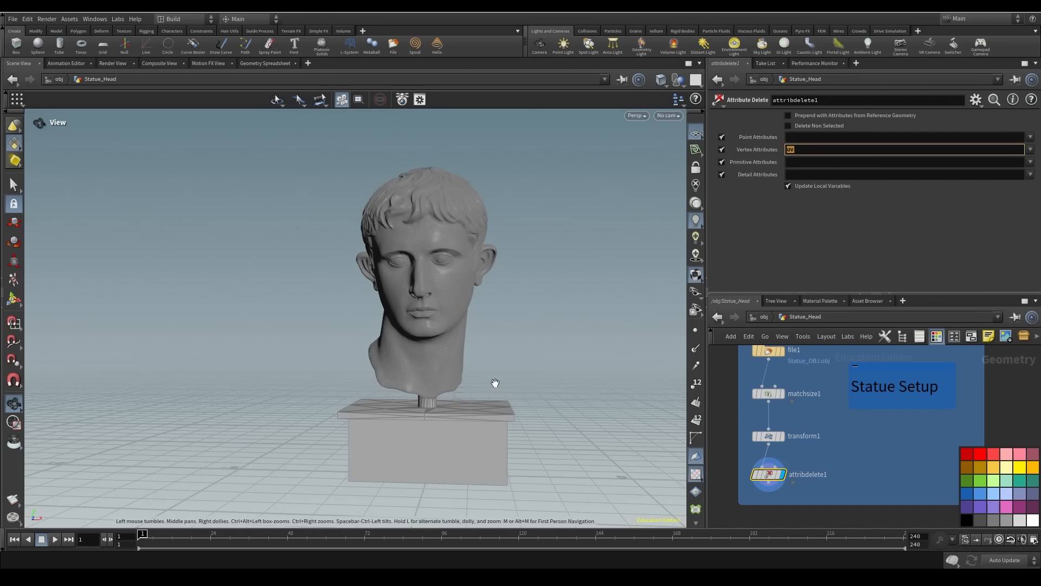
left_click_drag(495, 383, 516, 321)
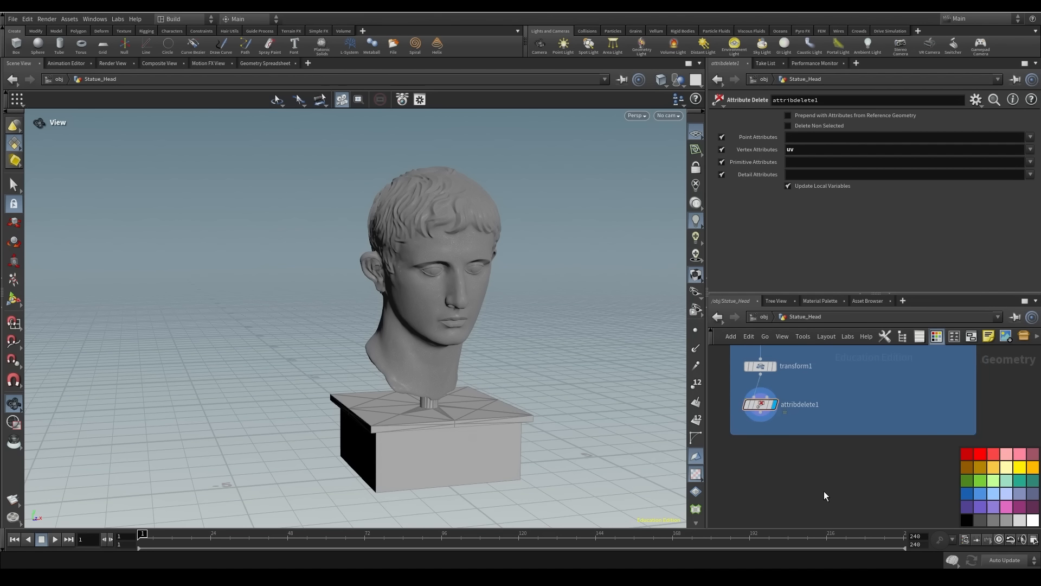
scroll(824, 490, "up", 2)
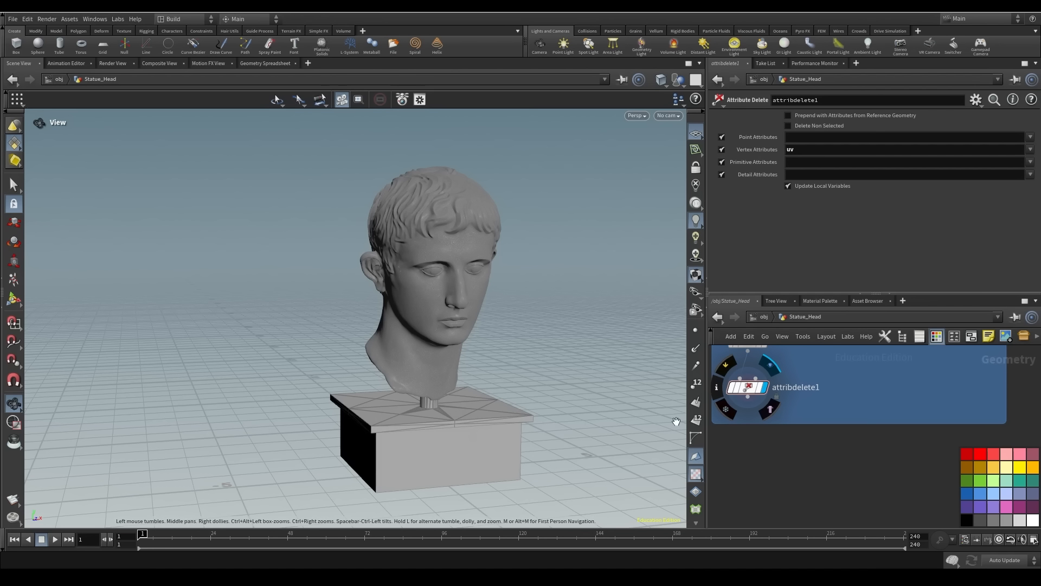
key("Tab")
type("is")
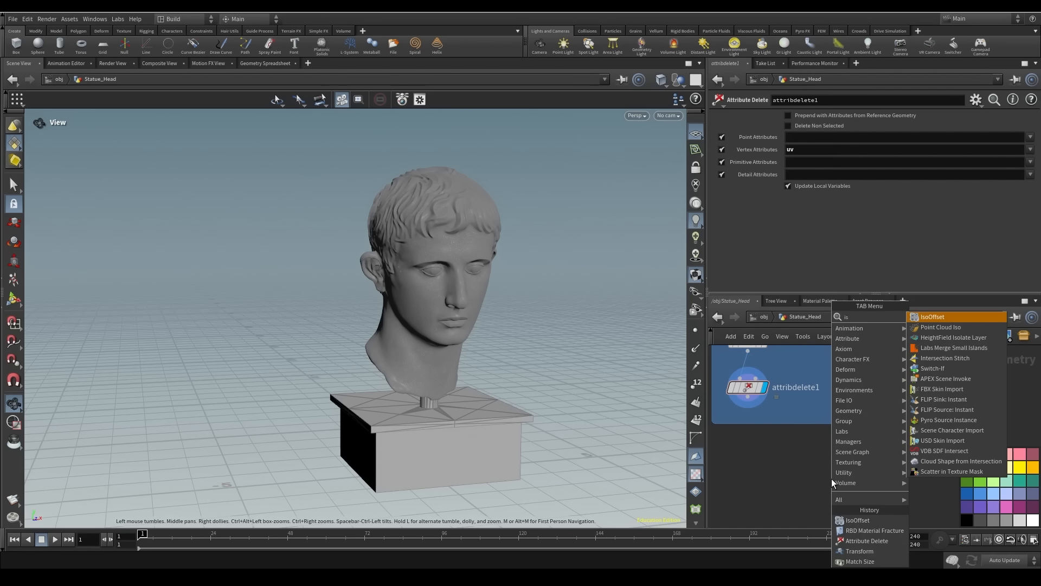
left_click(933, 316)
left_click(849, 468)
left_click(855, 464)
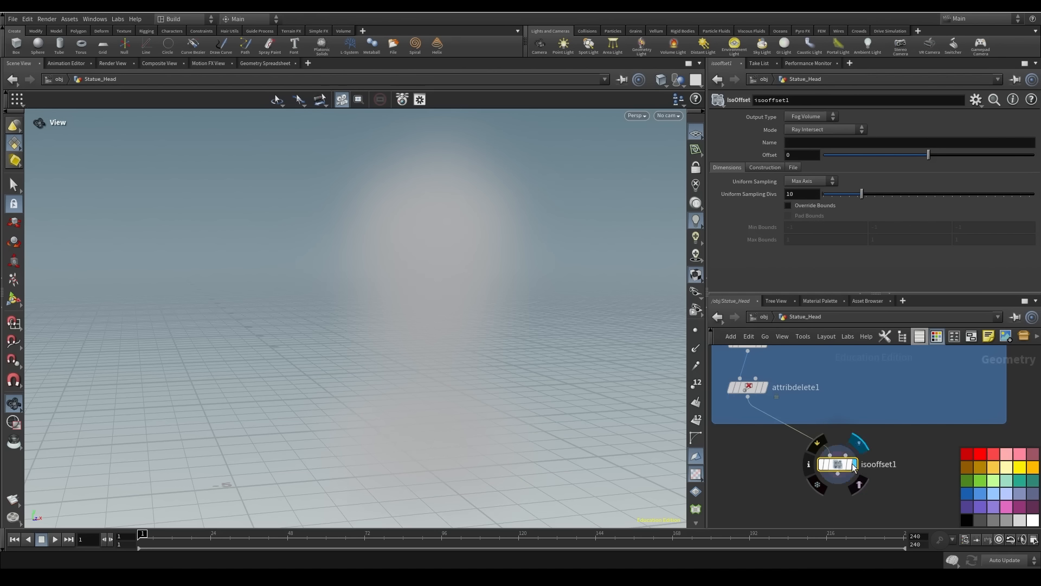
Set the IsoOffset node's Uniform Sampling Divs to 100
left_click_drag(726, 188, 725, 188)
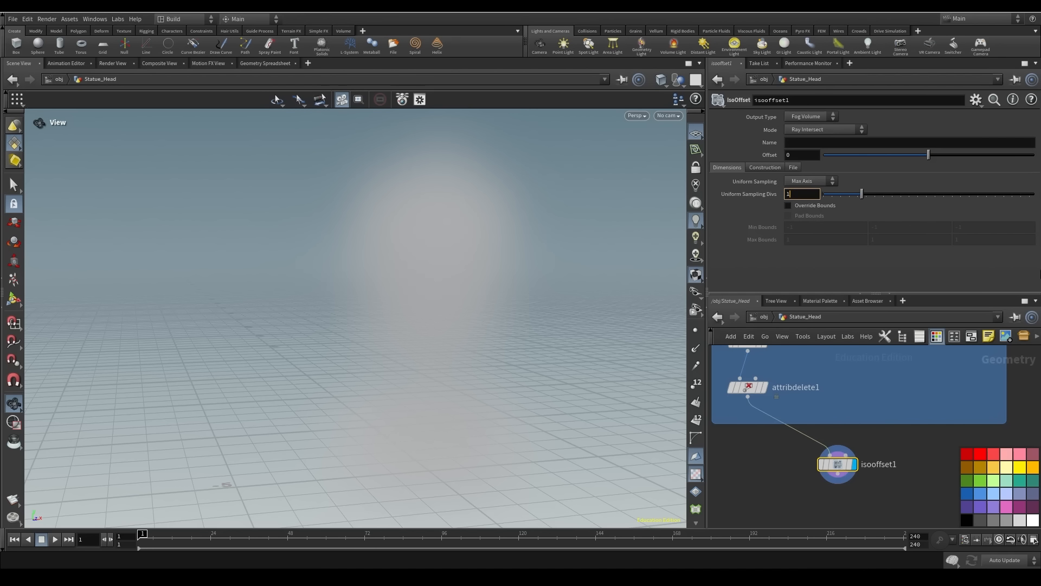
type("100")
key("Return")
left_click_drag(544, 365, 511, 346)
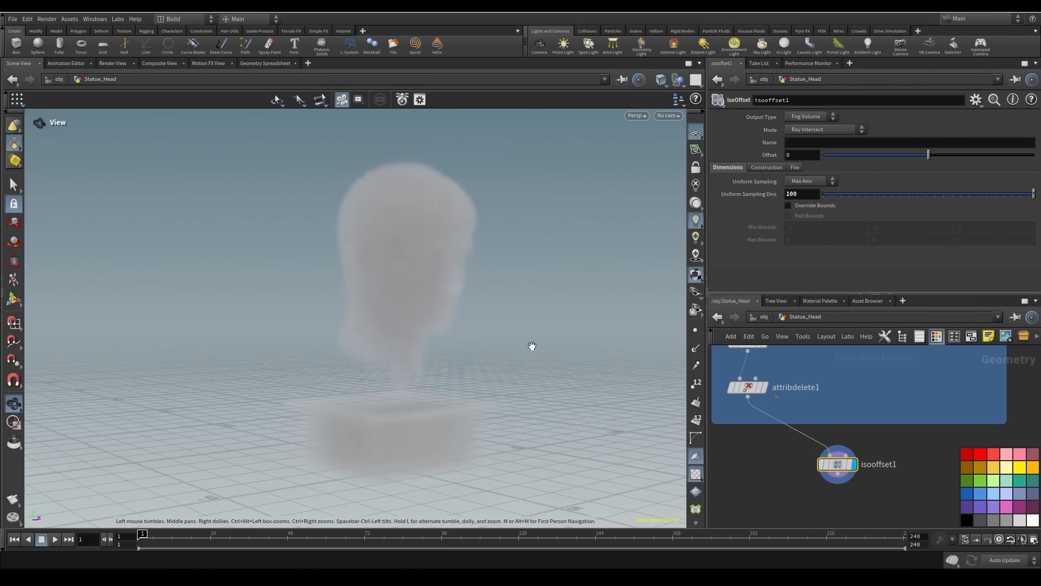
middle_click_drag(462, 355, 467, 275)
Add a Scatter node below isooffset1 to fill the statue's fog volume with points
middle_click_drag(809, 521, 821, 489)
key("Tab")
type("scat")
key("Return")
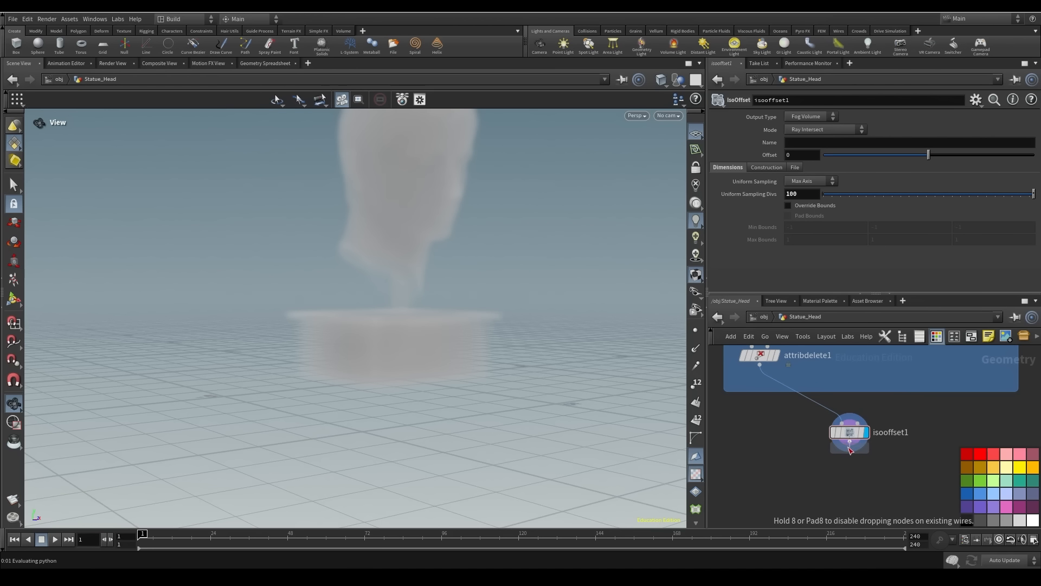
left_click(855, 486)
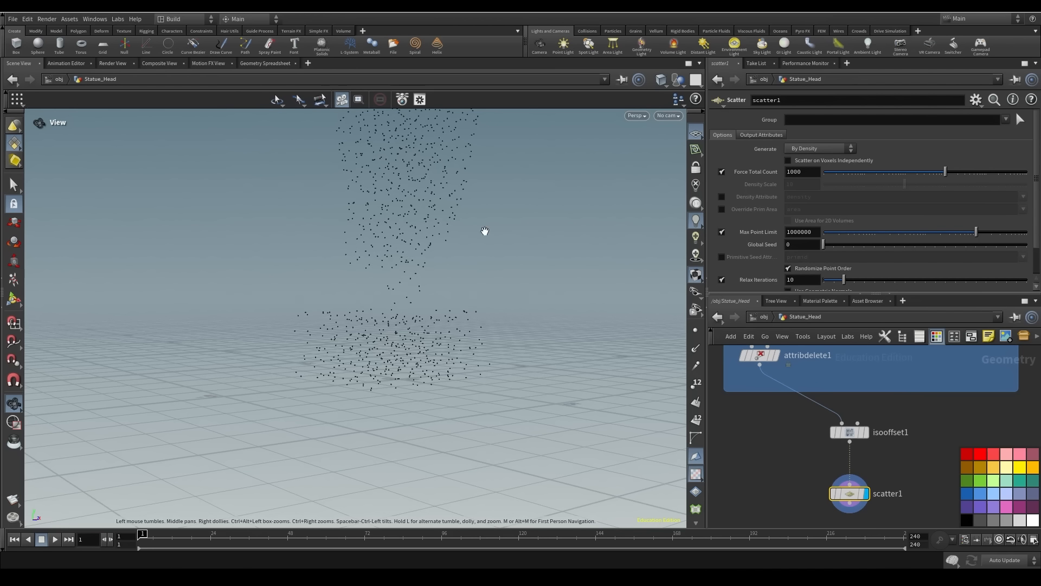
Set the Scatter node's Force Total Count to 100
left_click_drag(513, 261, 453, 267)
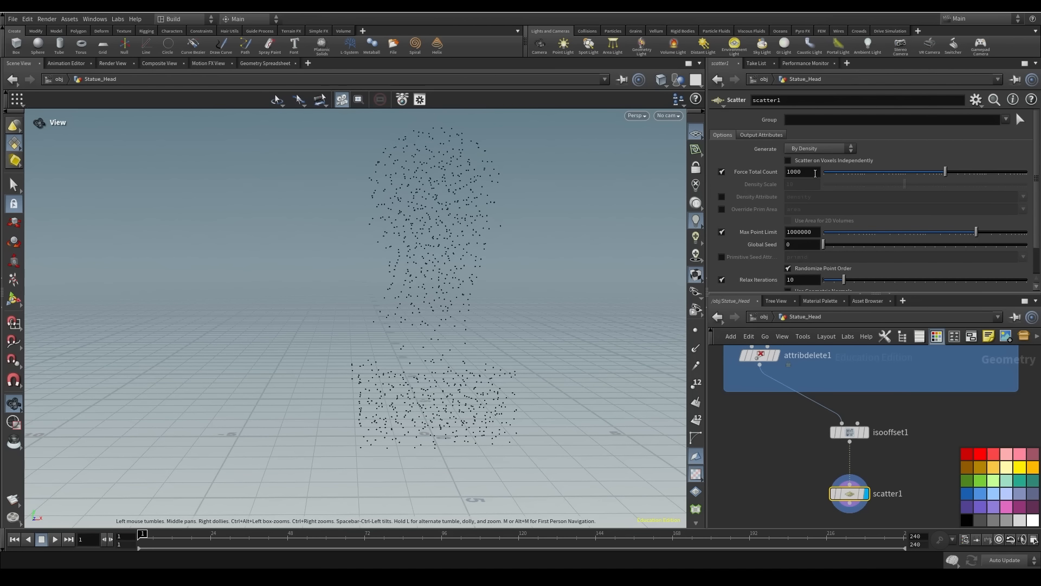
type("0")
key("Return")
left_click_drag(585, 181, 436, 265)
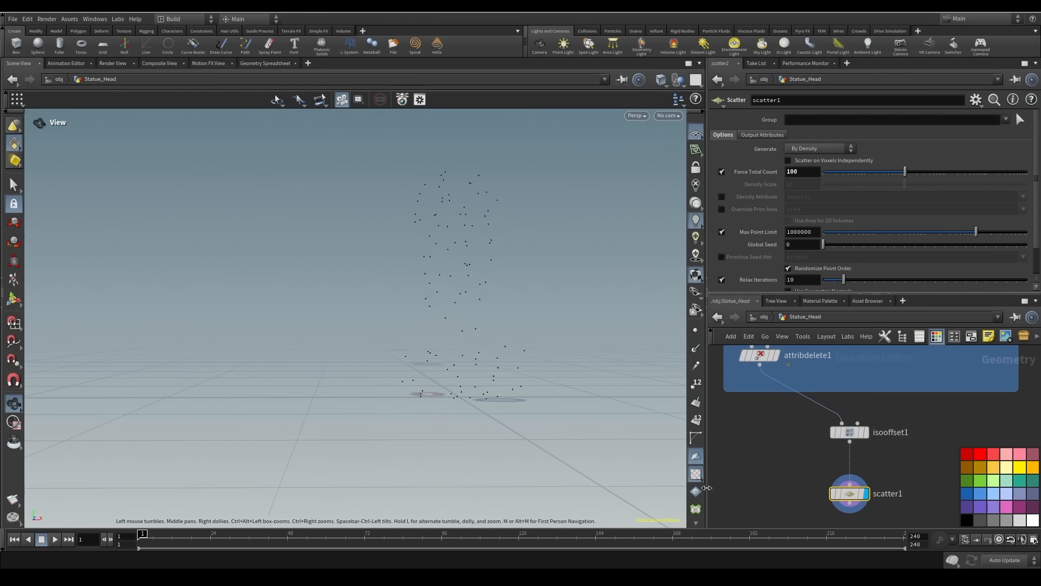
Add an unconnected Null node inside the Statue Setup box and rename it Fracture_Controller
scroll(879, 462, "down", 3)
mouse_move(813, 473)
middle_mouse_down()
mouse_move(809, 433)
mouse_move(802, 457)
middle_mouse_up()
left_click_drag(883, 491, 829, 415)
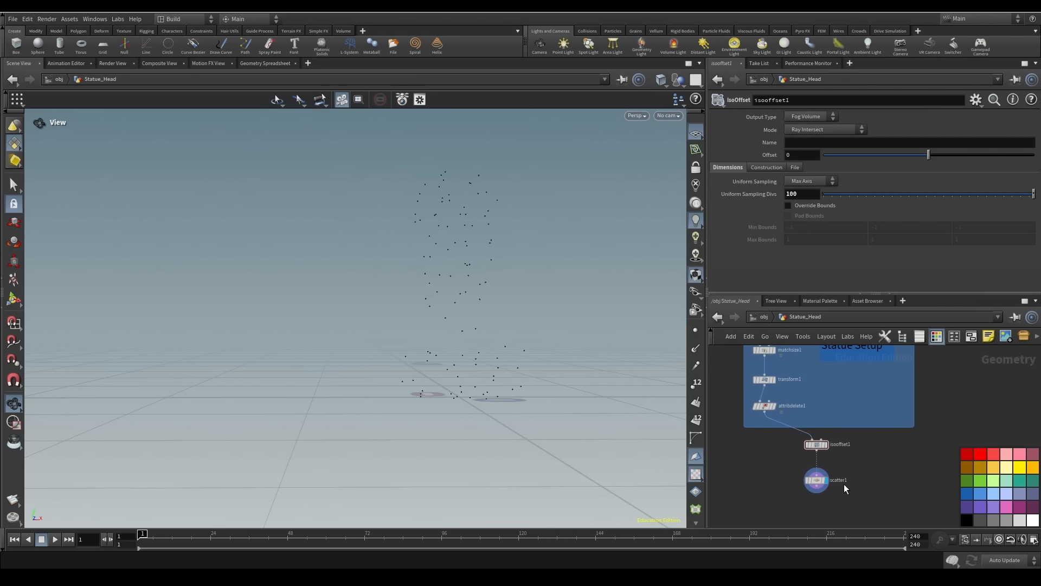
left_click_drag(495, 376, 481, 367)
left_click_drag(499, 311, 553, 353)
key("Tab")
type("null")
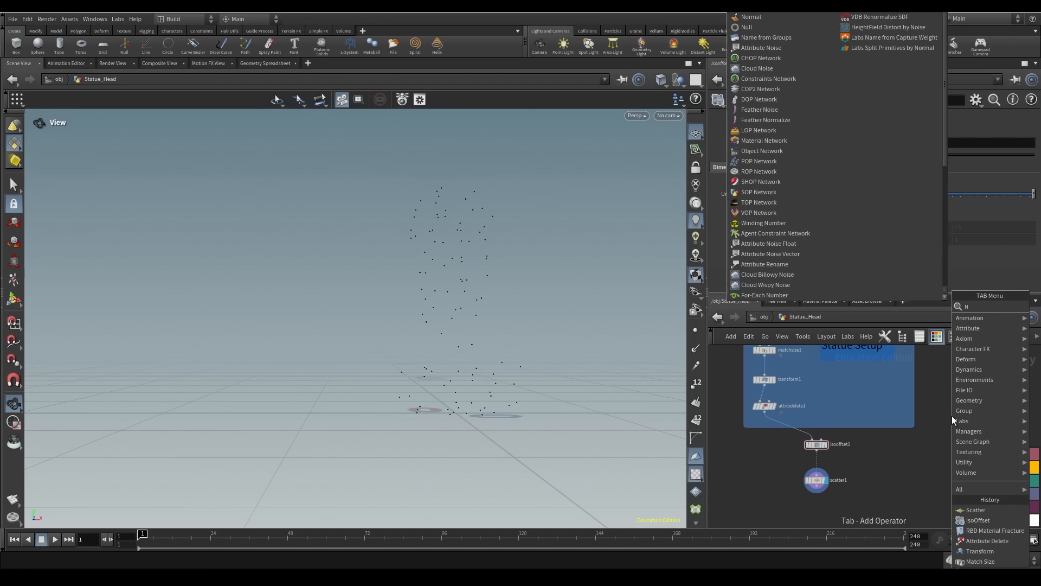
key("Return")
left_click(836, 392)
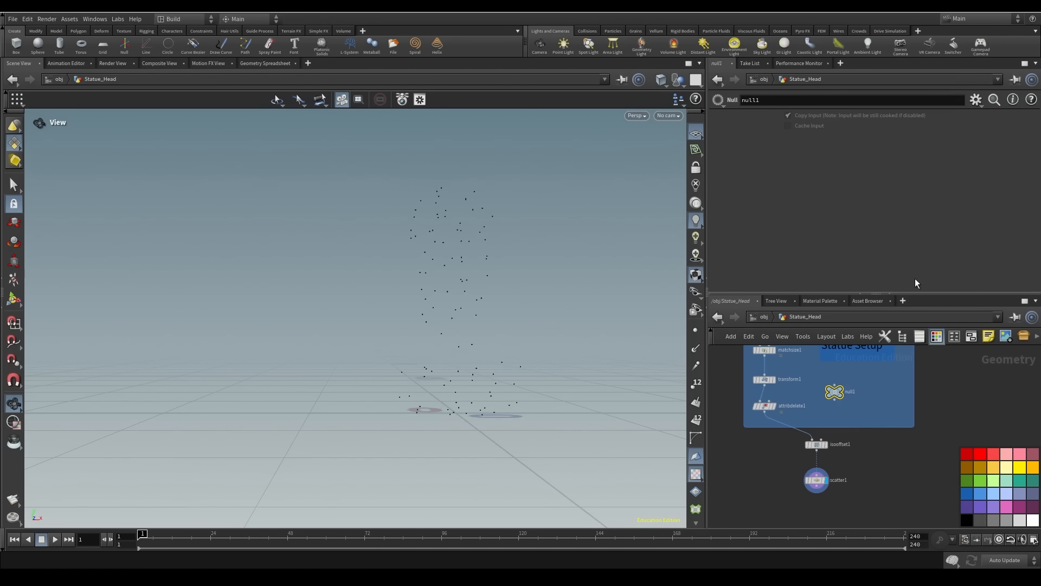
type("Fracture_Controller")
key("Return")
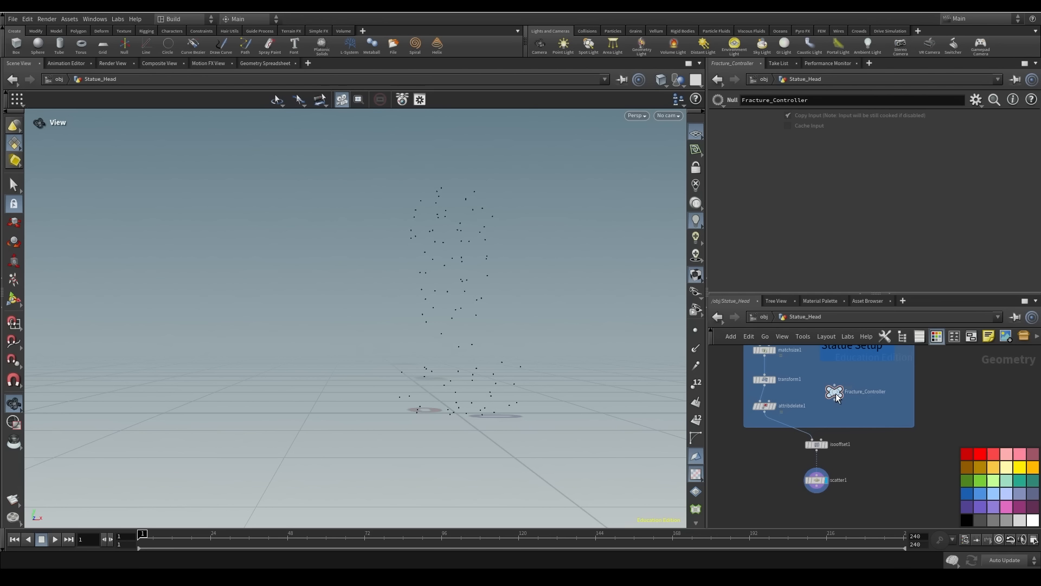
Open Fracture_Controller's parameter interface editor and add an integer parameter above the existing ones
left_click(980, 507)
middle_click_drag(910, 471, 915, 511)
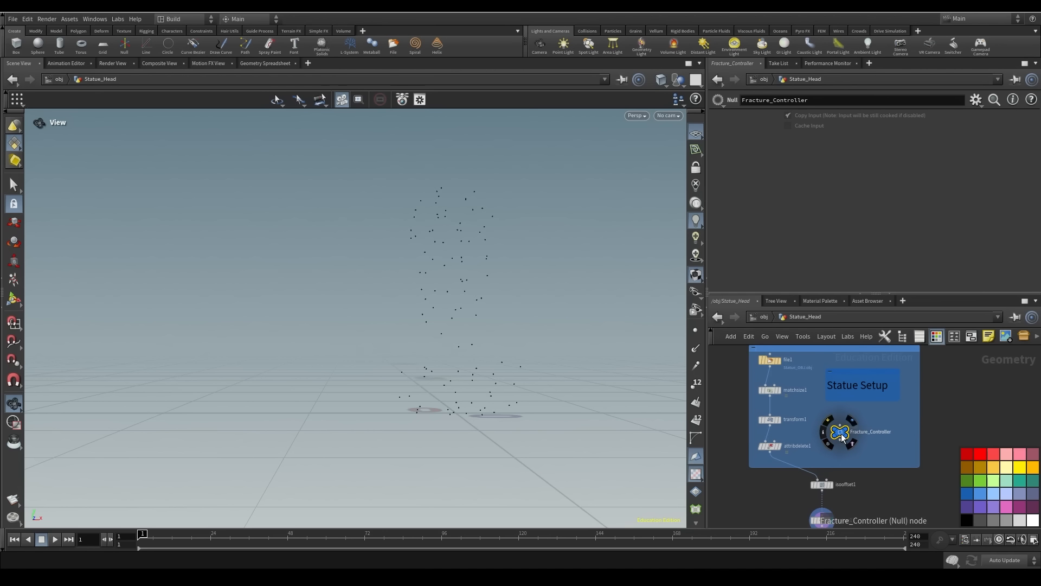
left_click(974, 102)
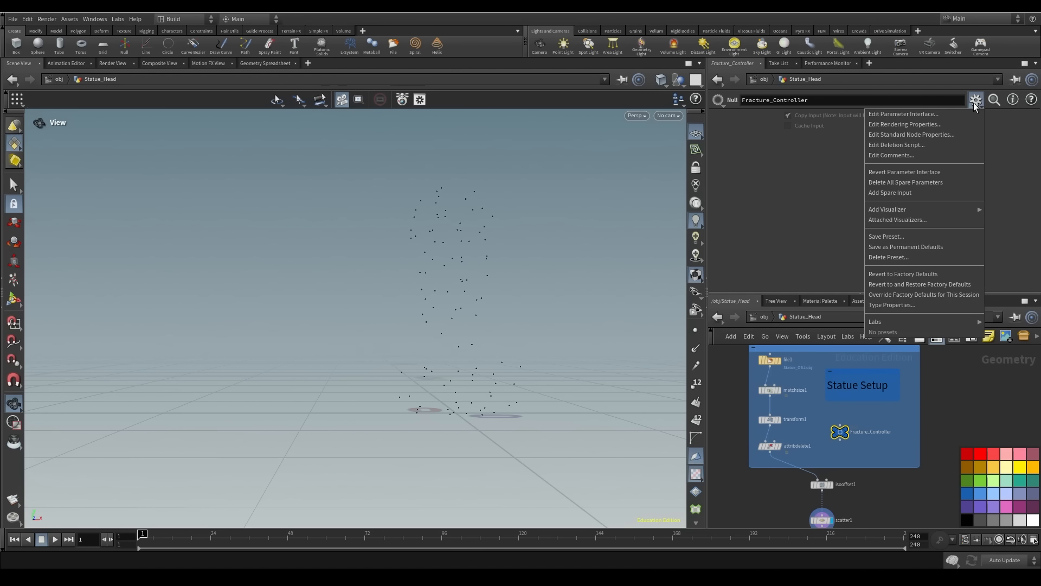
left_click(913, 183)
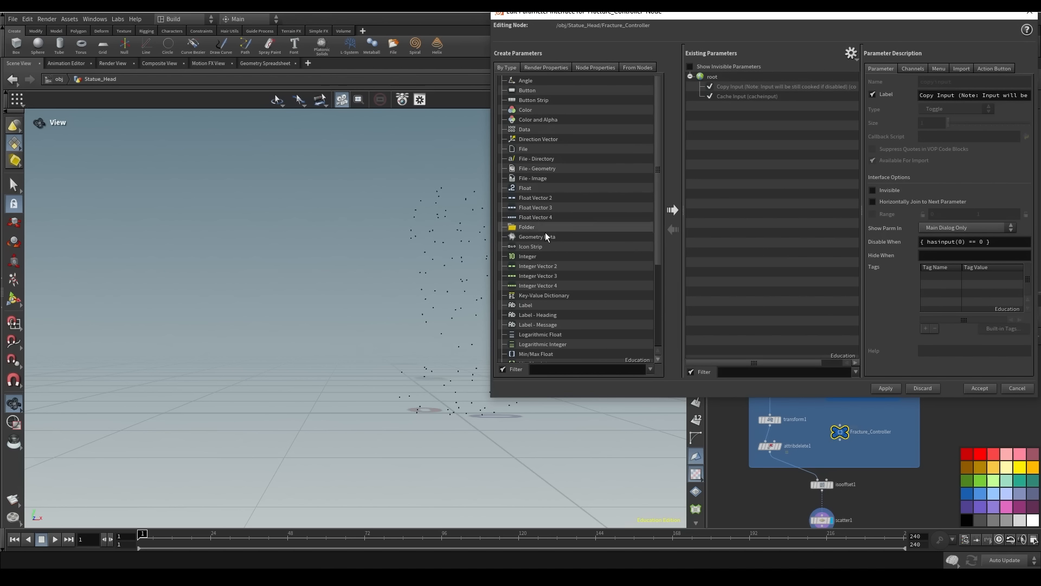
left_click_drag(539, 255, 738, 82)
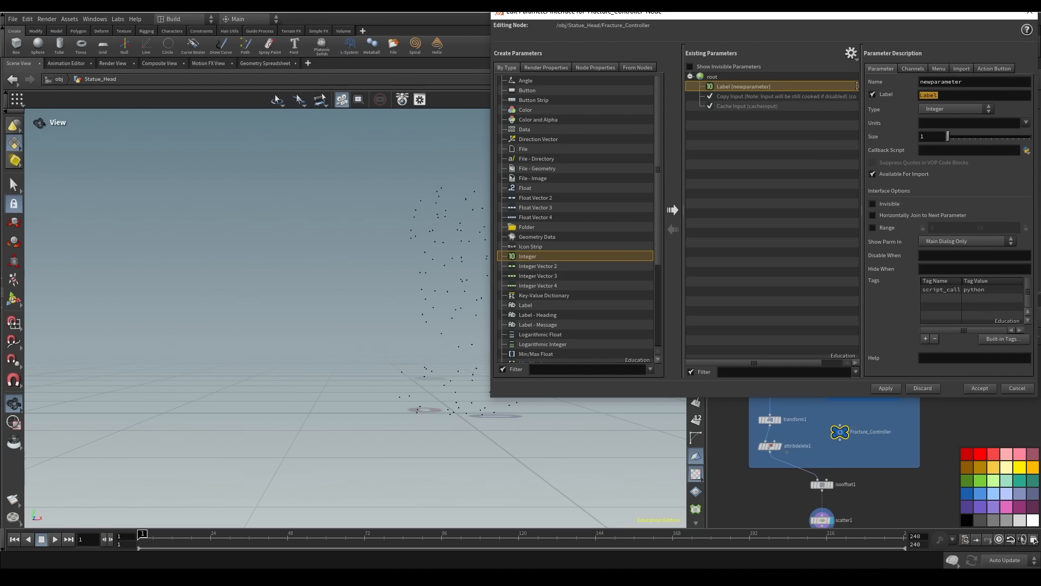
Label the new integer parameter Initial Detail, give it a matching internal name, and accept the interface changes
type("Initial ")
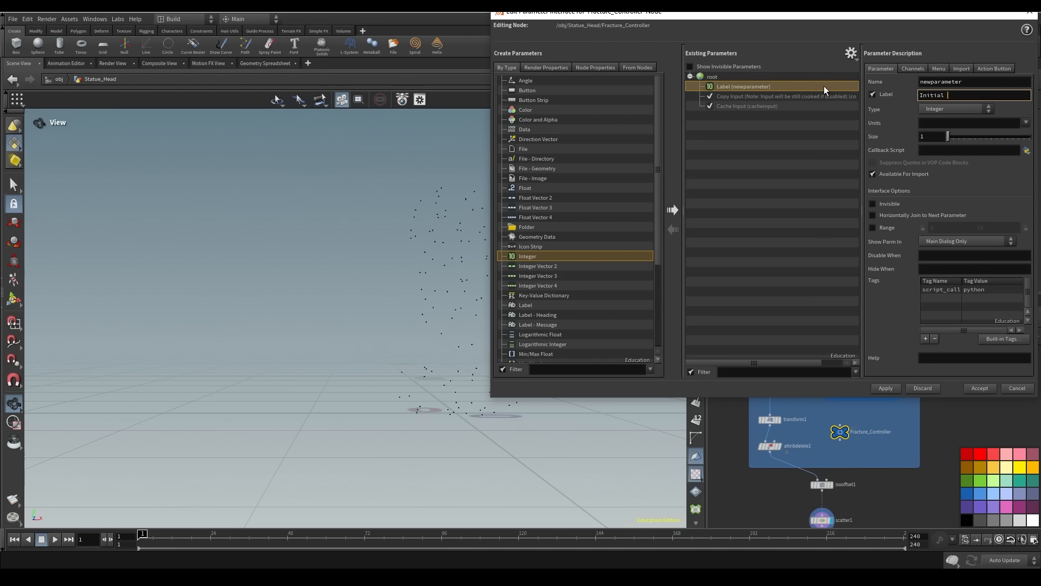
type("Detail")
key("shift+Tab")
type("ini")
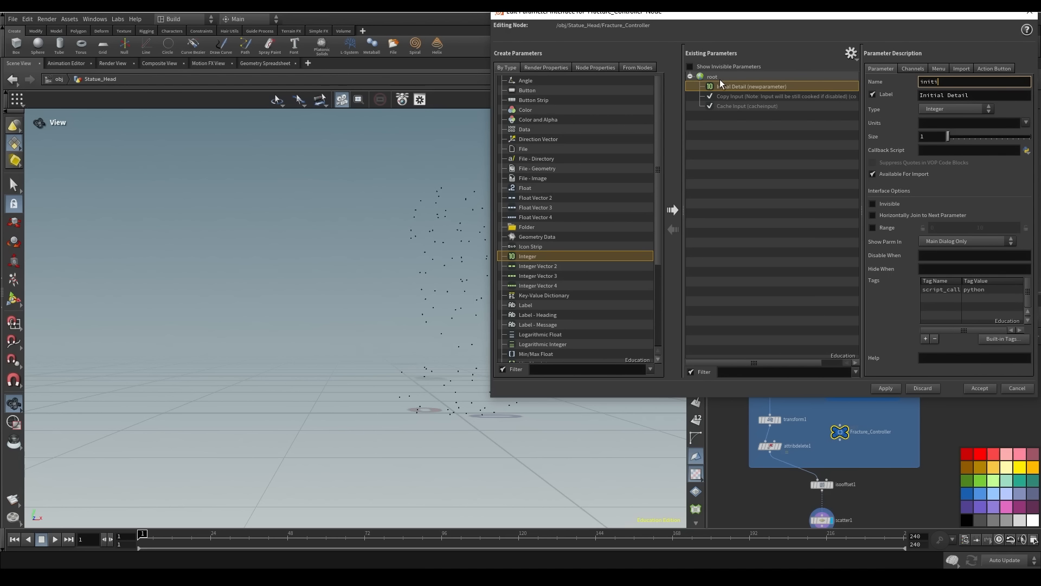
left_click(984, 386)
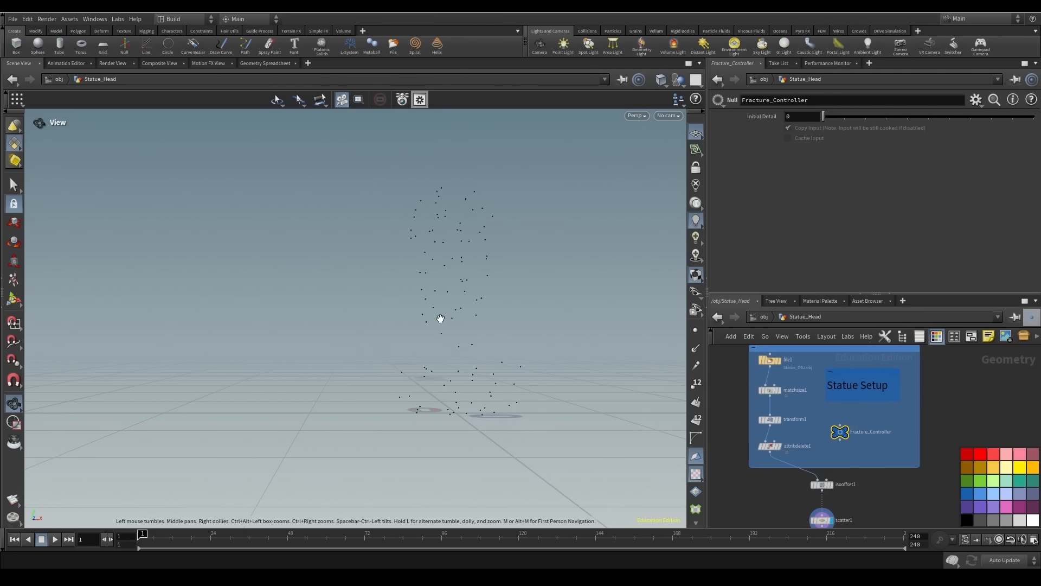
left_click_drag(626, 303, 488, 320)
left_click(182, 19)
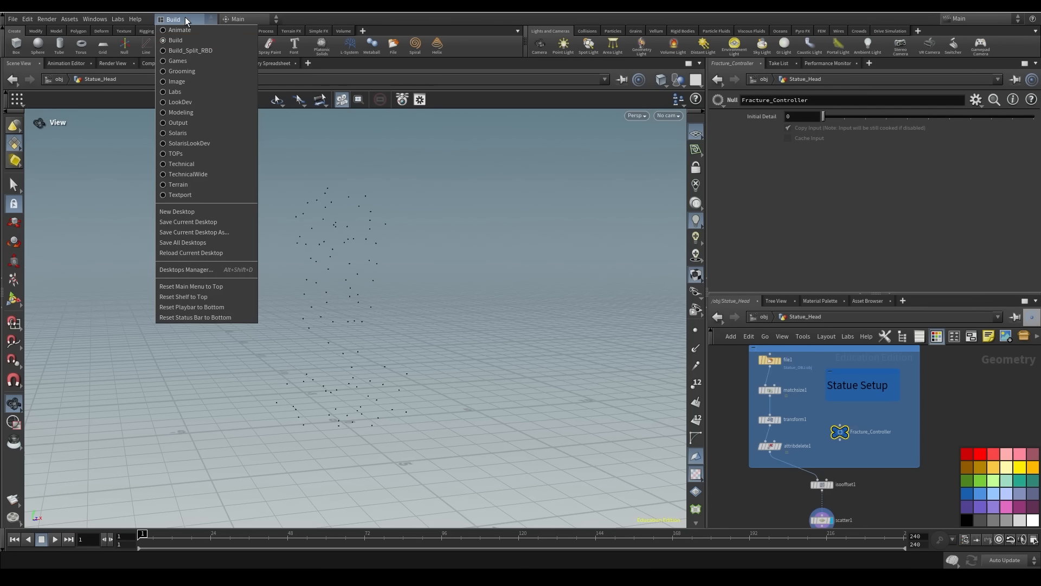
left_click(395, 15)
Split the parameter pane and the network pane side by side, and narrow the viewport to widen them
left_click(1036, 63)
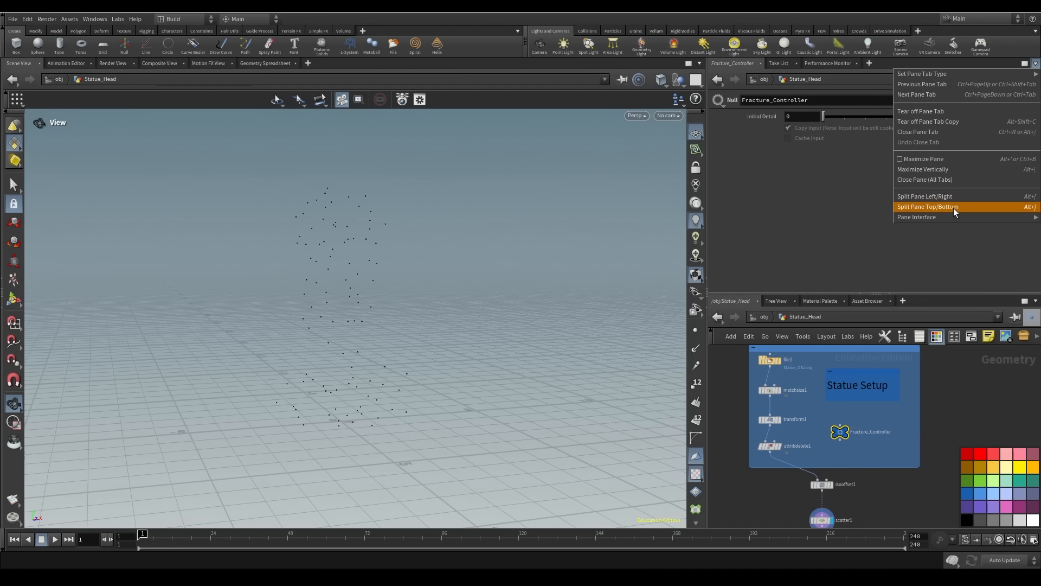
left_click(926, 197)
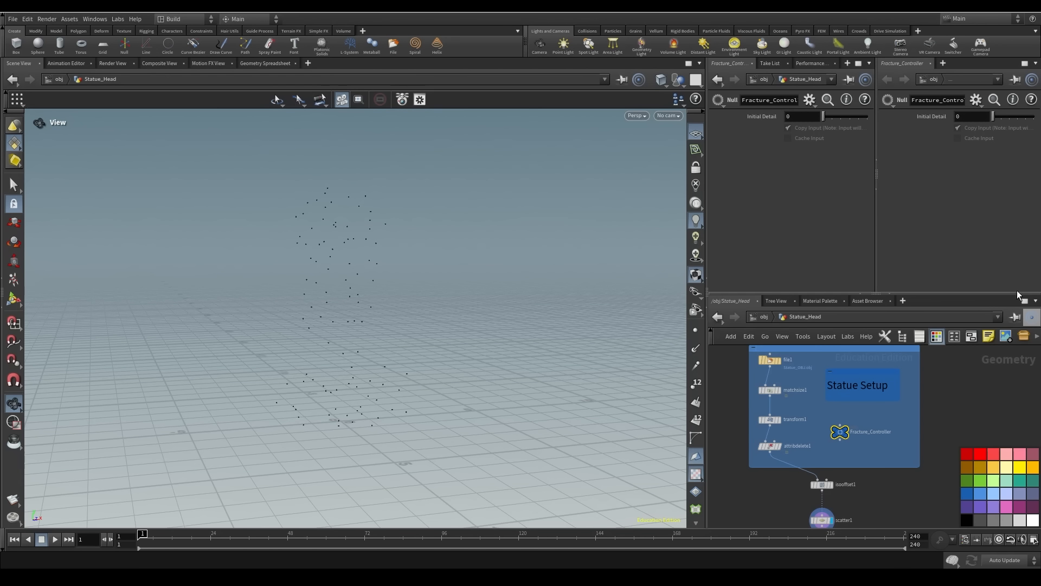
left_click(1034, 301)
left_click(966, 430)
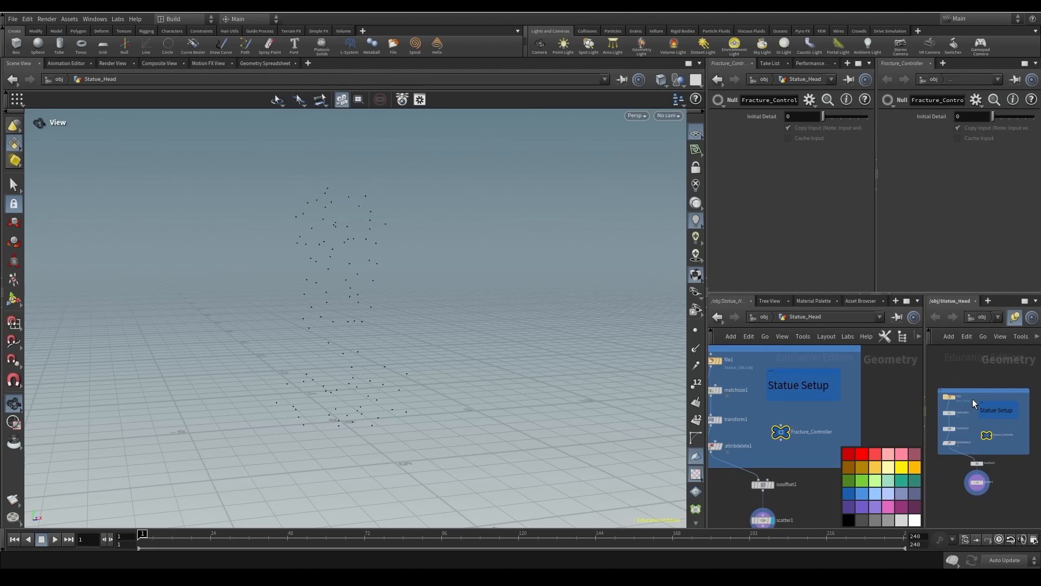
left_click_drag(708, 282, 586, 272)
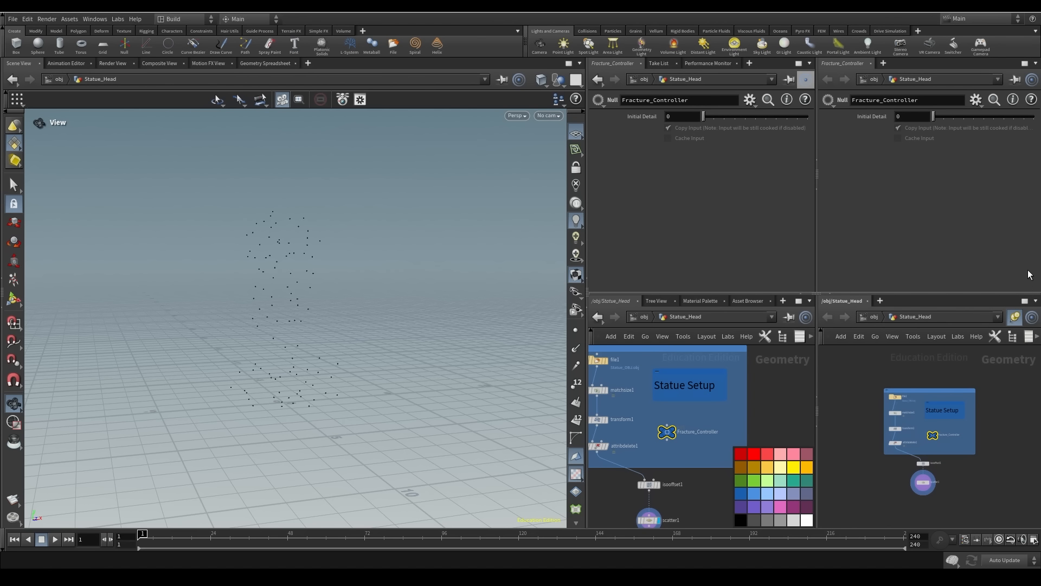
Assign the new network pane and the new parameter pane to link group 1
left_click(1015, 318)
left_click(991, 362)
left_click(1014, 80)
left_click(1001, 123)
Assign the original parameter pane, the original network pane and the scene view to link group 2
left_click(788, 79)
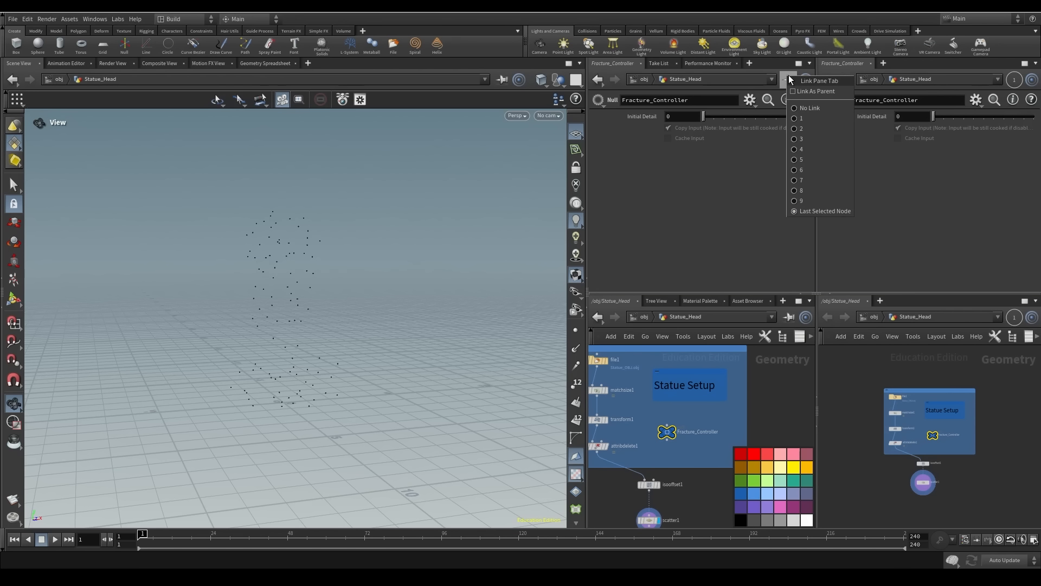
left_click(811, 126)
left_click(789, 317)
left_click(805, 372)
left_click(501, 79)
left_click(519, 133)
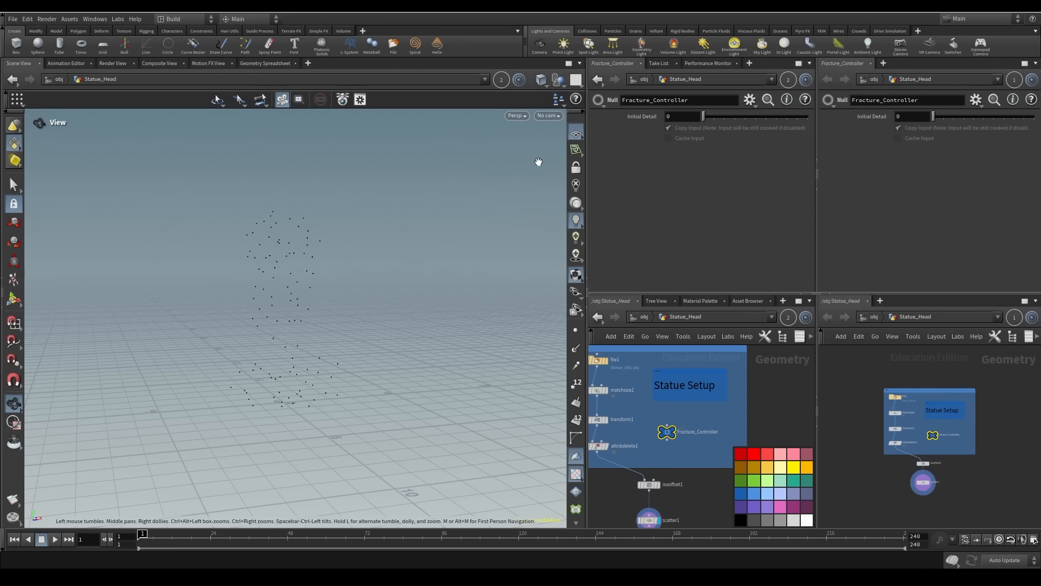
Link the scatter node's Force Total Count to Fracture_Controller's Initial Detail with a relative channel reference
middle_click_drag(983, 470, 1004, 452)
scroll(931, 491, "up", 4)
middle_click_drag(669, 519, 688, 495)
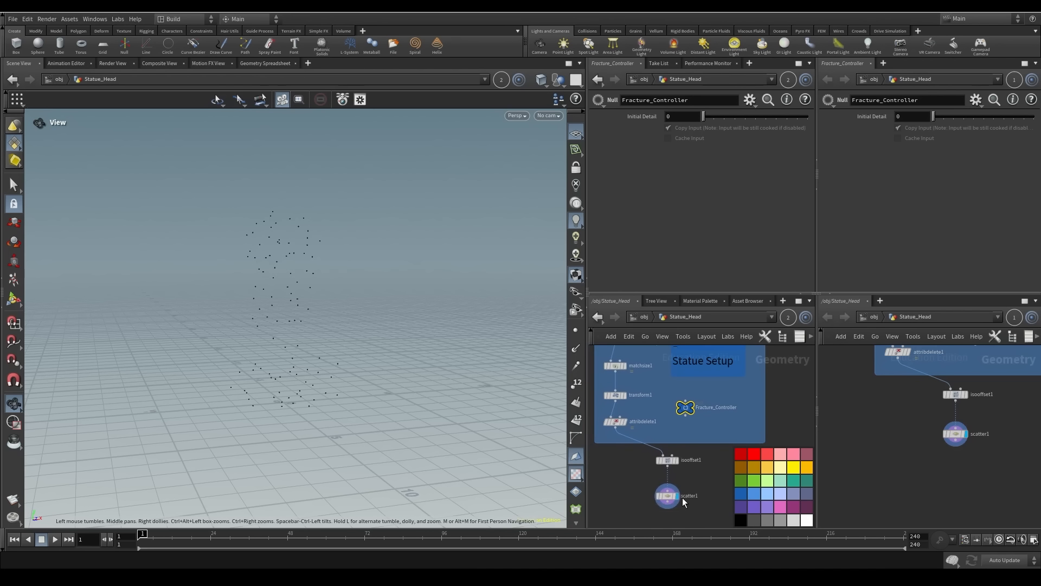
left_click(671, 497)
middle_click_drag(1003, 439, 945, 497)
left_click(916, 394)
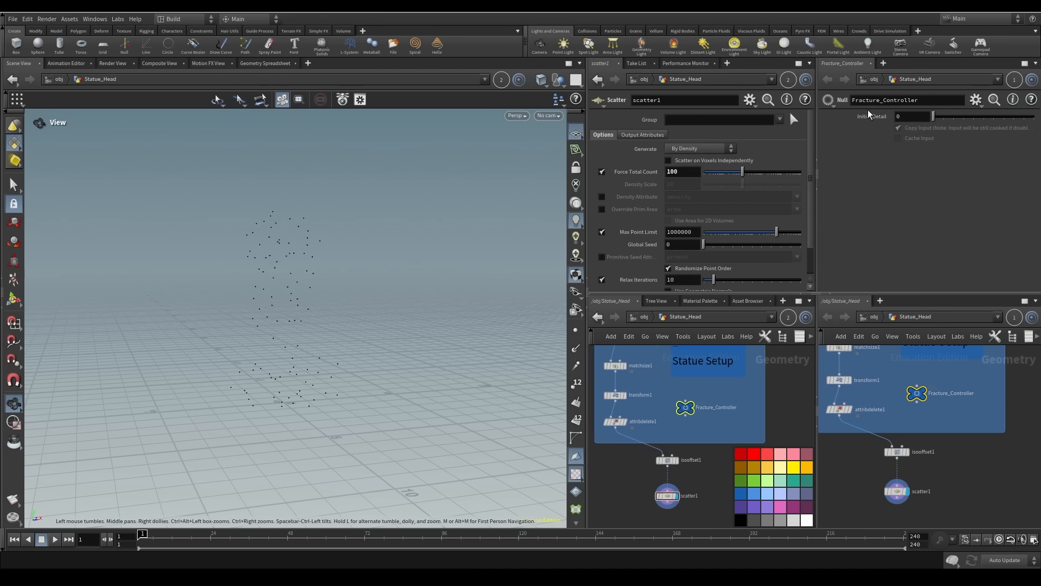
left_click_drag(864, 141, 693, 177)
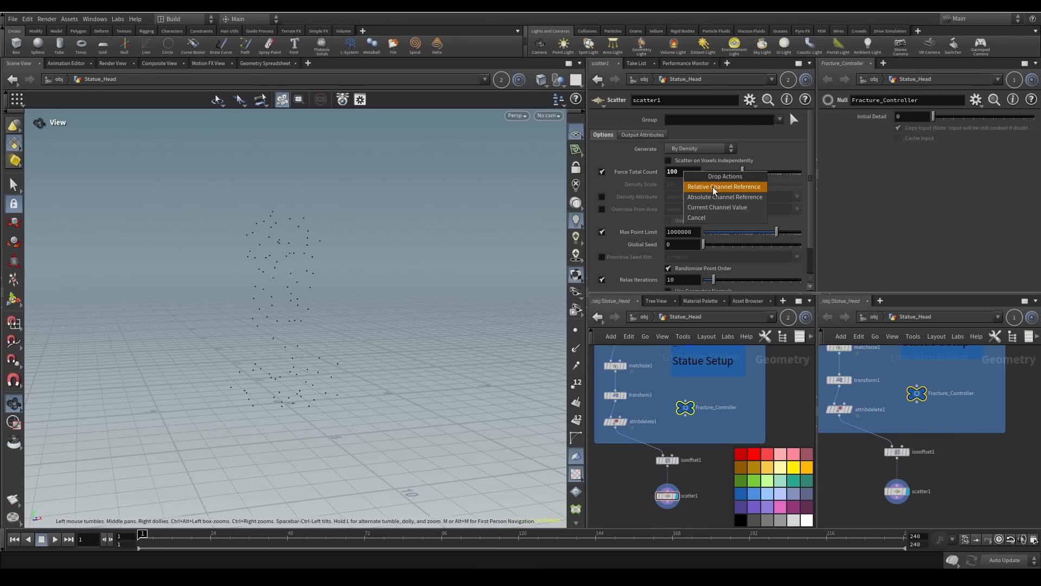
left_click(710, 186)
left_click(646, 172)
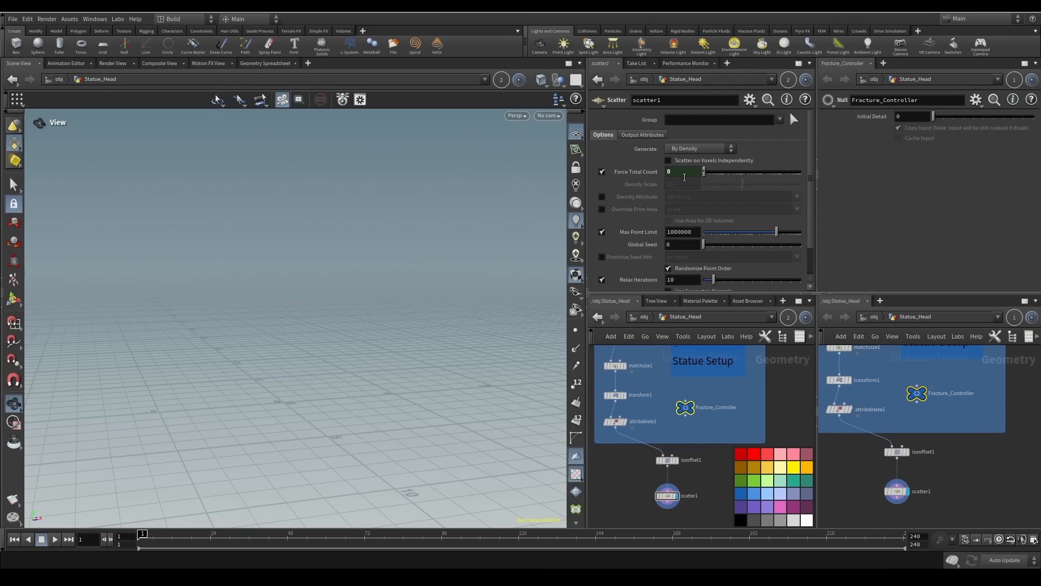
Set Initial Detail on Fracture_Controller to 100 and check the scattered points in the viewport
left_click(913, 116)
type("100")
key("Return")
left_click_drag(309, 312, 315, 310)
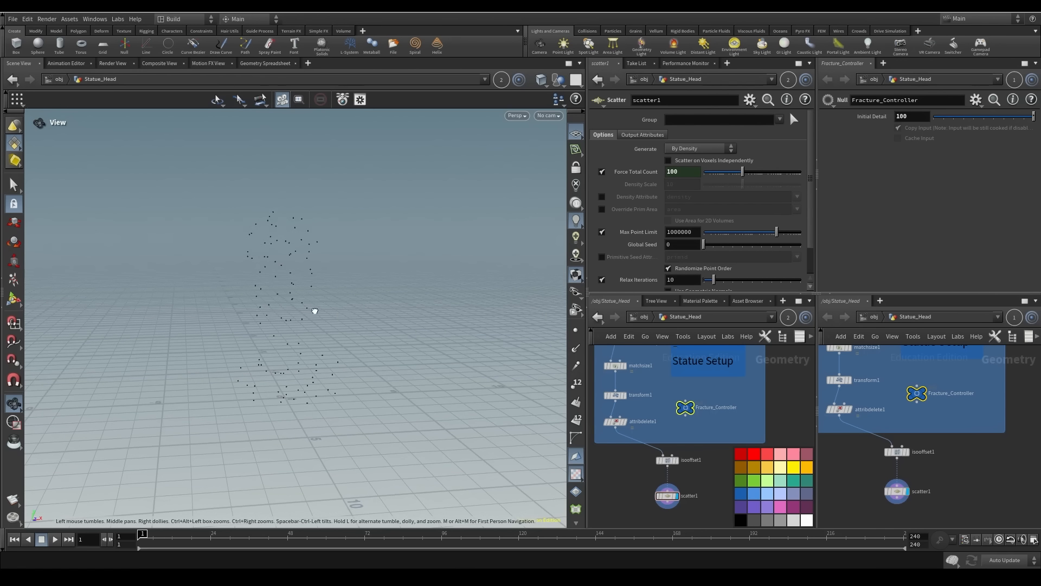
Select the scatter node in link group 2 and move the Fracture_Controller null slightly higher inside the Statue Setup box
left_click(667, 495)
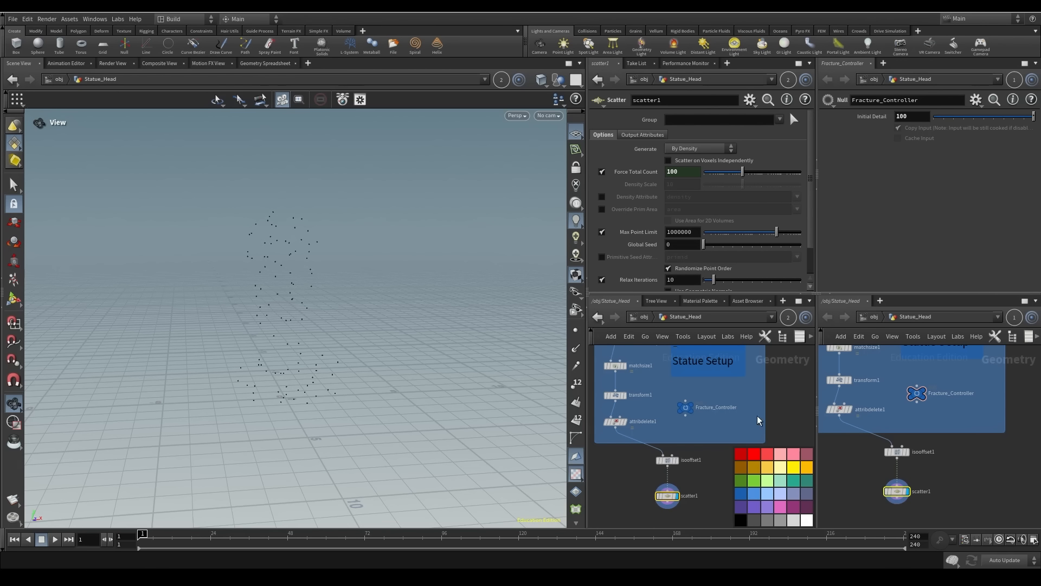
left_click_drag(917, 392, 915, 379)
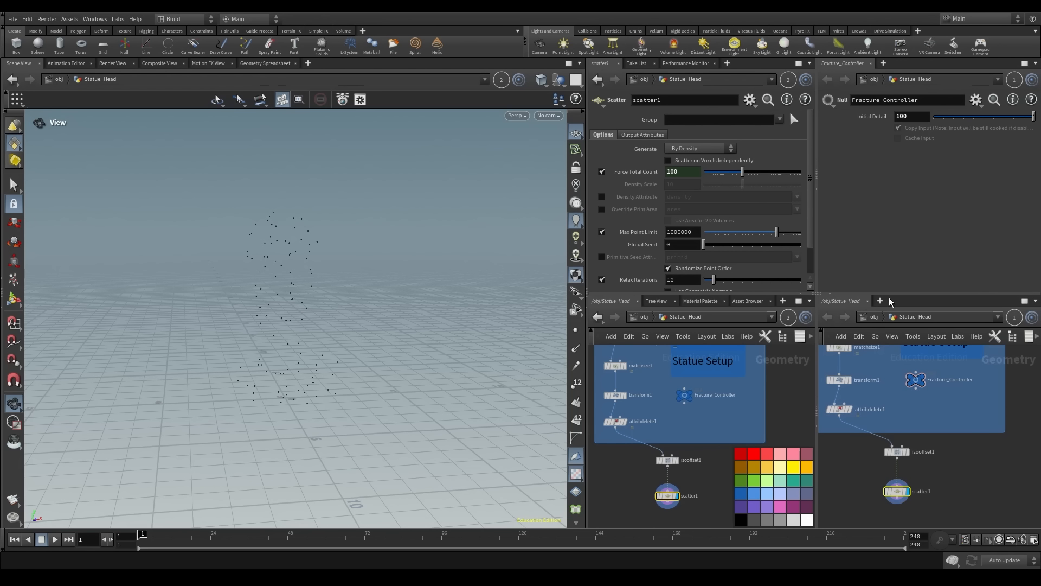
left_click_drag(367, 378, 333, 312)
mouse_move(267, 295)
left_mouse_down()
mouse_move(279, 304)
mouse_move(272, 282)
left_mouse_up()
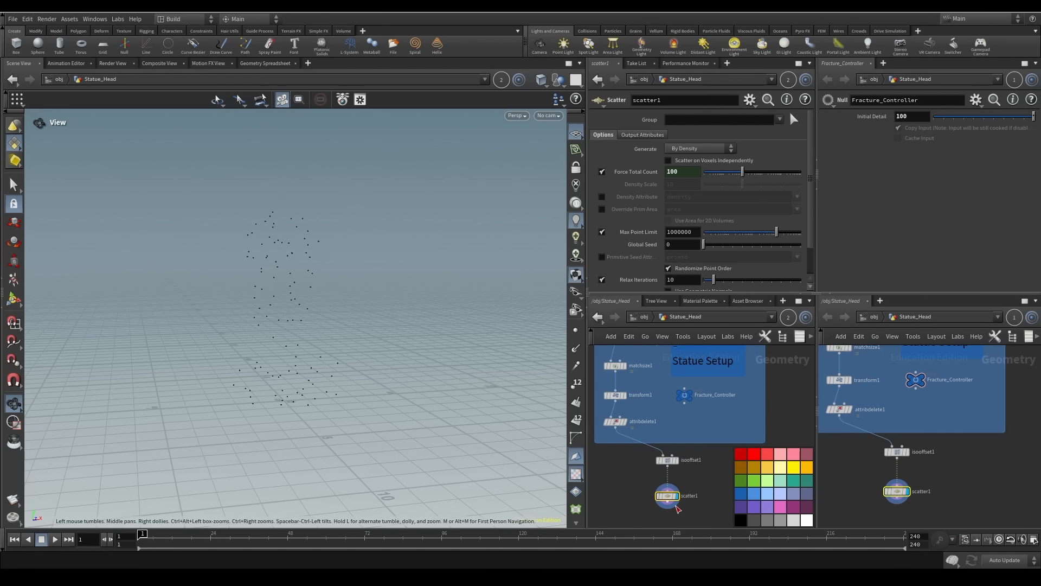
Add an RBD Material Fracture node below the scatter node
middle_click_drag(629, 483, 662, 464)
key("Tab")
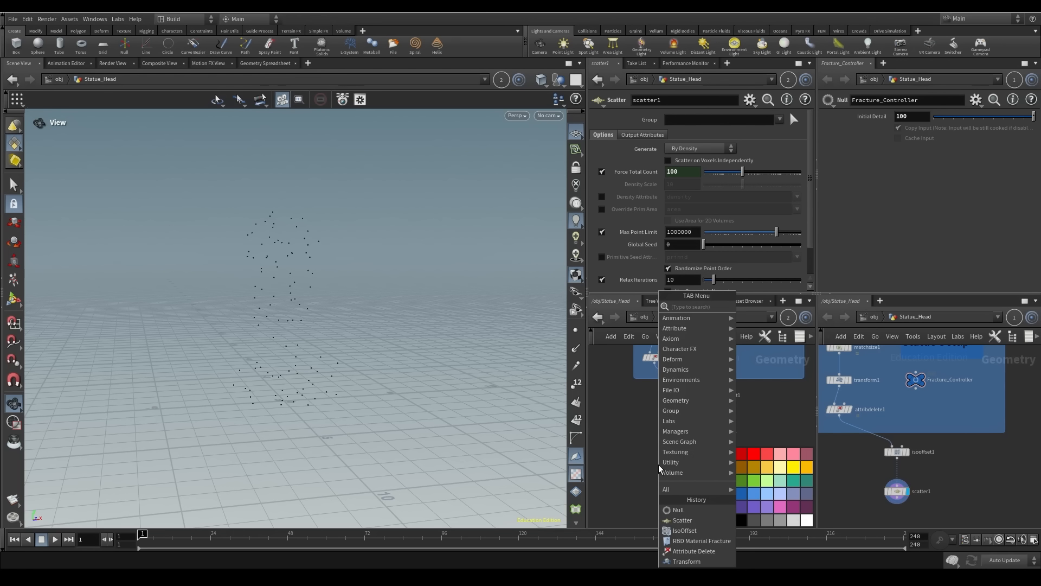
type("rbd")
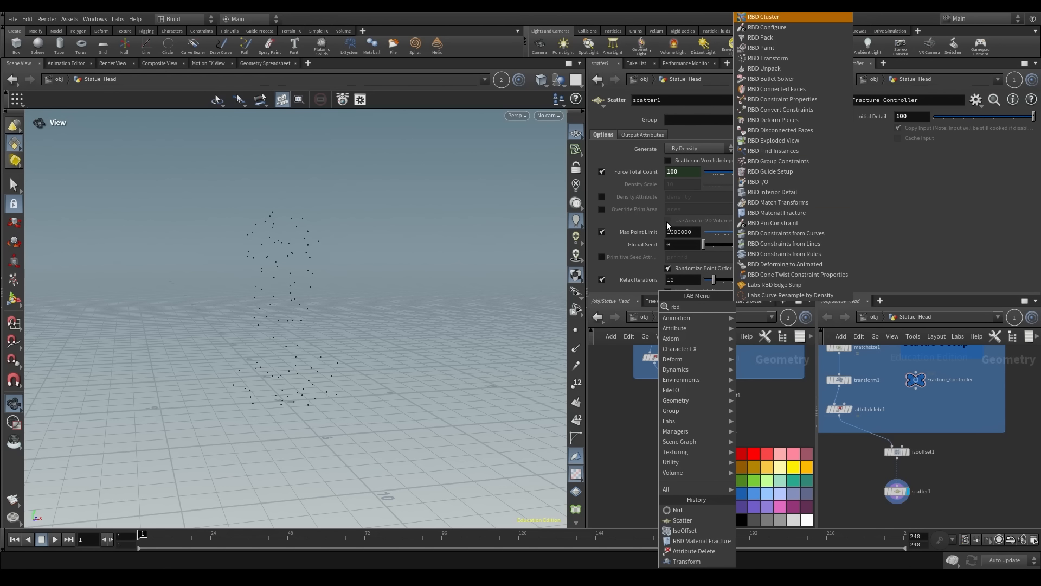
type(" mater")
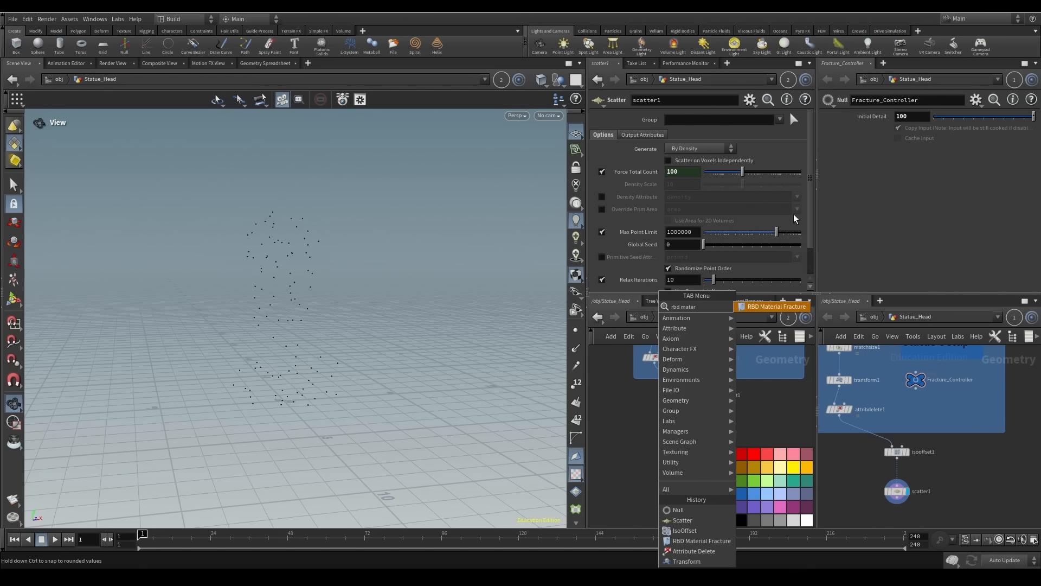
key("Return")
left_click(649, 484)
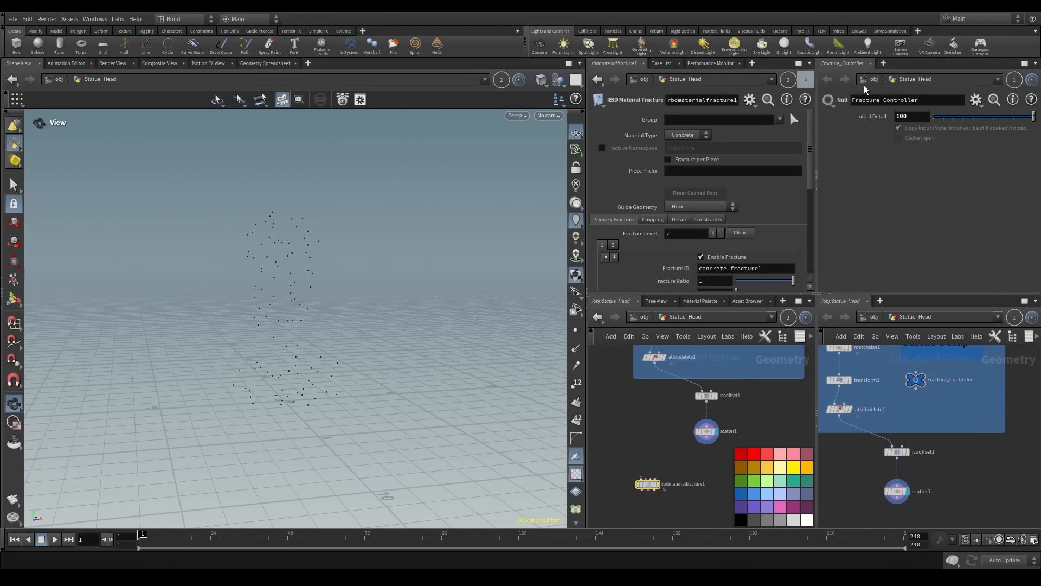
Reduce the RBD Material Fracture to one fracture level and set its Fracture ID to main_fracture
scroll(705, 227, "down", 5)
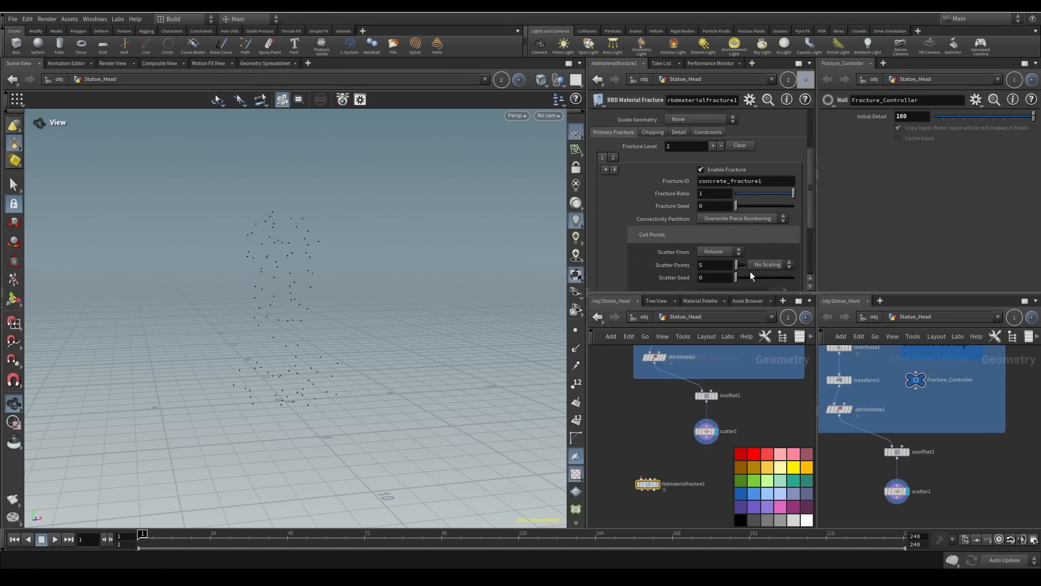
scroll(707, 264, "down", 3)
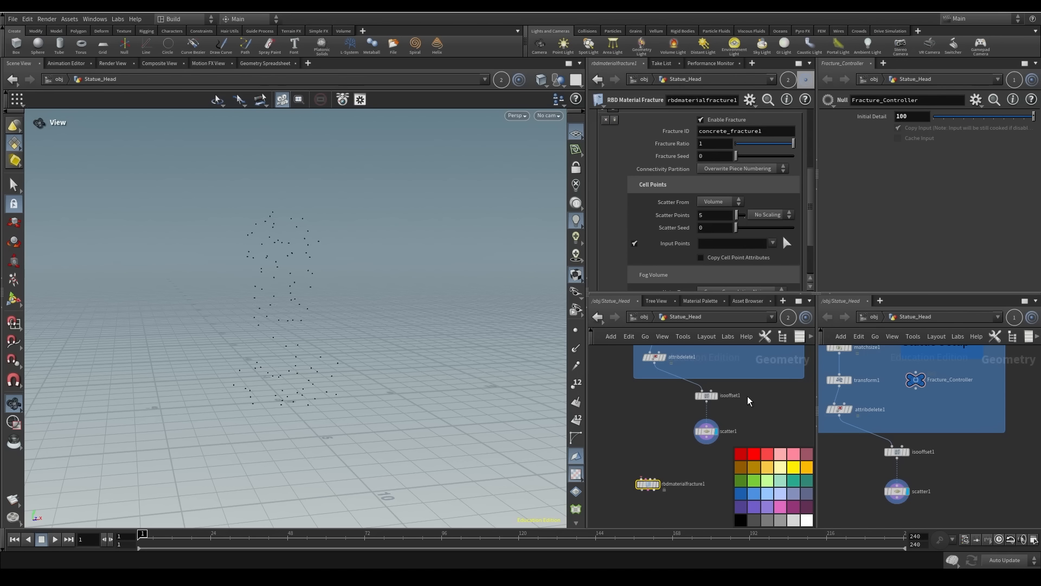
scroll(760, 236, "up", 6)
left_click(613, 207)
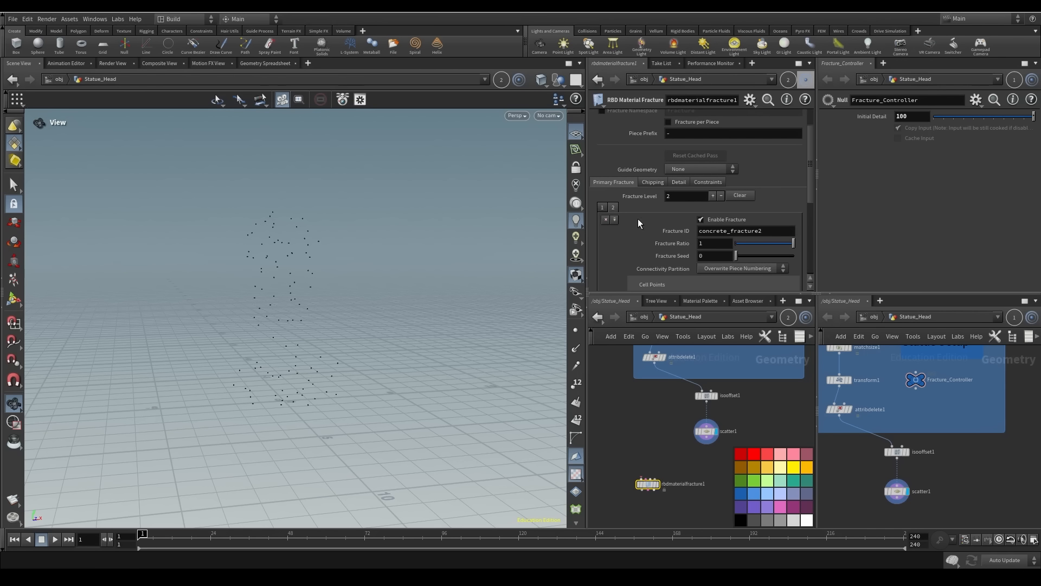
left_click(606, 219)
left_click_drag(762, 231, 551, 220)
type("main")
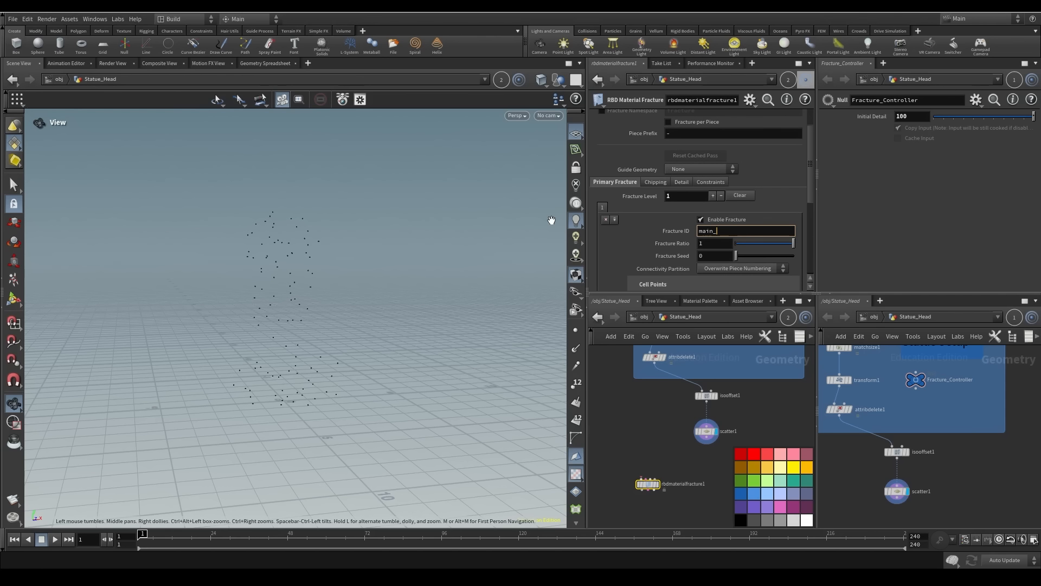
left_click(623, 413)
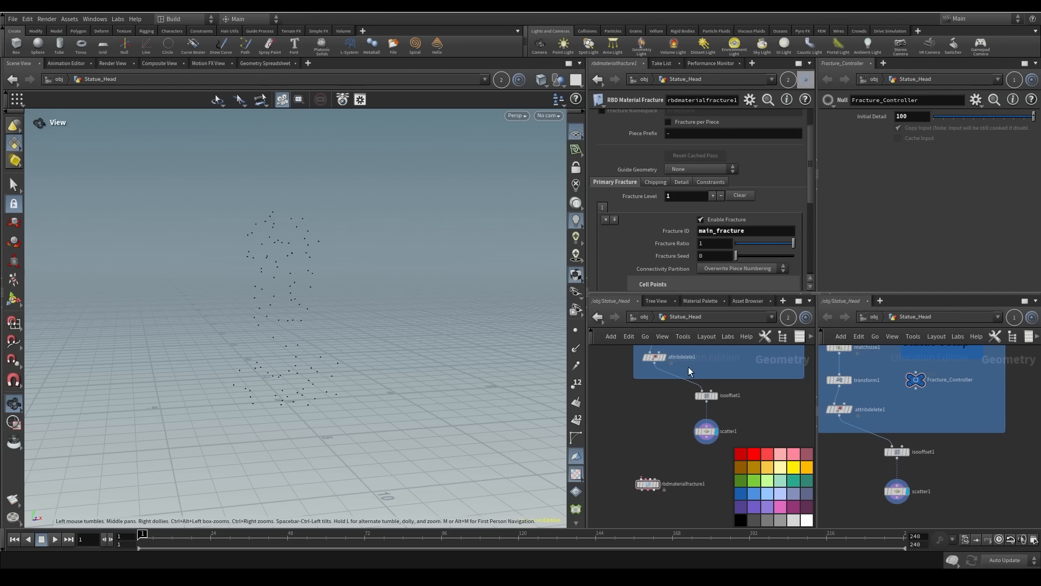
Wire attribdelete1 into the RBD Material Fracture's first input and scatter1 into its last input, and display the fracture node
left_click(710, 182)
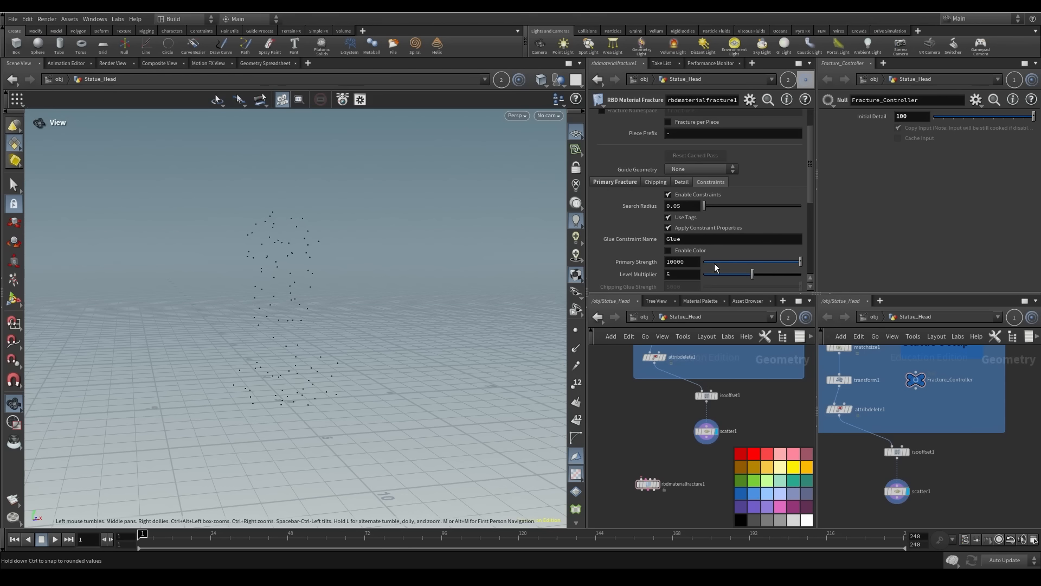
left_click(655, 362)
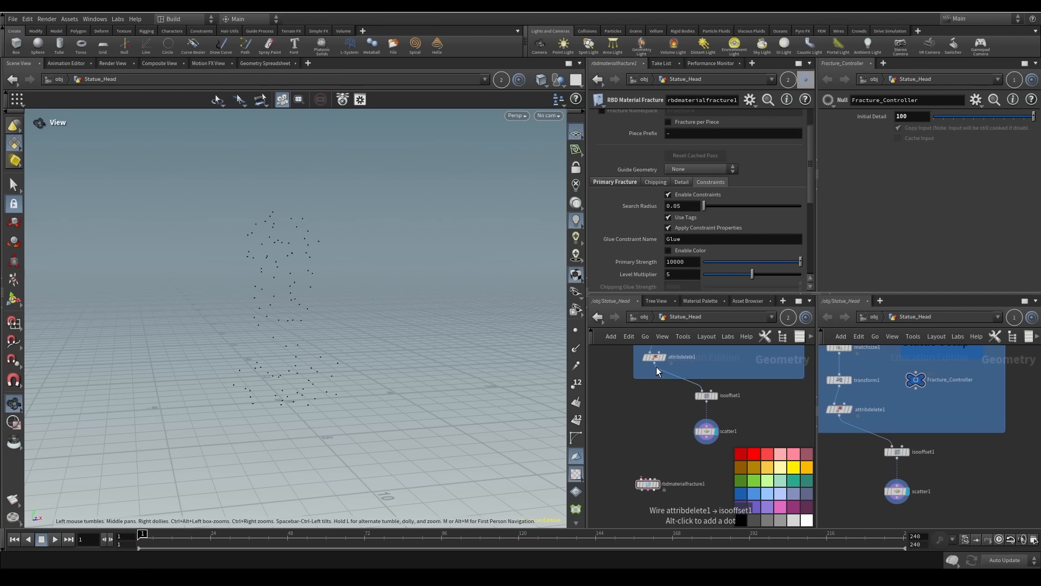
left_click(641, 479)
left_click_drag(631, 450, 644, 450)
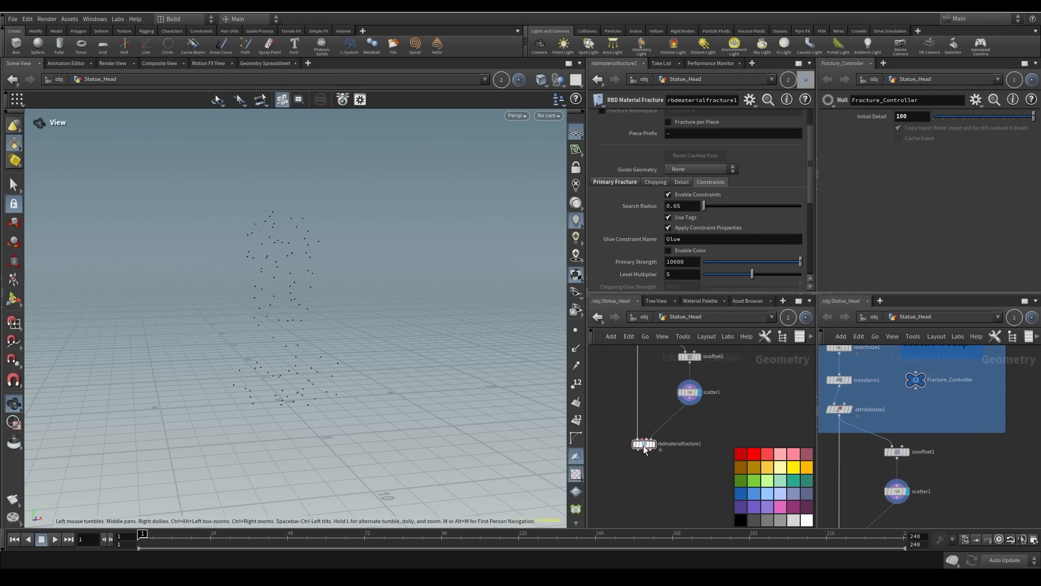
key("r")
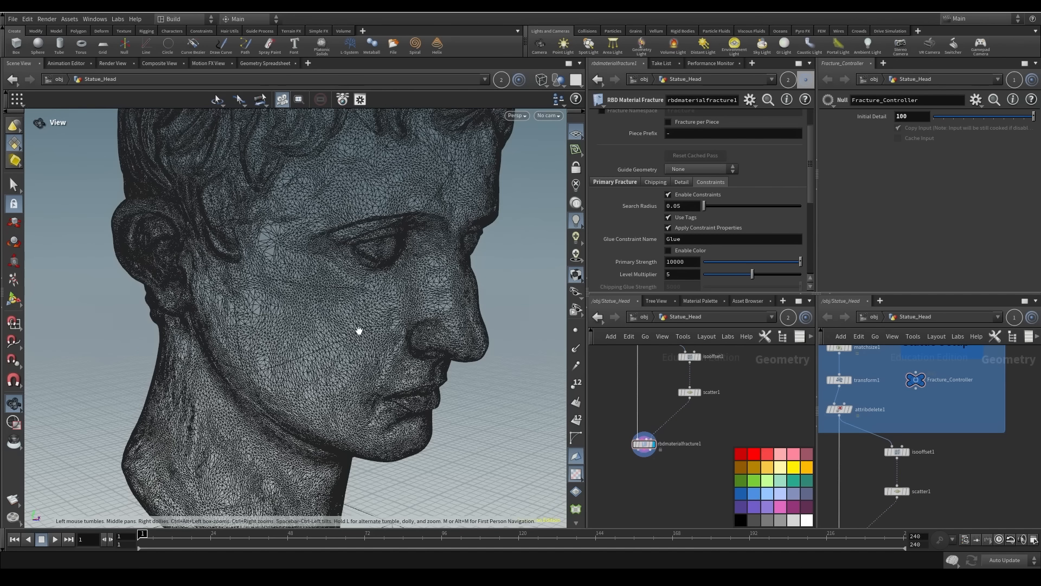
right_click_drag(282, 357, 448, 347)
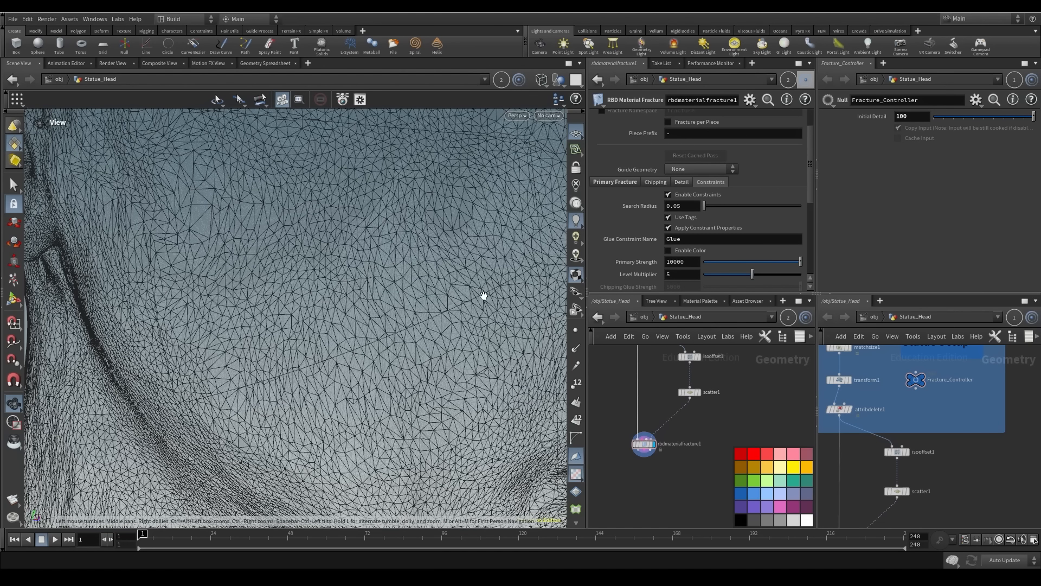
Inspect the constraint network by displaying a temporary null wired to the fracture node's constraint output, and delete that null
middle_click_drag(637, 434, 590, 383)
key("Tab")
type("Nul")
key("Return")
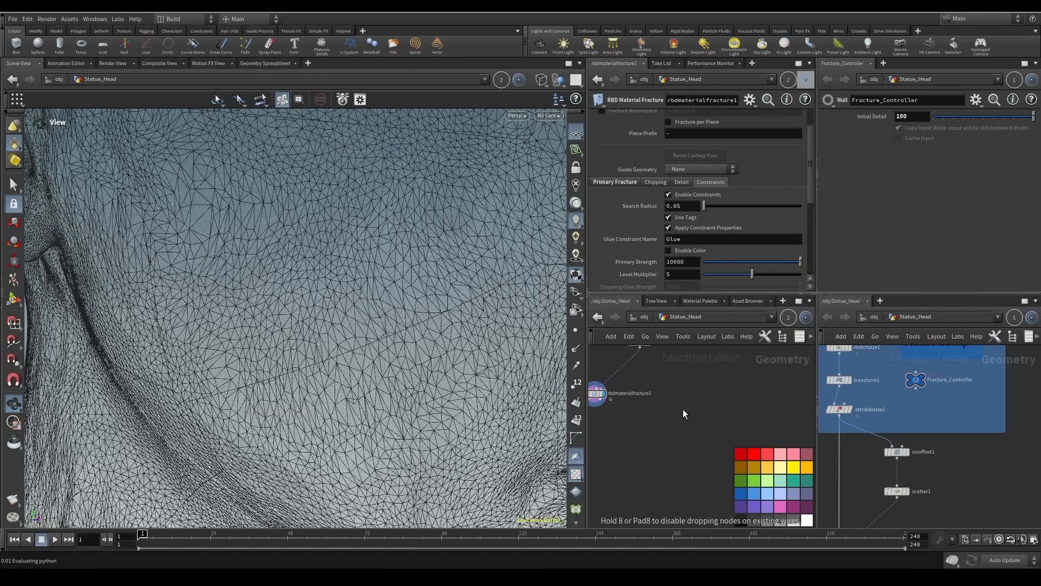
left_click(677, 450)
mouse_move(620, 433)
middle_mouse_down()
mouse_move(655, 457)
mouse_move(665, 483)
middle_mouse_up()
left_click(631, 429)
left_click(715, 451)
left_click(705, 456)
right_click_drag(430, 395, 140, 369)
left_click_drag(140, 369, 418, 261)
left_click(700, 460)
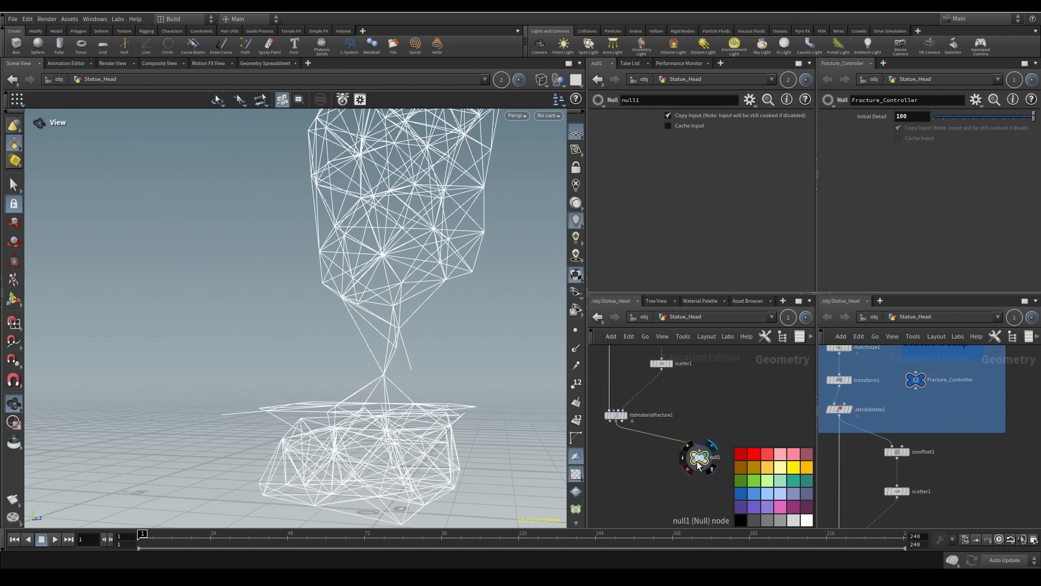
key("Delete")
Add an Exploded View node fed by the RBD Material Fracture's geometry output and display it
middle_click_drag(671, 467, 742, 479)
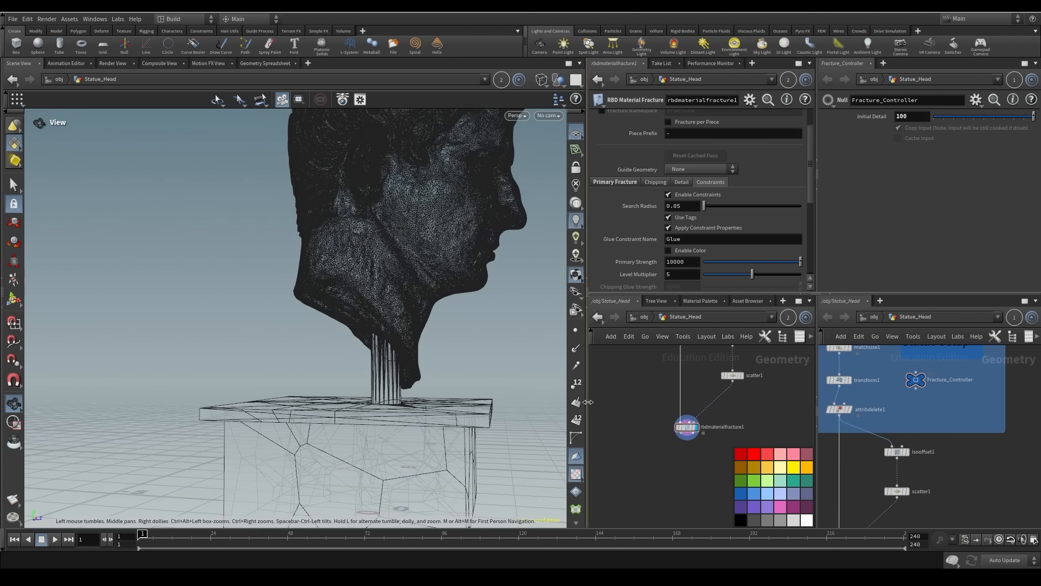
key("Tab")
type("expl")
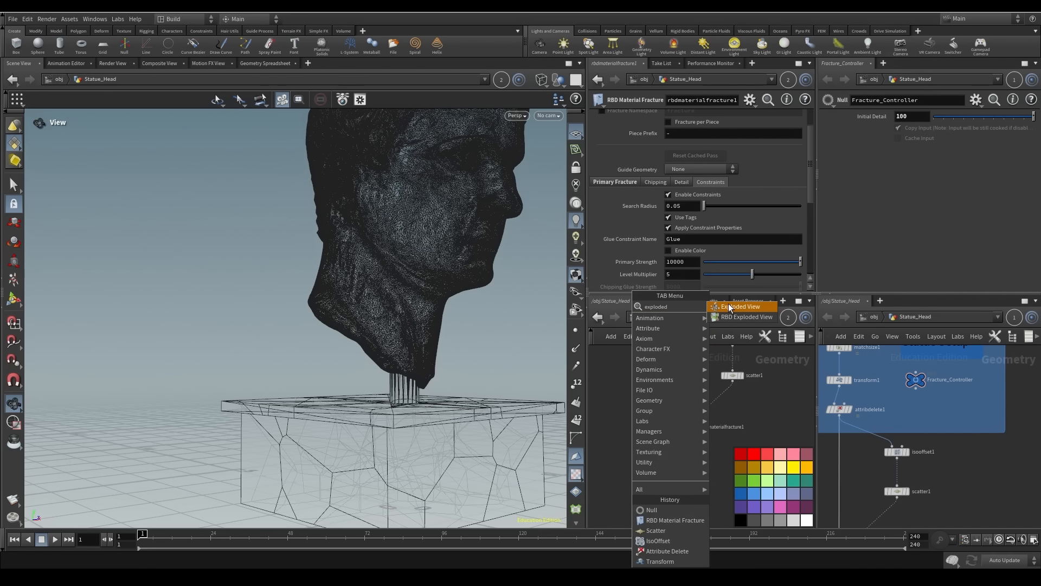
key("Return")
left_click(650, 473)
left_click_drag(680, 434, 632, 461)
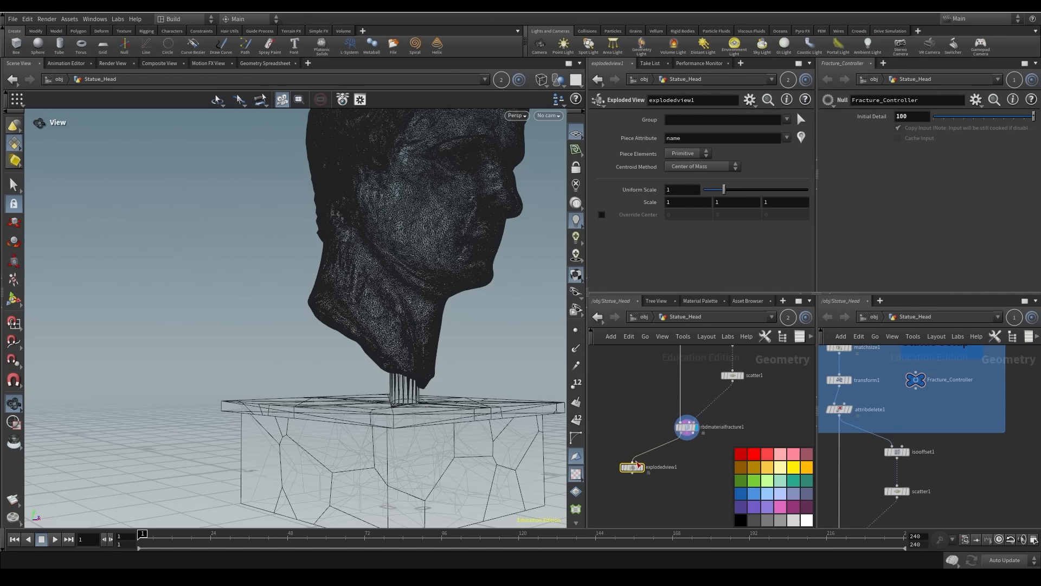
left_click(642, 469)
Switch the viewport to plain shading for the exploded pieces and move the Exploded View node further from the fracture node
left_click_drag(451, 446, 350, 373)
scroll(392, 360, "down", 8)
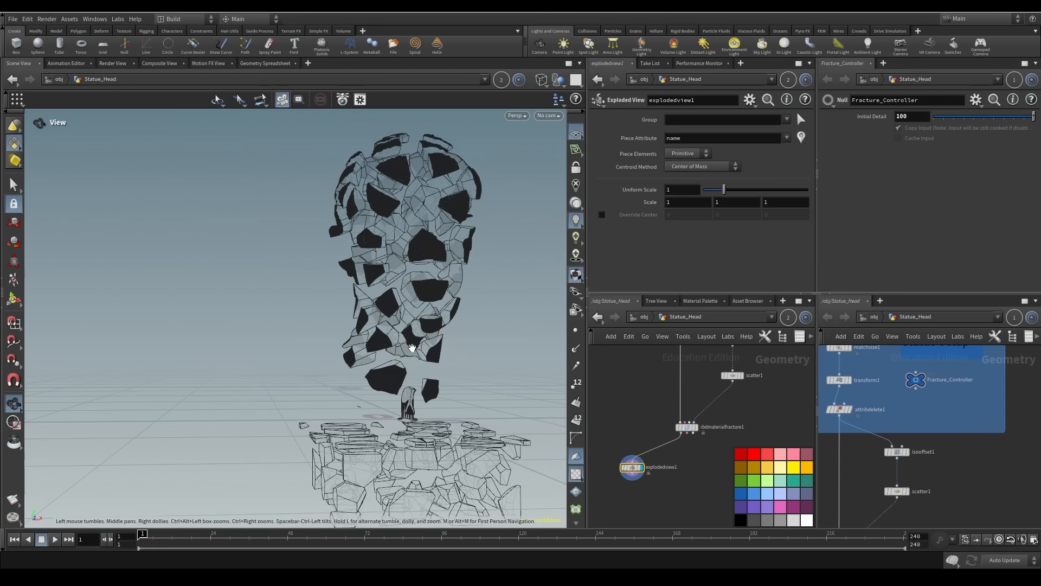
key("shift+w")
mouse_move(486, 372)
left_mouse_down()
mouse_move(338, 409)
mouse_move(302, 395)
mouse_move(320, 344)
mouse_move(309, 380)
left_mouse_up()
left_click_drag(638, 472, 611, 469)
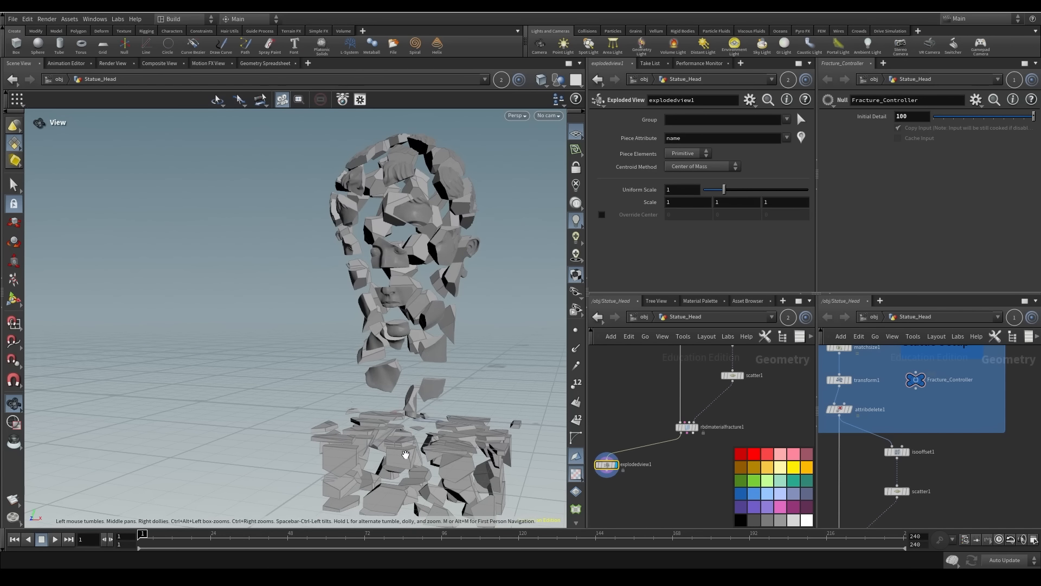
Enable Interior Detail in the RBD Material Fracture's detail settings
left_click(685, 427)
left_click_drag(428, 277, 316, 247)
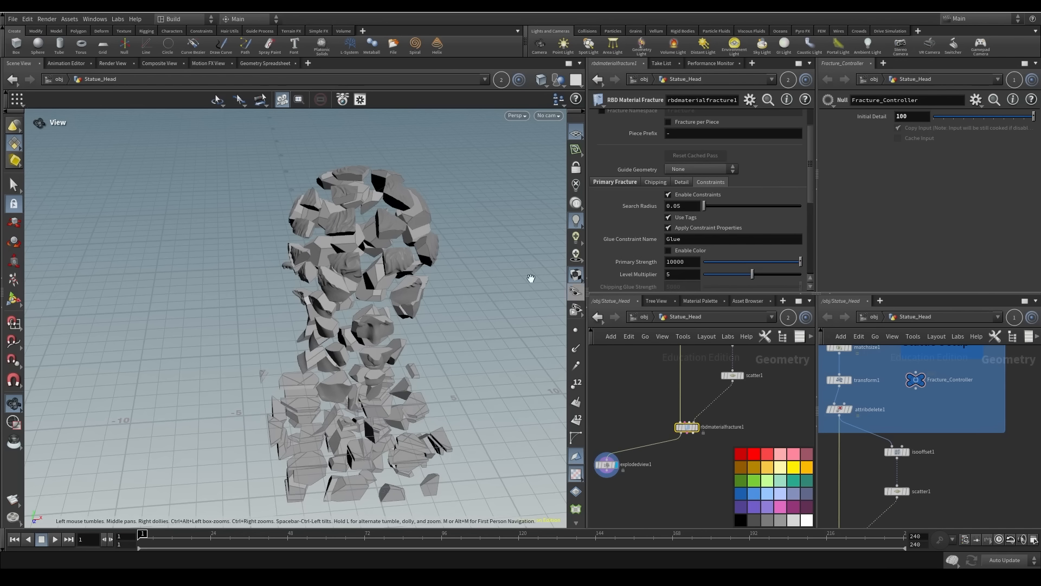
left_click_drag(430, 283, 445, 228)
scroll(416, 261, "up", 5)
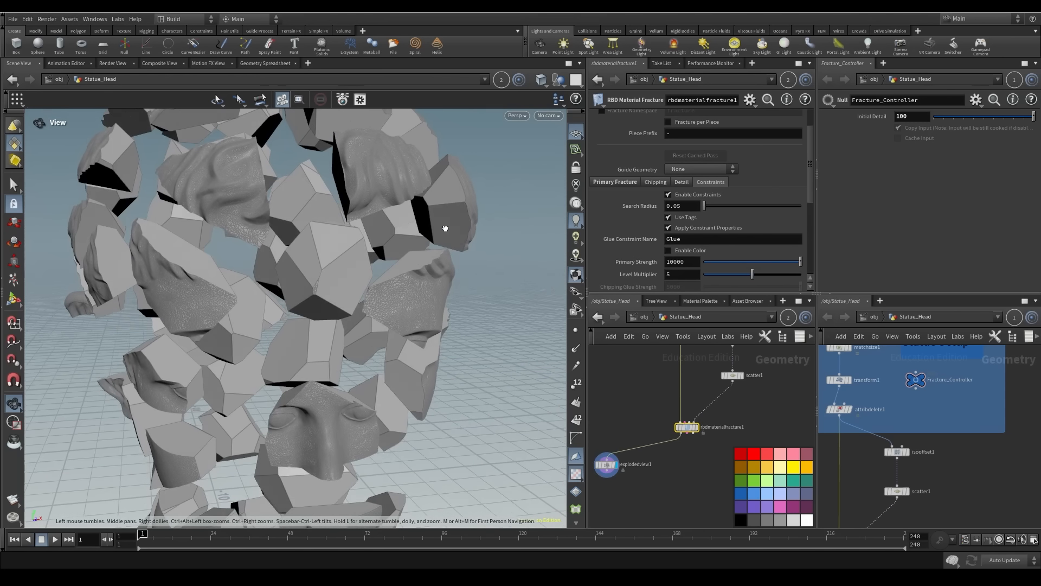
left_click(683, 182)
scroll(684, 233, "down", 5)
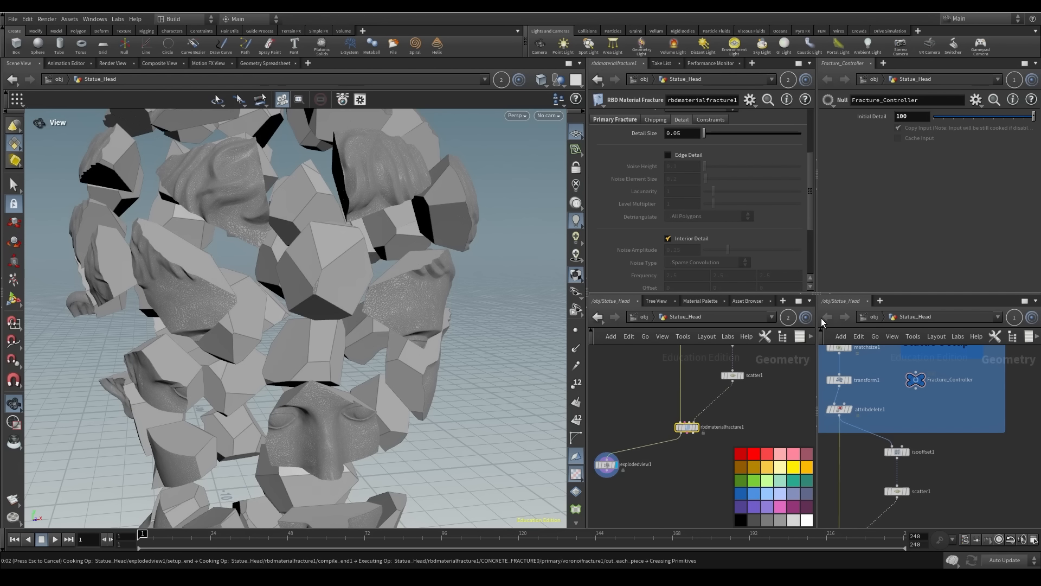
Examine the interior surfaces and mesh of the exploded fracture pieces up close and from a distance
left_click_drag(336, 311, 315, 395)
left_click_drag(366, 231, 414, 181)
right_click_drag(414, 182, 404, 236)
middle_click_drag(404, 237, 358, 216)
mouse_move(358, 216)
left_mouse_down()
mouse_move(249, 226)
mouse_move(339, 221)
left_mouse_up()
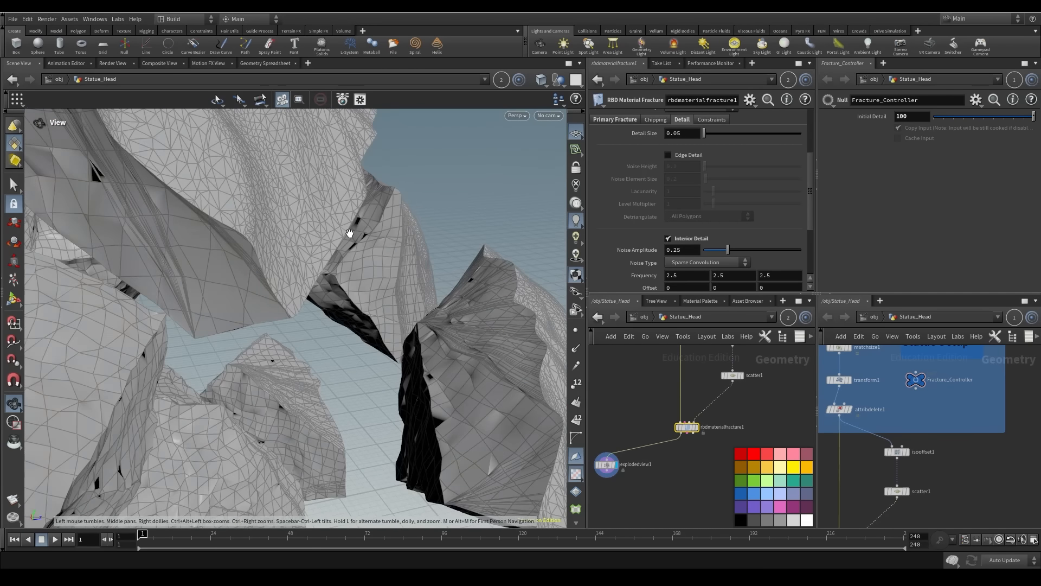
middle_click_drag(339, 221, 302, 199)
left_click_drag(323, 187, 243, 288)
left_click_drag(216, 206, 335, 276)
right_click_drag(336, 276, 548, 372)
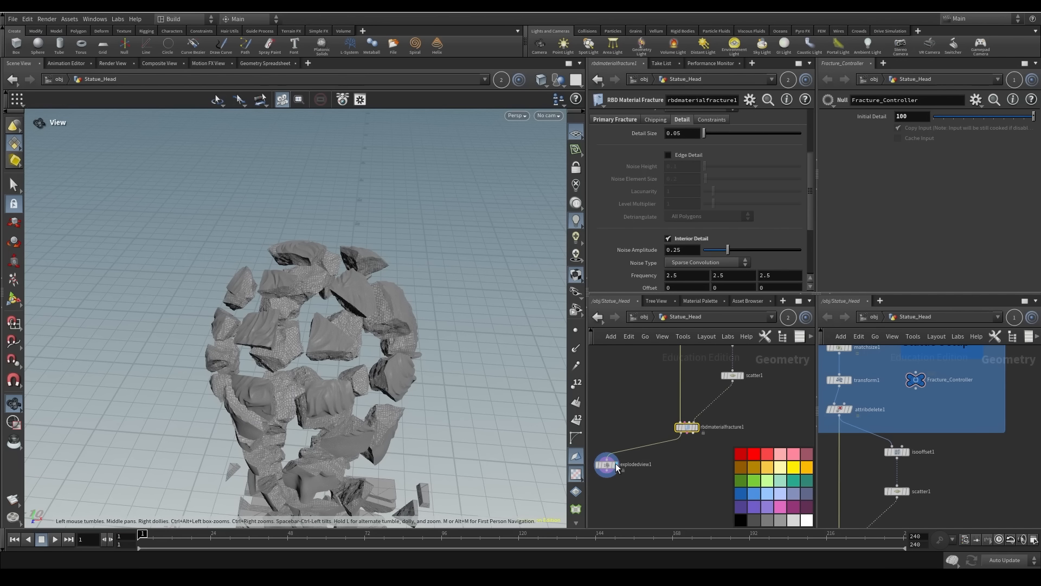
middle_click_drag(671, 457, 714, 451)
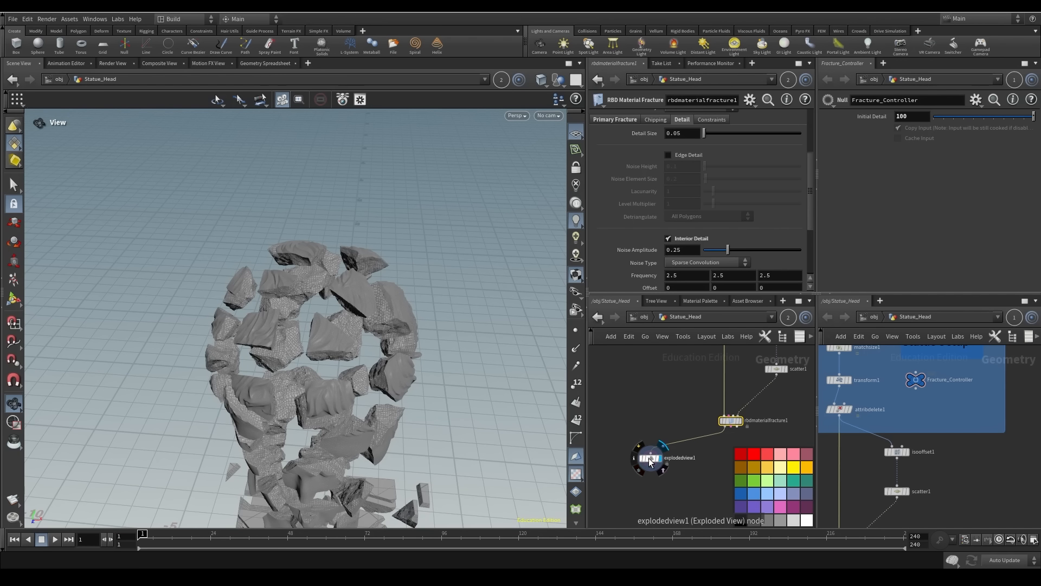
Compare the geometry counts of the Exploded View and source File nodes, and inspect the exploded pieces from several angles
left_click(635, 458)
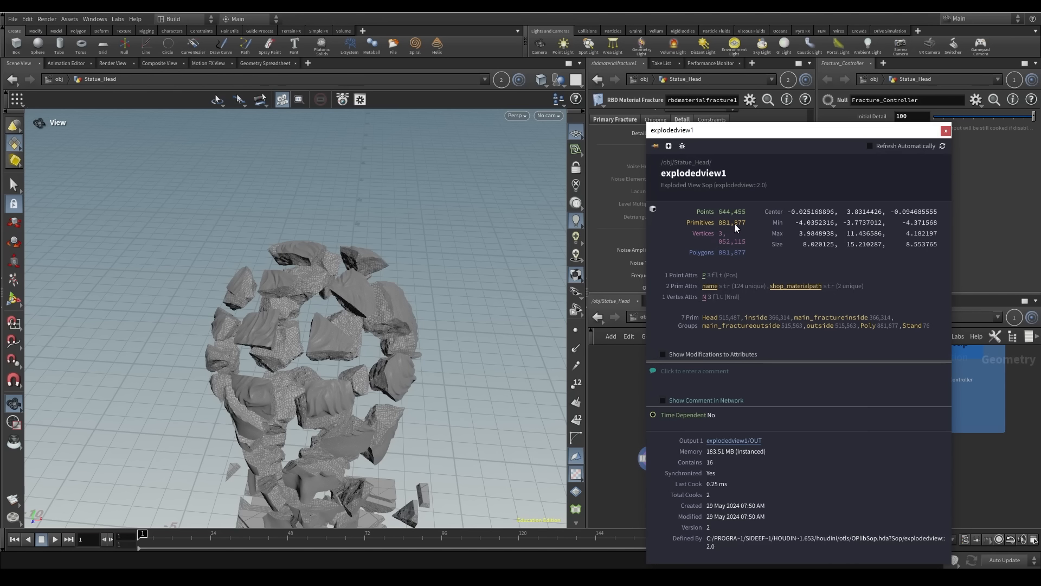
left_click(945, 131)
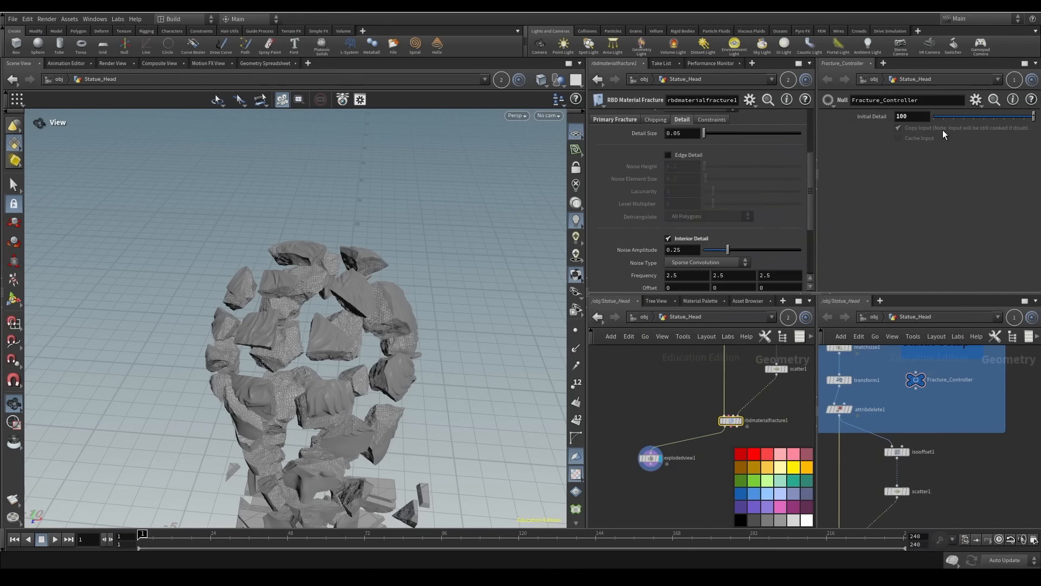
middle_click_drag(686, 394, 657, 493)
middle_click_drag(656, 411, 649, 502)
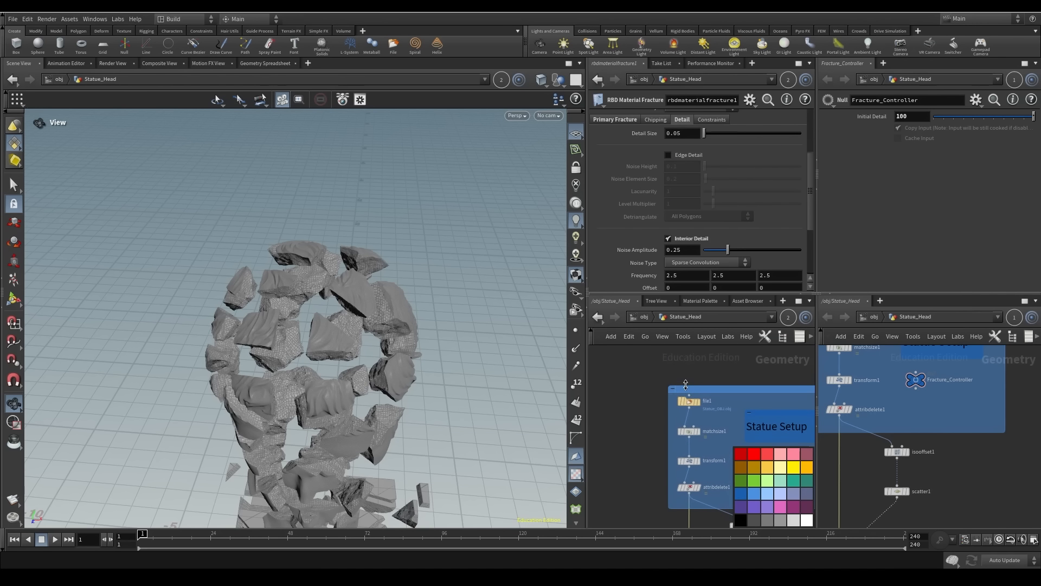
left_click(673, 400)
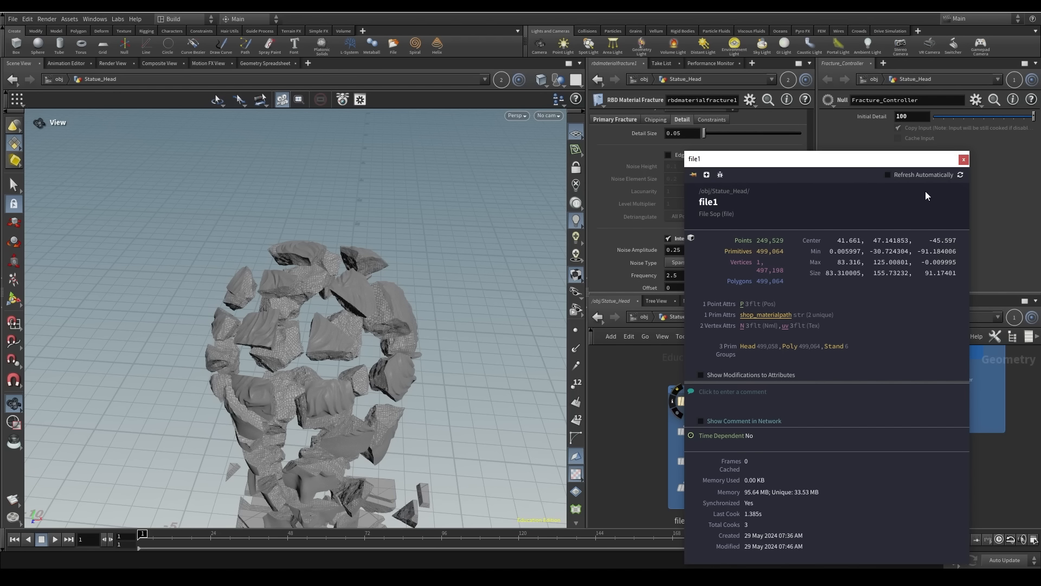
left_click_drag(407, 375, 279, 367)
middle_click_drag(508, 366, 283, 251)
left_click_drag(283, 251, 212, 211)
left_click_drag(324, 287, 307, 197)
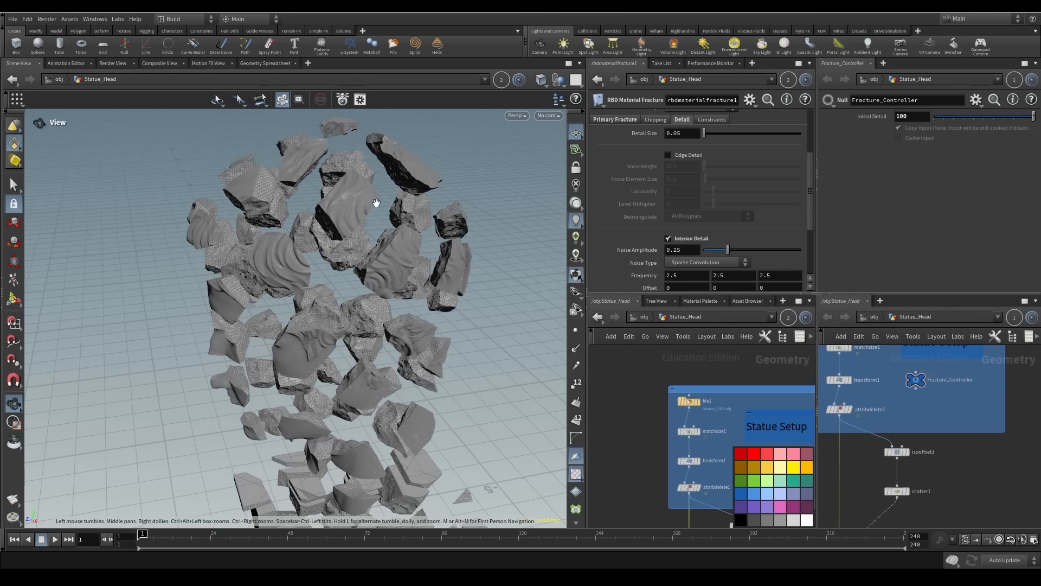
left_click_drag(396, 272, 388, 284)
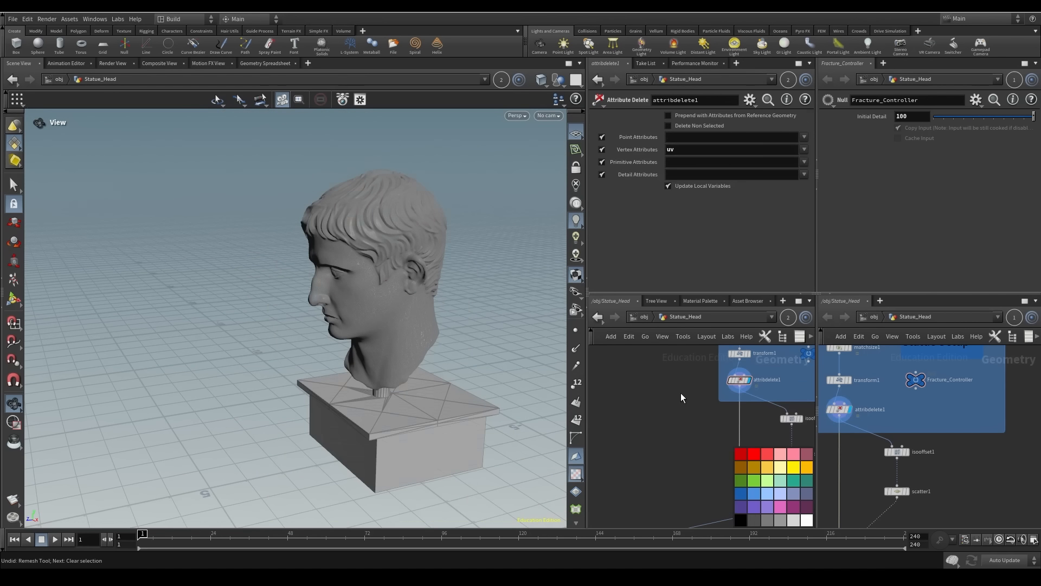
Add a PolyReduce node below the Statue Setup network, fed by the Attribute Delete node
middle_click_drag(681, 393, 681, 428)
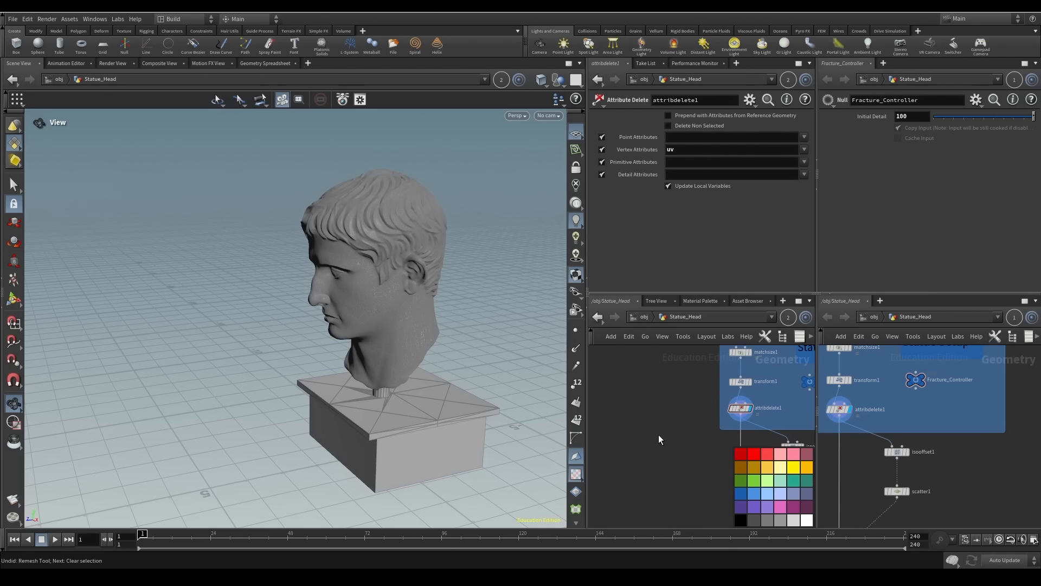
key("Tab")
type("poly red")
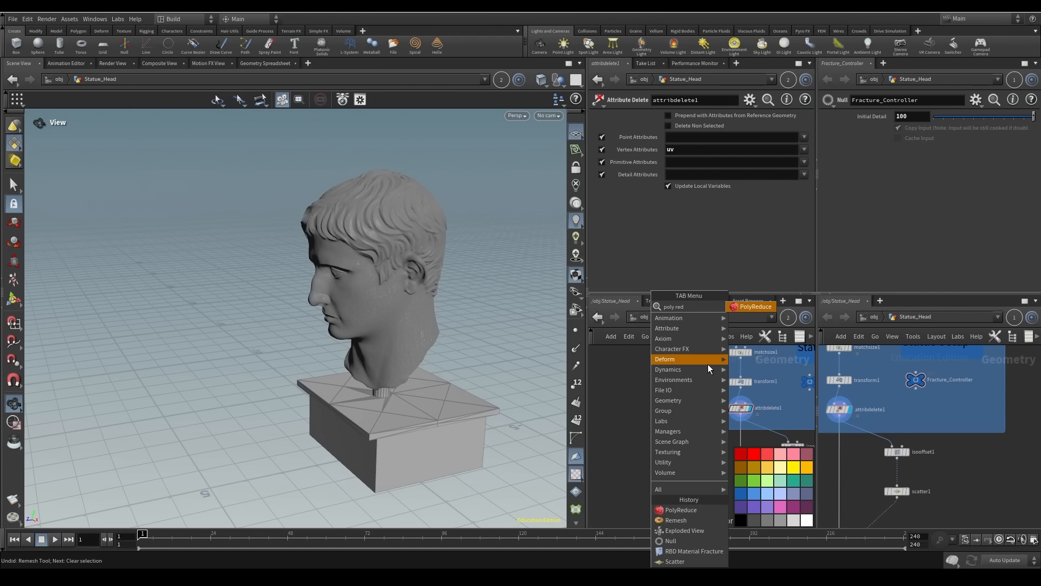
left_click(760, 307)
left_click(653, 445)
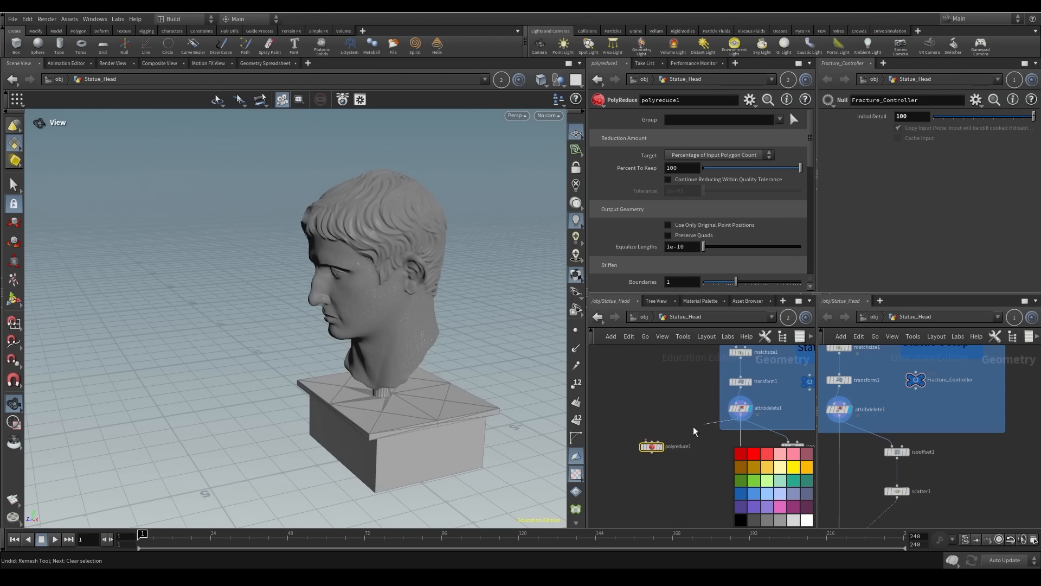
left_click(642, 444)
left_click_drag(653, 444, 660, 444)
Check the Attribute Delete node's primitive count, set PolyReduce's Percent To Keep to 50 and check the reduced primitive count
left_click(676, 167)
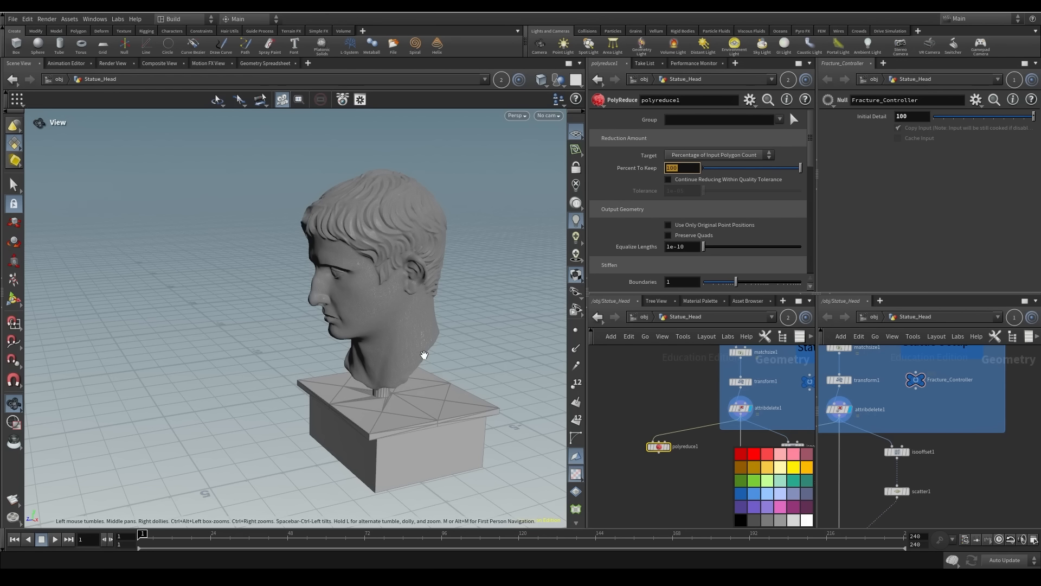
left_click_drag(410, 377, 432, 298)
scroll(432, 298, "up", 4)
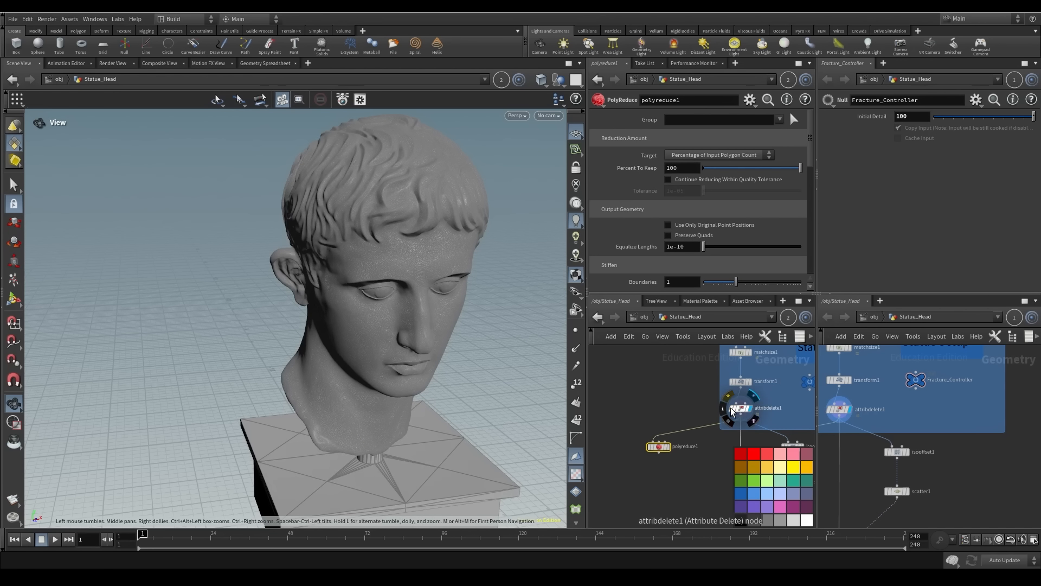
left_click(730, 410)
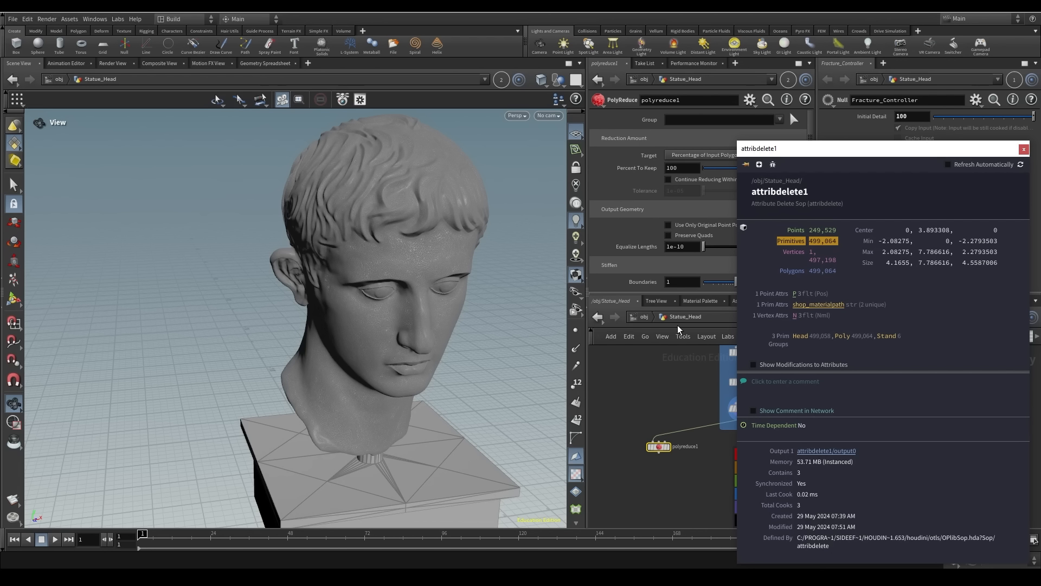
left_click(1023, 148)
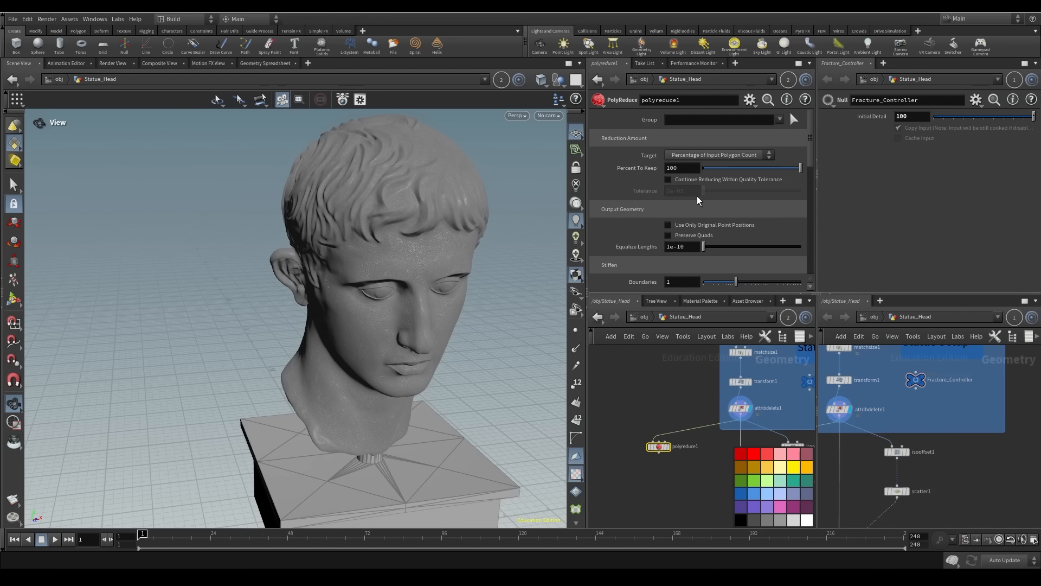
type("50")
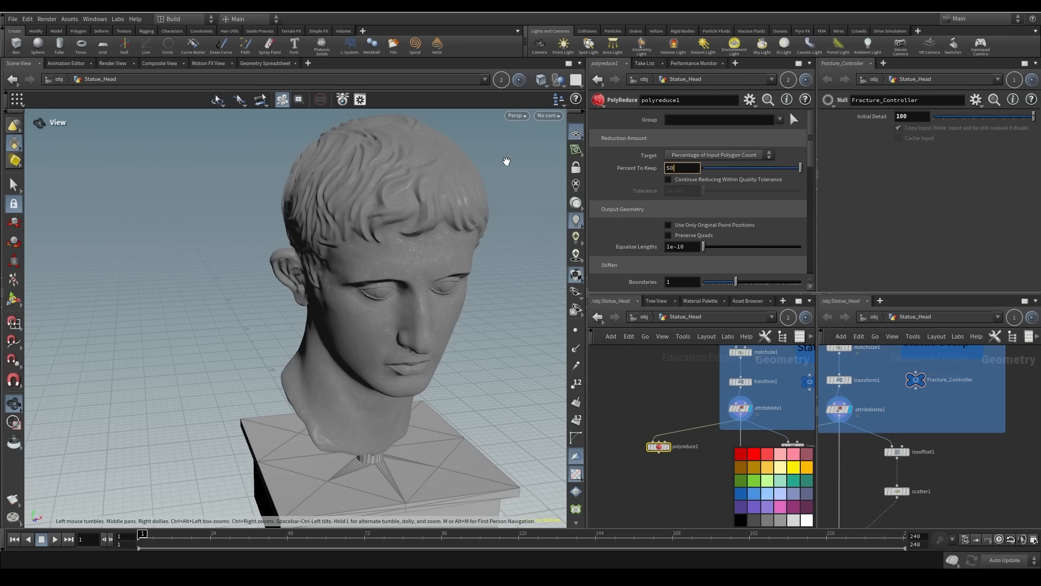
key("Return")
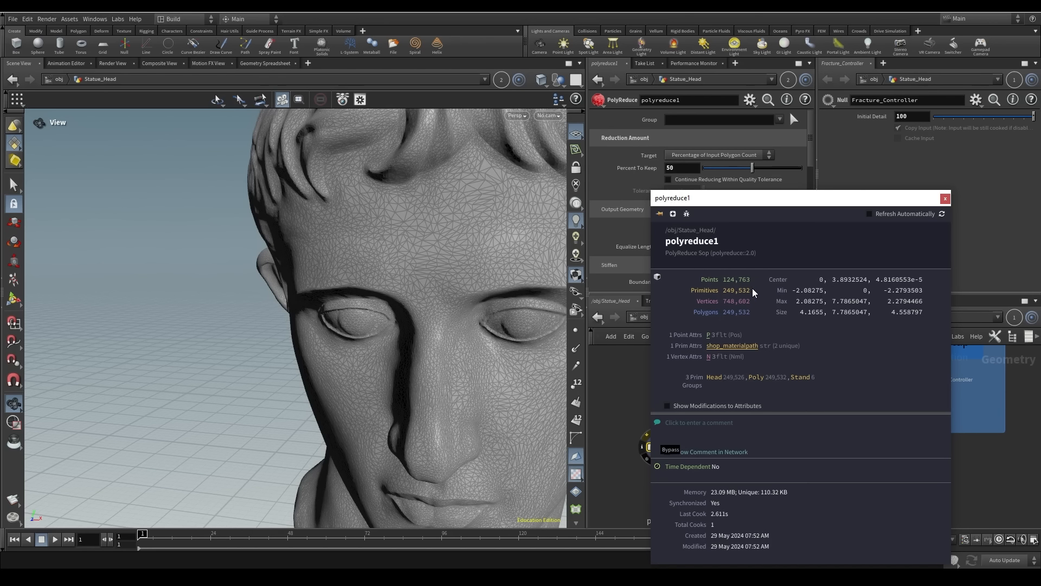
left_click_drag(753, 293, 723, 291)
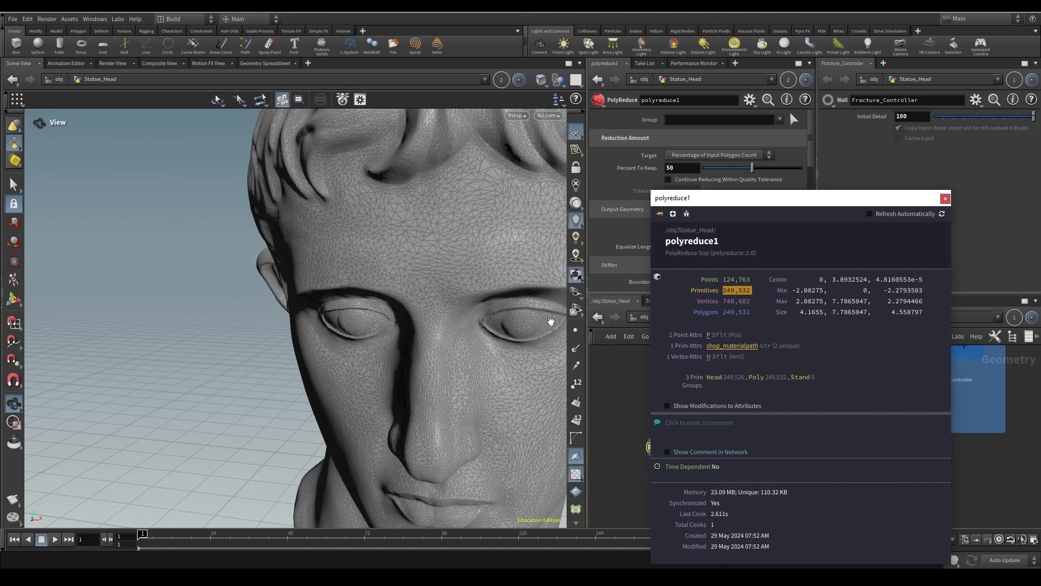
left_click(945, 198)
Set PolyReduce's Percent To Keep to 30 and review the head's mesh and the node's geometry info
left_click_drag(425, 262, 485, 233)
right_click_drag(486, 233, 472, 341)
middle_click_drag(472, 341, 435, 159)
left_click_drag(434, 253, 379, 265)
left_click_drag(684, 167, 640, 165)
type("30")
key("Return")
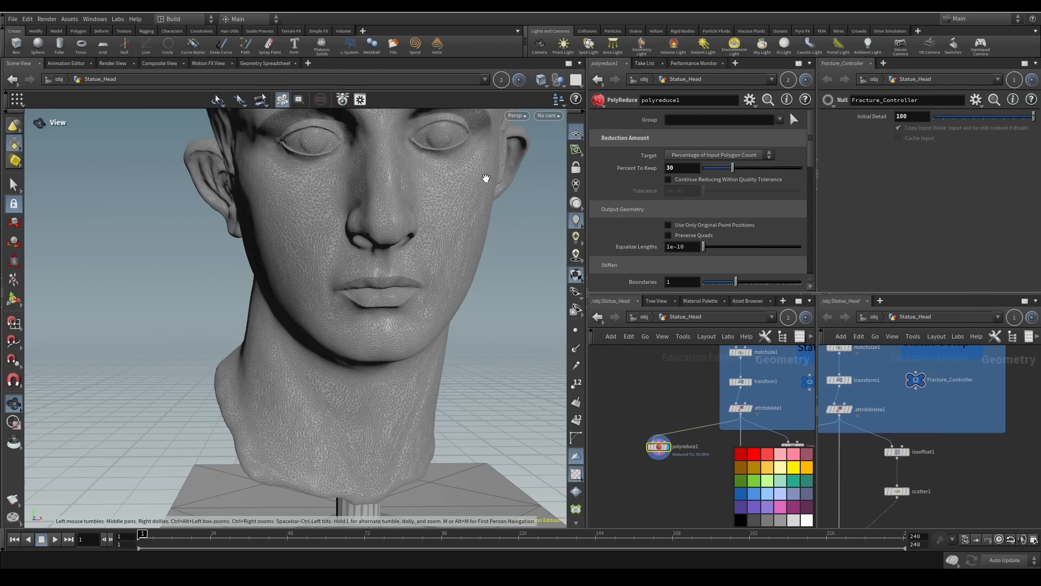
left_click_drag(372, 262, 488, 345)
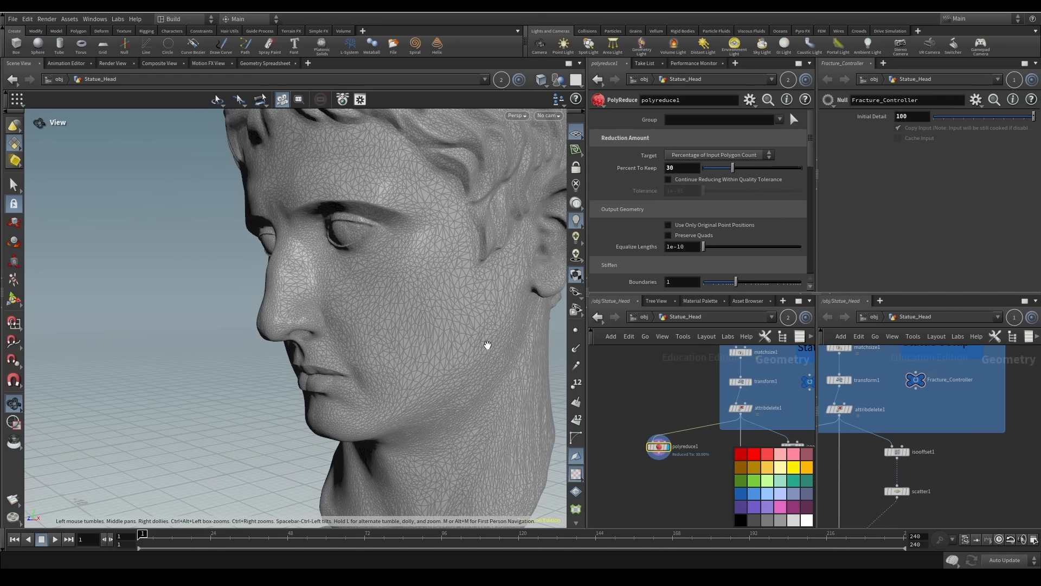
left_click(643, 446)
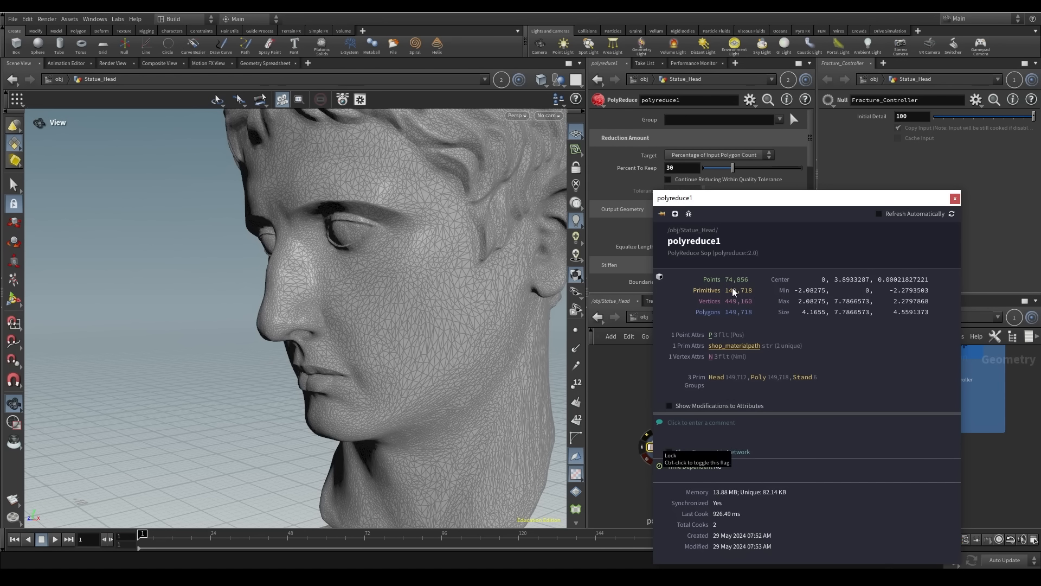
left_click(955, 198)
Insert the PolyReduce node between the Attribute Delete node and the RBD Material Fracture's geometry input
scroll(683, 453, "up", 3)
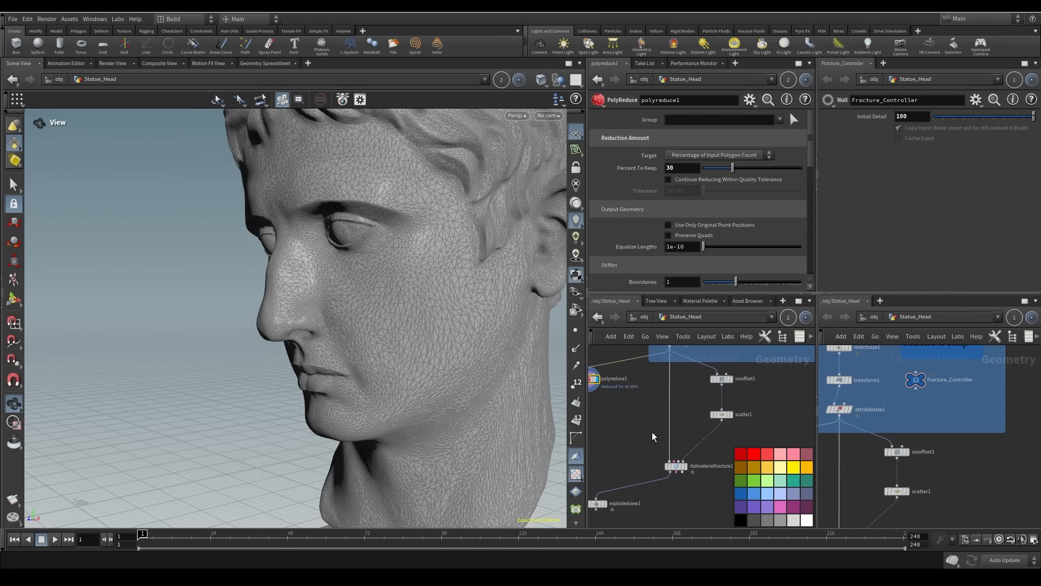
middle_click_drag(680, 449, 671, 431)
left_click(617, 382)
left_click(696, 454)
middle_click_drag(675, 400, 697, 439)
left_click_drag(643, 413, 726, 430)
middle_click_drag(685, 461, 643, 408)
Display the Exploded View node and examine the fractured pieces of the reduced head and its stand
mouse_move(698, 451)
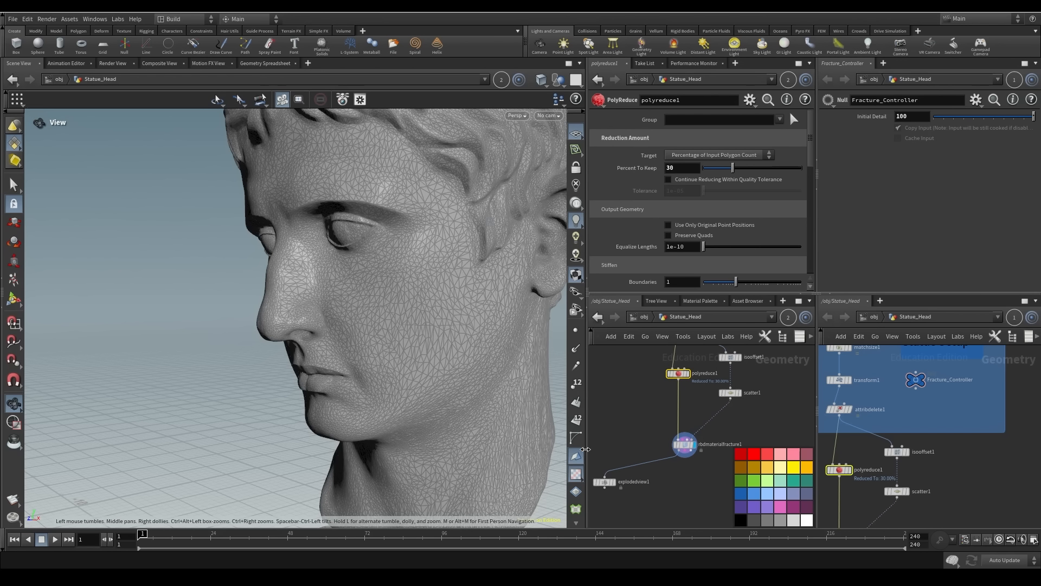
left_click(614, 482)
left_click_drag(377, 322, 424, 353)
scroll(424, 353, "down", 5)
middle_click_drag(421, 384, 417, 303)
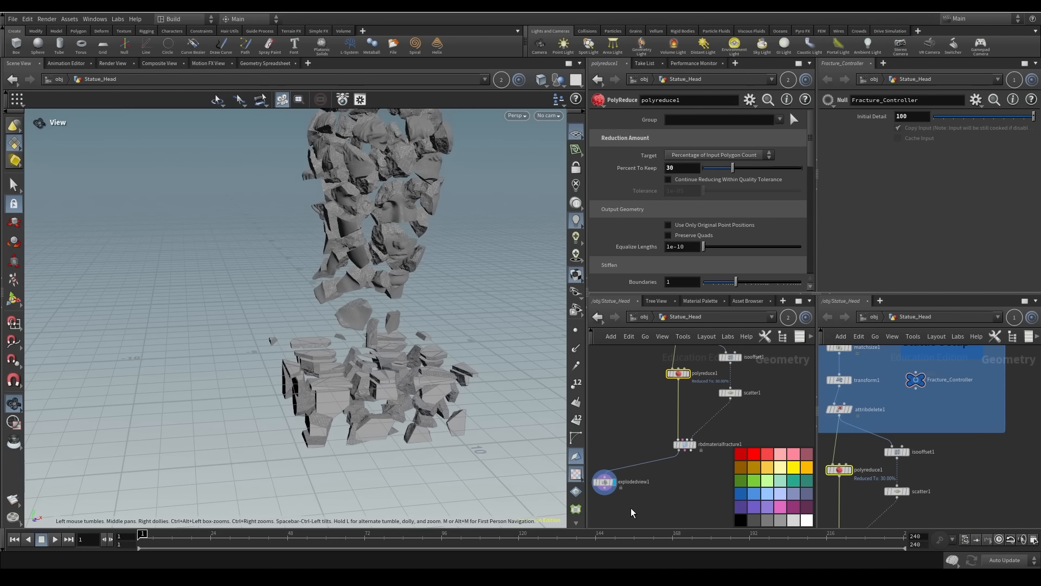
left_click_drag(363, 419, 375, 385)
left_click_drag(459, 487, 358, 114)
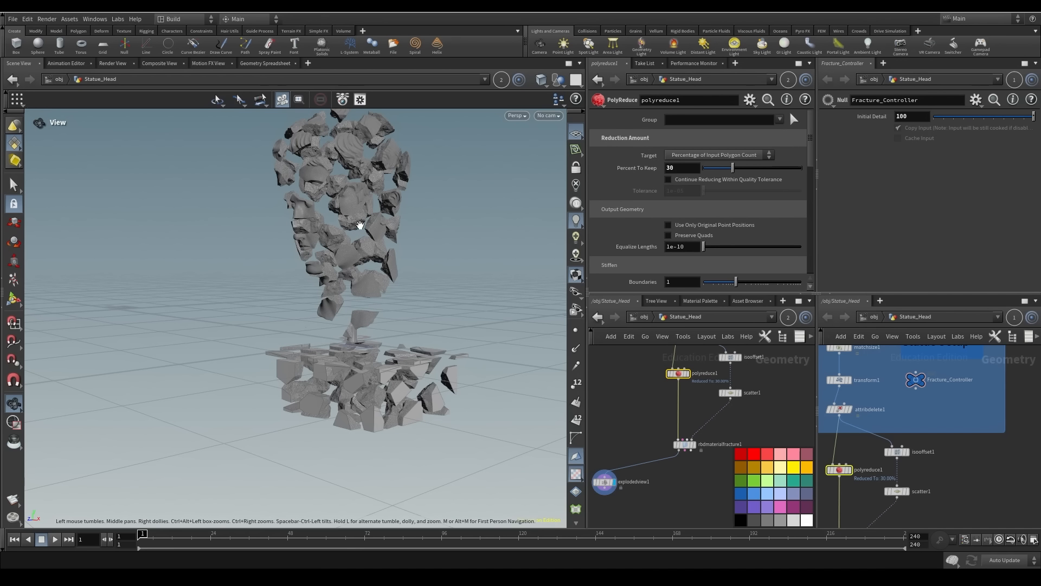
Display the PolyReduce node and disconnect the RBD Material Fracture from its PolyReduce and Scatter inputs
middle_click_drag(665, 425, 632, 407)
left_click(654, 357)
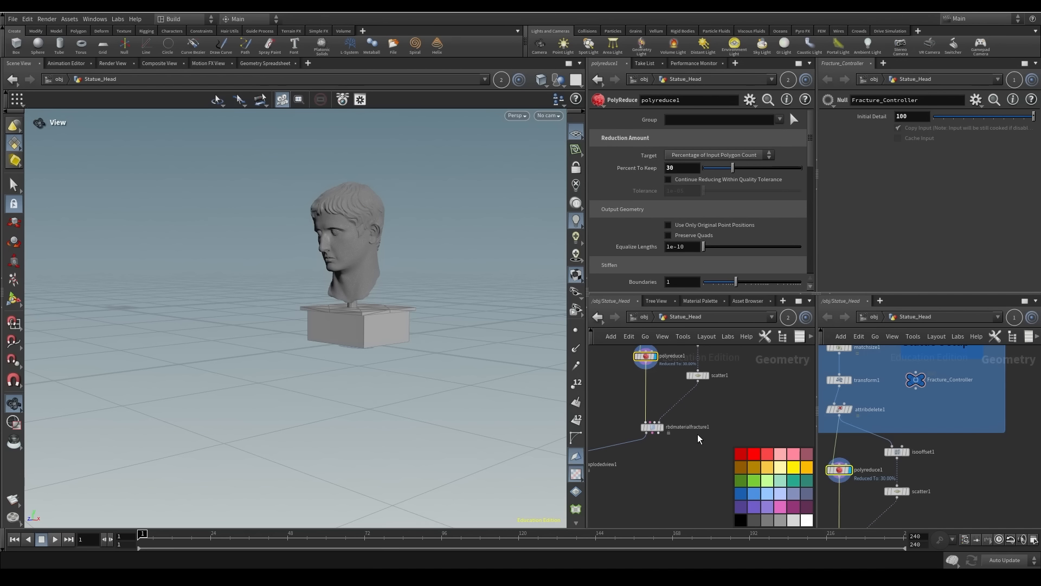
middle_click_drag(698, 416, 699, 440)
mouse_move(675, 432)
left_mouse_down()
mouse_move(636, 415)
mouse_move(743, 489)
left_mouse_up()
Examine where the head meets the stand and check the PolyReduce node's primitive groups
left_click_drag(304, 303, 376, 297)
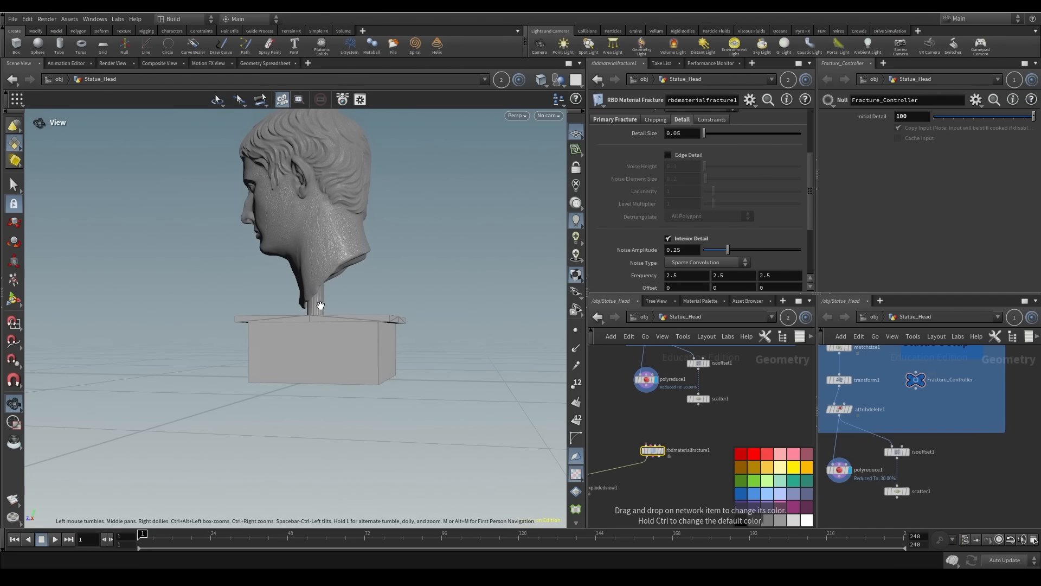
right_click_drag(394, 355, 421, 344)
left_click_drag(421, 344, 391, 297)
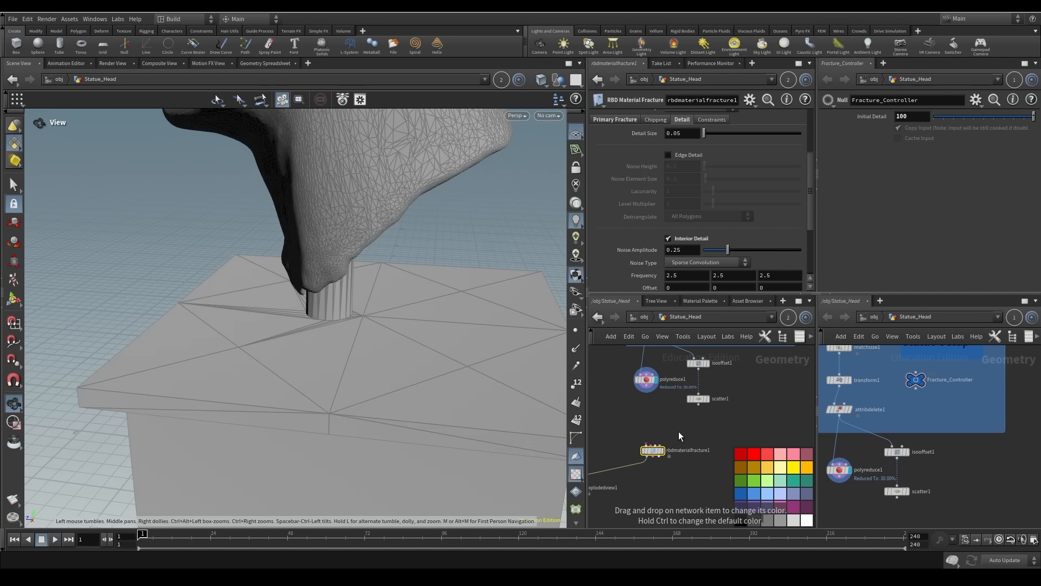
middle_click_drag(678, 432, 697, 465)
left_click(653, 412)
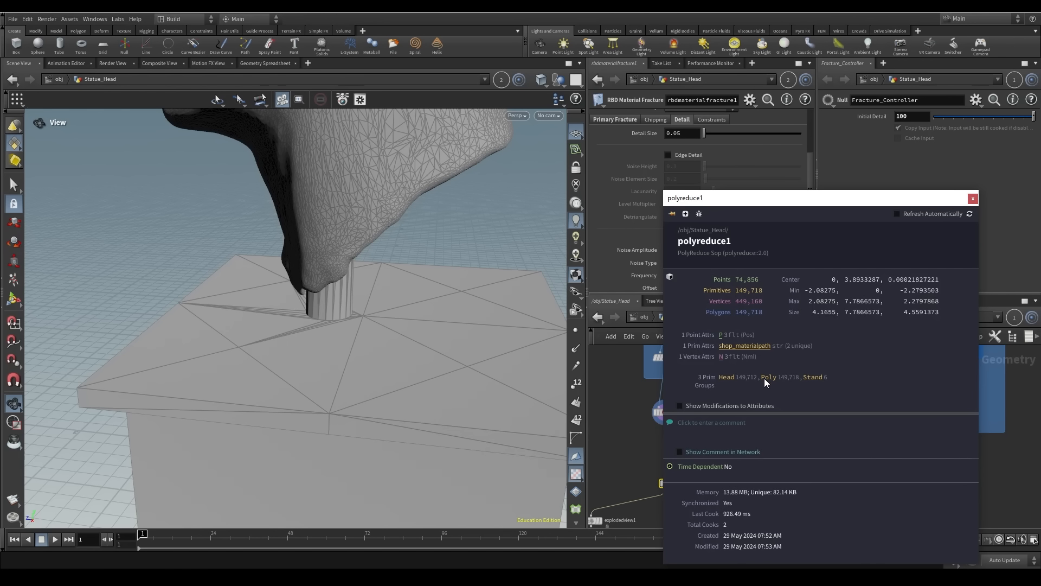
left_click(972, 199)
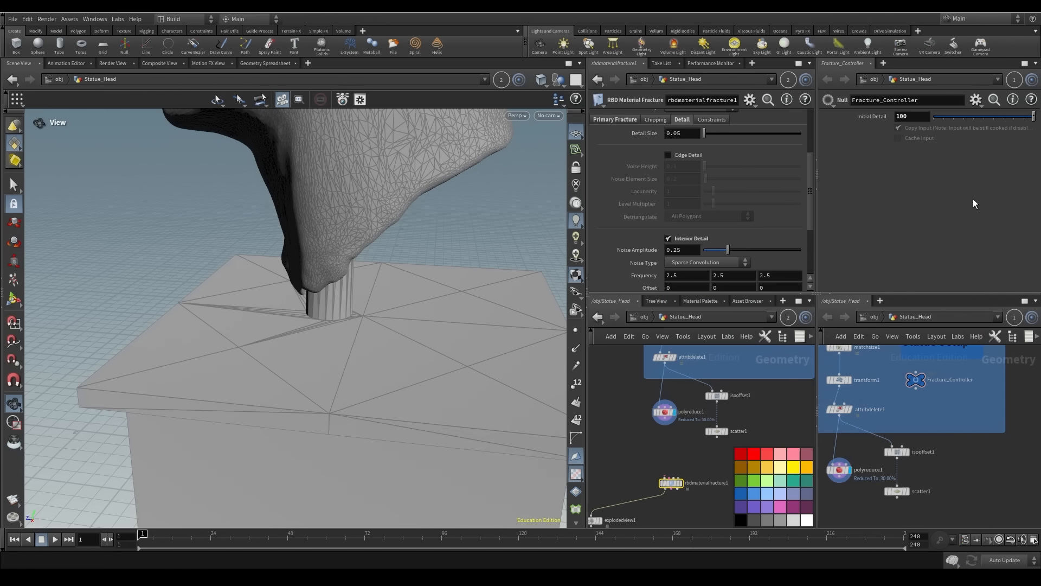
Add a Split node fed by the PolyReduce node
middle_click_drag(634, 382, 629, 392)
key("Tab")
type("s")
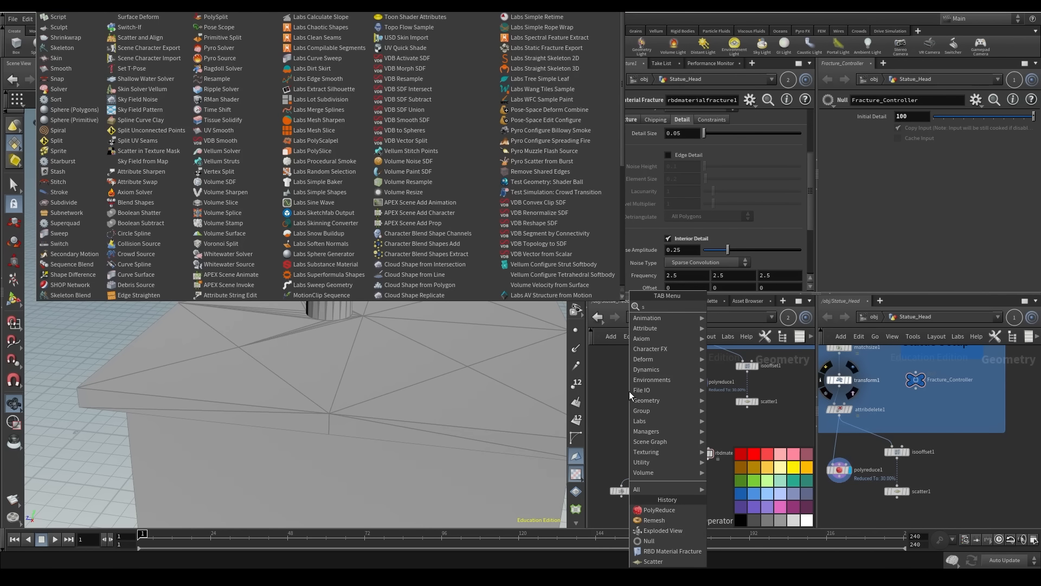
type("plit")
key("Return")
left_click(691, 417)
Set the Split node's Group to Head, then display the node and inspect the separated geometry
left_click(787, 119)
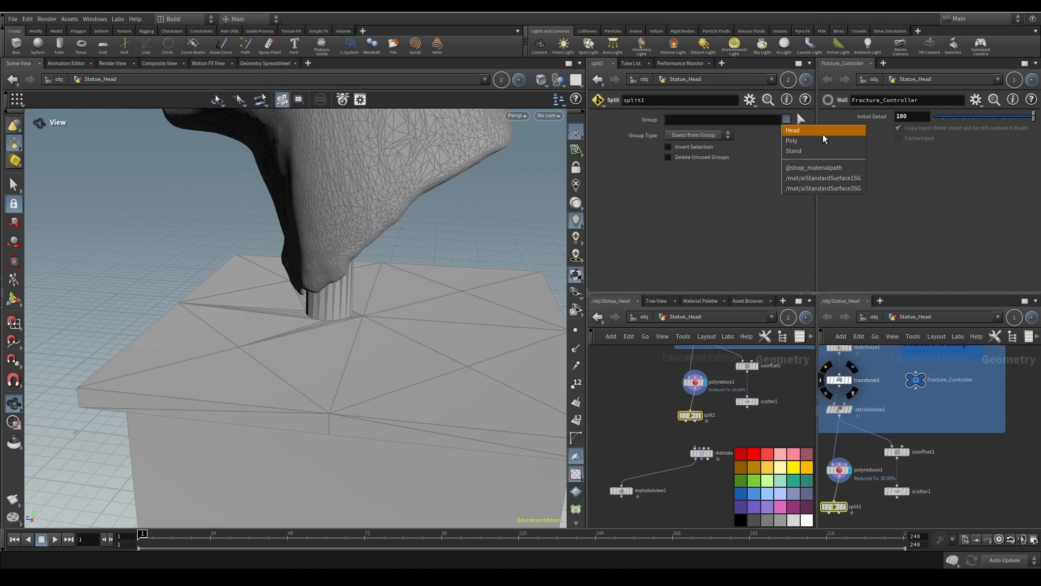
left_click(823, 131)
left_click(700, 416)
left_click_drag(442, 302, 347, 285)
right_click_drag(347, 285, 368, 295)
left_click_drag(367, 295, 332, 338)
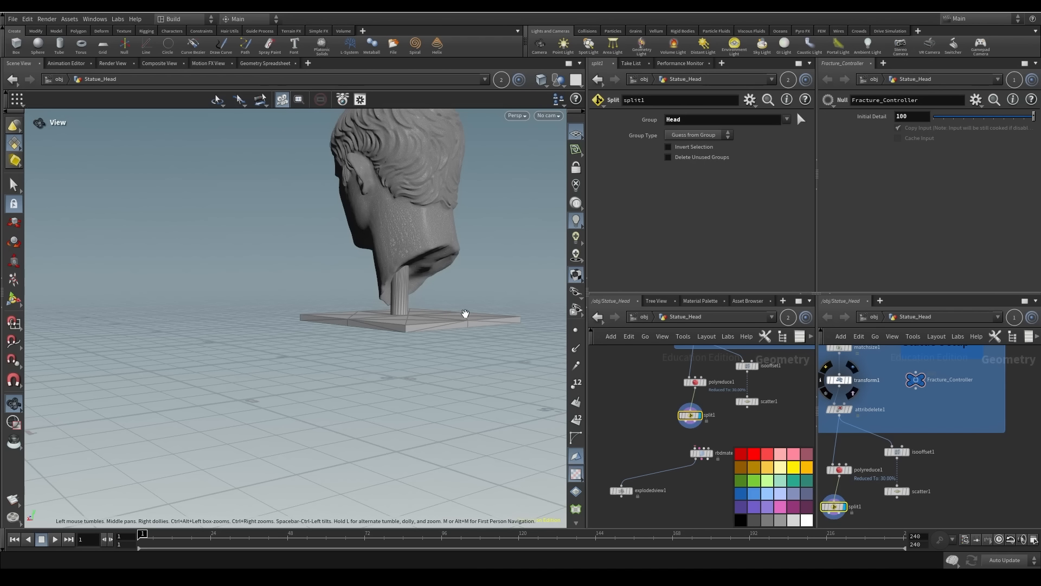
left_click_drag(464, 312, 441, 330)
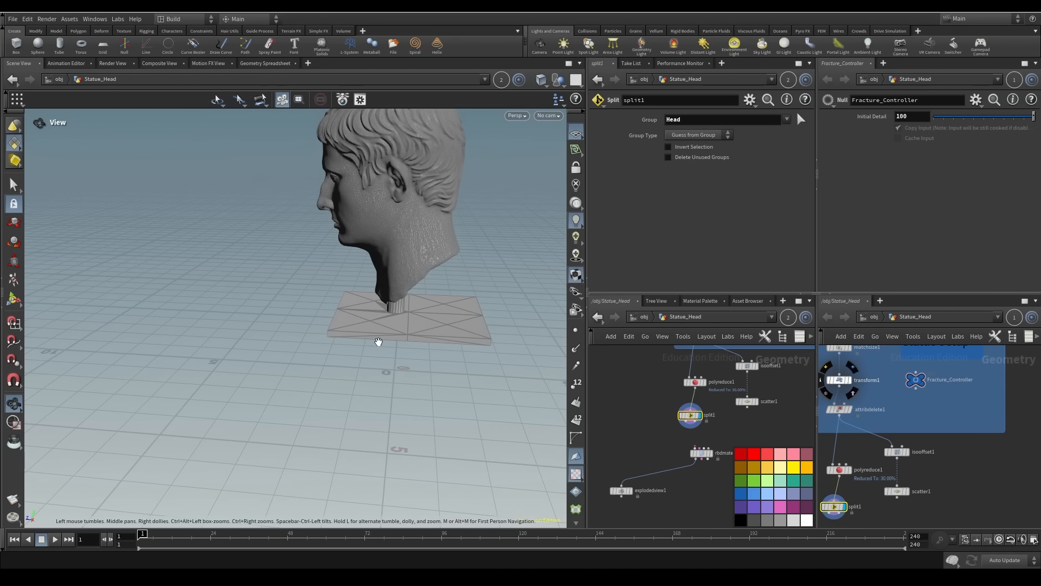
Rewire the IsoOffset node's input from the Attribute Delete node to the Split node's first output
middle_click_drag(683, 430, 677, 456)
left_click(668, 392)
left_click(640, 406)
left_click(689, 367)
left_click(708, 356)
left_click(685, 367)
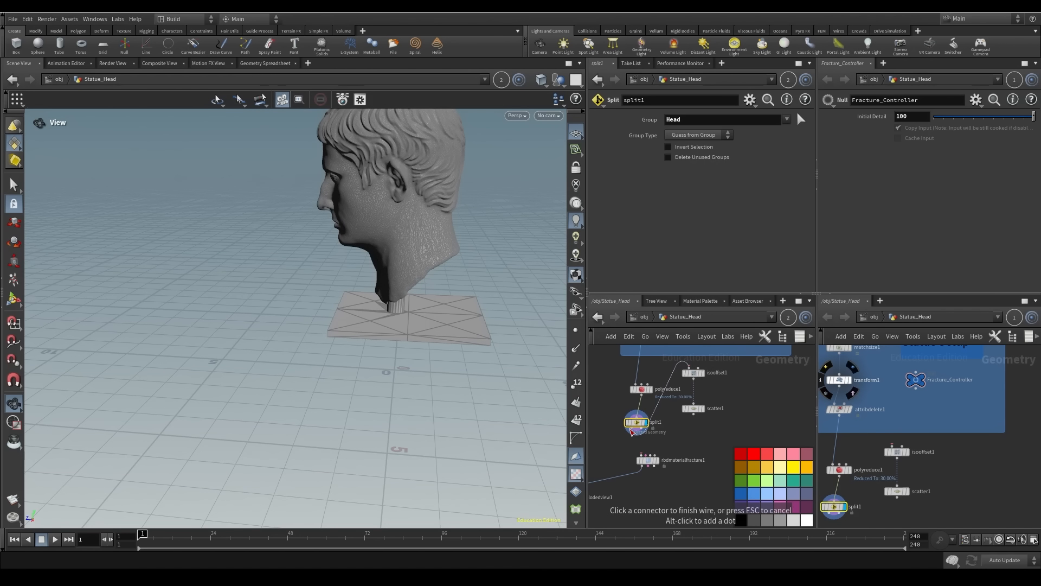
left_click(631, 430)
Wire the Split node's first output and the Scatter node into the RBD Material Fracture, spacing the nodes further down the network
middle_click_drag(719, 443, 721, 402)
left_click_drag(656, 420, 651, 440)
left_click(682, 424)
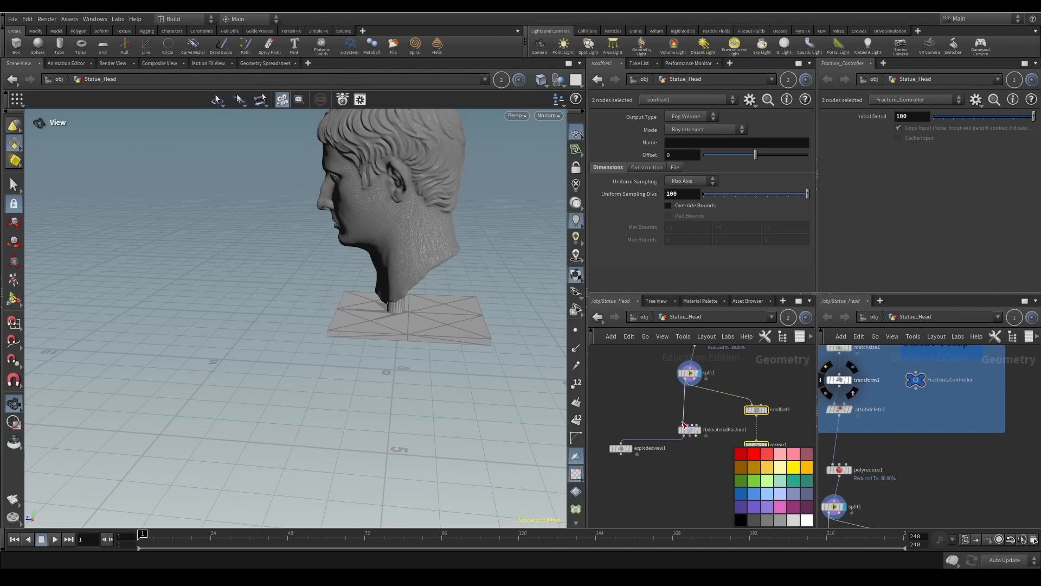
middle_click_drag(732, 476, 740, 440)
left_click_drag(604, 385, 733, 476)
left_click_drag(703, 404, 705, 471)
left_click(763, 417)
Display the IsoOffset node to view the fog volume built from the split head geometry
middle_click_drag(720, 420, 642, 508)
scroll(711, 422, "up", 3)
left_click(713, 406)
left_click(722, 367)
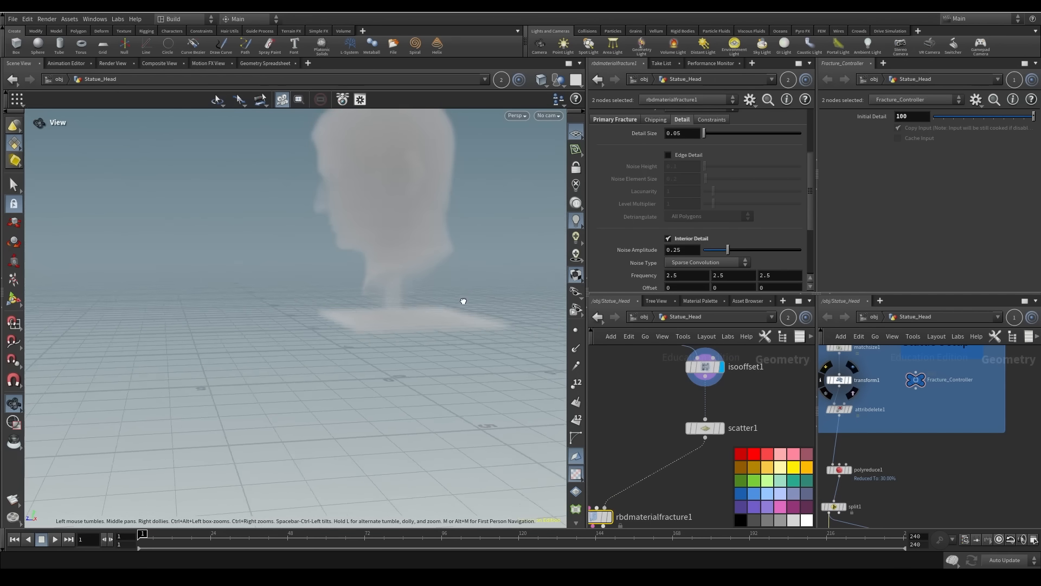
Display the Scatter node and inspect the points scattered inside the head volume
left_click(721, 428)
scroll(448, 311, "down", 4)
left_click_drag(449, 311, 383, 330)
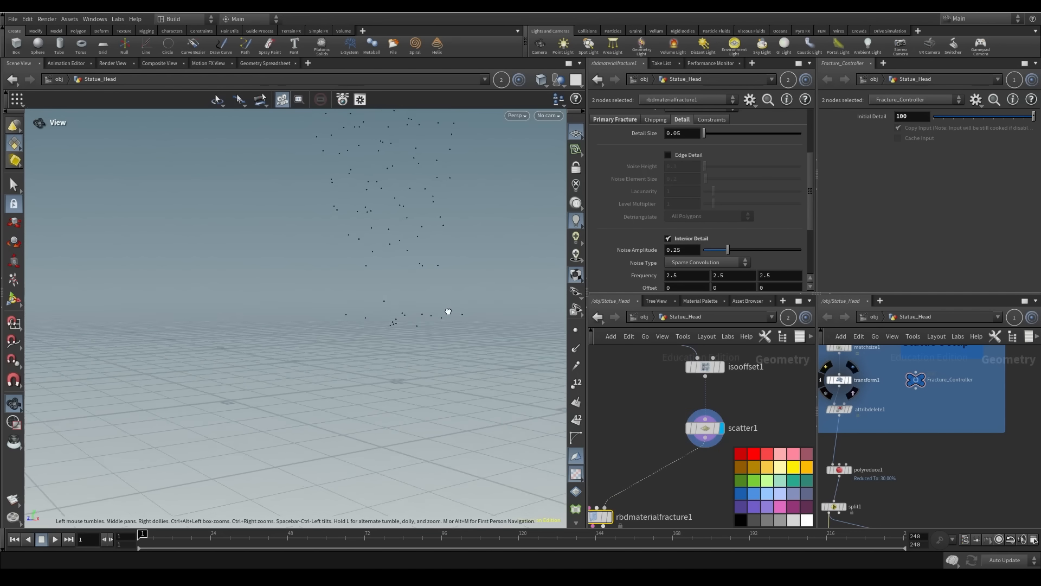
middle_click_drag(647, 453, 680, 374)
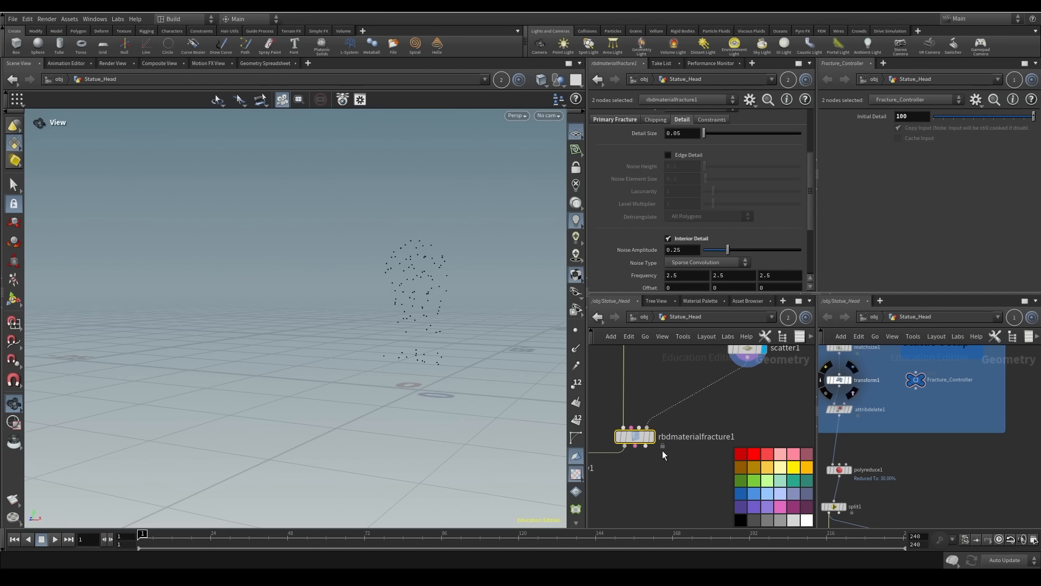
Display the Exploded View node and inspect the separated fracture pieces of the head
left_click(662, 454)
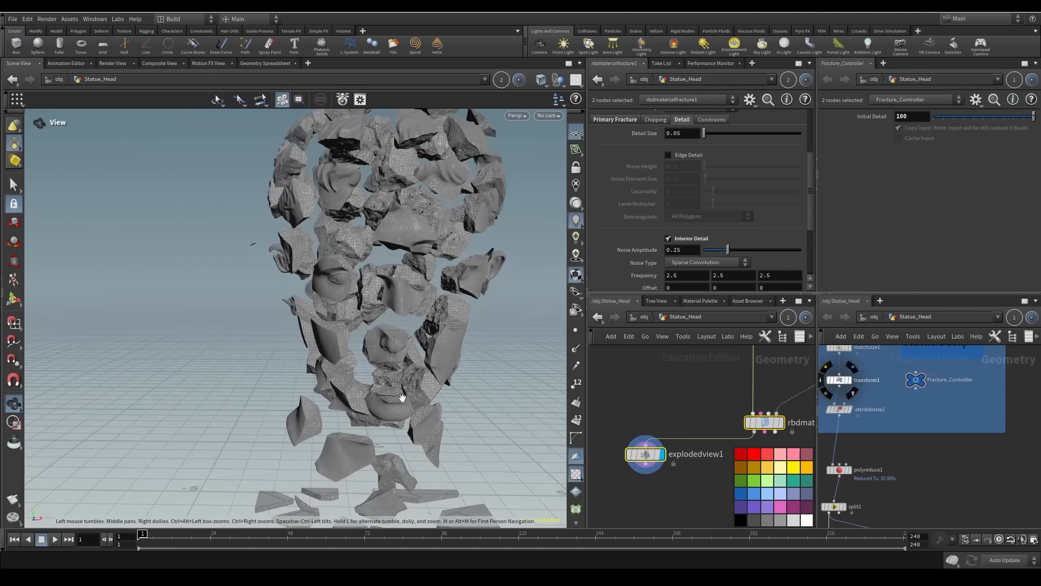
scroll(400, 400, "down", 4)
scroll(402, 409, "down", 4)
left_click_drag(402, 409, 363, 377)
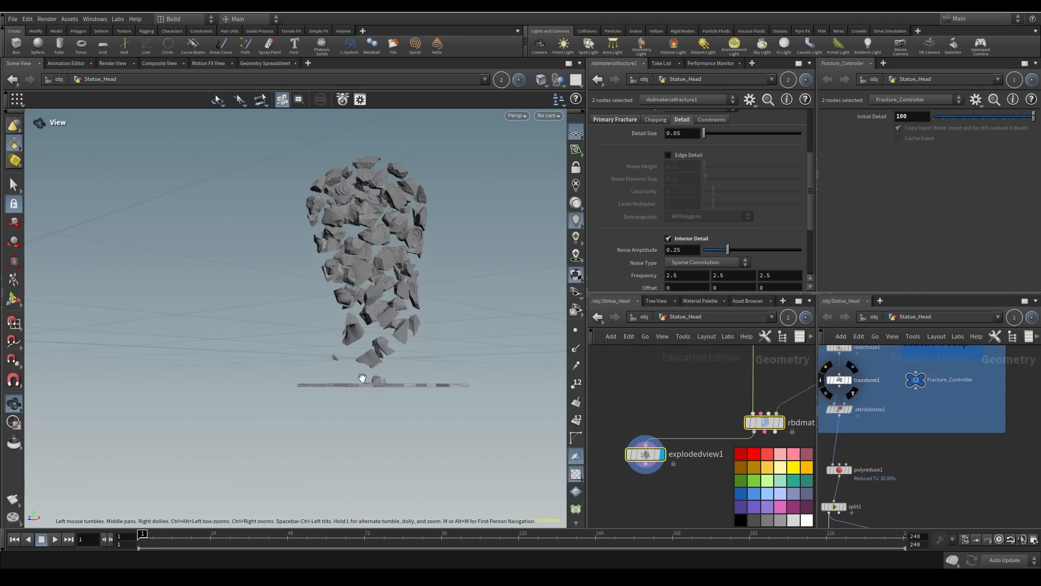
Add a Null node wired to the Split node's second output
middle_click_drag(683, 490, 605, 500)
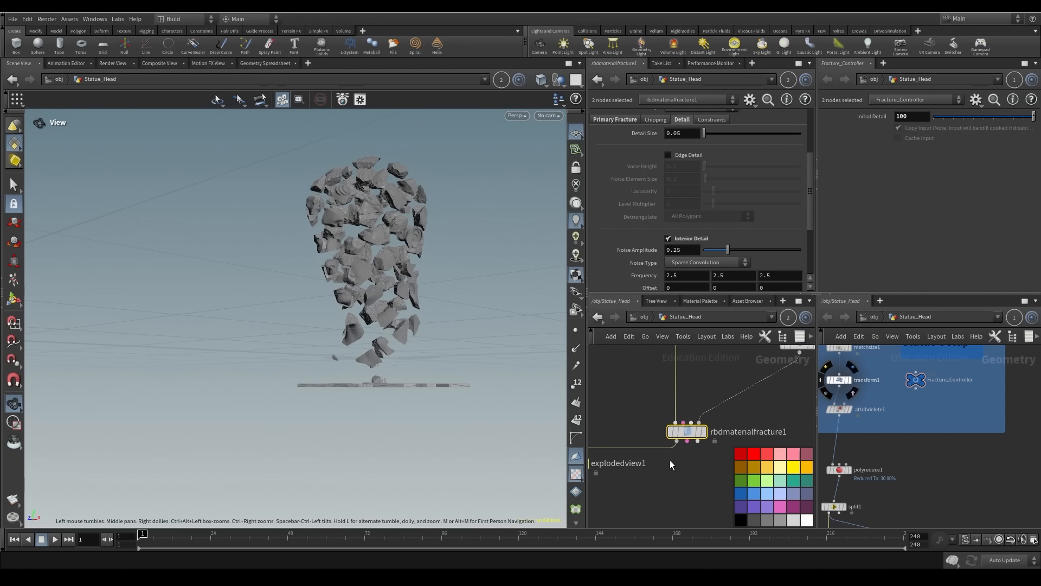
middle_click_drag(669, 460, 680, 527)
scroll(642, 412, "down", 2)
middle_click_drag(642, 411, 655, 501)
middle_click_drag(672, 449, 689, 386)
left_click(639, 433)
left_click(723, 370)
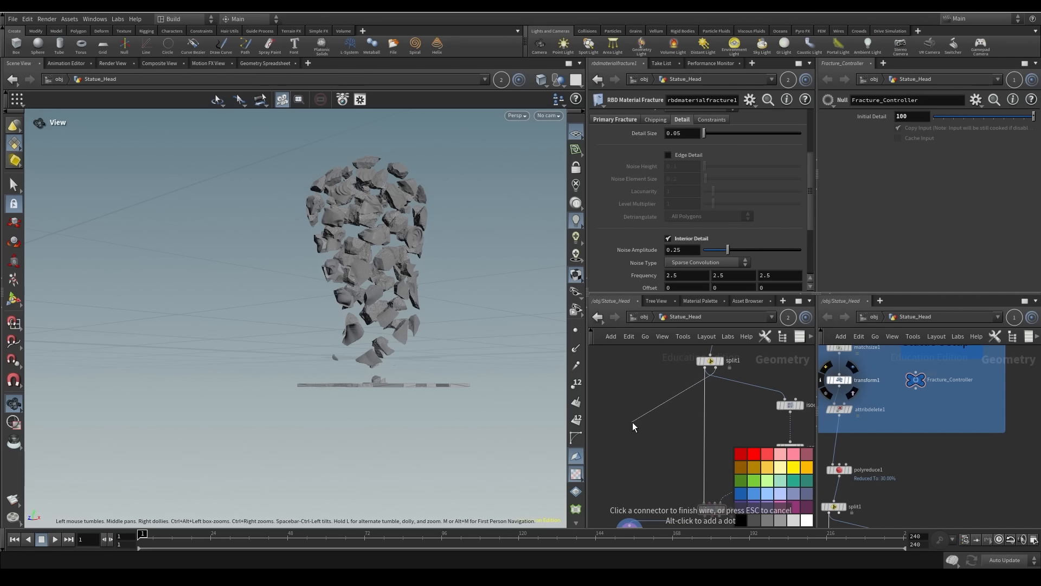
key("Tab")
key("Return")
left_click(632, 419)
Move the new Null beside the IsoOffset branch, display it, and rename it OUT_Base
middle_click_drag(749, 437, 665, 438)
scroll(674, 436, "down", 2)
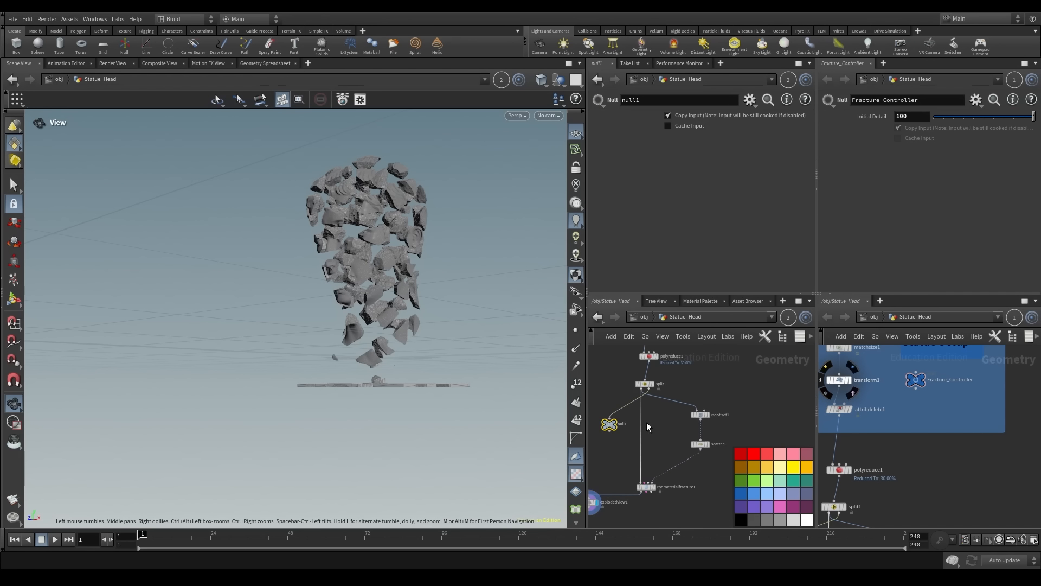
left_click_drag(598, 429, 764, 413)
left_click(765, 405)
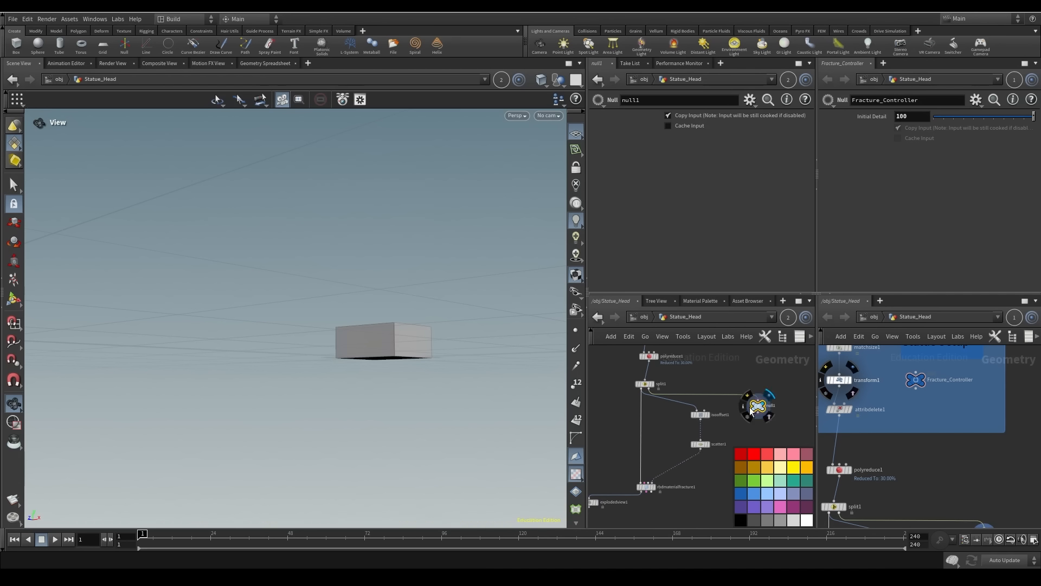
double_click(775, 406)
type("OUT_Base")
key("Return")
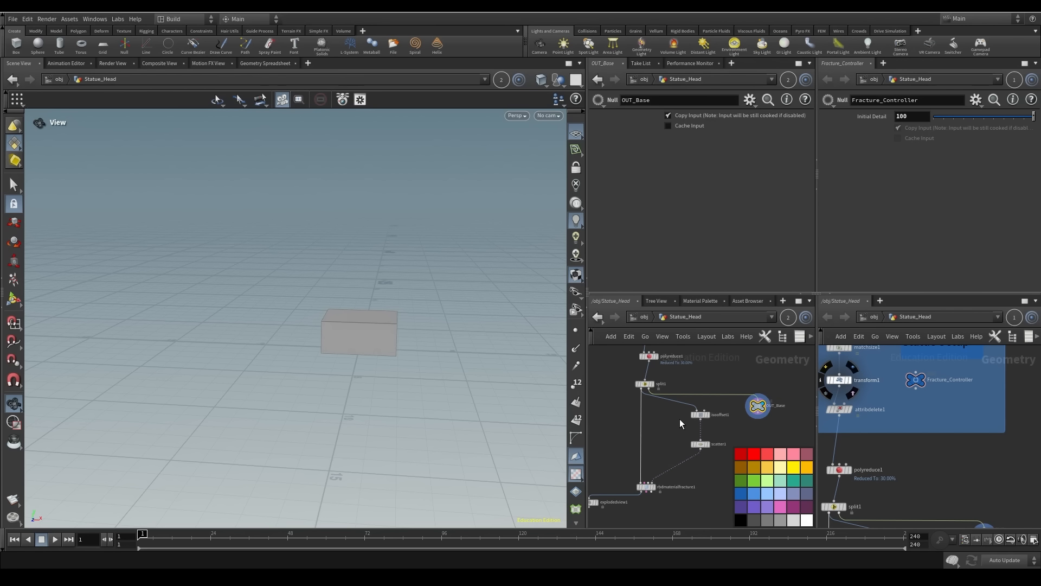
Inspect the separated base block, and display the first RBD Material Fracture node to view the head
left_click_drag(327, 336, 390, 356)
scroll(640, 516, "down", 1)
middle_click_drag(640, 515, 724, 469)
left_click_drag(678, 445, 642, 450)
middle_click_drag(681, 415, 594, 379)
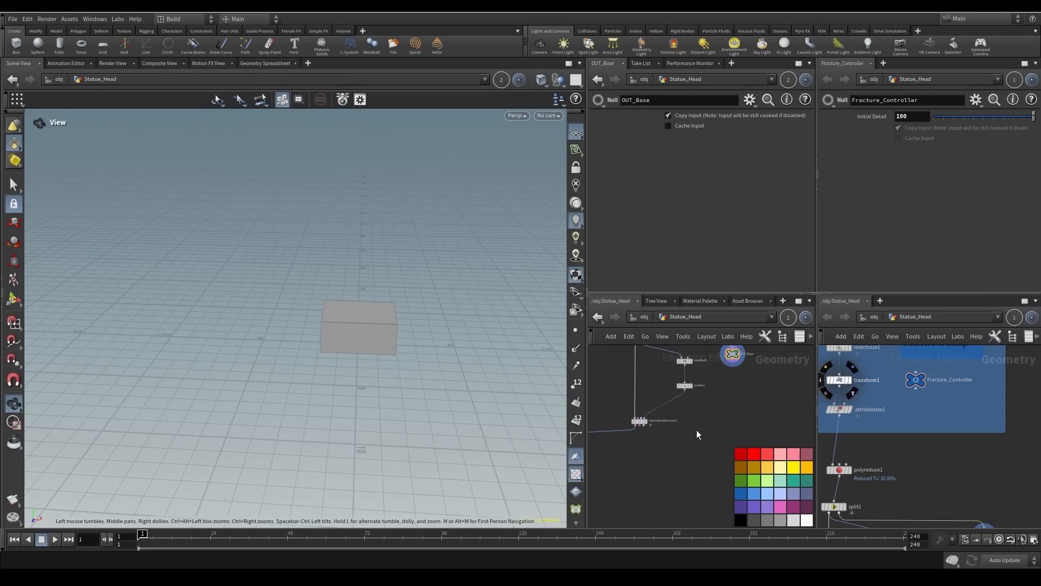
left_click(647, 420)
left_click_drag(456, 348, 515, 369)
Add a second RBD Material Fracture node below the first one
middle_click_drag(723, 462, 751, 491)
middle_click_drag(662, 497, 667, 464)
left_click(671, 471)
key("Tab")
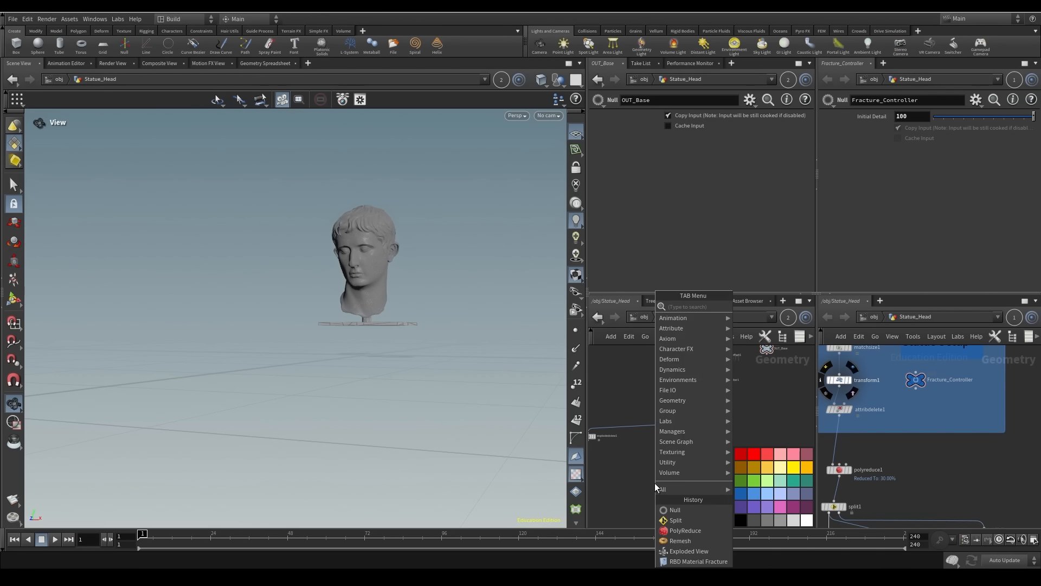
type("rbd")
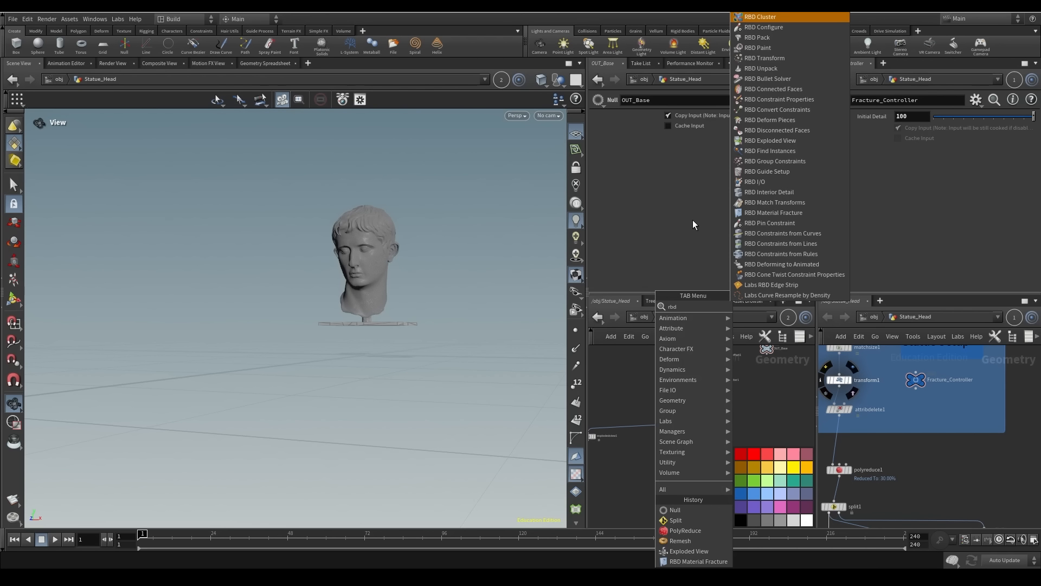
type(" material")
left_click(777, 307)
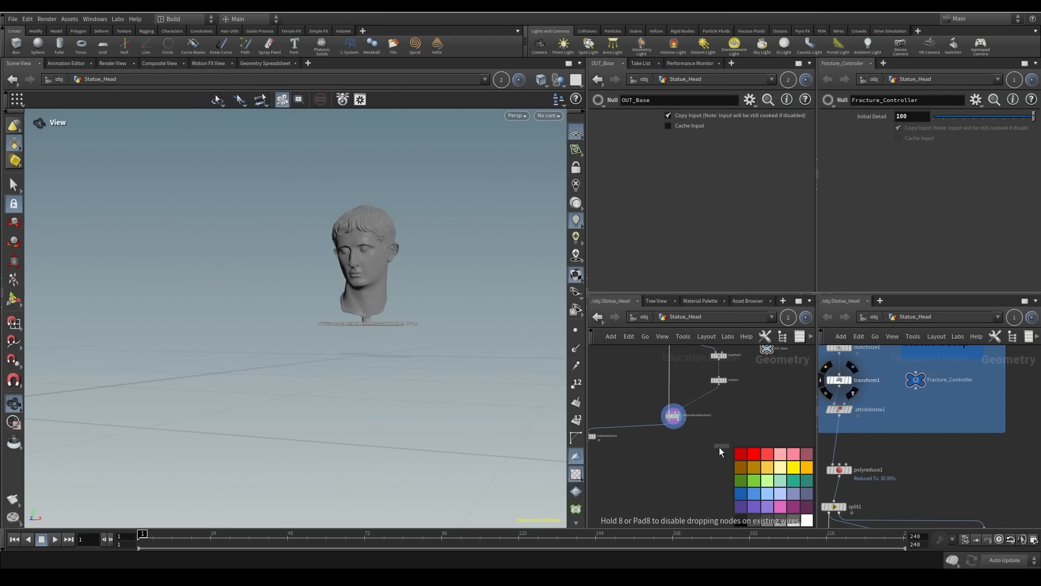
left_click(675, 455)
Wire the first RBD Material Fracture's geometry, constraint and proxy outputs into the matching inputs of the second one
scroll(681, 456, "up", 4)
left_click(659, 389)
left_click(657, 459)
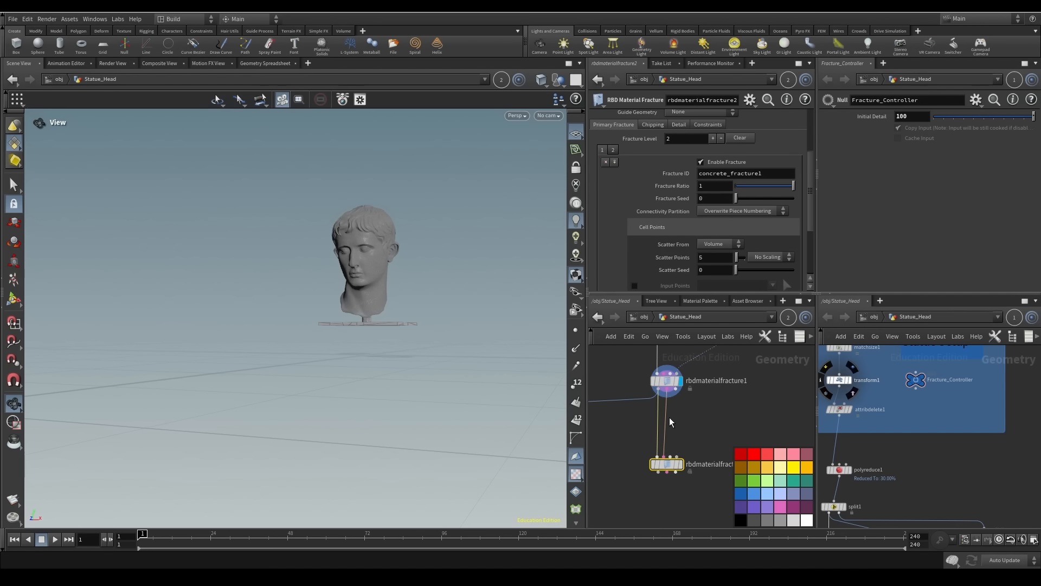
left_click(676, 390)
left_click(675, 458)
Reduce the second RBD Material Fracture to one fracture level with Fracture ID sec_fracture, and enable Fracture per Piece
left_click(605, 163)
double_click(767, 175)
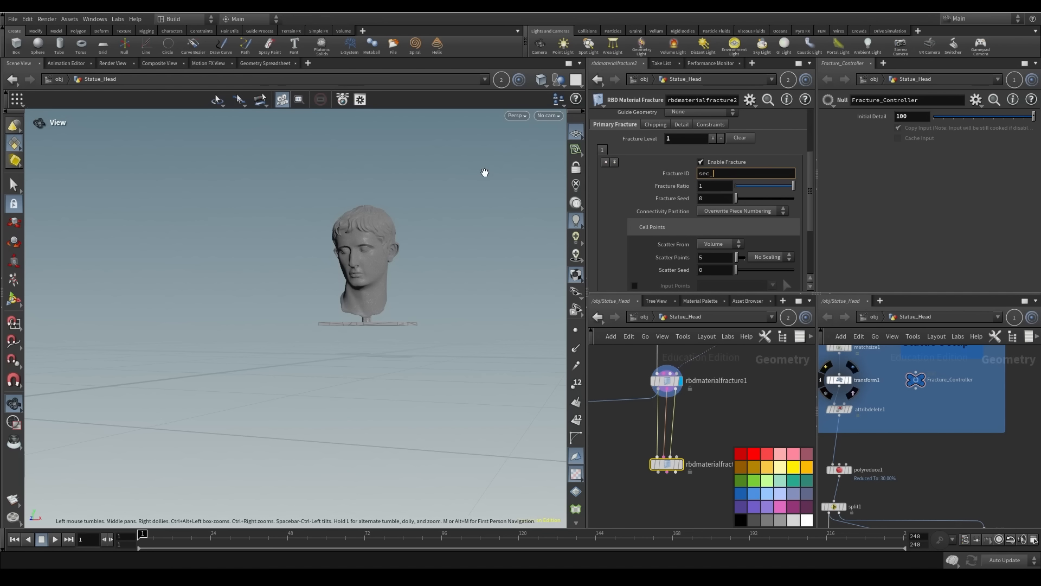
type("sec_fracture")
key("Return")
scroll(688, 199, "up", 4)
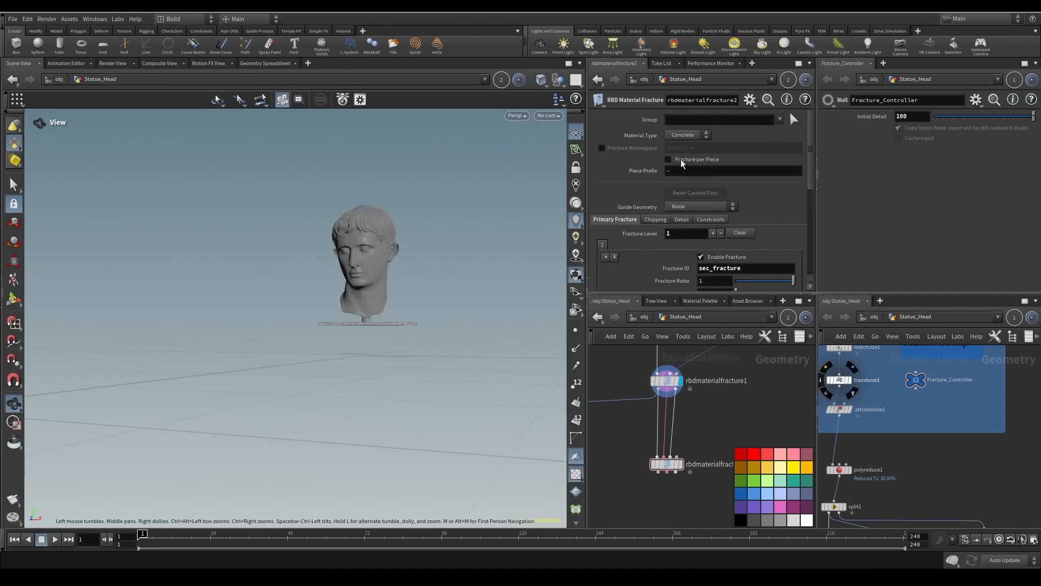
left_click(685, 161)
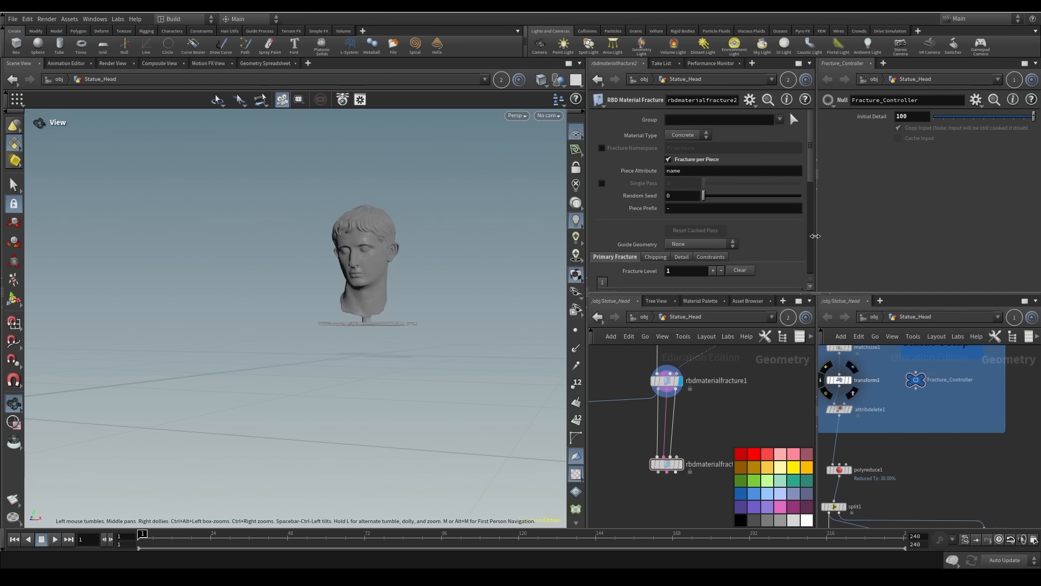
Rewire the Exploded View node to the second RBD Material Fracture's first output, display it, and inspect the smaller pieces
left_click(680, 464)
middle_click_drag(679, 505, 793, 438)
key("y")
left_click_drag(685, 390, 718, 427)
middle_click_drag(700, 454, 662, 389)
left_click_drag(615, 356, 700, 482)
left_click(784, 402)
left_click(690, 469)
left_click(703, 481)
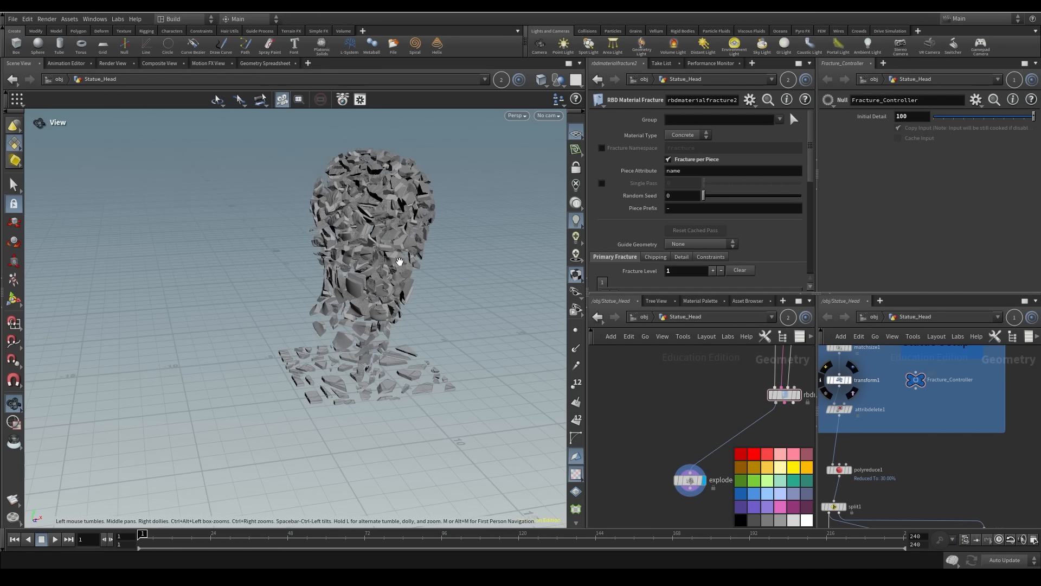
right_click_drag(398, 264, 620, 307)
left_click_drag(355, 290, 434, 401)
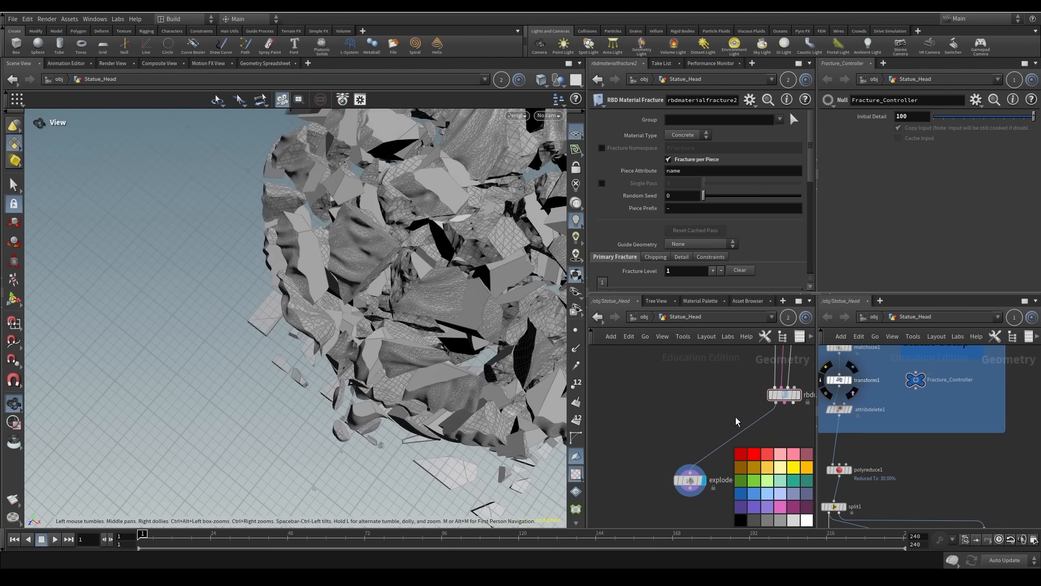
middle_click_drag(735, 403, 673, 444)
left_click_drag(369, 307, 409, 240)
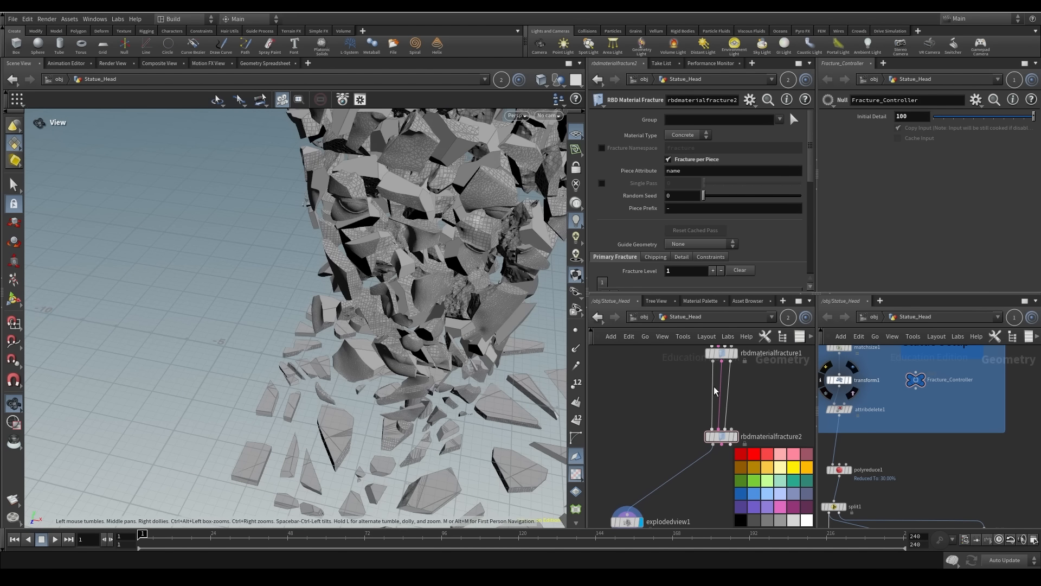
Display the second RBD Material Fracture node and inspect the head's mesh in wireframe
left_click(735, 437)
left_click_drag(374, 274, 416, 276)
key("w")
right_click_drag(416, 277, 357, 339)
left_click_drag(331, 320, 370, 277)
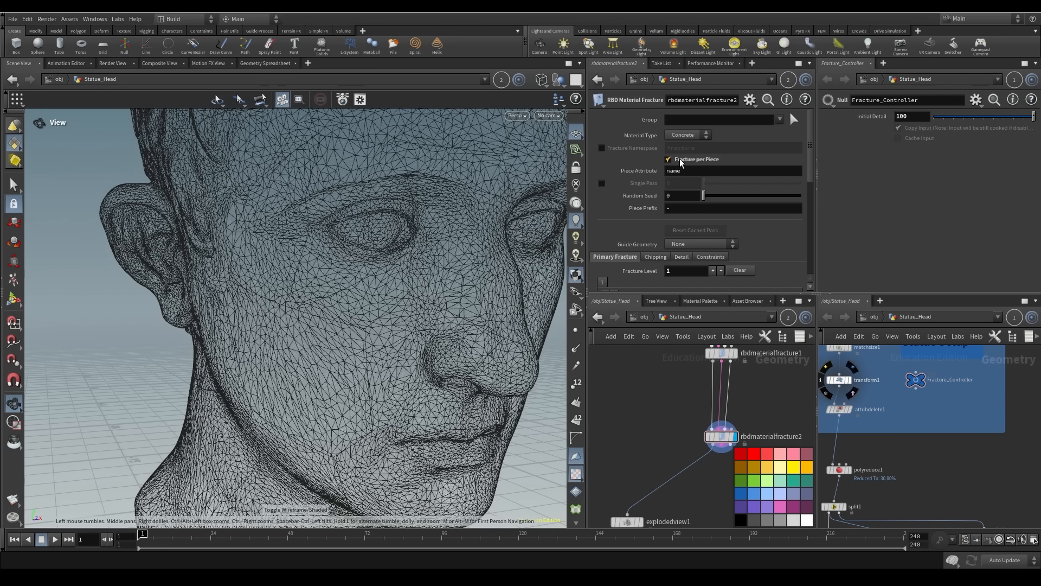
Display the Exploded View node in shaded mode and examine the inner faces of the twice-fractured pieces up close
middle_click_drag(645, 510, 672, 465)
left_click(667, 477)
left_click_drag(319, 348, 226, 318)
key("shift+w")
right_click_drag(374, 360, 300, 356)
mouse_move(300, 356)
left_mouse_down()
mouse_move(365, 413)
mouse_move(363, 445)
mouse_move(311, 383)
left_mouse_up()
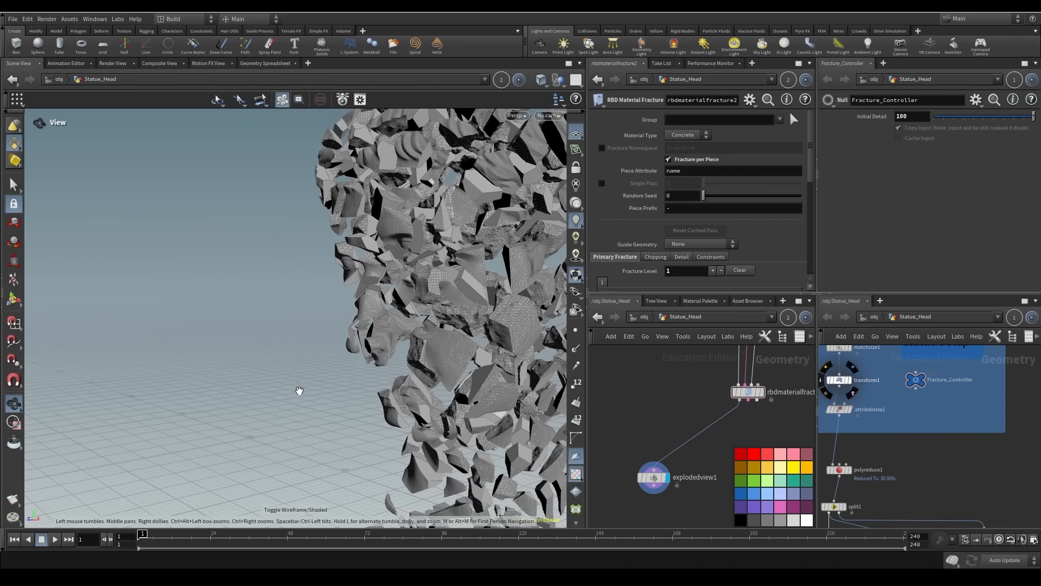
middle_click_drag(438, 320, 347, 399)
right_click_drag(347, 398, 465, 307)
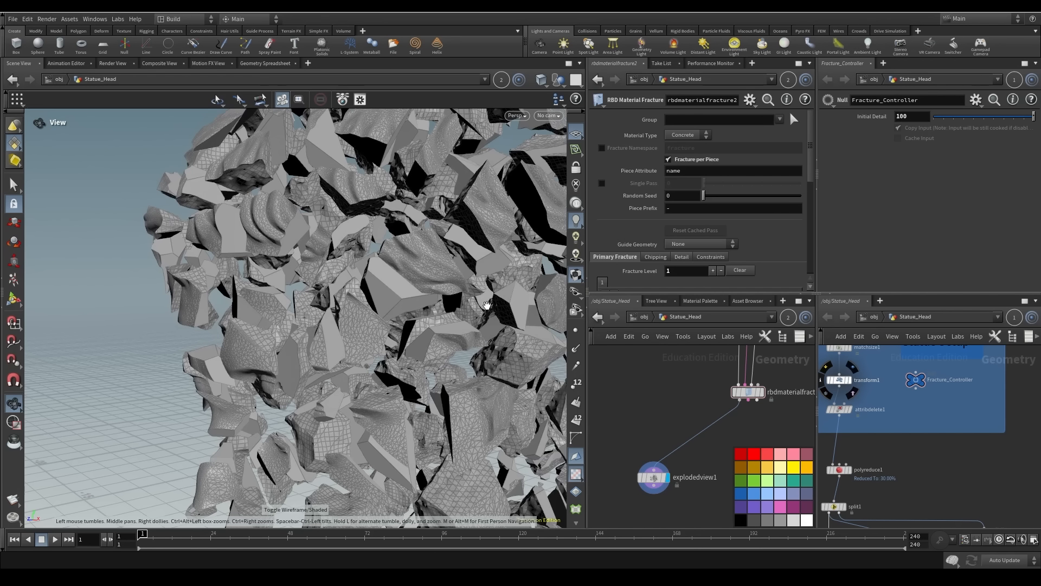
Review the second RBD Material Fracture's parameters, display the node, and examine the head's surface mesh from close range
middle_click_drag(753, 433, 688, 464)
left_click(683, 423)
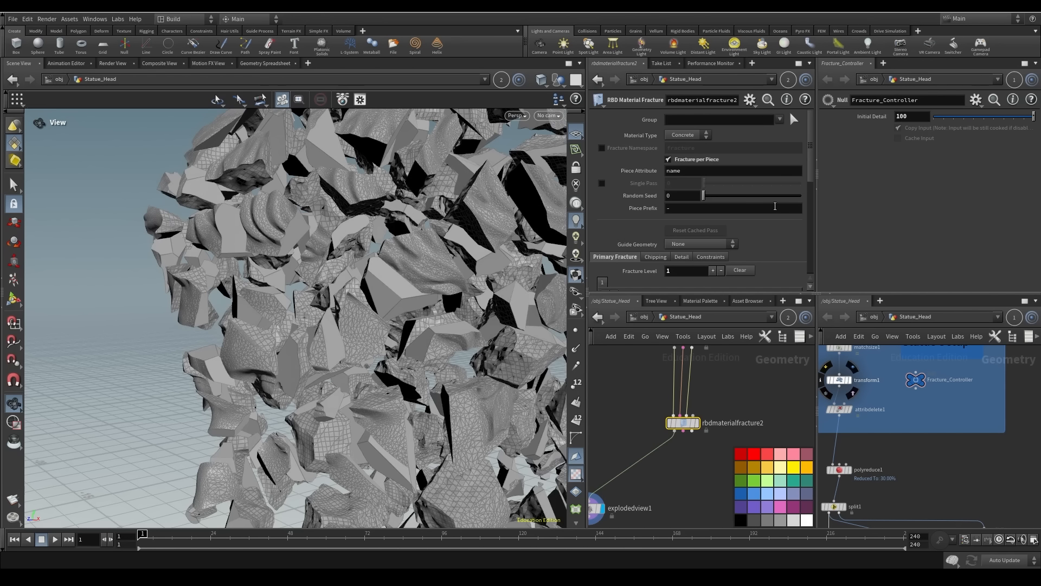
scroll(741, 257, "down", 3)
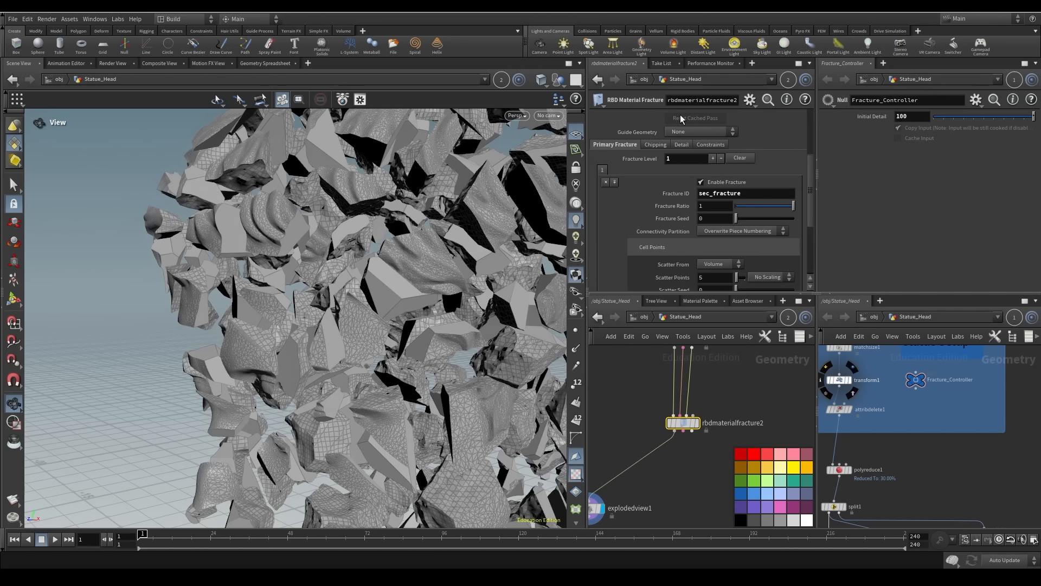
left_click(680, 134)
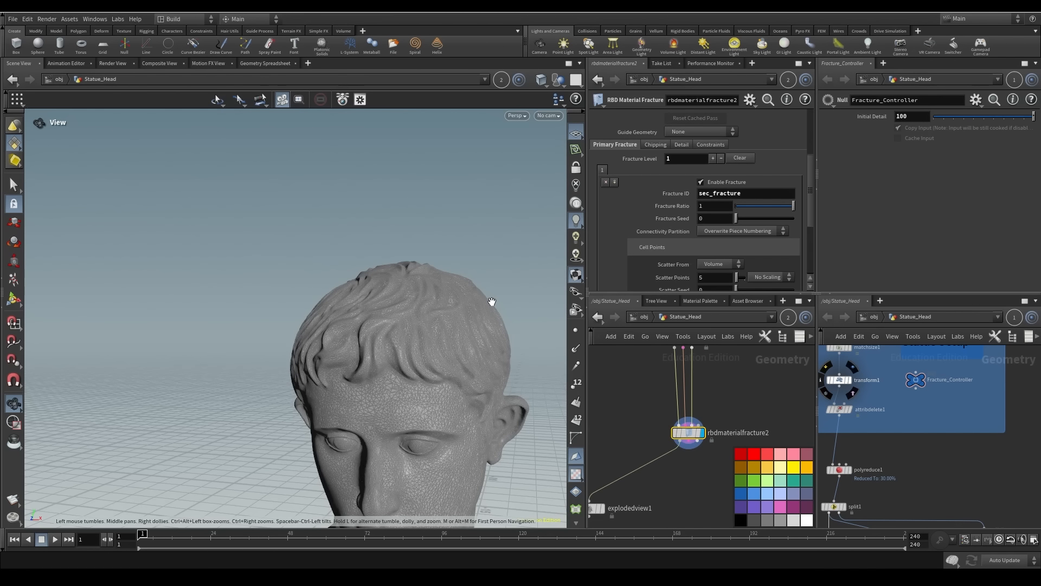
left_click_drag(492, 302, 358, 290)
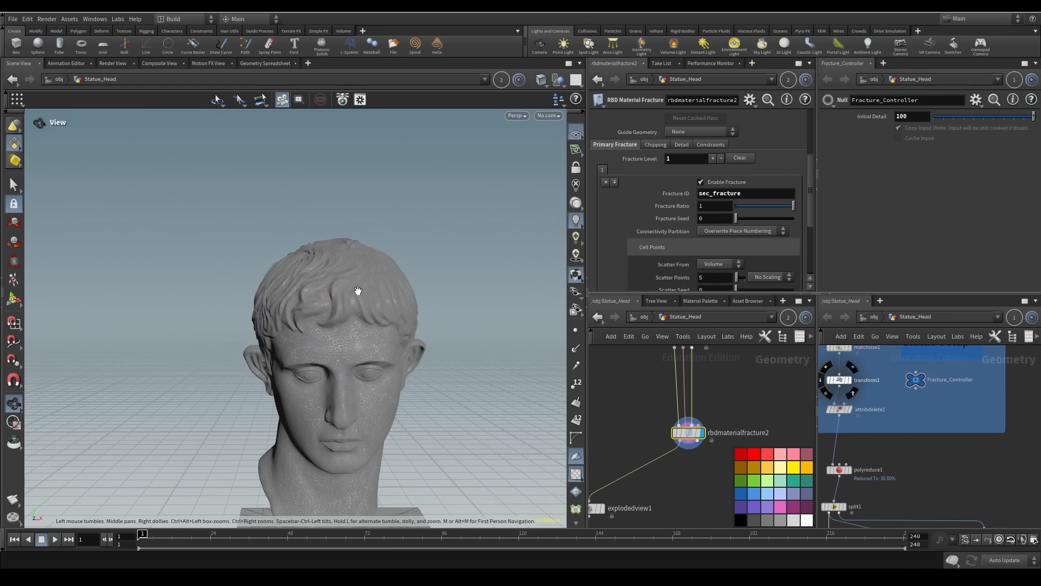
left_click_drag(418, 360, 325, 382)
scroll(388, 351, "up", 5)
left_click_drag(388, 351, 347, 331)
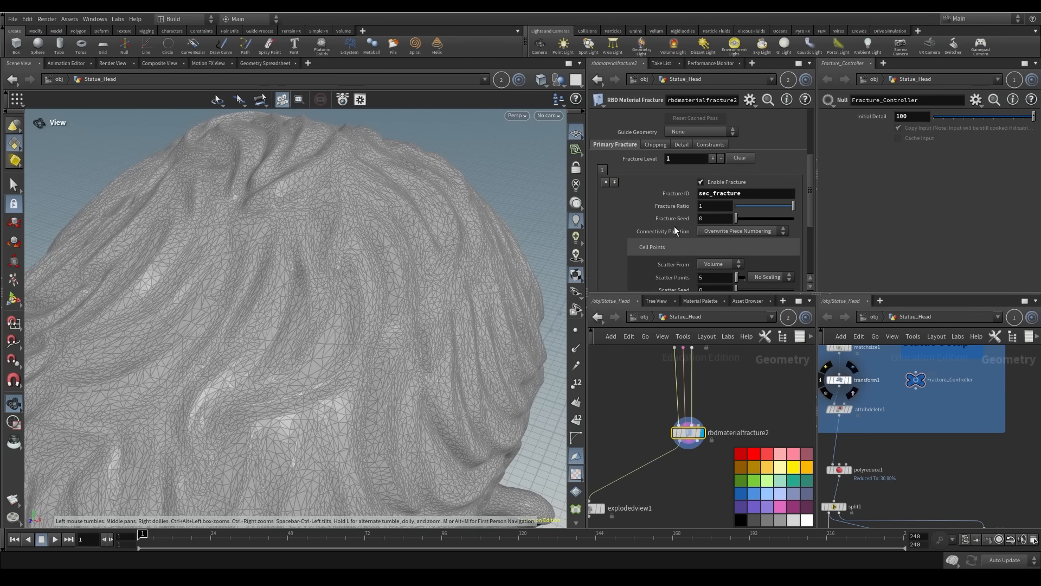
Enable Interior Detail on the second RBD Material Fracture, and display the Exploded View to inspect the roughened inner faces
middle_click_drag(647, 472, 697, 414)
left_click(658, 453)
left_click_drag(642, 455, 607, 459)
left_click_drag(375, 304, 325, 314)
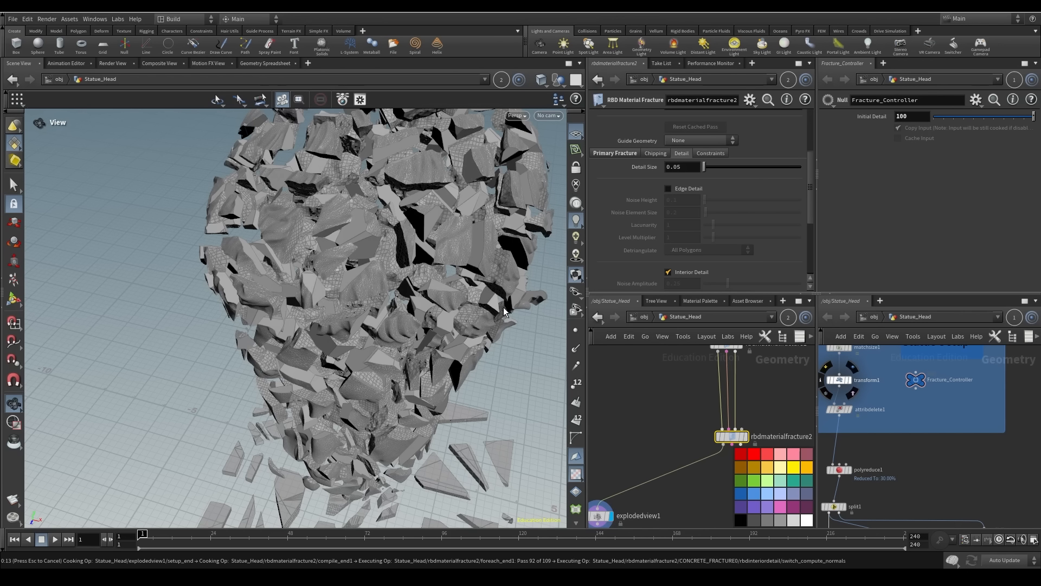
scroll(418, 302, "up", 5)
left_click_drag(419, 302, 393, 336)
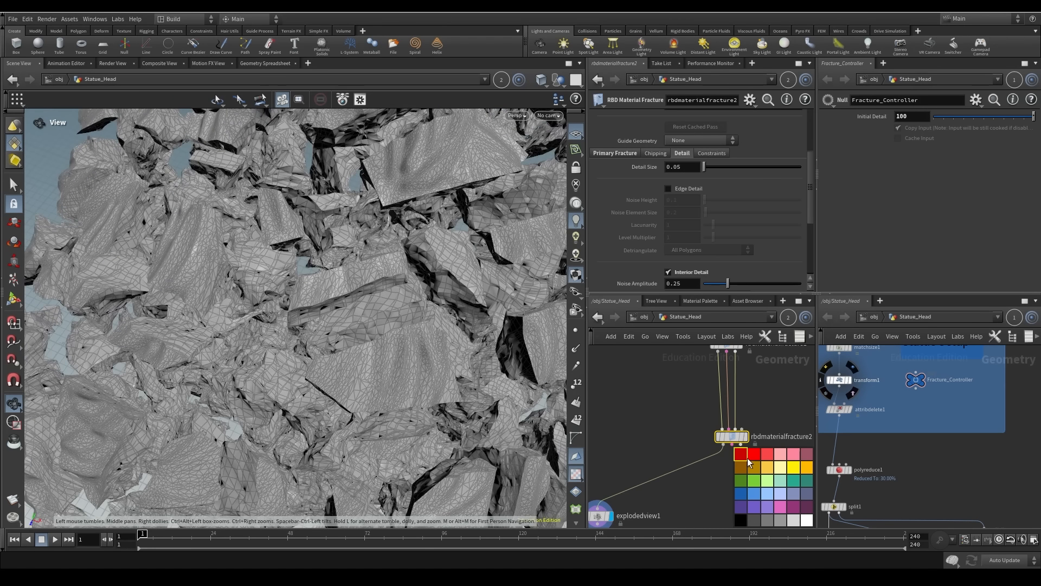
Display the second RBD Material Fracture and examine the underside of the neck for fracture artifacts
middle_click_drag(616, 496, 629, 417)
left_click(755, 358)
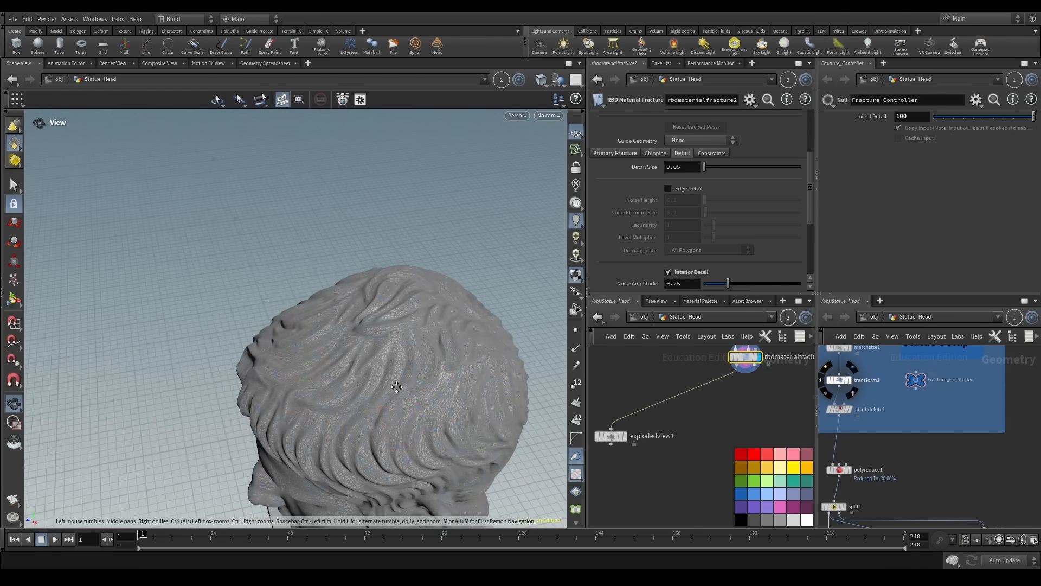
left_click_drag(397, 386, 263, 344)
middle_click_drag(445, 434, 330, 269)
left_click_drag(330, 269, 317, 298)
scroll(316, 297, "up", 5)
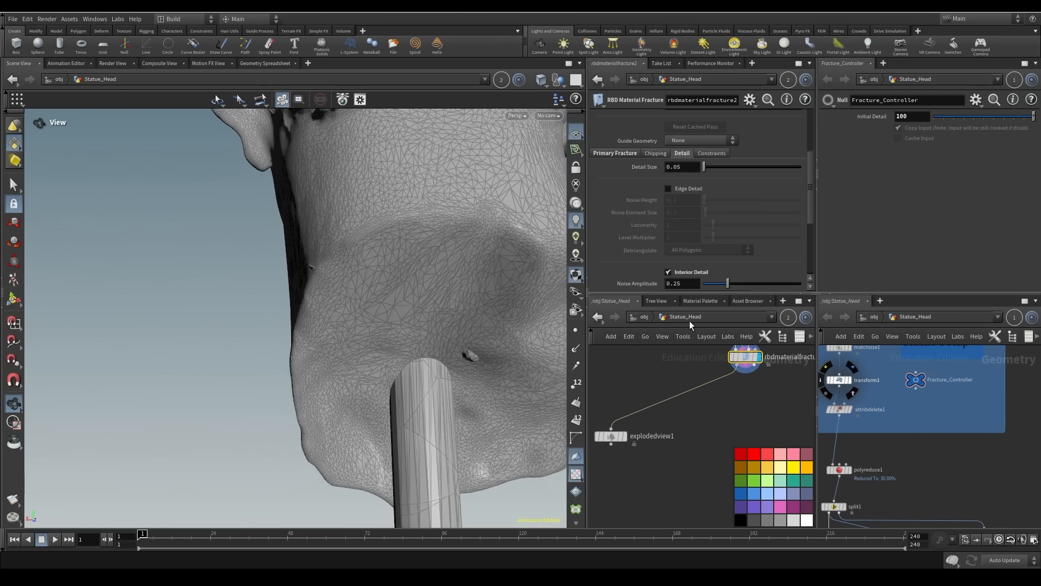
middle_click_drag(468, 341, 303, 286)
scroll(296, 304, "up", 3)
left_click_drag(293, 307, 459, 394)
scroll(342, 348, "down", 10)
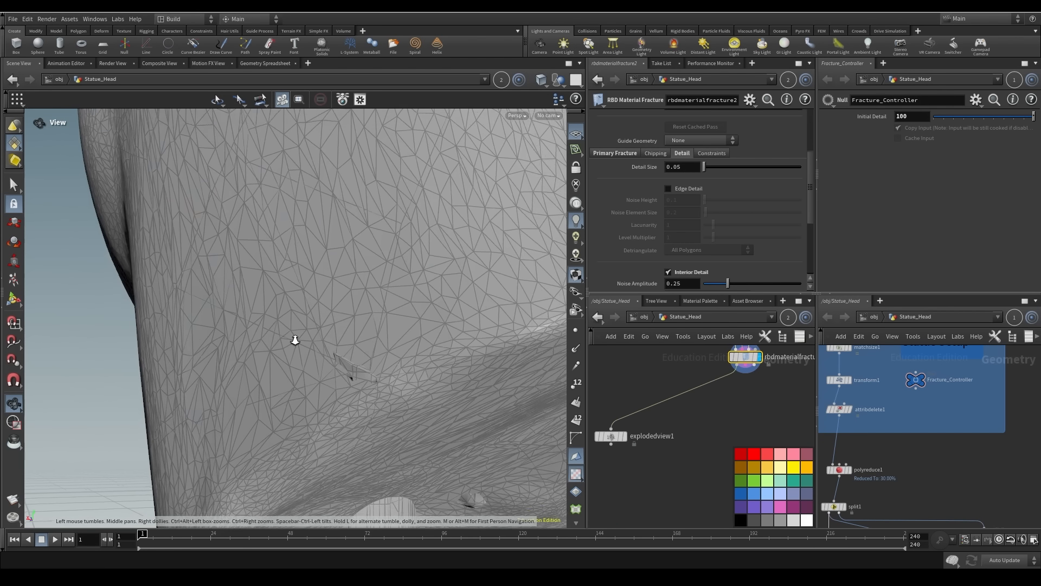
Examine the fractured head's surface mesh around the face, ears and hair for visible cracks or artifacts
left_click_drag(177, 305, 156, 281)
scroll(156, 281, "down", 8)
left_click_drag(342, 320, 311, 325)
middle_click_drag(311, 325, 381, 358)
right_click_drag(381, 358, 754, 343)
left_click_drag(302, 300, 376, 304)
right_click_drag(377, 305, 232, 269)
left_click_drag(232, 269, 285, 244)
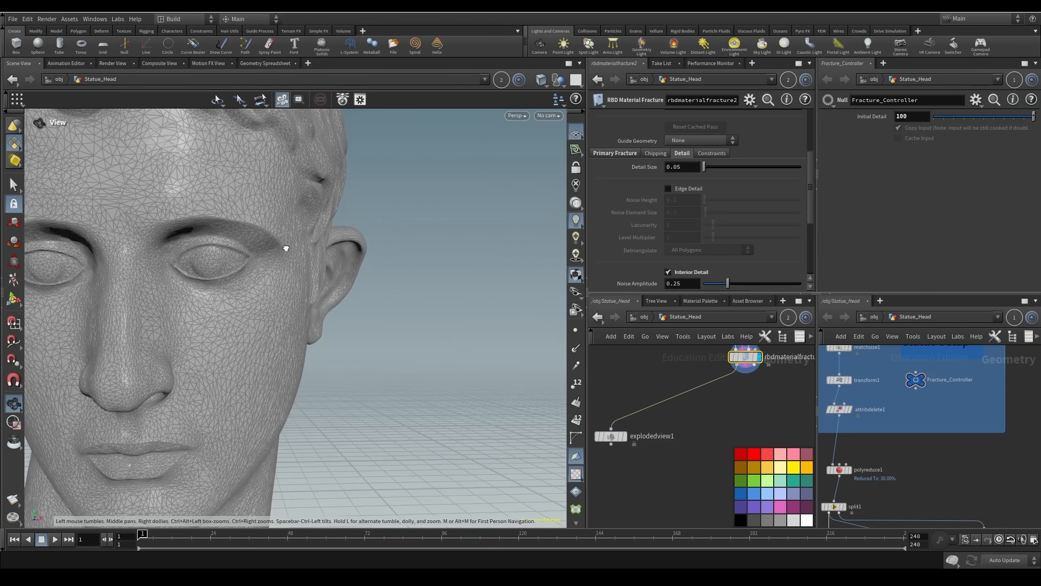
middle_click_drag(286, 244, 423, 306)
left_click_drag(424, 313, 248, 344)
right_click_drag(249, 344, 318, 379)
left_click_drag(361, 321, 274, 366)
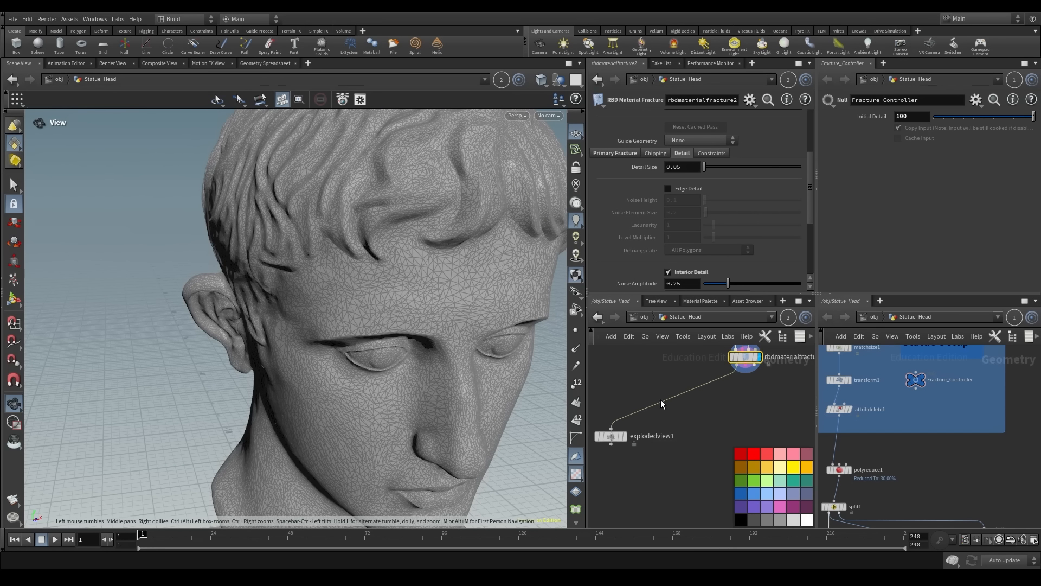
Enable Edge Detail on the first RBD Material Fracture and view the whole head with its base
middle_click_drag(660, 399, 603, 549)
left_click(684, 414)
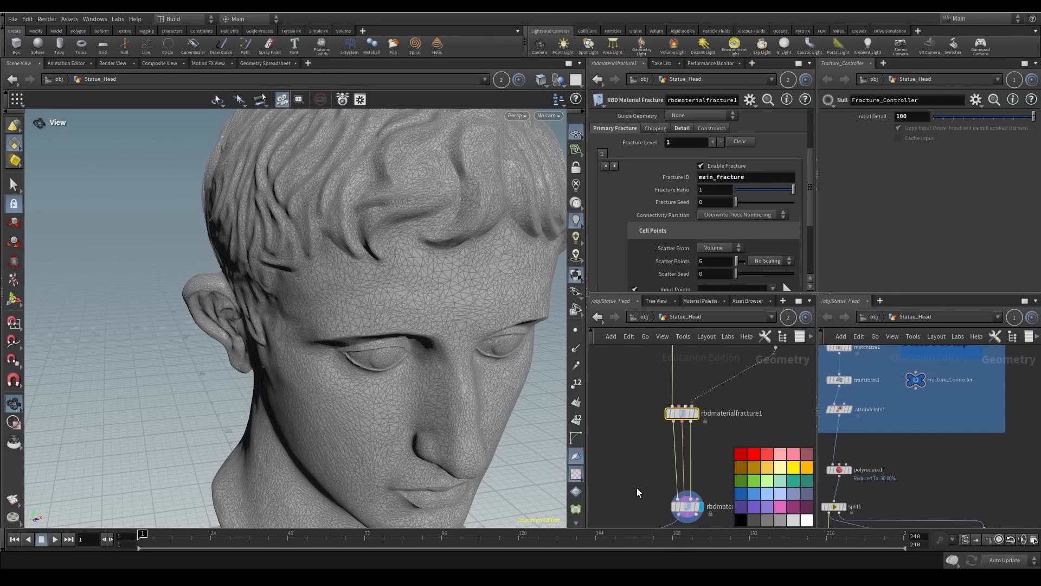
left_click_drag(419, 291, 377, 339)
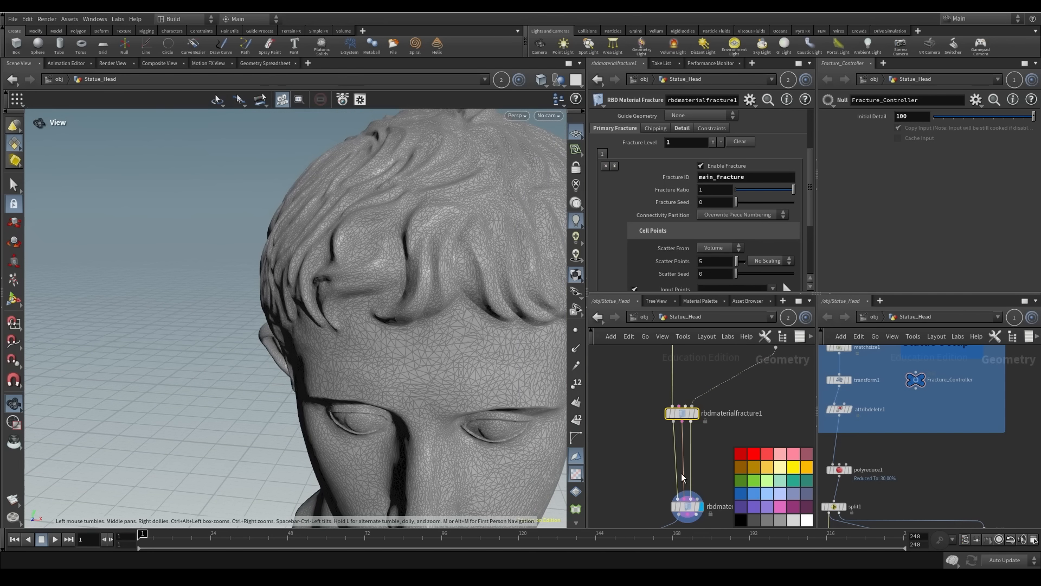
mouse_move(722, 411)
middle_mouse_down()
mouse_move(718, 440)
mouse_move(718, 427)
middle_mouse_up()
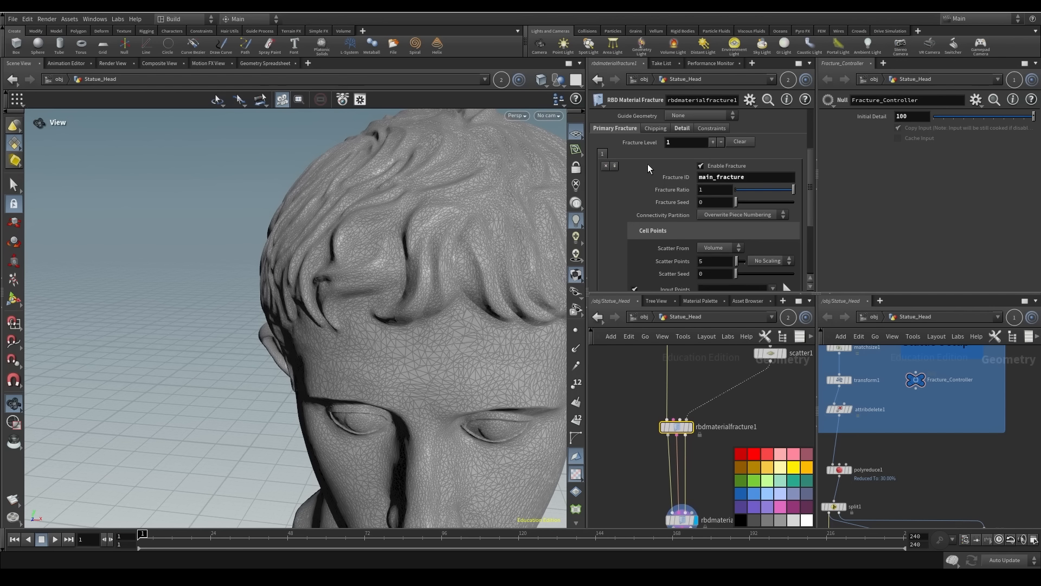
left_click(682, 130)
left_click(678, 162)
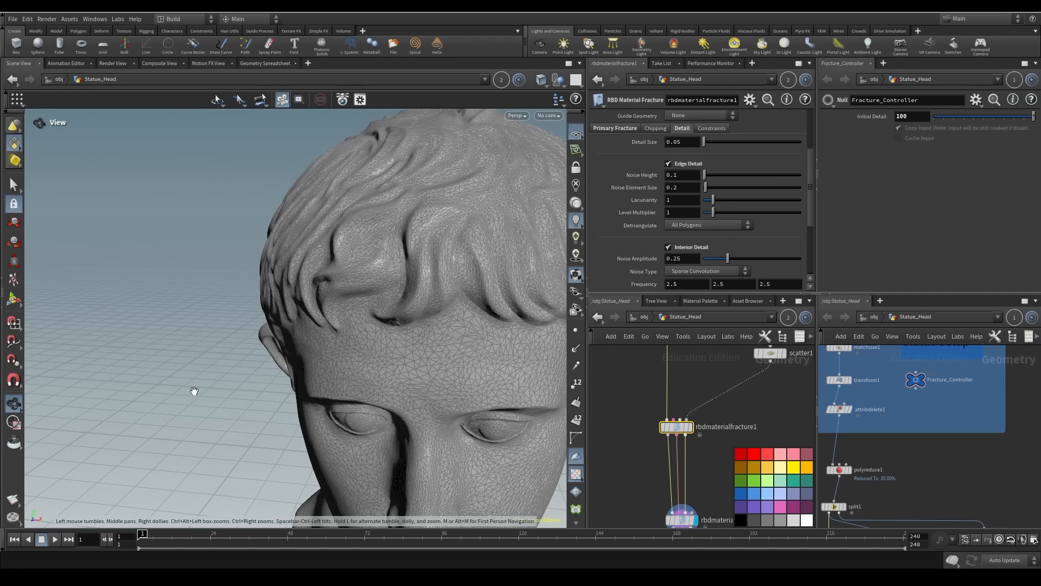
left_click_drag(382, 362, 454, 511)
Display the Exploded View and examine the separated head and base pieces from several angles
middle_click_drag(627, 478, 698, 359)
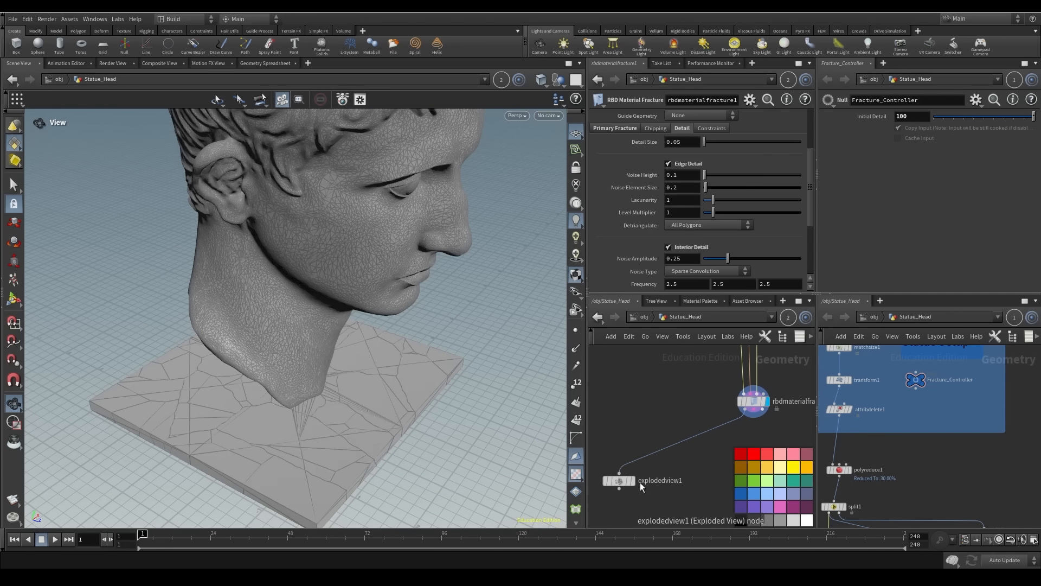
left_click(636, 464)
left_click_drag(382, 384, 471, 301)
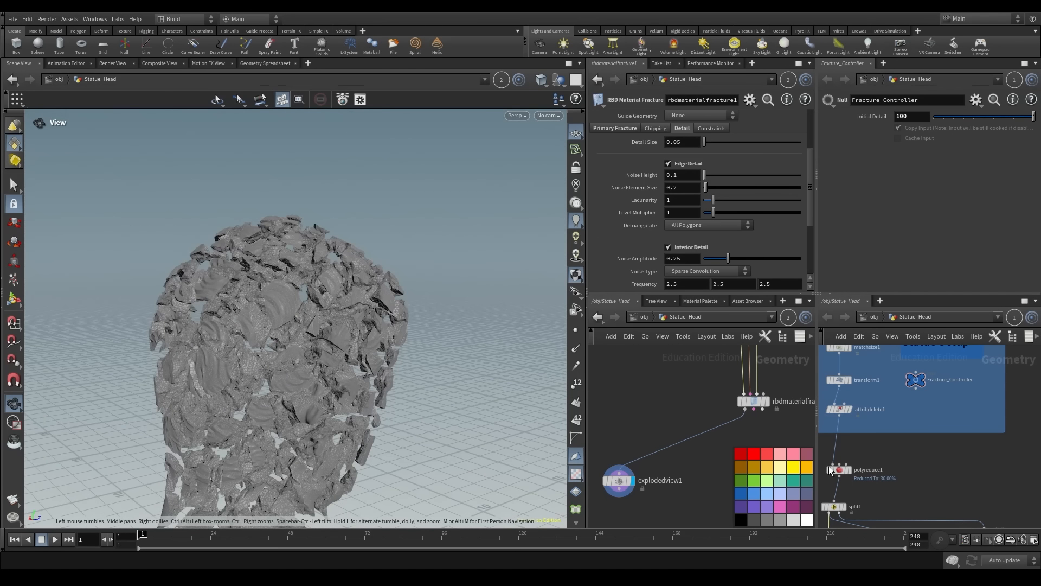
left_click(749, 399)
mouse_move(233, 347)
left_mouse_down()
mouse_move(213, 353)
mouse_move(214, 336)
mouse_move(252, 301)
mouse_move(246, 333)
left_mouse_up()
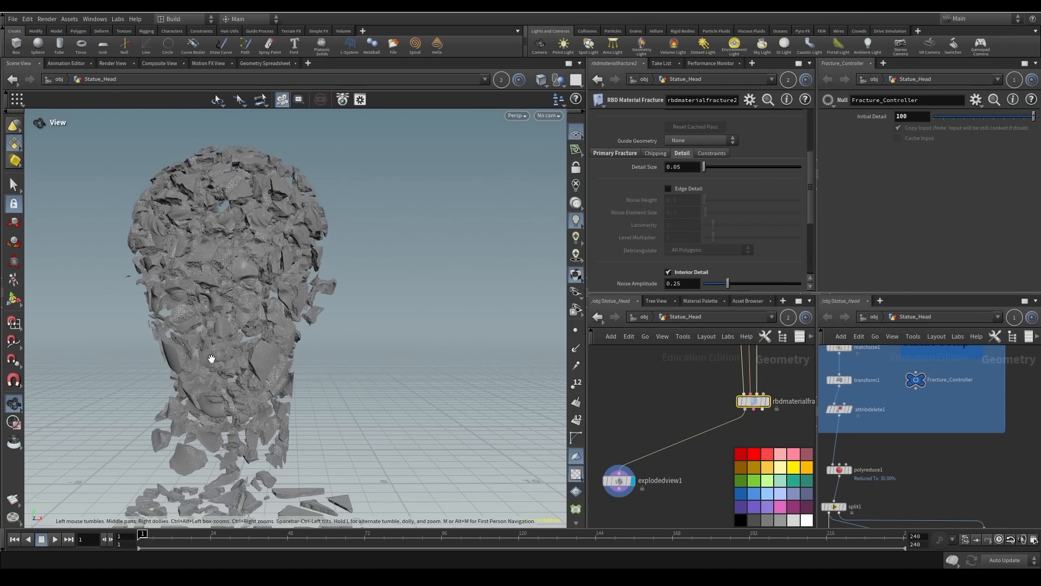
left_click_drag(288, 374, 282, 420)
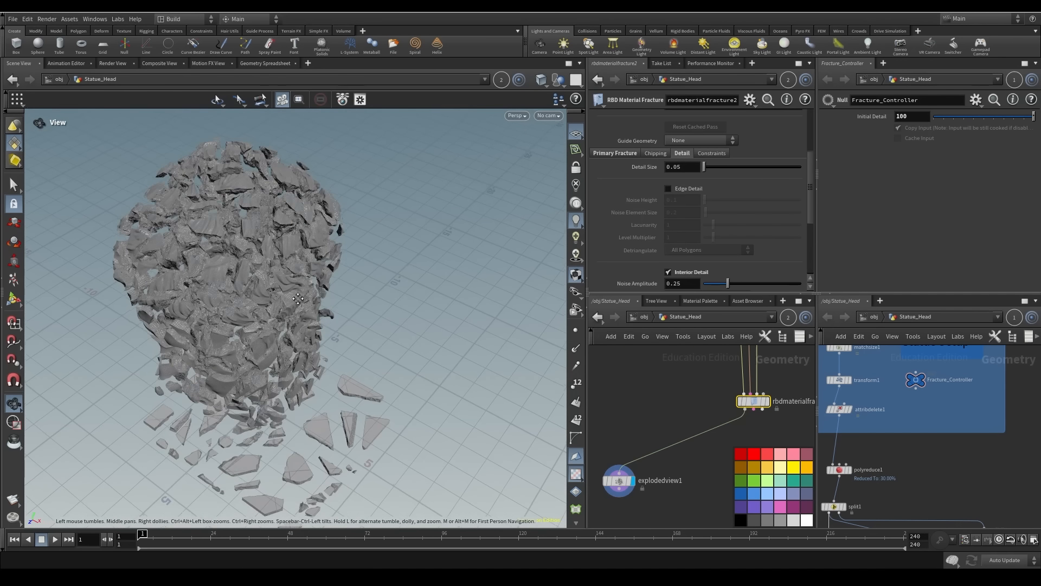
right_click_drag(288, 396, 426, 335)
left_click_drag(269, 354, 333, 365)
left_click_drag(359, 321, 382, 350)
Display the second RBD Material Fracture and align its node beneath the first fracture node
left_click(766, 402)
left_click_drag(389, 295, 166, 358)
right_click_drag(166, 357, 170, 362)
middle_click_drag(715, 393, 619, 462)
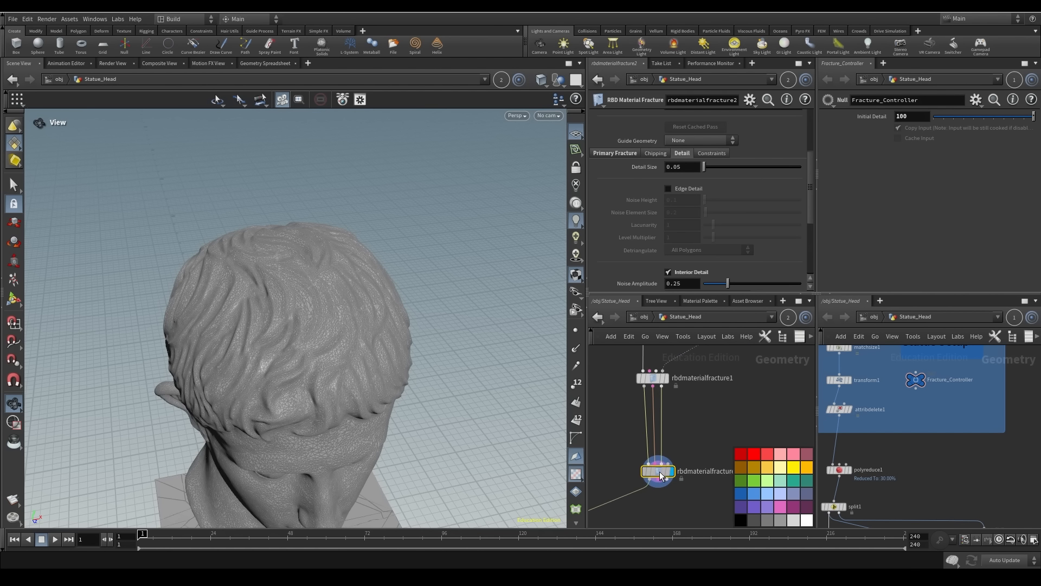
left_click_drag(660, 477, 655, 481)
Compare the Fracture IDs in the primary fracture settings of both RBD Material Fracture nodes
left_click(653, 378)
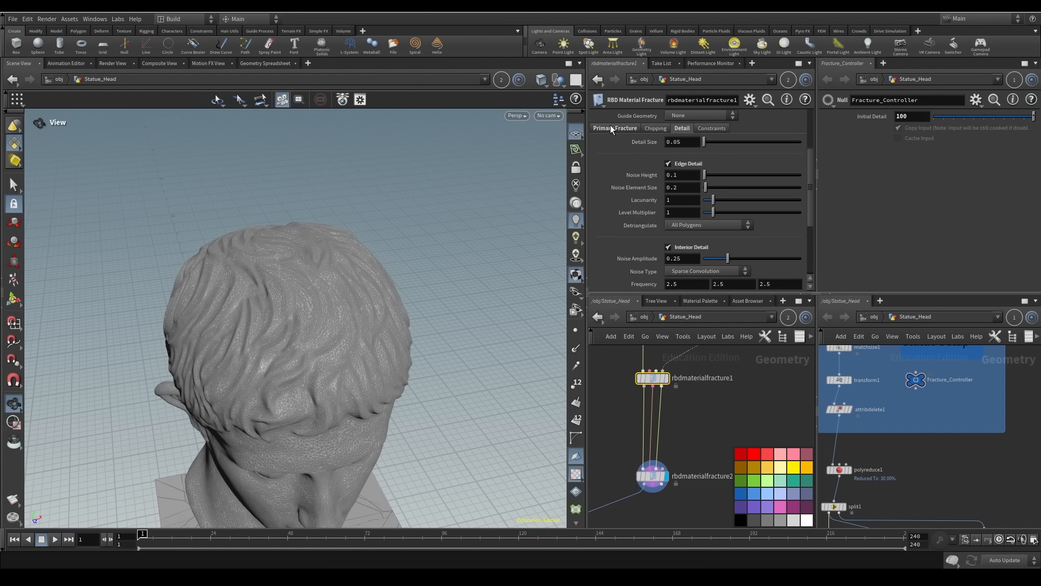
left_click(612, 128)
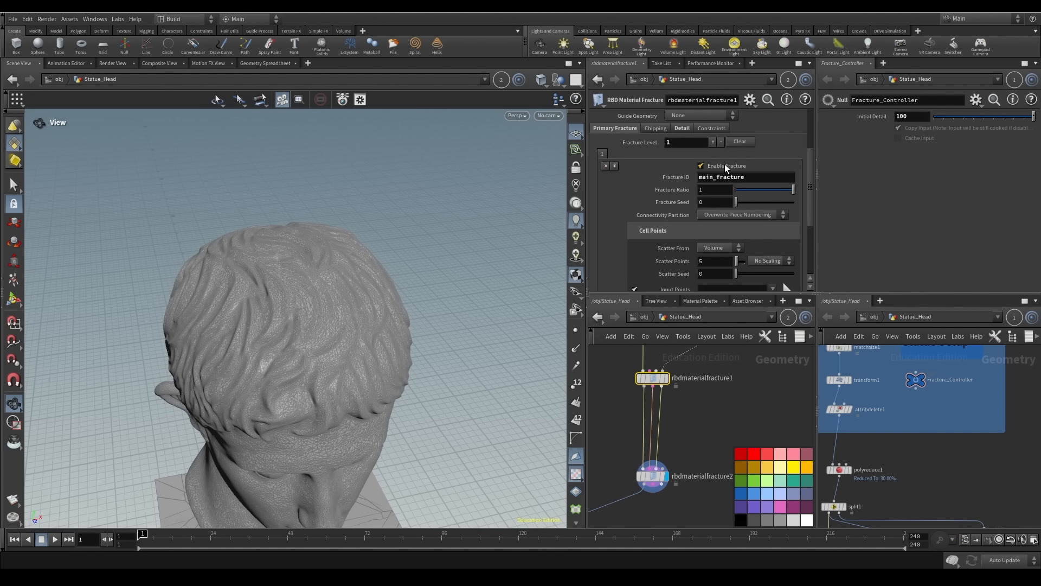
left_click(653, 476)
left_click_drag(698, 198, 693, 199)
scroll(697, 441, "down", 3)
Connect a Null to the second fracture's constraint output and examine its primitives' constraint tags in the Geometry Spreadsheet
middle_click_drag(707, 431, 658, 336)
left_click(623, 381)
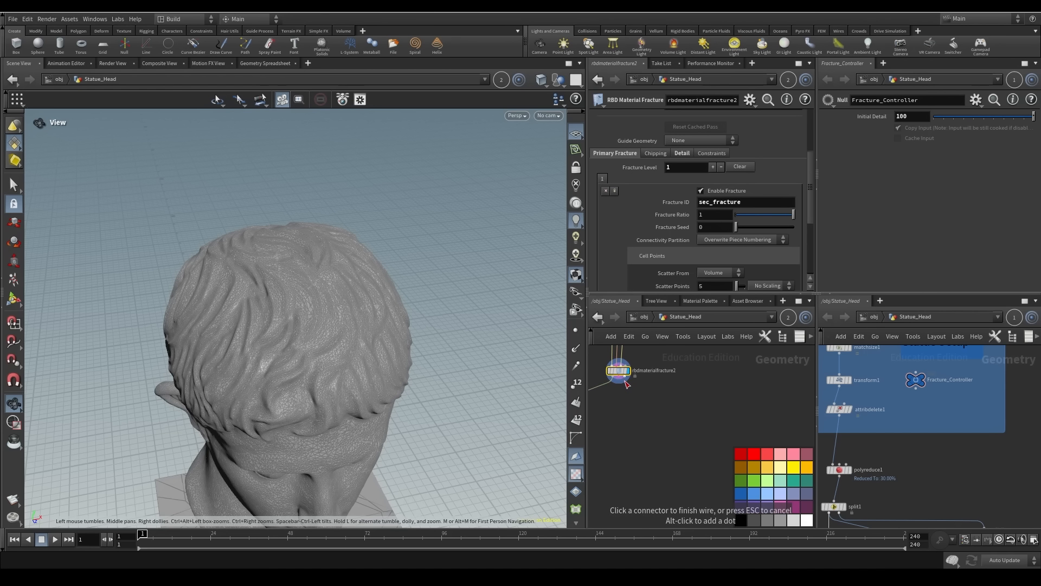
left_click(717, 425)
type("Nu")
key("Escape")
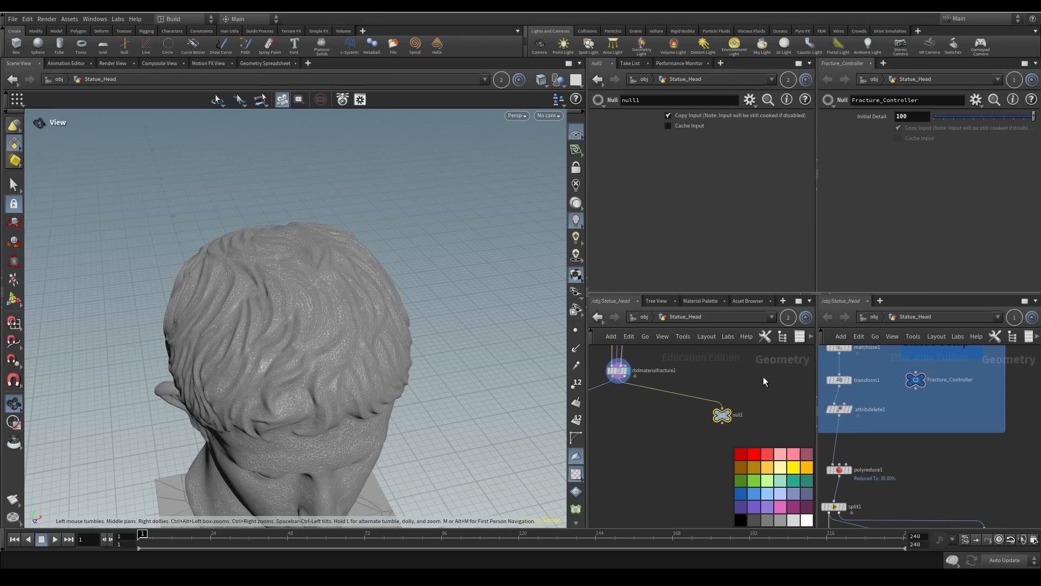
left_click(254, 65)
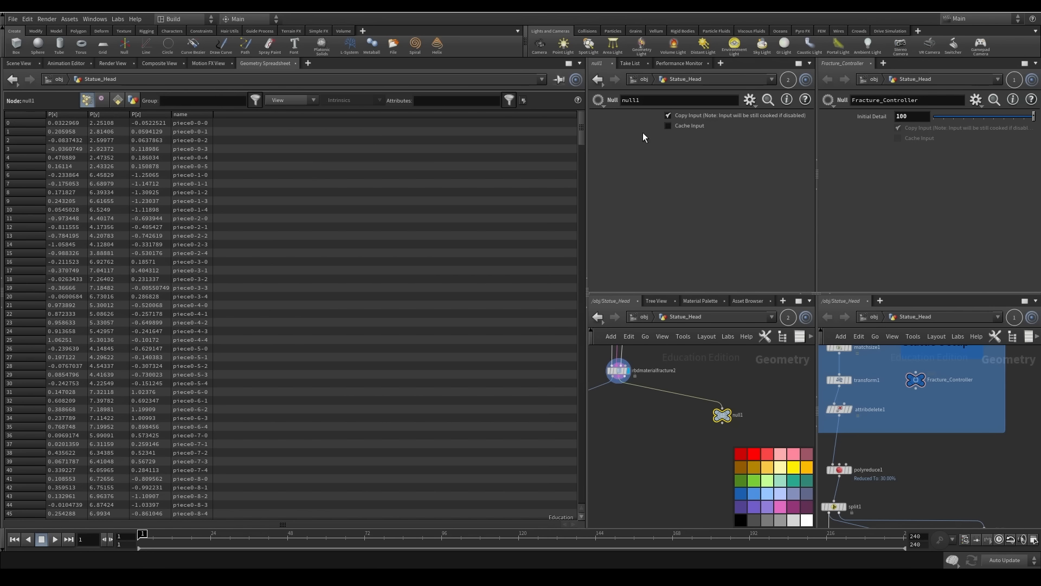
left_click_drag(582, 128, 607, 109)
left_click(121, 101)
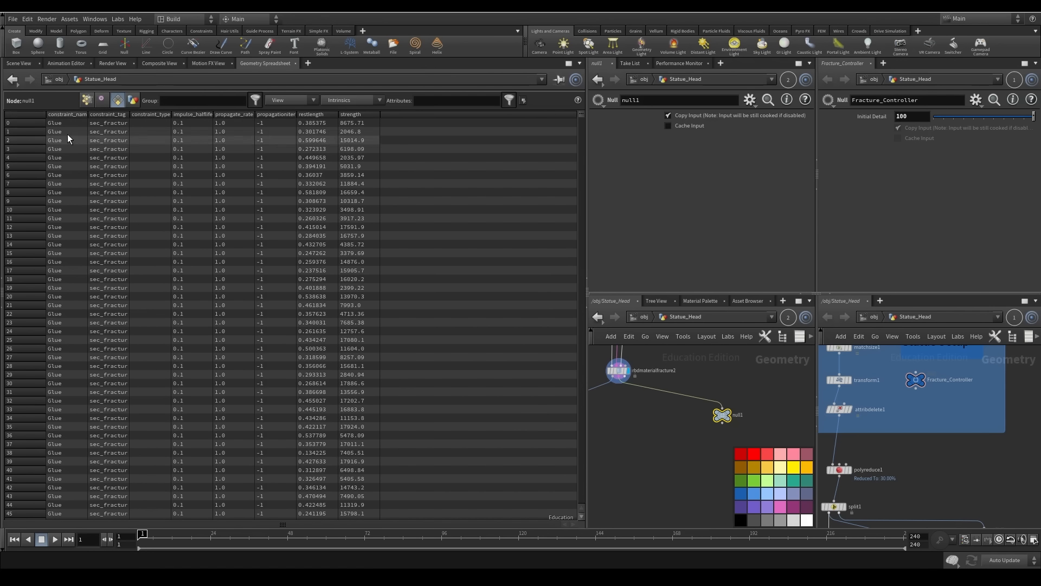
left_click_drag(580, 115, 598, 328)
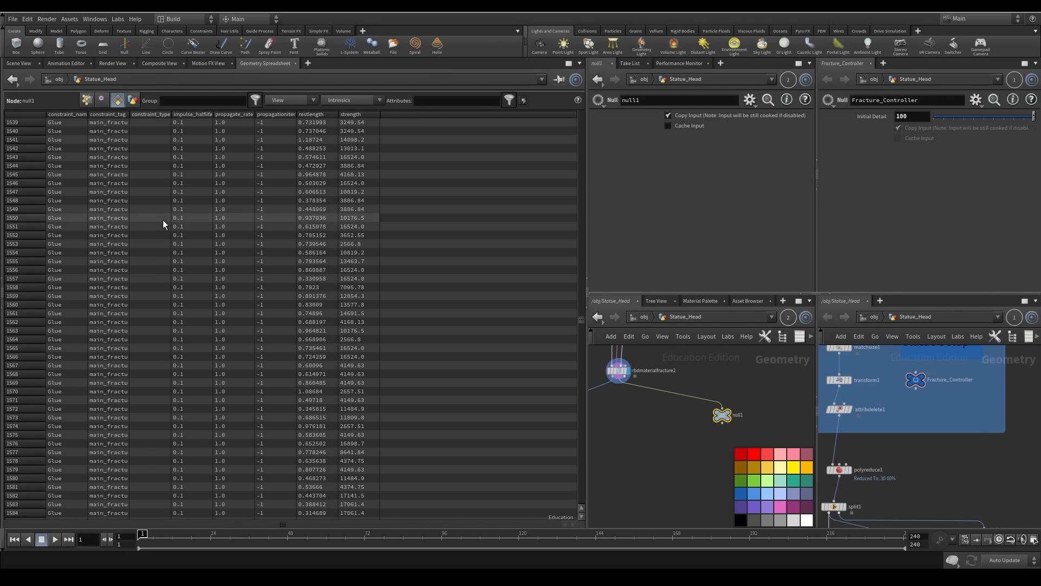
scroll(104, 231, "up", 5)
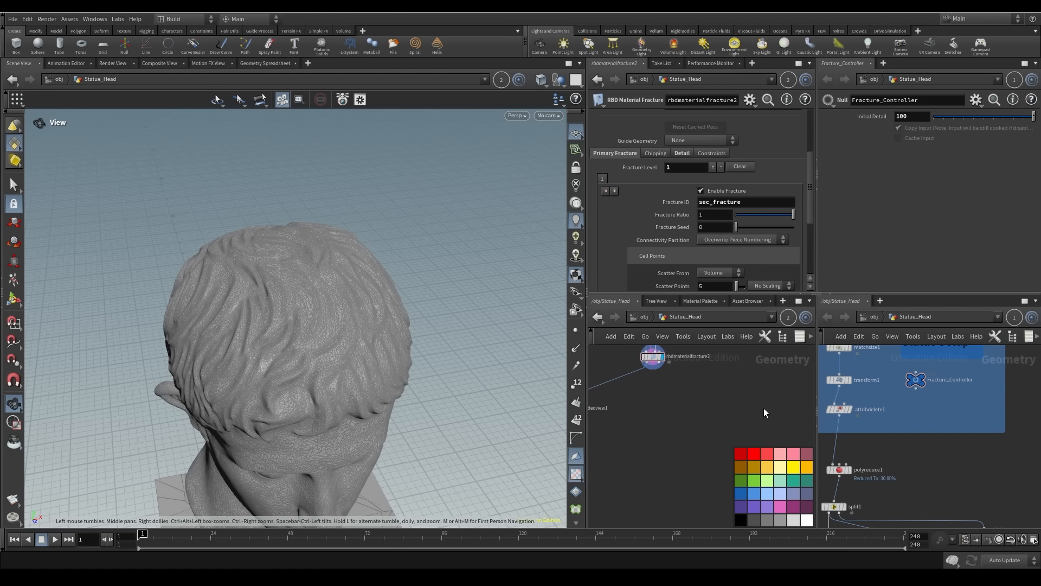
key("Tab")
type("split")
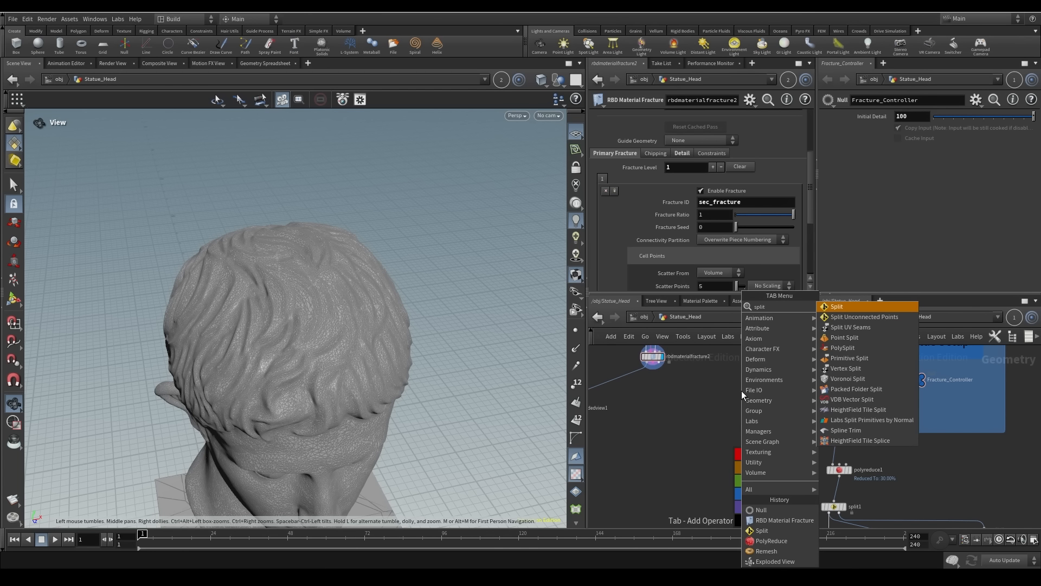
left_click(849, 307)
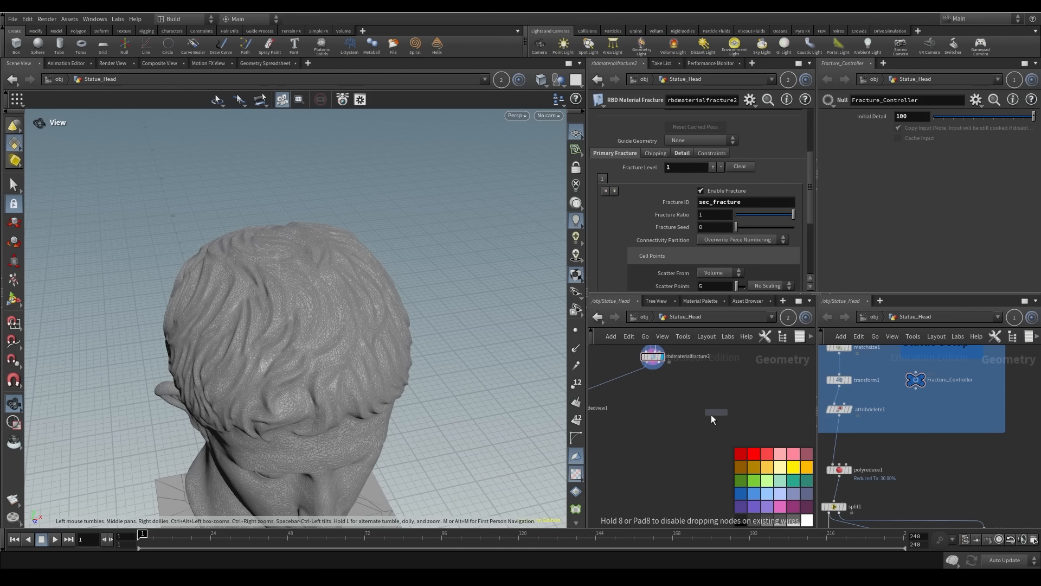
left_click(672, 426)
left_click_drag(672, 426, 742, 405)
left_click(787, 119)
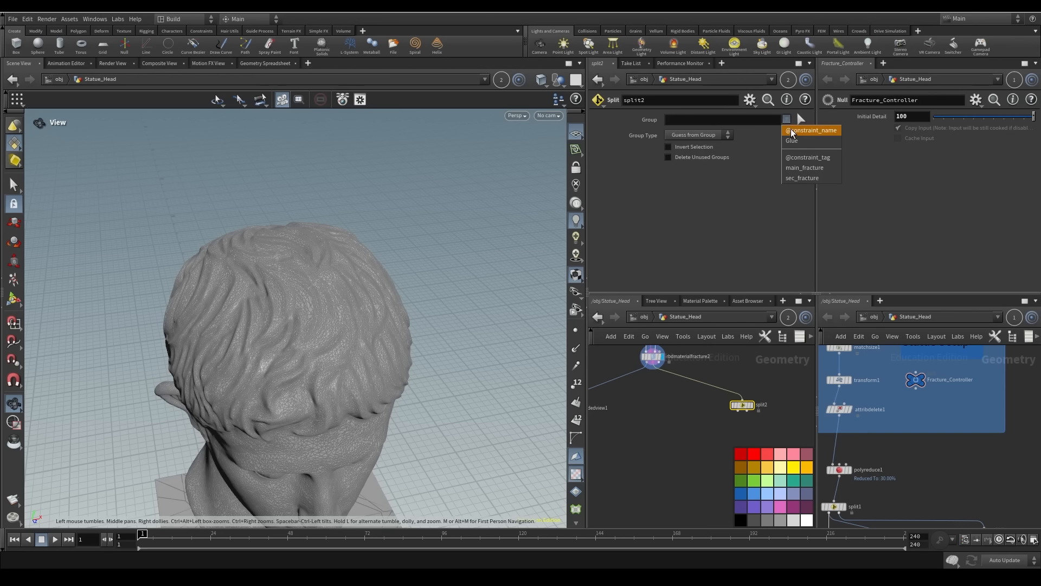
left_click(806, 167)
Connect a Null to the first output of the constraint Split and name it OUT_Main_Constraints
left_click(738, 412)
key("Tab")
type("null")
key("Return")
key("Return")
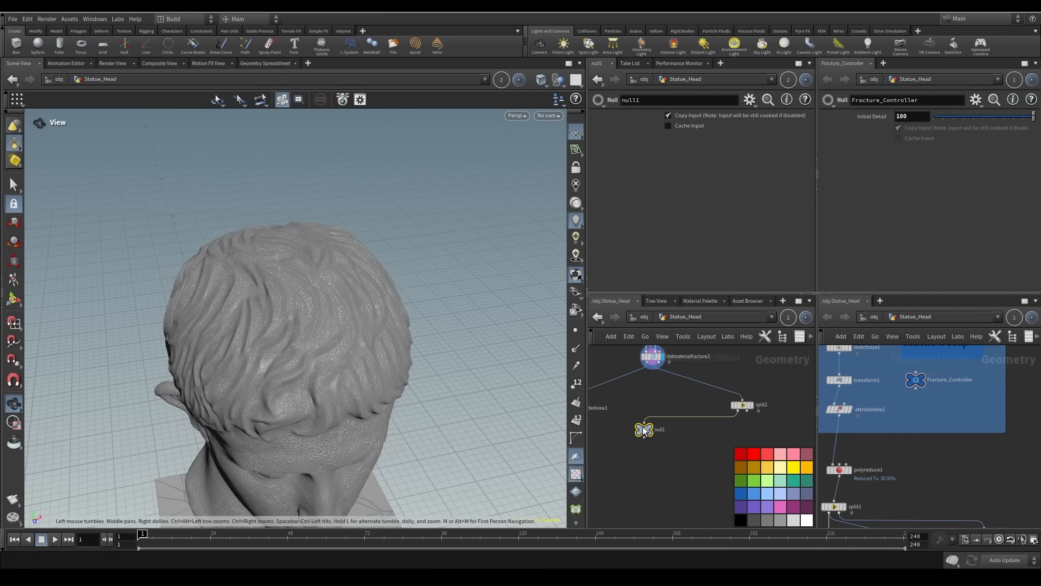
key("F2")
type("OUT_Main_Constraints")
key("Return")
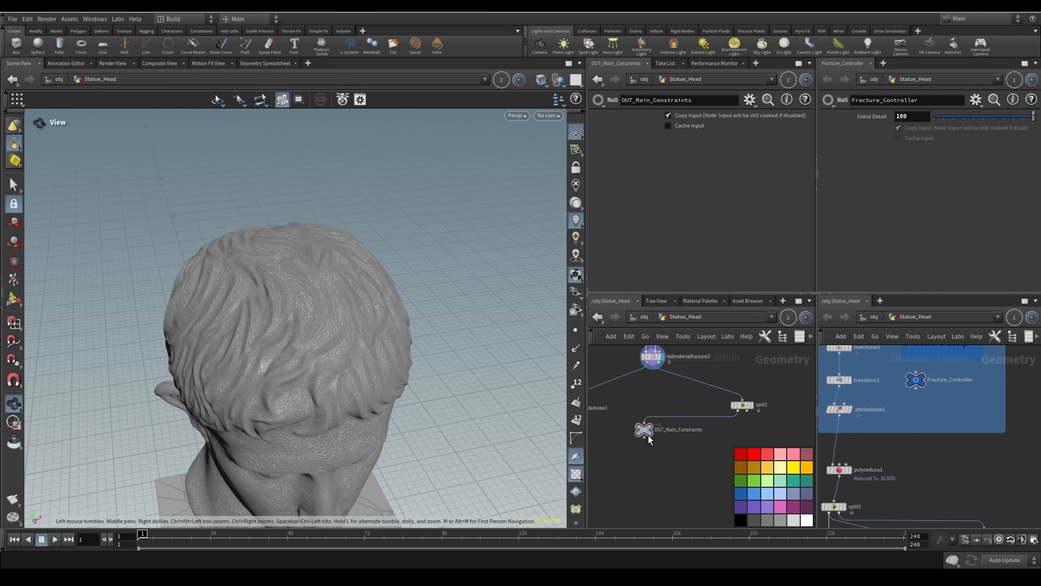
Display OUT_Main_Constraints and examine the main fracture's constraint network
left_click_drag(648, 435, 657, 450)
left_click(659, 444)
left_click_drag(344, 410, 228, 245)
middle_click_drag(693, 451, 634, 456)
Connect a Null to the second output of the constraint Split and name it OUT_Secondary_Constraints
left_click(679, 409)
key("Tab")
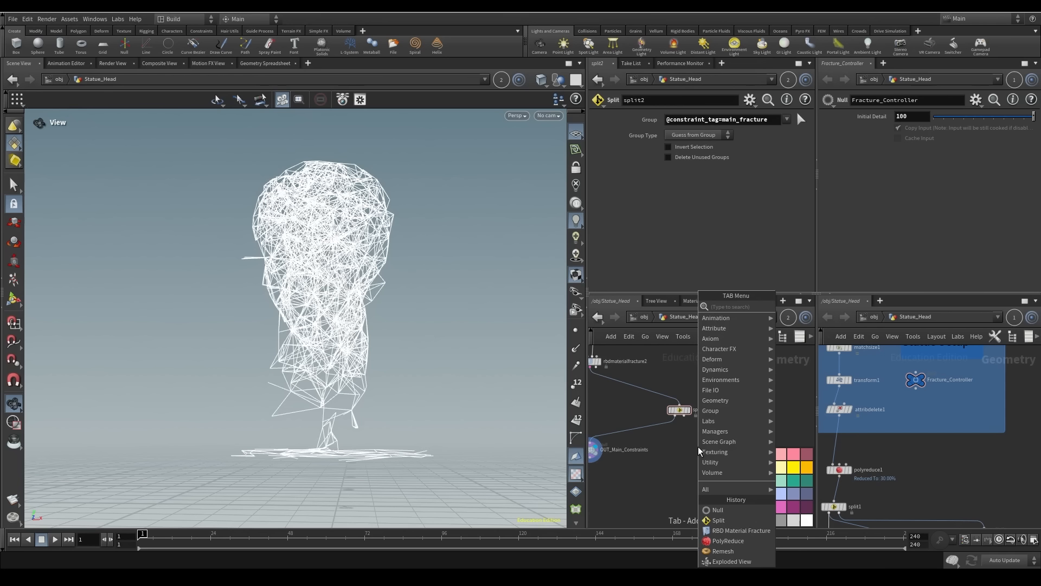
type("null")
key("Return")
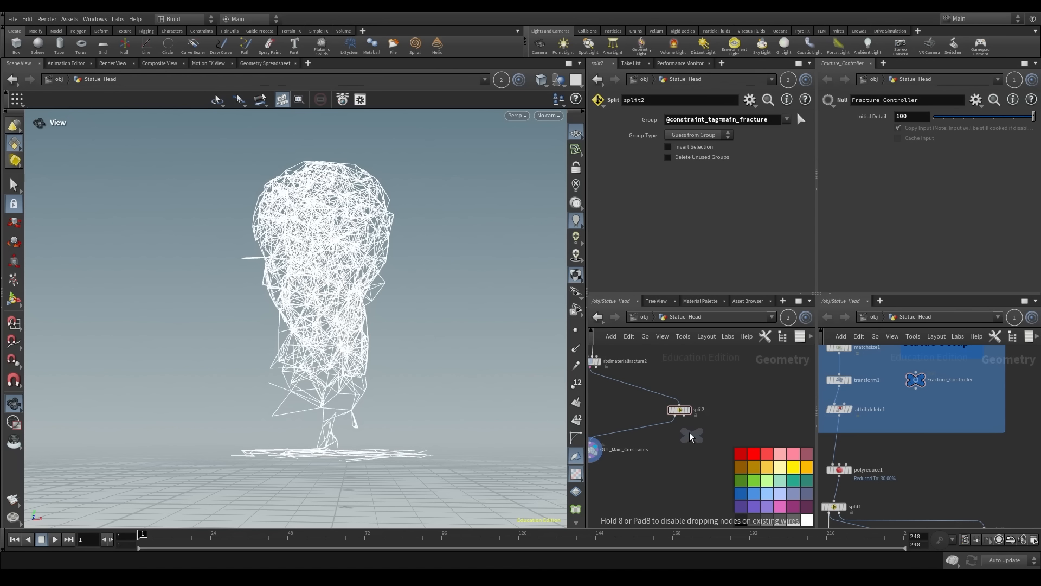
left_click(723, 448)
middle_click_drag(671, 447, 599, 416)
key("F2")
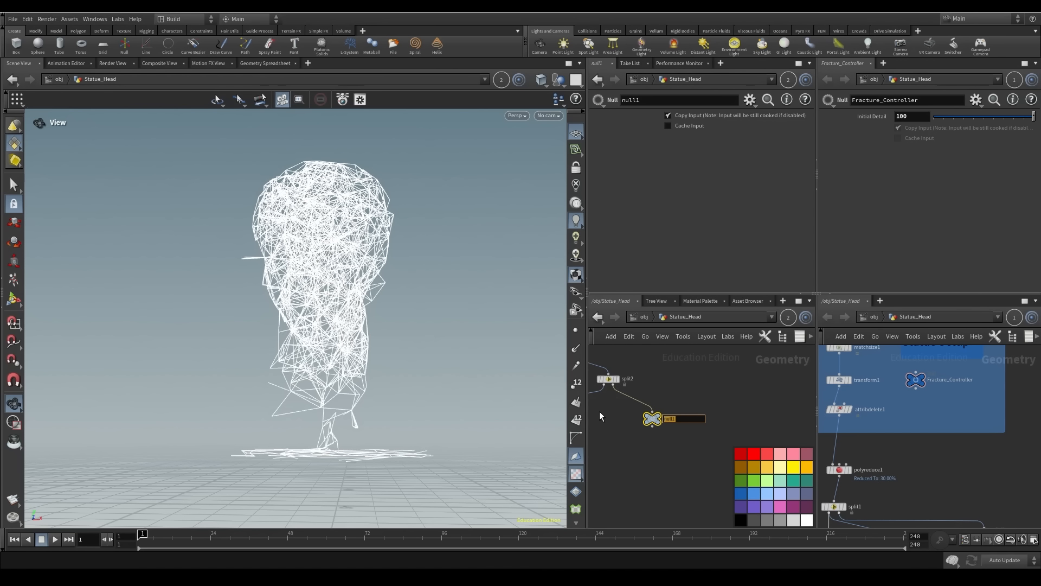
type("OUT_Secondary_Constraints")
key("Return")
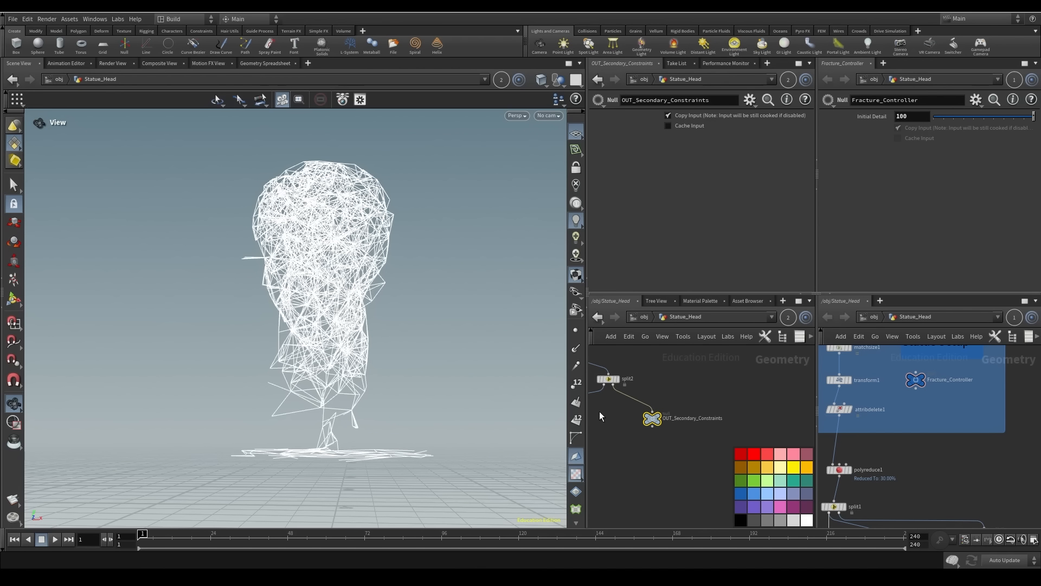
Display OUT_Secondary_Constraints to inspect its constraint clusters, and color both output nulls green
left_click(661, 417)
left_click_drag(461, 244, 388, 307)
left_click_drag(773, 418, 618, 378)
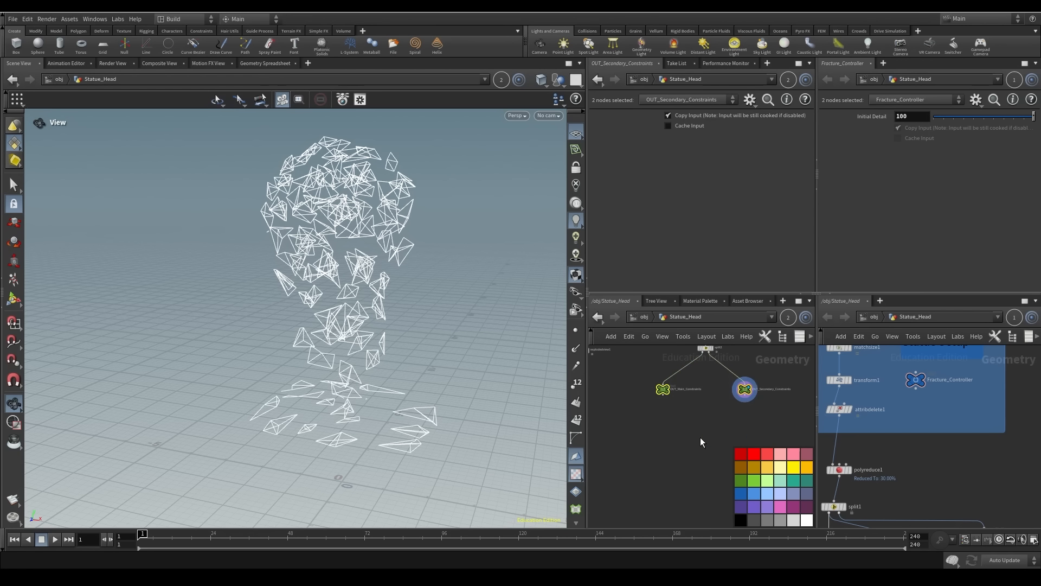
middle_click_drag(700, 437, 690, 475)
left_click(743, 383)
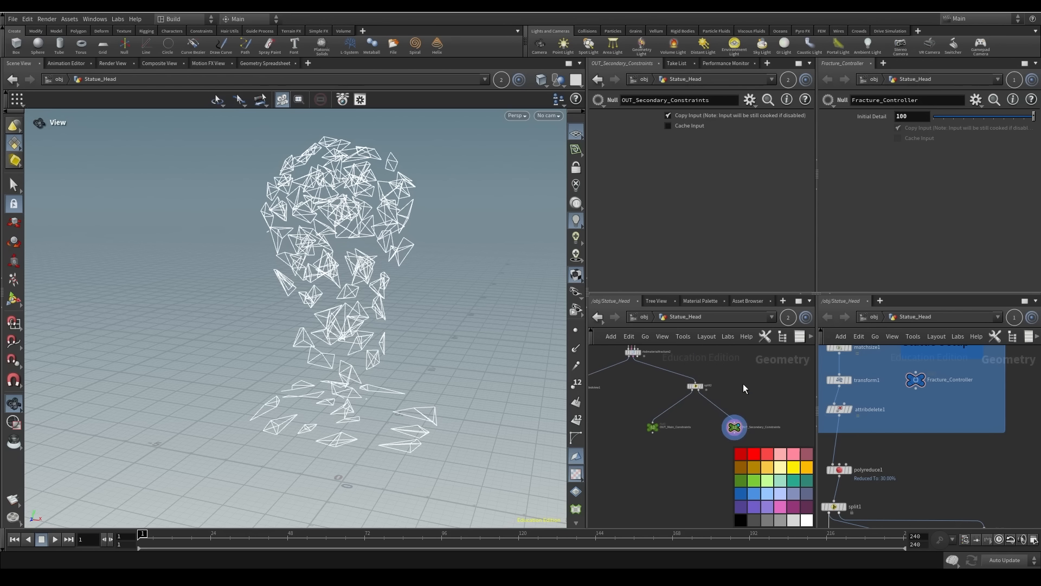
Enclose the constraint Split and both output nulls in a network box, and enlarge the box
left_click_drag(644, 383, 770, 458)
key("shift+o")
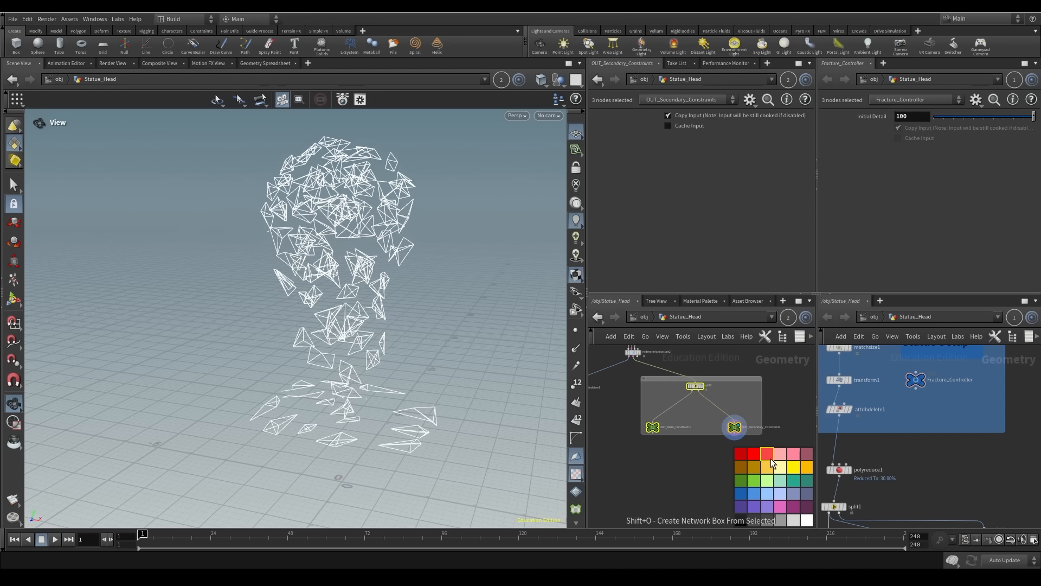
middle_click_drag(762, 401, 719, 378)
left_click_drag(720, 411, 798, 429)
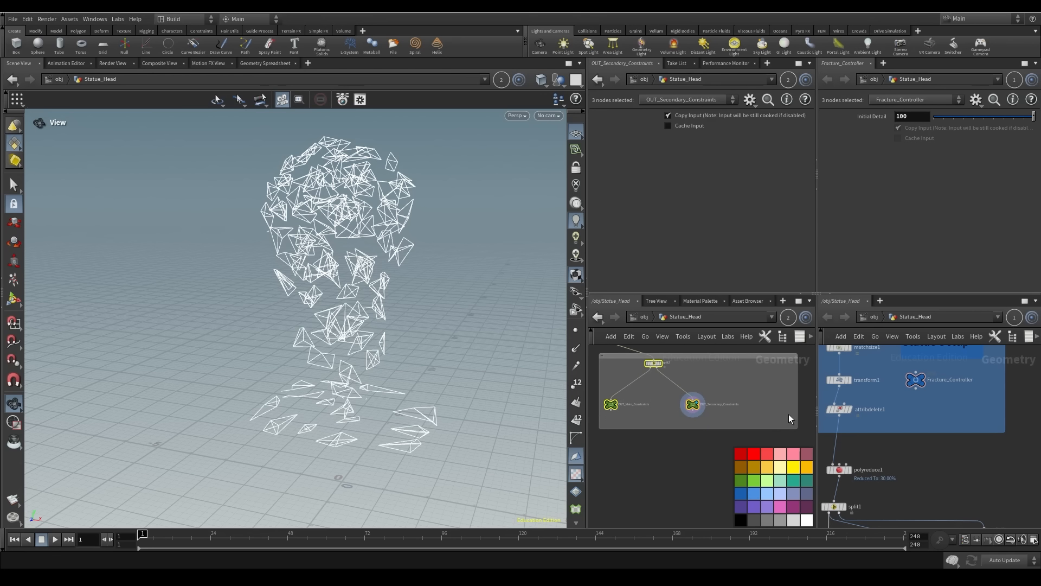
middle_click_drag(784, 381, 776, 407)
Add a sticky note inside the constraints network box and set its text size to Medium
left_click(811, 337)
left_click(811, 336)
left_click(812, 336)
left_click(812, 336)
left_click(794, 337)
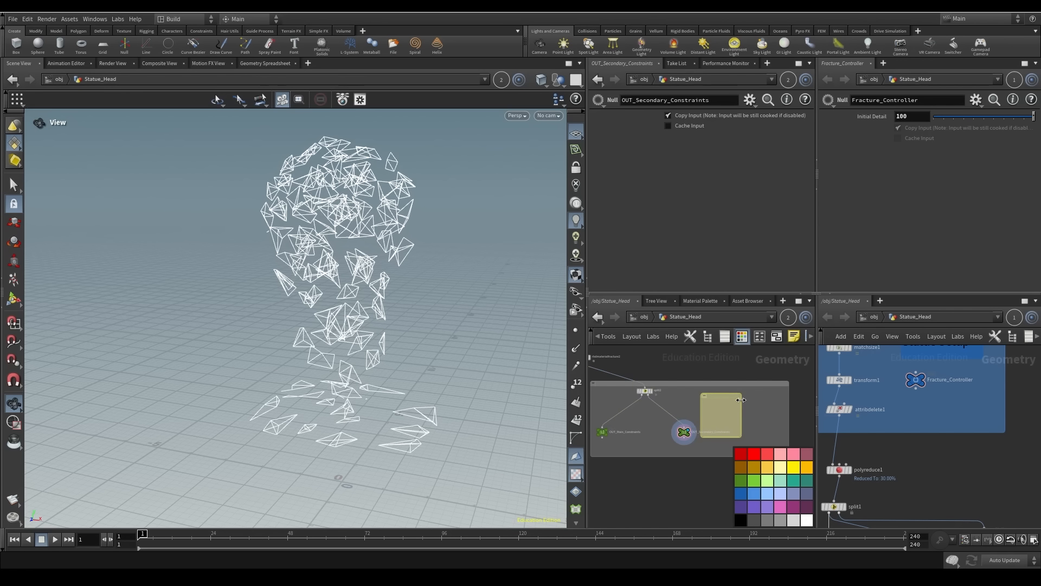
right_click(746, 408)
mouse_move(813, 477)
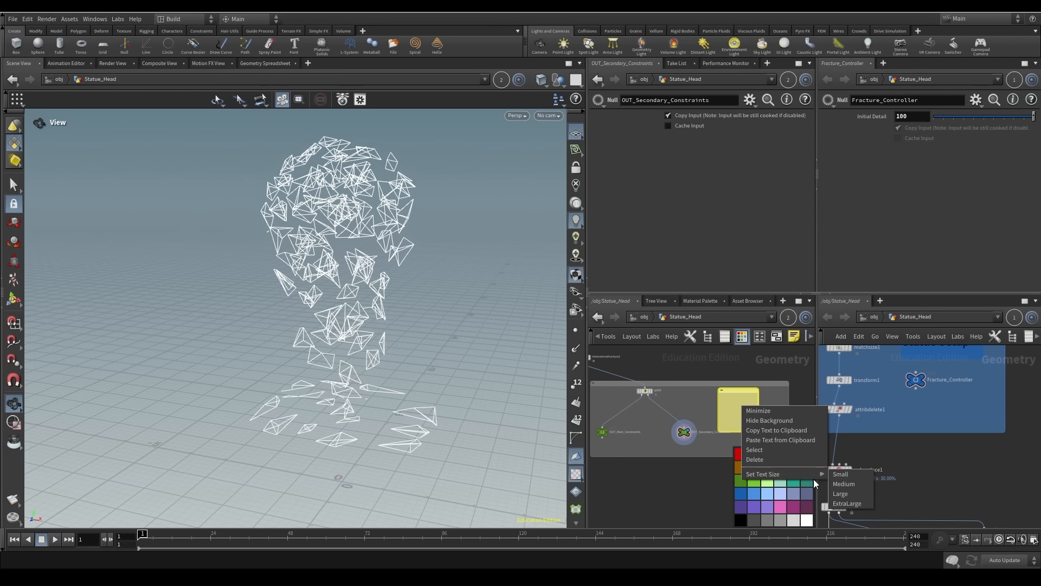
left_click(845, 487)
Shrink the sticky note to a low, wide strip and enter the text "Constraints"
scroll(741, 406, "down", 3)
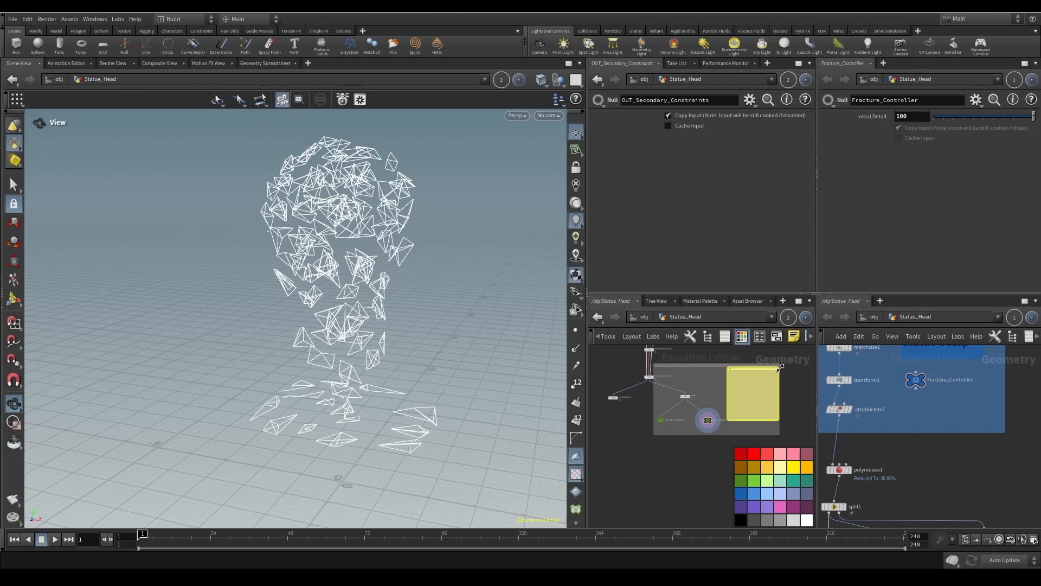
left_click_drag(779, 419, 758, 391)
scroll(758, 391, "up", 3)
left_click(745, 393)
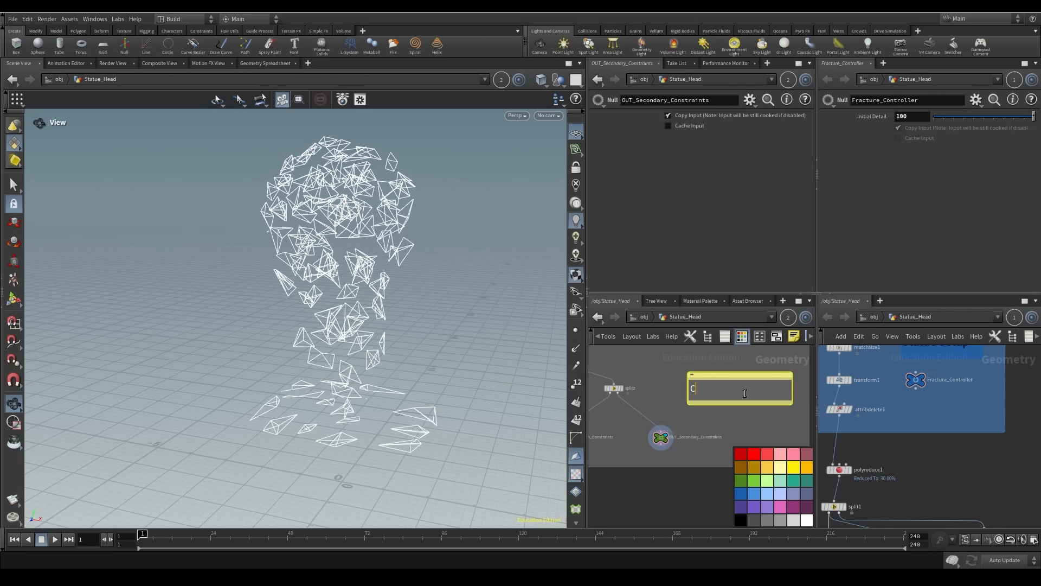
type("Constraints")
Move the constraints network box down so it sits below the second RBD Material Fracture node
left_click(673, 479)
scroll(672, 480, "down", 2)
left_click_drag(746, 391, 754, 426)
middle_click_drag(694, 353, 737, 406)
scroll(701, 414, "up", 4)
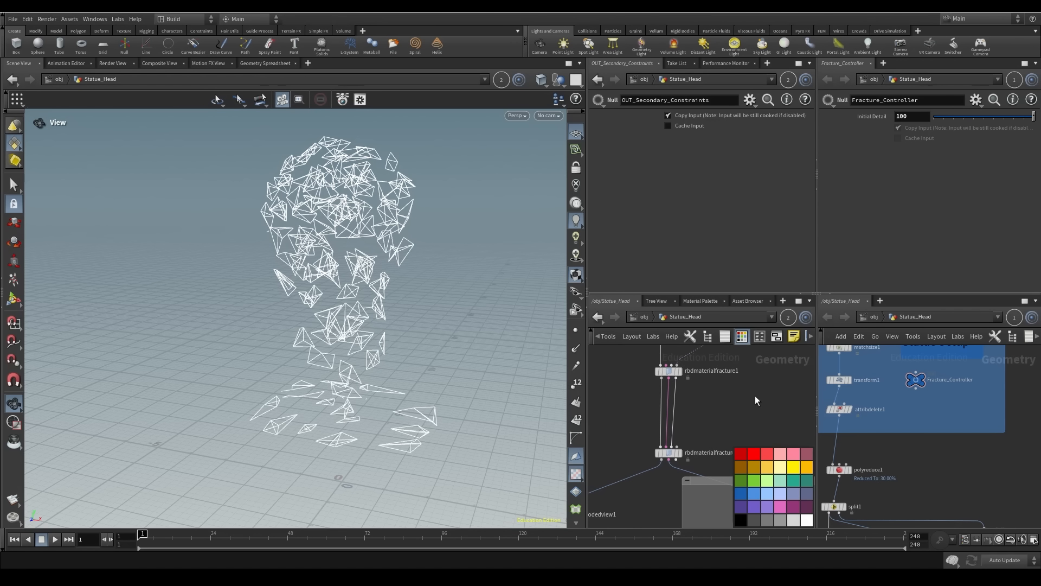
Enable the glue constraint color on the first RBD Material Fracture node
left_click(621, 371)
left_click(711, 129)
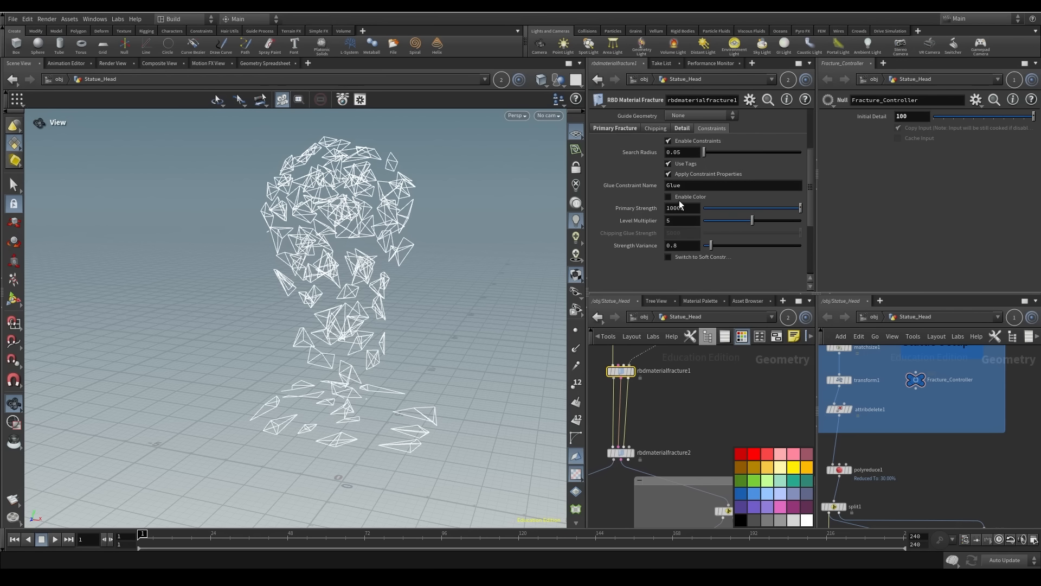
key("Return")
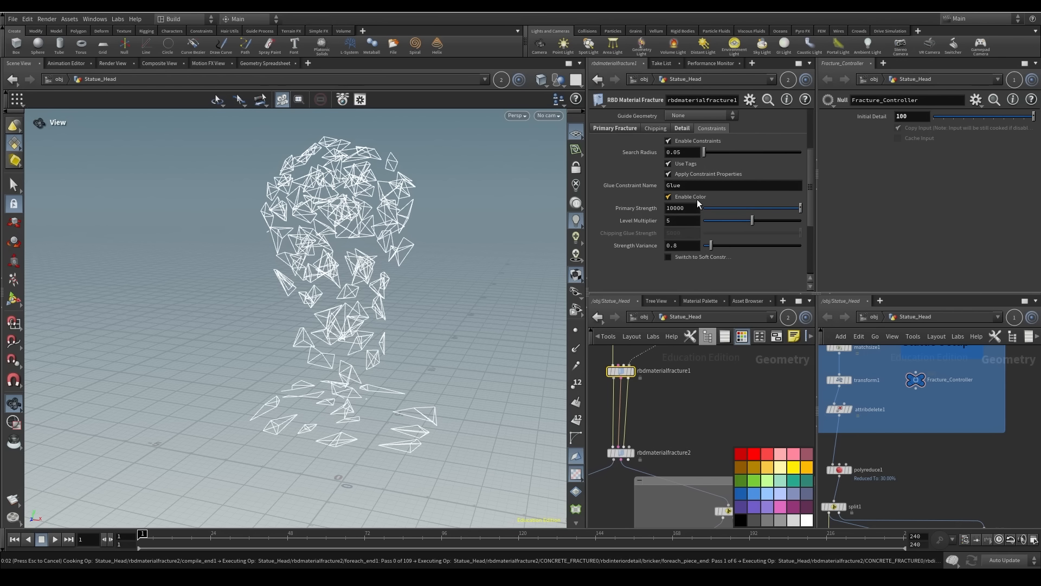
Enable the glue constraint color on the second RBD Material Fracture node and set it to pure green (0, 1, 0)
left_click(620, 454)
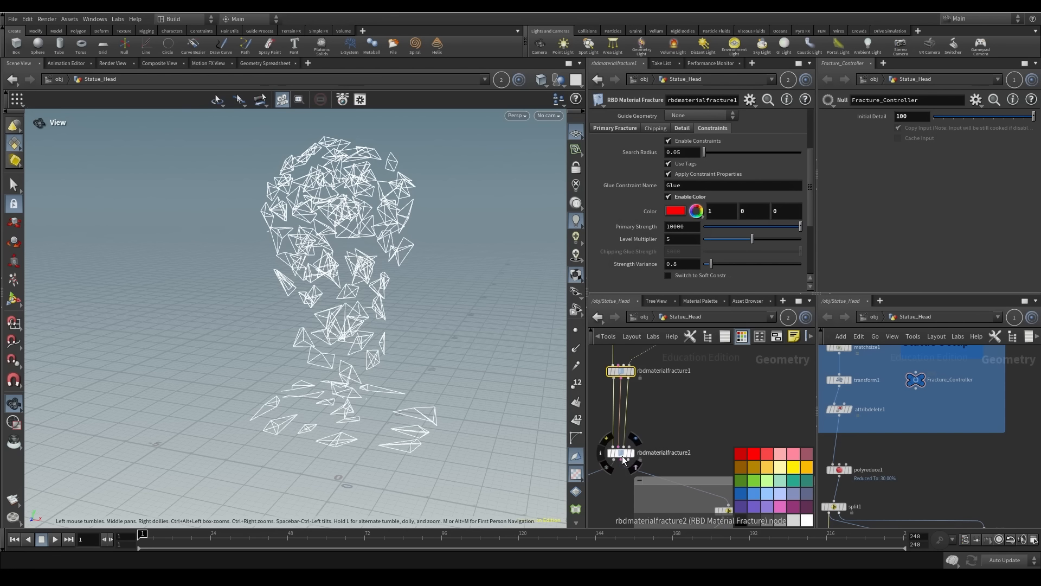
left_click(713, 153)
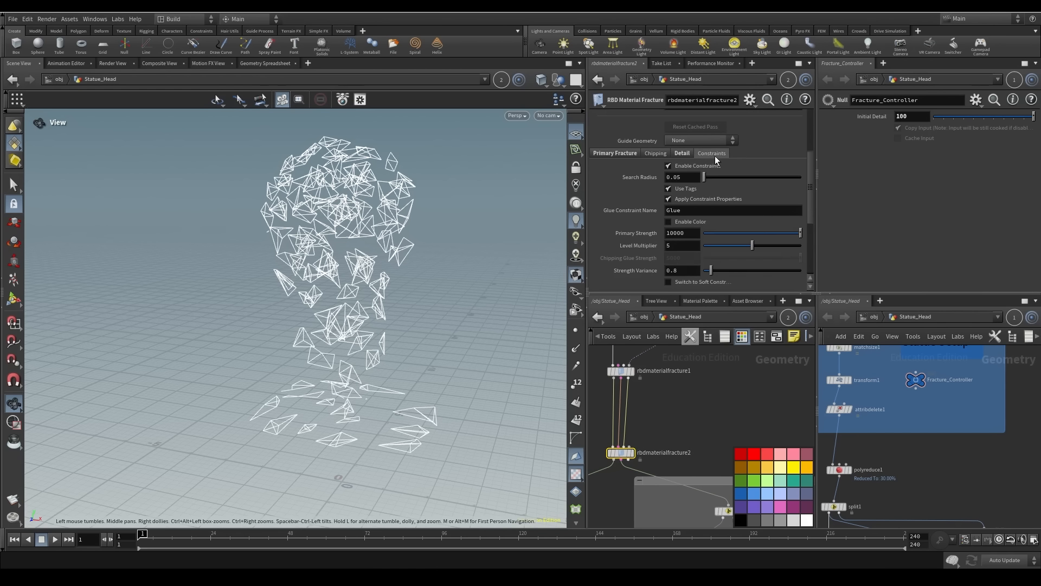
left_click(678, 222)
left_click(676, 236)
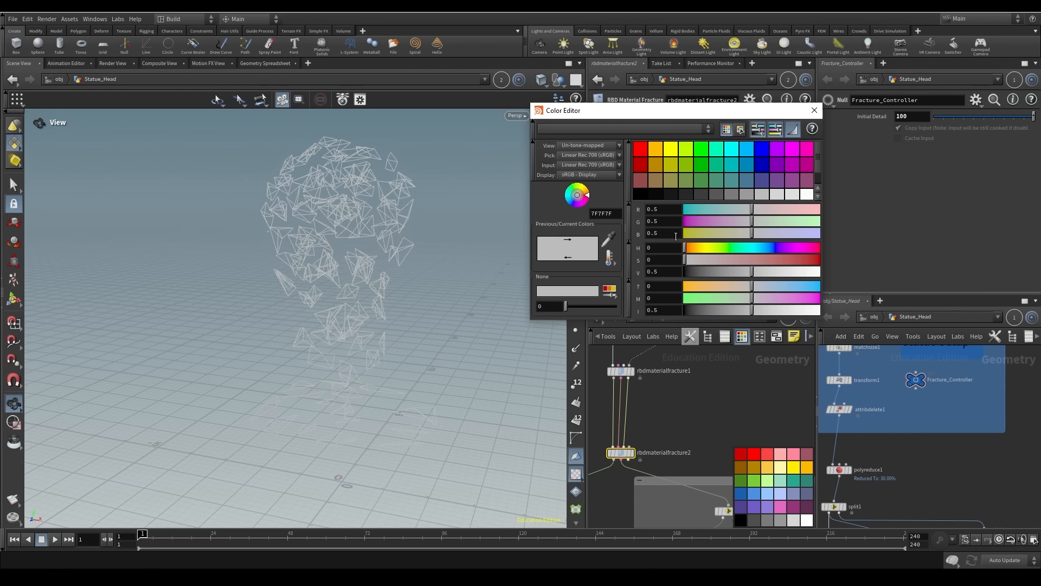
left_click(701, 148)
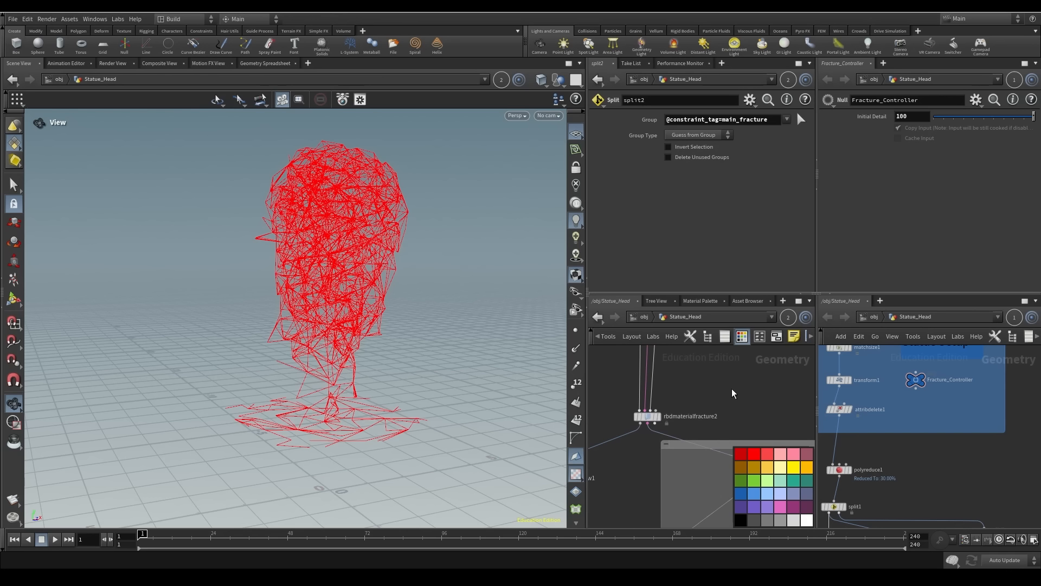
Insert a temporary Null ahead of the constraint Split, inspect the colored constraints of both fractures, and delete the Null
key("Tab")
type("null")
key("Return")
left_click(705, 468)
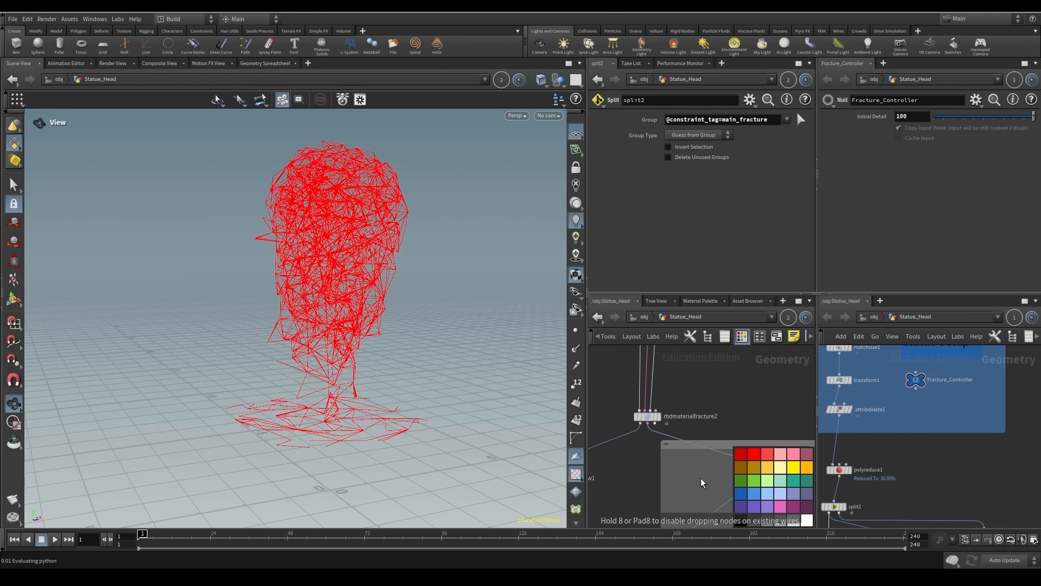
left_click(721, 452)
left_click_drag(367, 332, 354, 213)
left_click_drag(369, 285, 354, 303)
middle_click_drag(628, 432, 617, 370)
left_click_drag(385, 293, 399, 206)
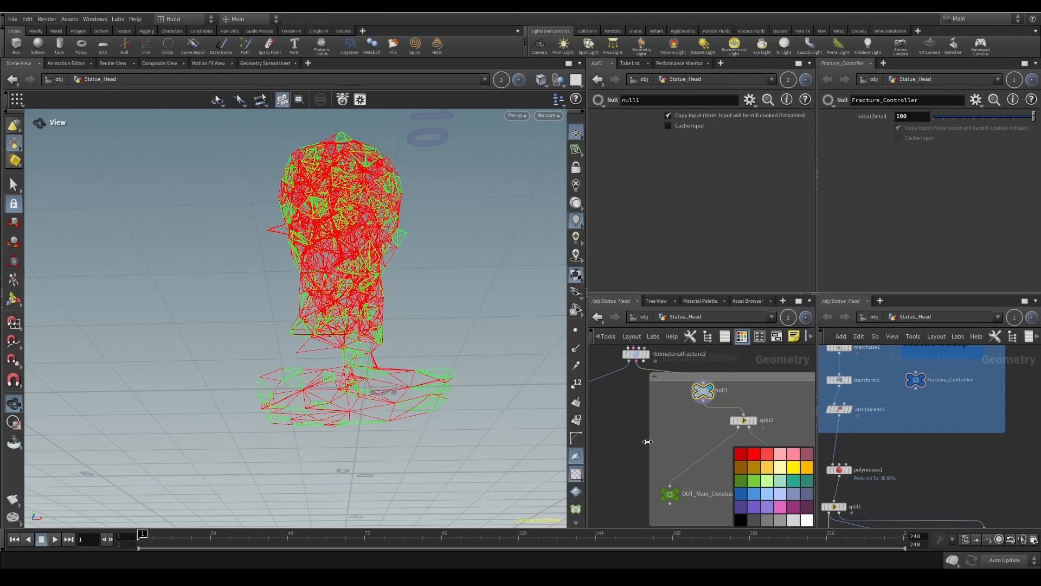
key("Delete")
Move the constraints network box farther to the right, and color the box light blue and its sticky note dark blue
scroll(707, 393, "down", 3)
left_click_drag(327, 285, 400, 298)
middle_click_drag(753, 438, 688, 442)
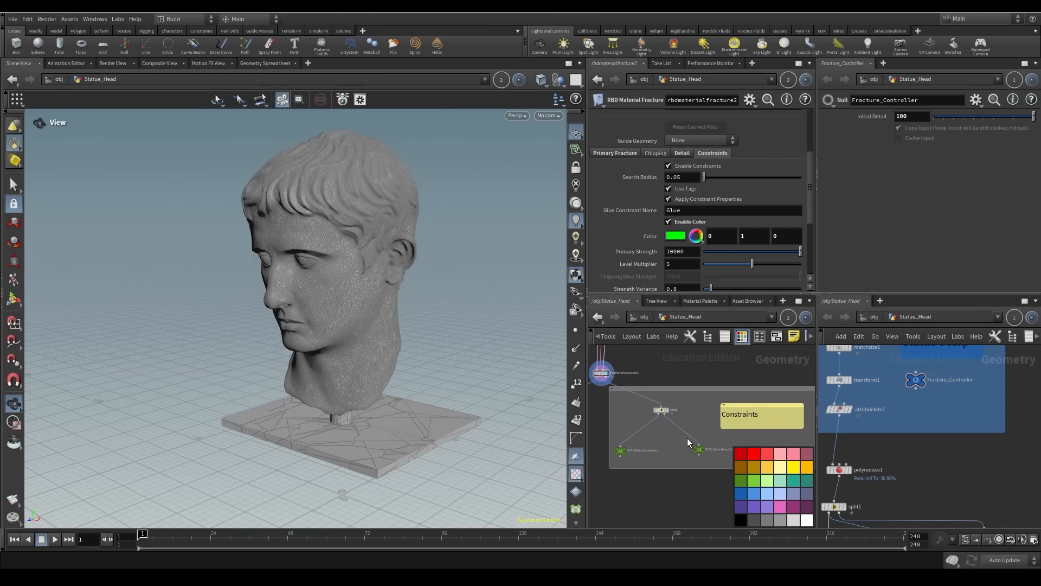
left_click_drag(688, 389, 732, 391)
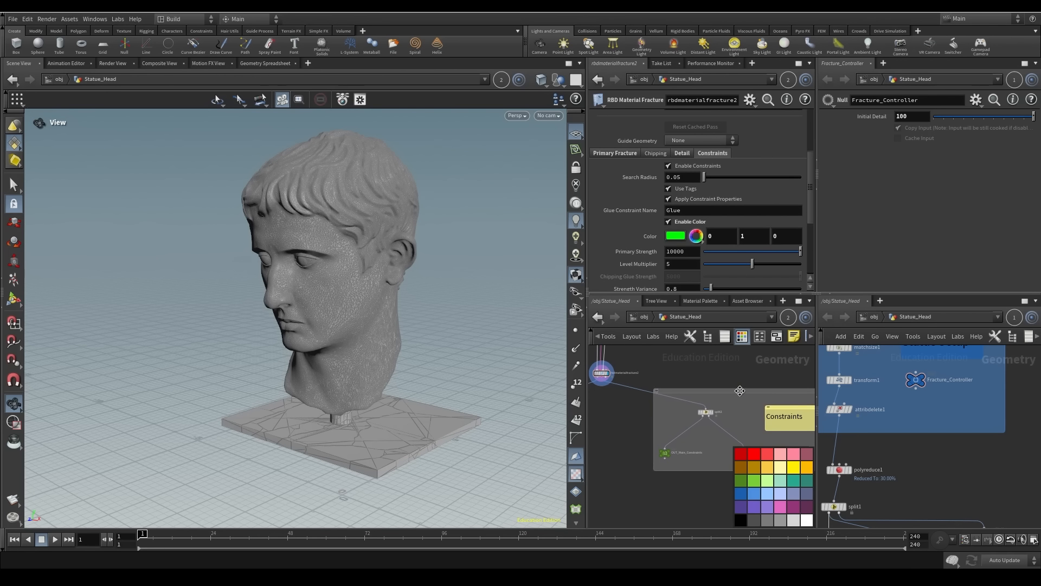
left_click(769, 494)
middle_click_drag(677, 499, 618, 503)
left_click(721, 424)
left_click(741, 494)
Enclose the nodes from the PolyReduce down to the second RBD Material Fracture in a new network box
middle_click_drag(608, 355, 714, 450)
scroll(684, 412, "down", 3)
scroll(684, 408, "down", 4)
left_click_drag(629, 396, 697, 458)
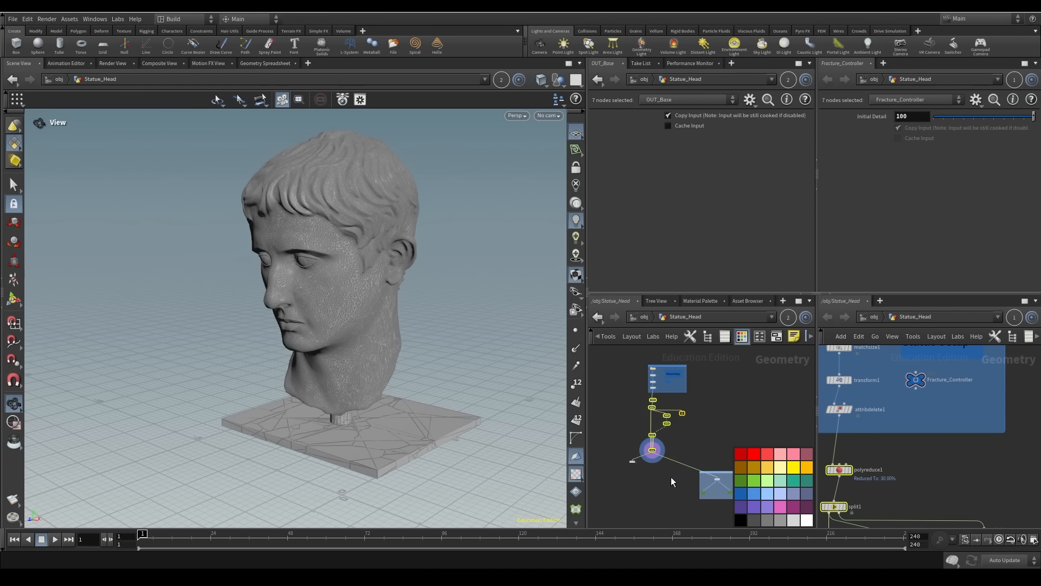
key("shift+o")
Place a copy of the Constraints sticky note in the new network box with the text "Fracturing", and save the scene
middle_click_drag(710, 408, 610, 374)
scroll(652, 443, "up", 3)
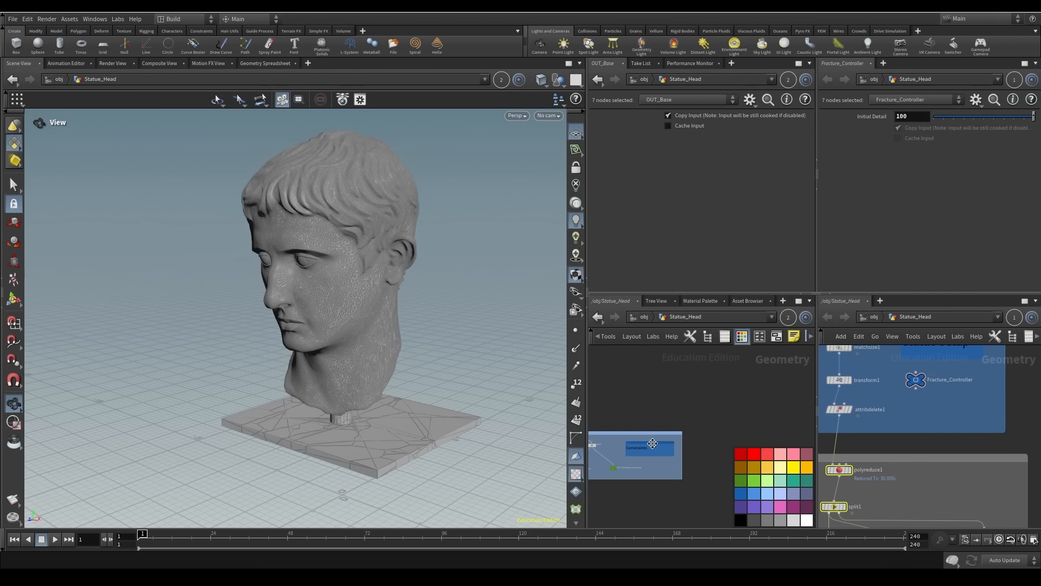
left_click(652, 443)
key("ctrl+c")
scroll(743, 454, "down", 3)
key("ctrl+v")
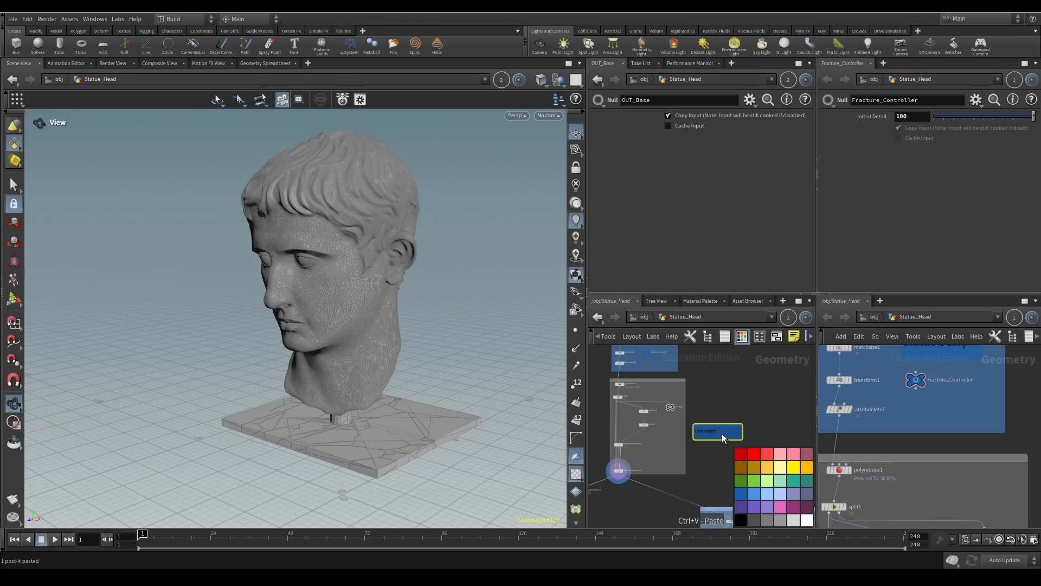
left_click_drag(727, 427, 675, 453)
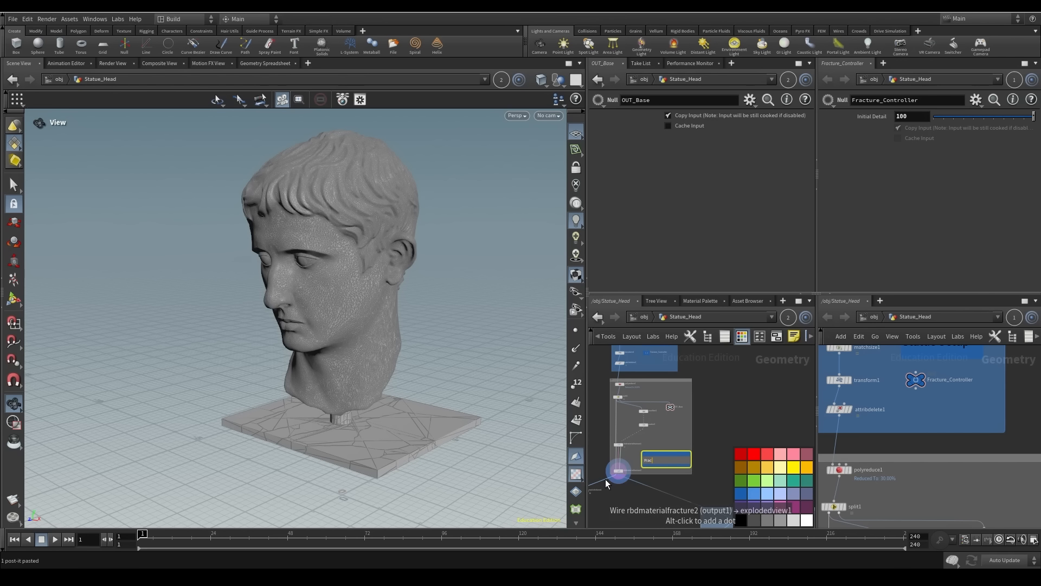
scroll(618, 485, "up", 5)
key("ctrl+s")
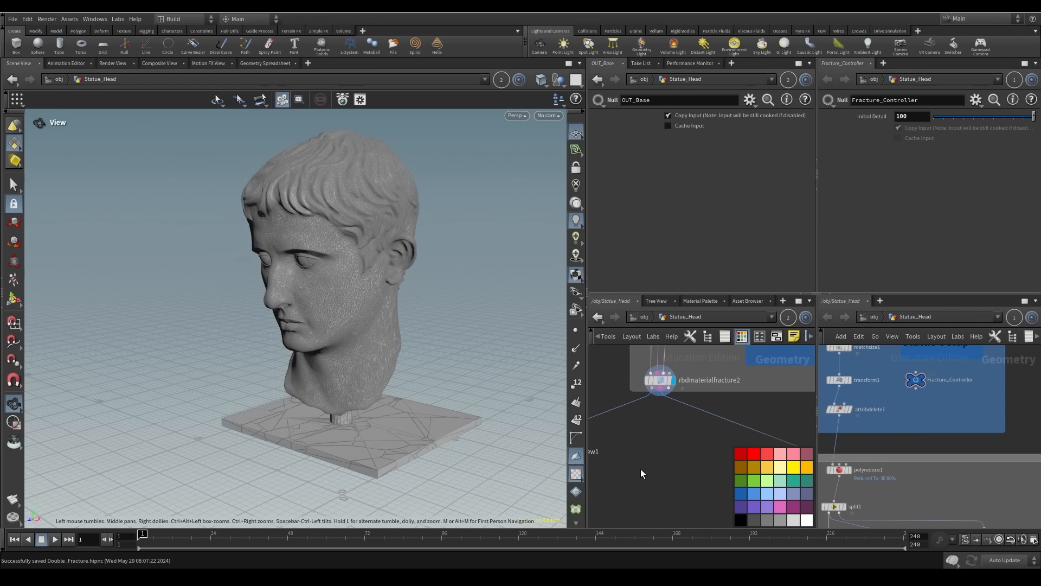
Add an RBD Configure node in the open space below the second RBD Material Fracture node
middle_click_drag(631, 475, 717, 488)
middle_click_drag(782, 441, 643, 418)
left_click(634, 389)
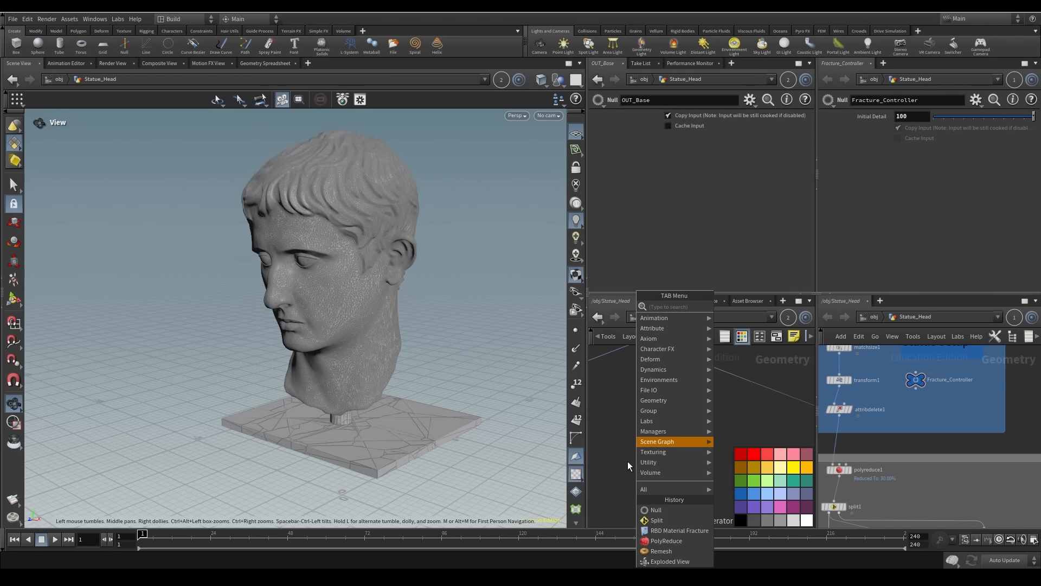
key("Tab")
type("rbd configure")
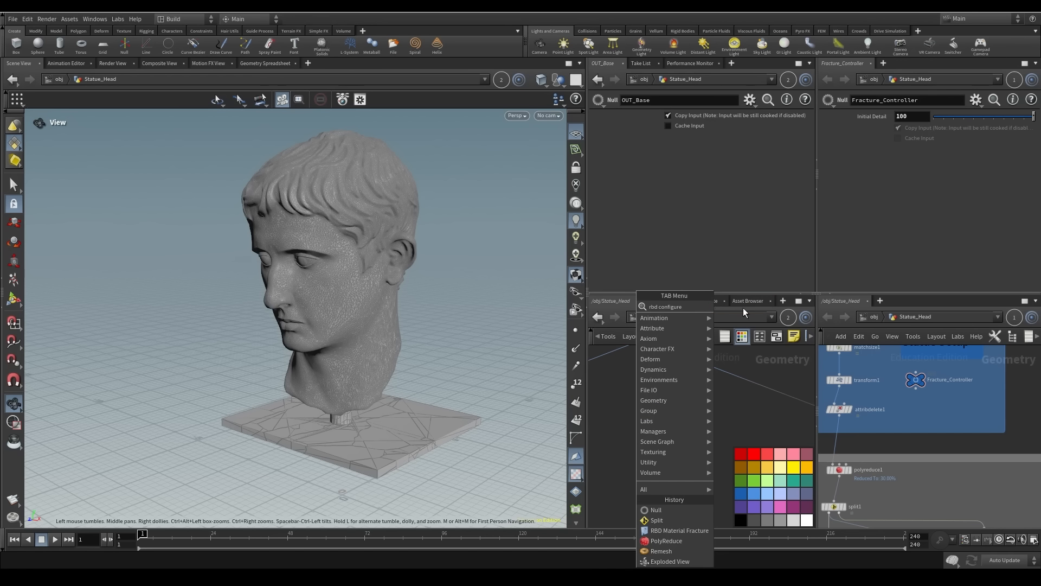
left_click(742, 307)
left_click(642, 442)
Wire the second fracture node's three outputs into RBD Configure and feed Exploded View from its first output
middle_click_drag(673, 407, 713, 404)
middle_click_drag(614, 361, 687, 405)
left_click_drag(636, 442, 635, 510)
middle_click_drag(636, 511, 593, 417)
mouse_move(602, 383)
left_mouse_down()
mouse_move(630, 401)
mouse_move(624, 413)
mouse_move(710, 402)
left_mouse_up()
key("y")
middle_click_drag(603, 418, 634, 413)
Display the Exploded View result and examine the separated fracture pieces up close
mouse_move(641, 414)
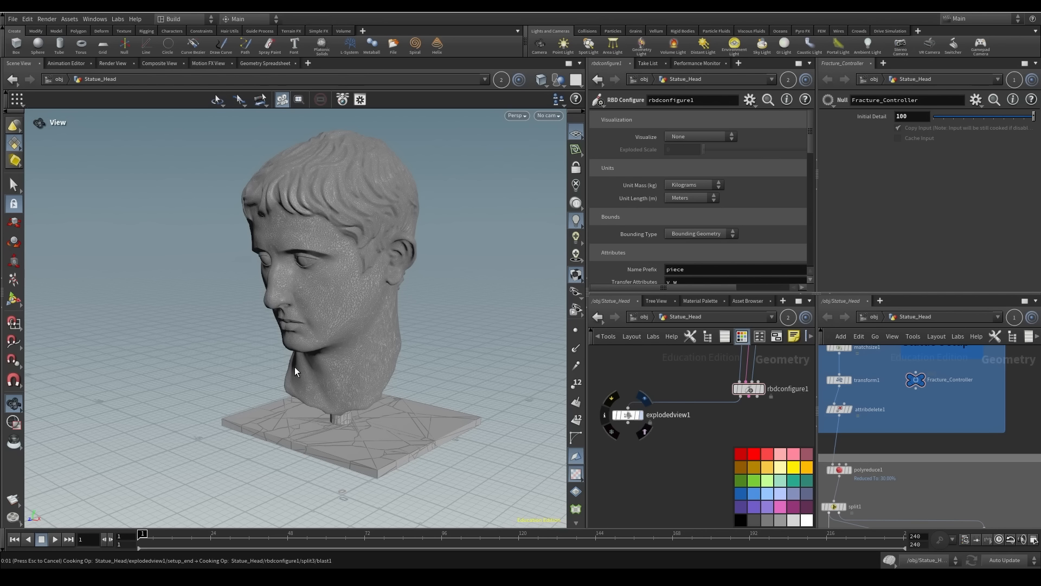
left_click_drag(374, 305, 350, 132)
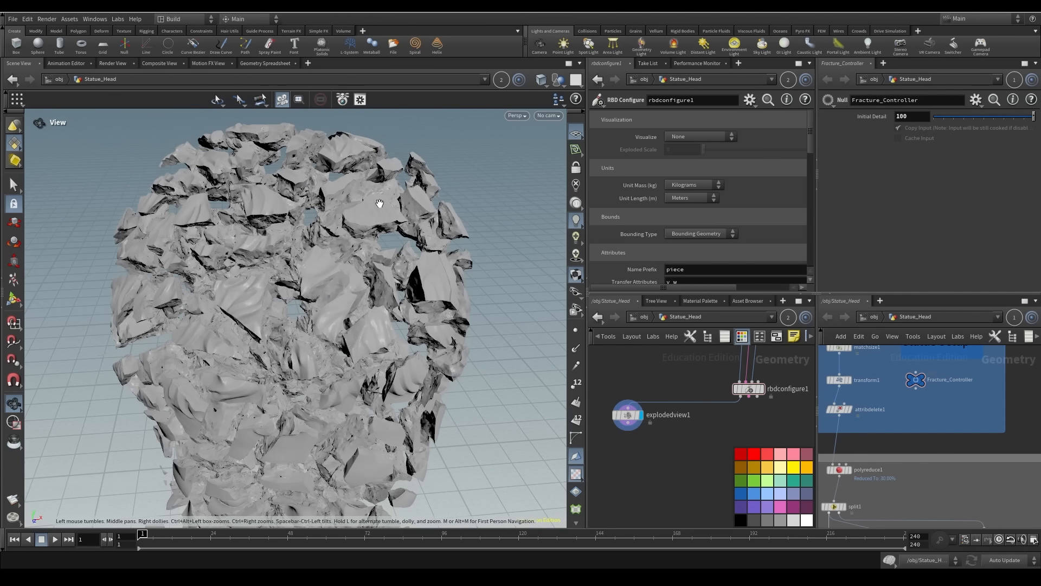
scroll(379, 203, "up", 10)
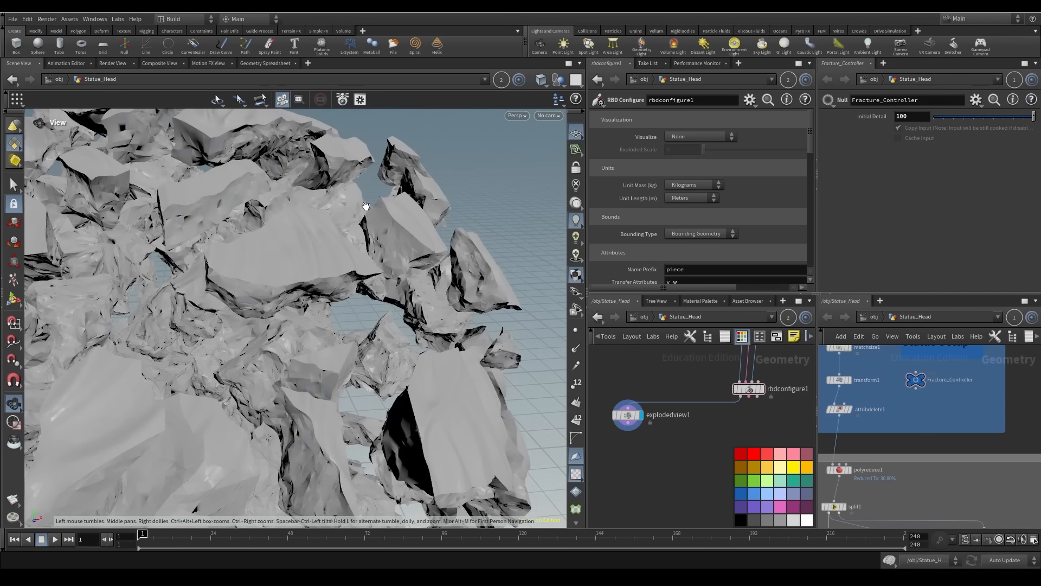
left_click_drag(366, 206, 377, 278)
Connect a Null to the third output of RBD Configure and name it OUT_LOW_RES
middle_click_drag(767, 410, 702, 420)
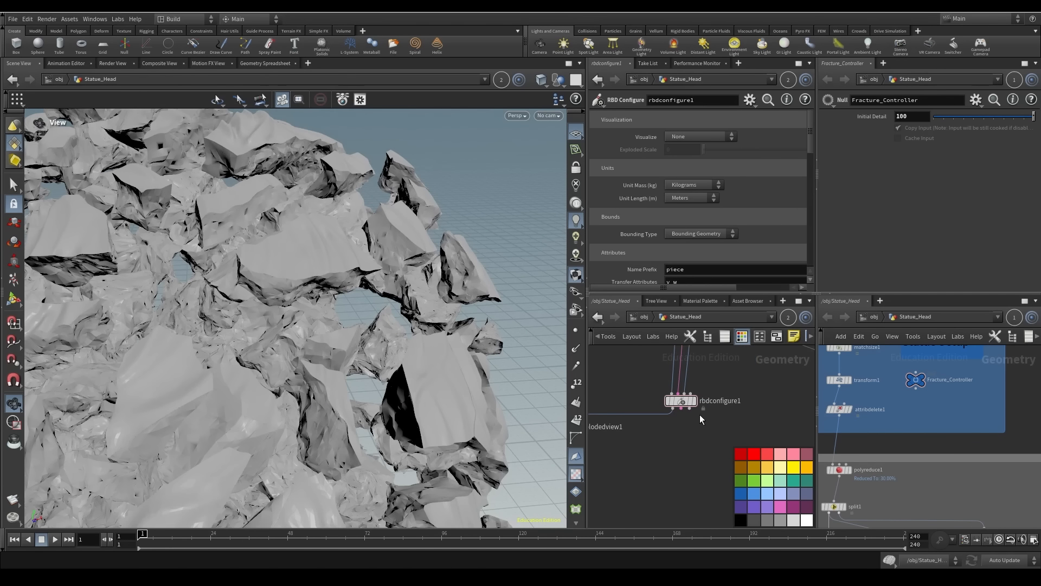
left_click(692, 407)
middle_click_drag(687, 458, 687, 404)
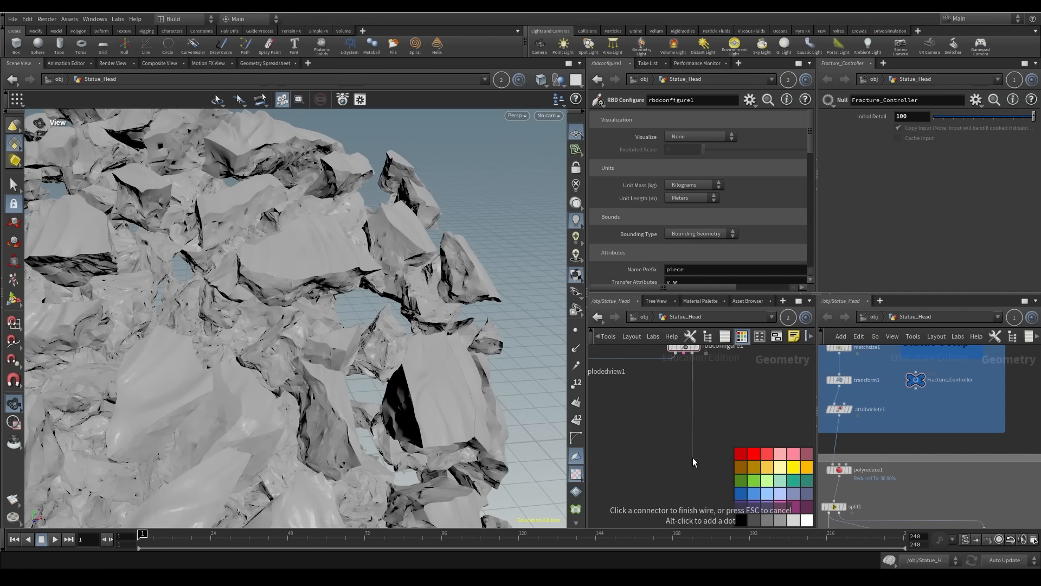
key("Tab")
type("null")
key("Return")
left_click(691, 458)
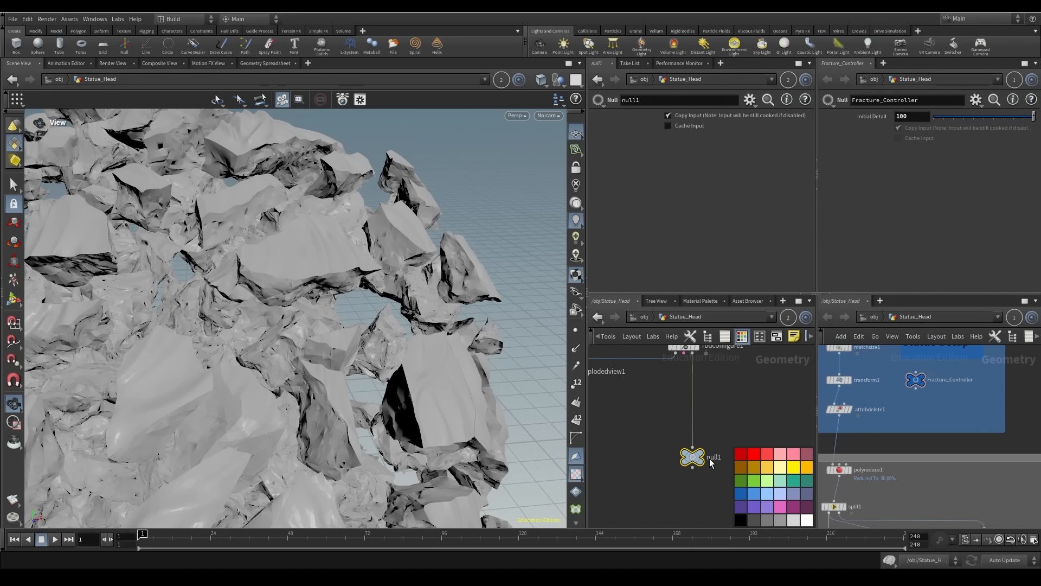
key("F2")
type("OUT_LOW_RES")
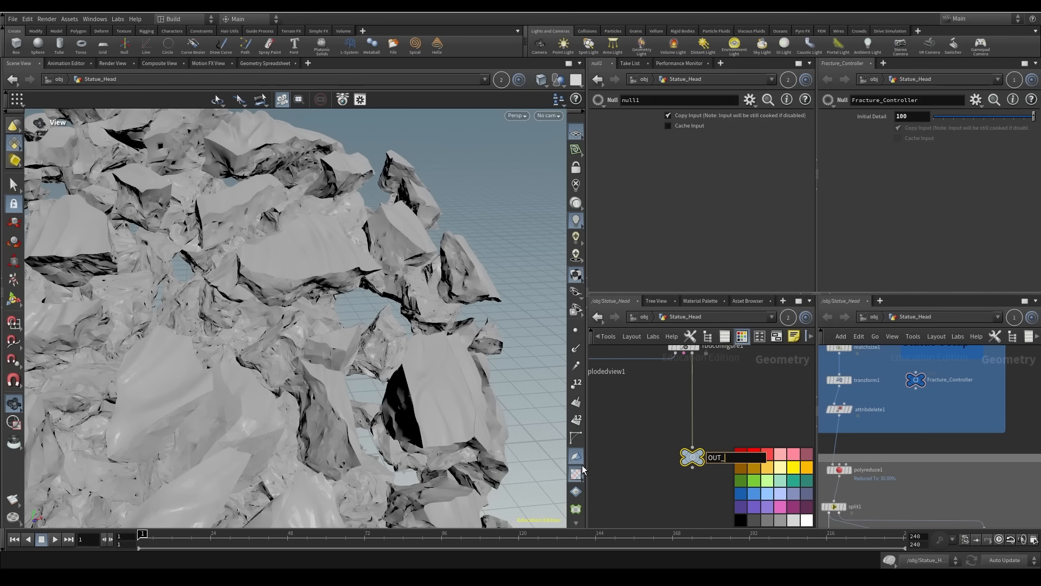
key("Return")
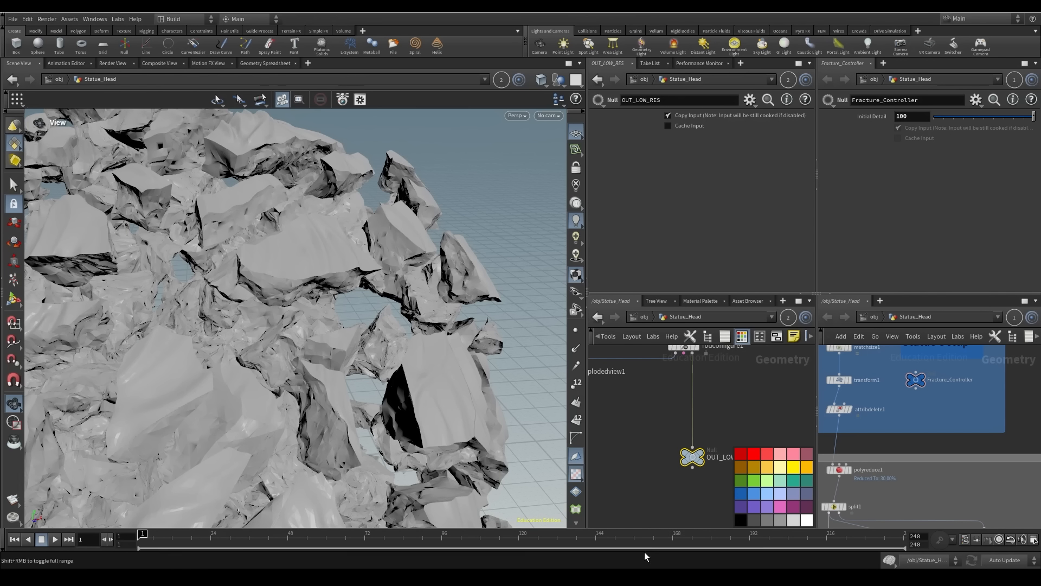
Move the OUT_LOW_RES null farther down to leave more space below RBD Configure
middle_click_drag(662, 519, 654, 425)
scroll(654, 425, "down", 2)
left_click_drag(673, 390, 670, 434)
middle_click_drag(670, 445, 698, 500)
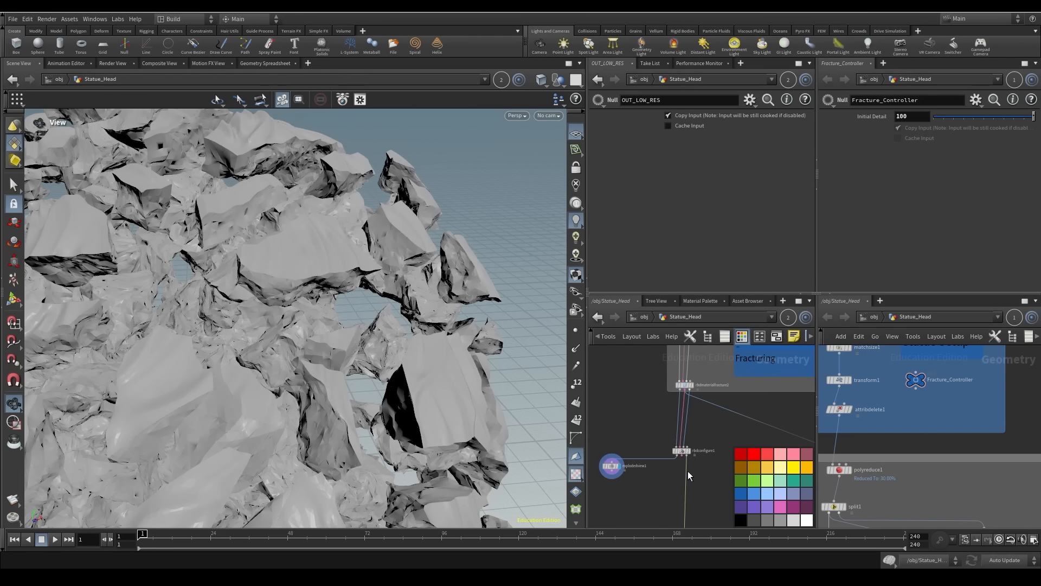
middle_click_drag(627, 433, 630, 395)
Examine the RBD Configure attribute settings and view the whole exploded statue head
left_click(683, 412)
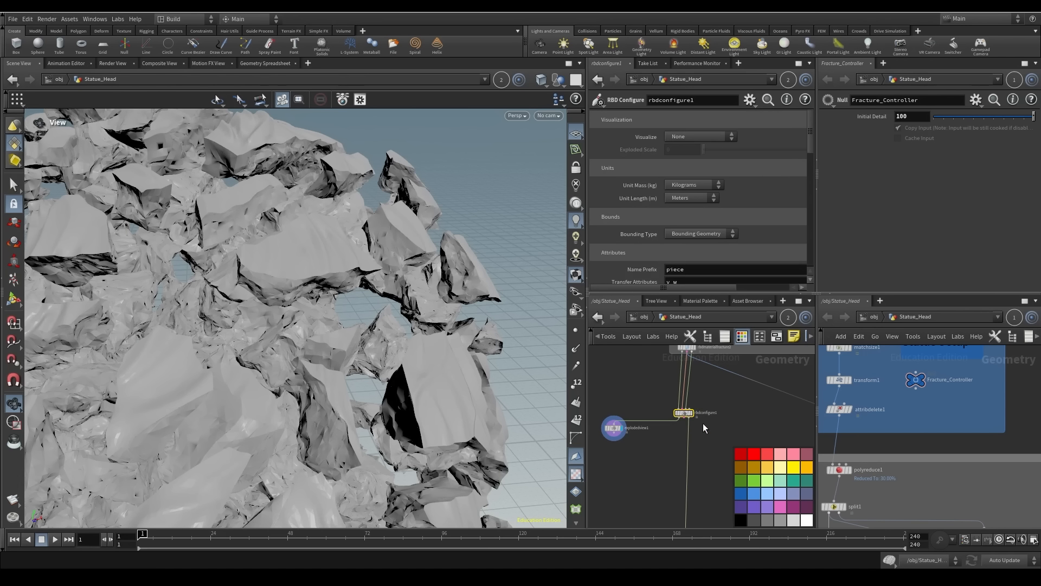
scroll(662, 215, "down", 5)
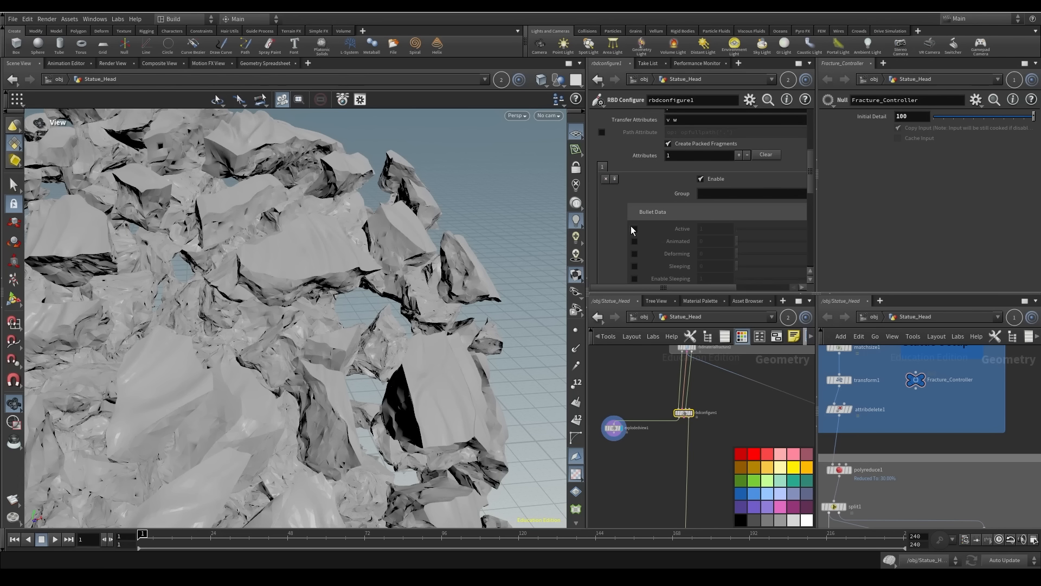
middle_click_drag(715, 413, 706, 349)
left_click(651, 380)
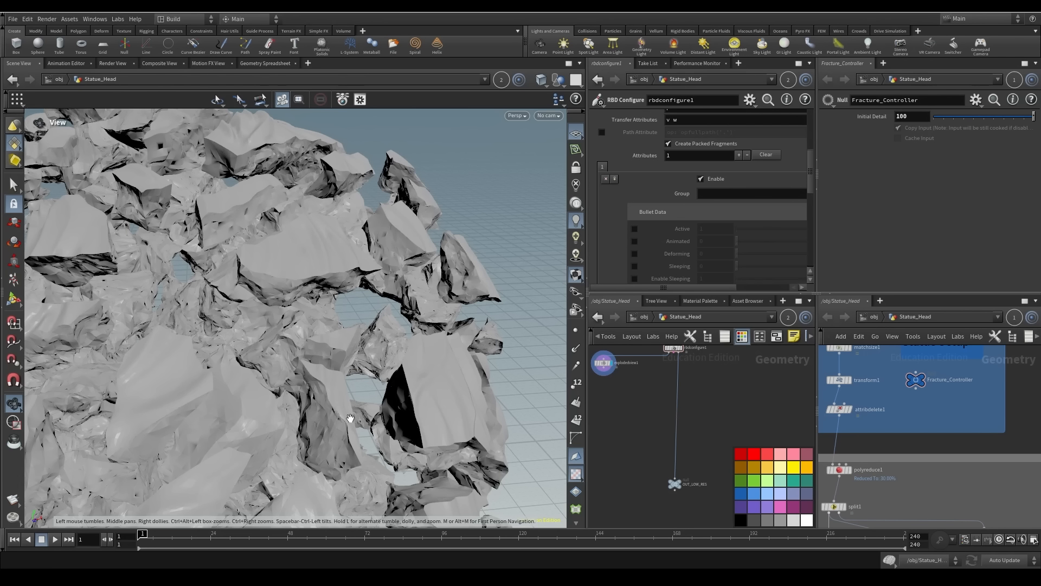
scroll(409, 301, "down", 8)
left_click_drag(416, 326, 398, 282)
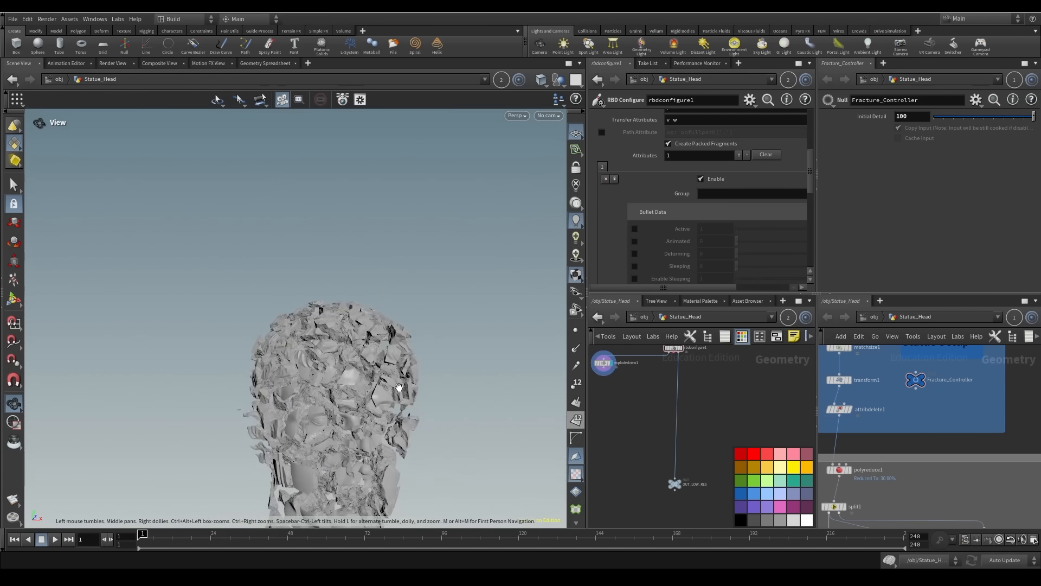
middle_click_drag(423, 471, 379, 365)
scroll(379, 365, "down", 3)
left_click_drag(343, 303, 340, 329)
right_click_drag(401, 387, 416, 304)
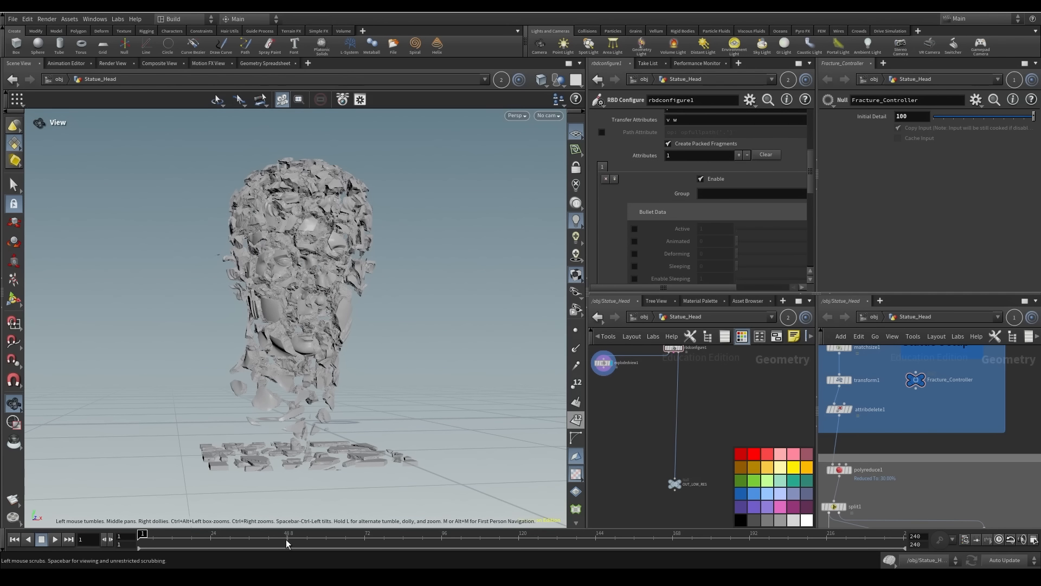
scroll(730, 419, "down", 2)
Display OUT_LOW_RES and insert an Attribute Wrangle before it containing the VEX line "float height = @P.y;"
mouse_move(707, 372)
middle_mouse_down()
mouse_move(696, 405)
mouse_move(696, 389)
middle_mouse_up()
left_click(680, 489)
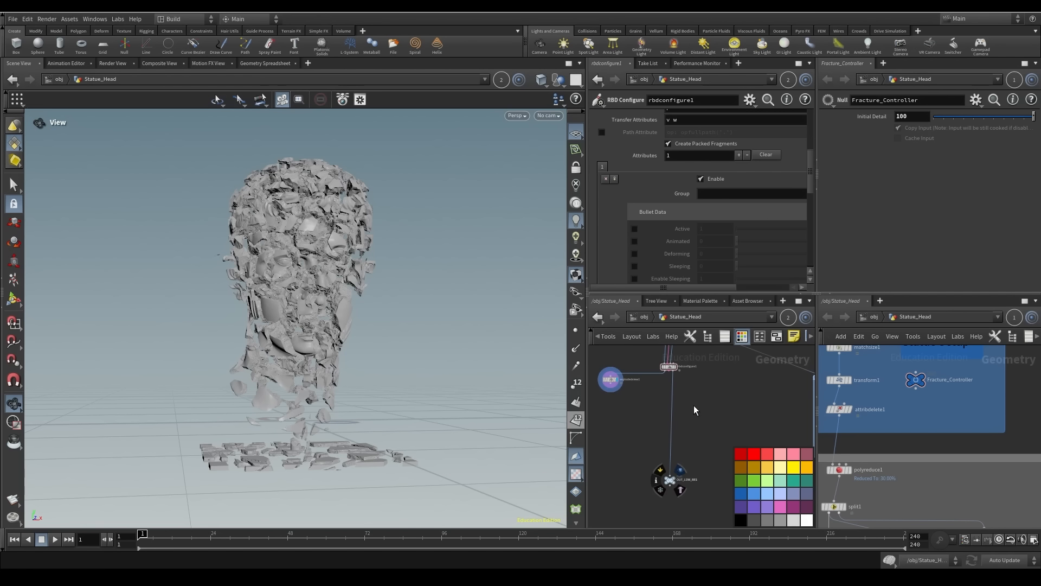
key("Tab")
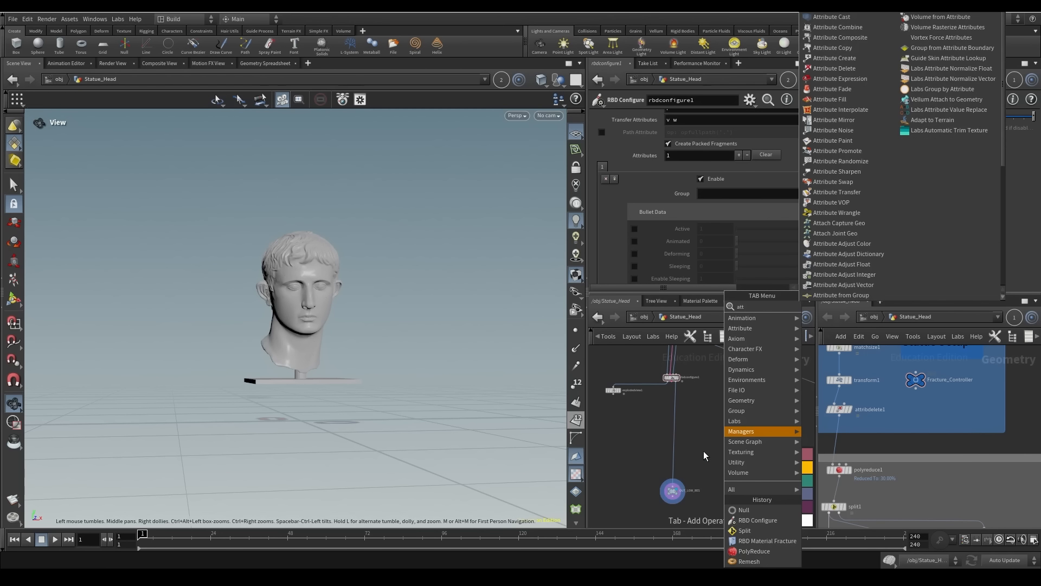
key("Return")
left_click(673, 436)
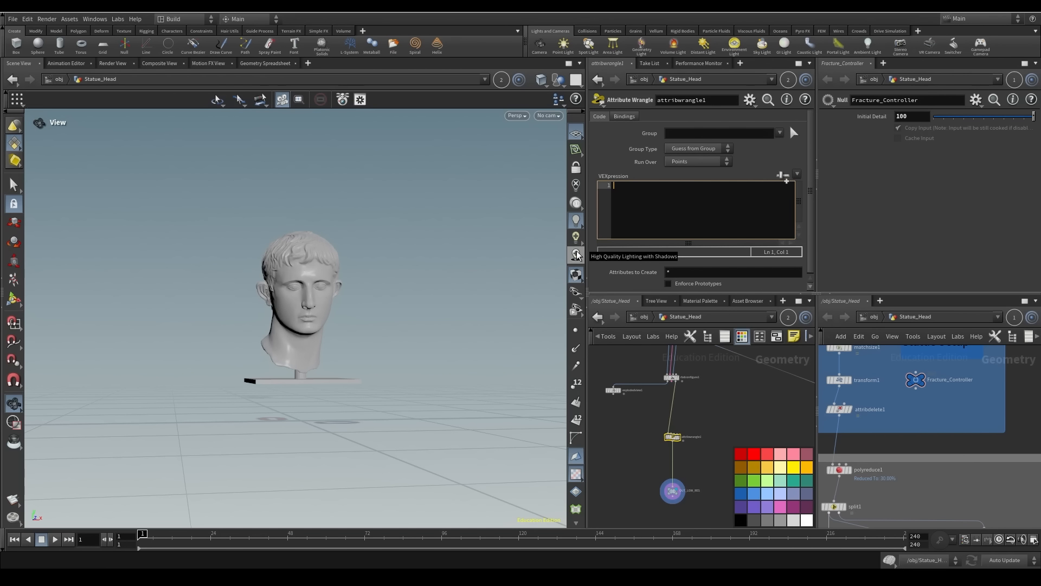
type("float height = @P.y;")
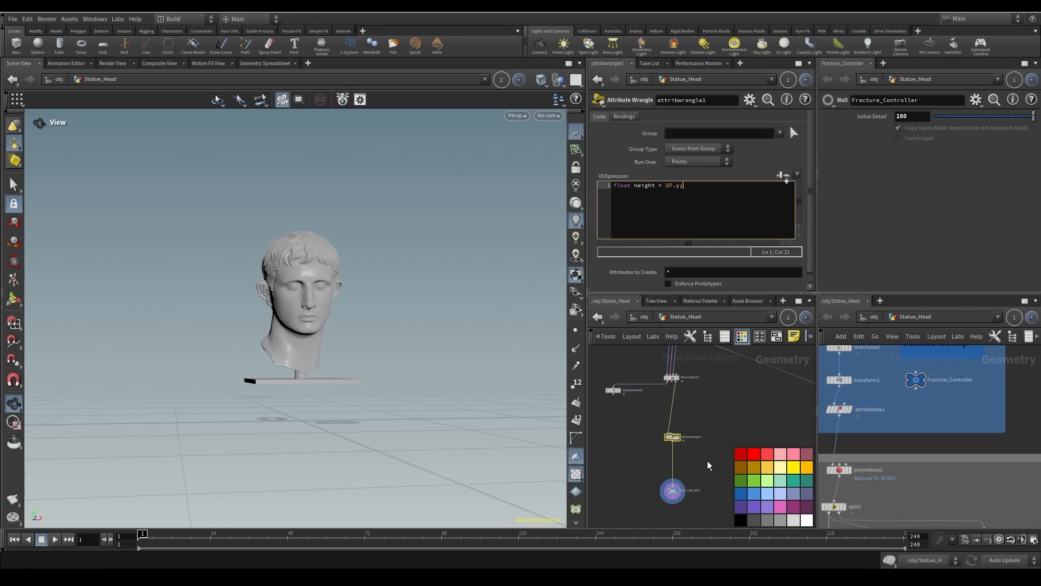
Add a second VEX line to the wrangle: "float thresh = chf('thresh');"
key("Return")
type("float")
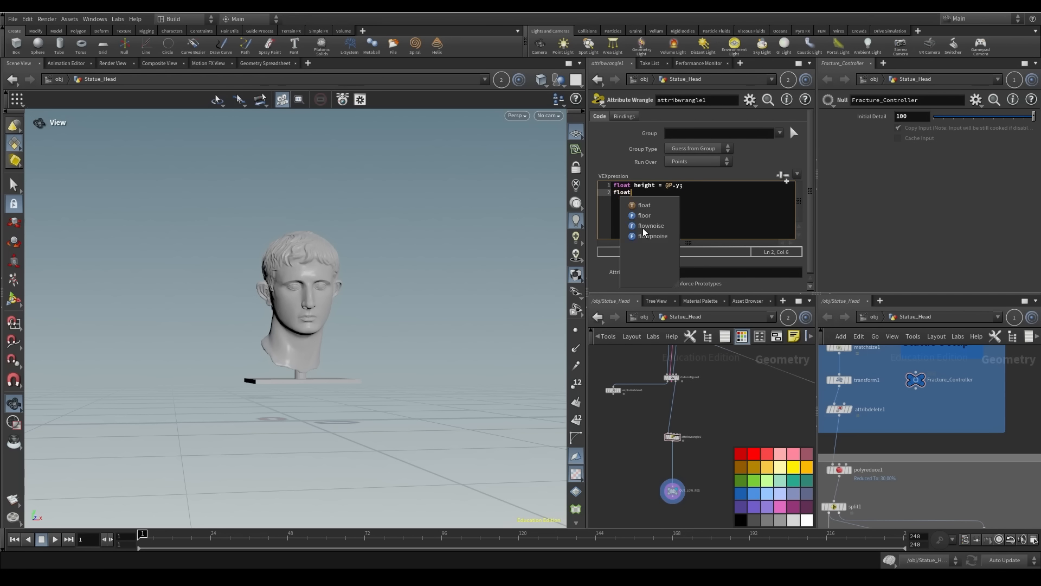
type(" thresh = ")
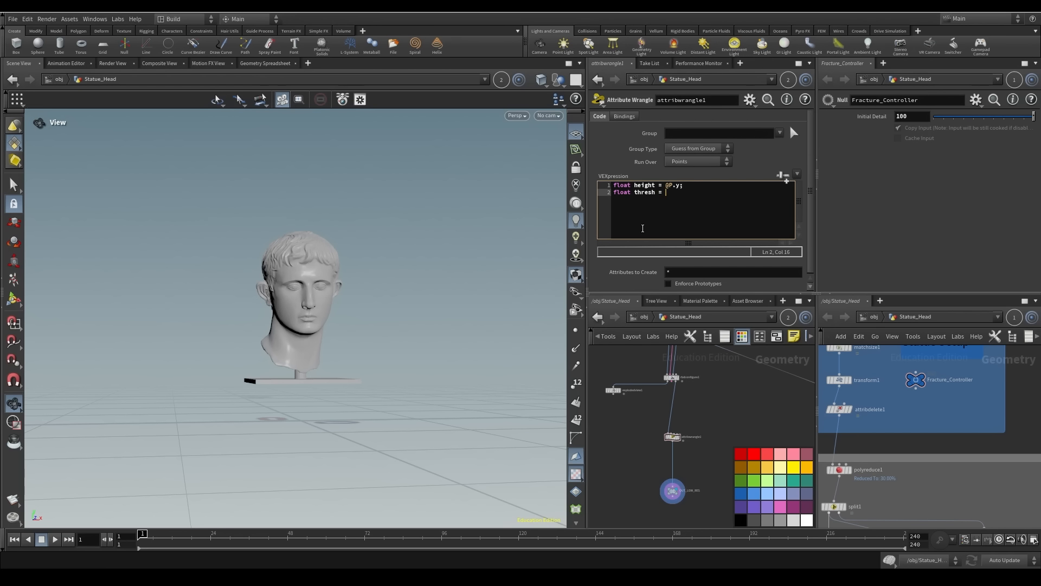
type("chf('thresh');")
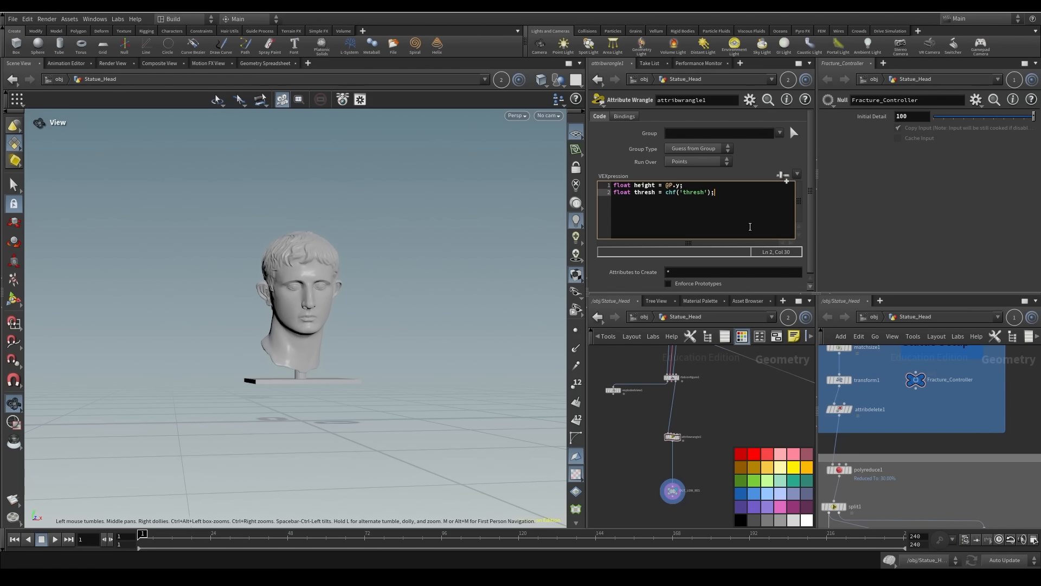
Add the comment "// Set Inactive //" to the wrangle, followed by the line "i@active = 0;"
key("Return")
key("Return")
type("// Set Inac")
type("//")
key("Return")
key("Return")
type("i@ac")
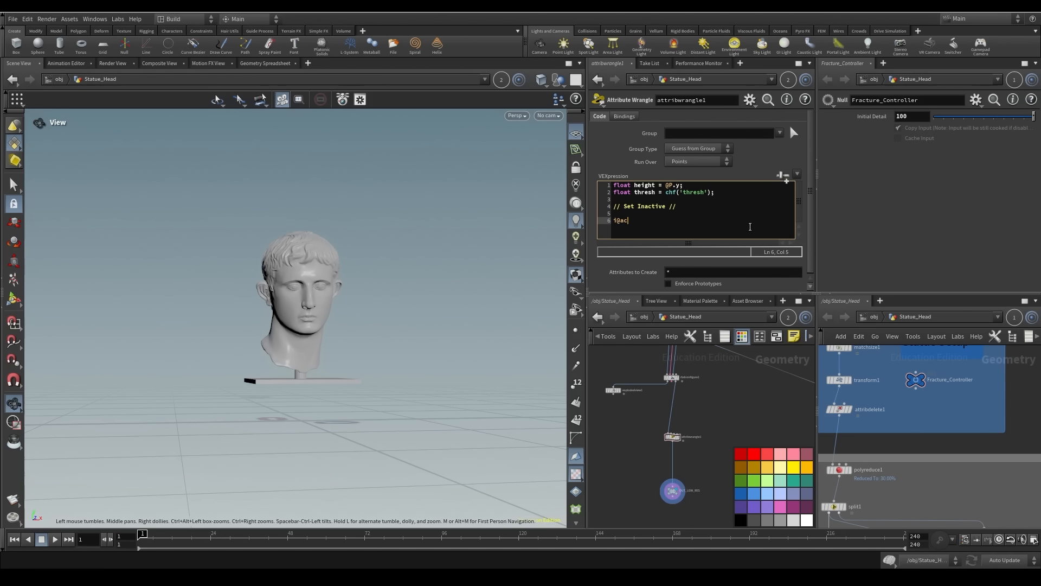
type("tive = 0;")
Begin an if statement on height below the "i@active = 0;" line
key("Return")
key("Return")
type("if ")
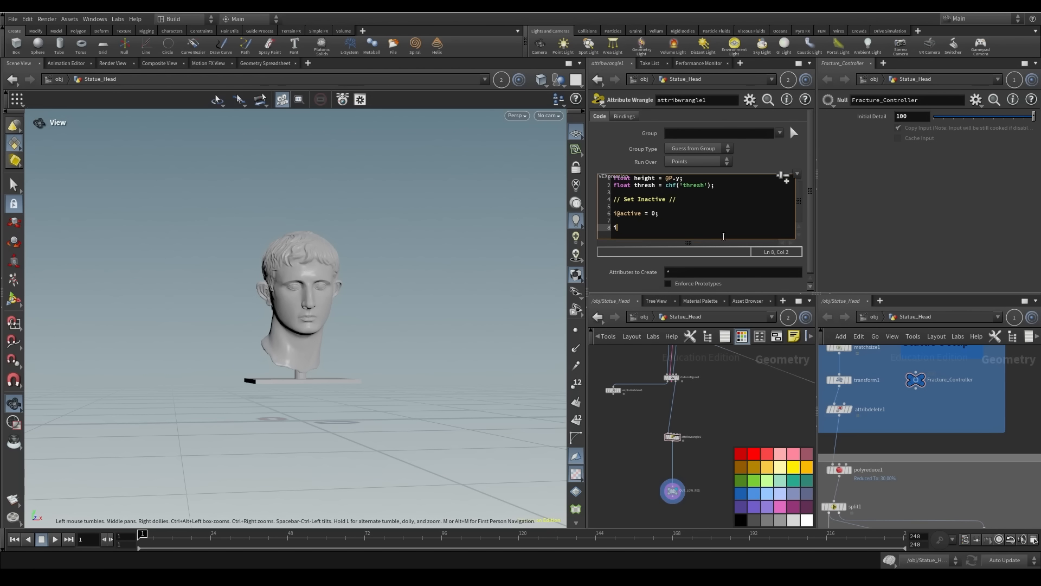
type("(height")
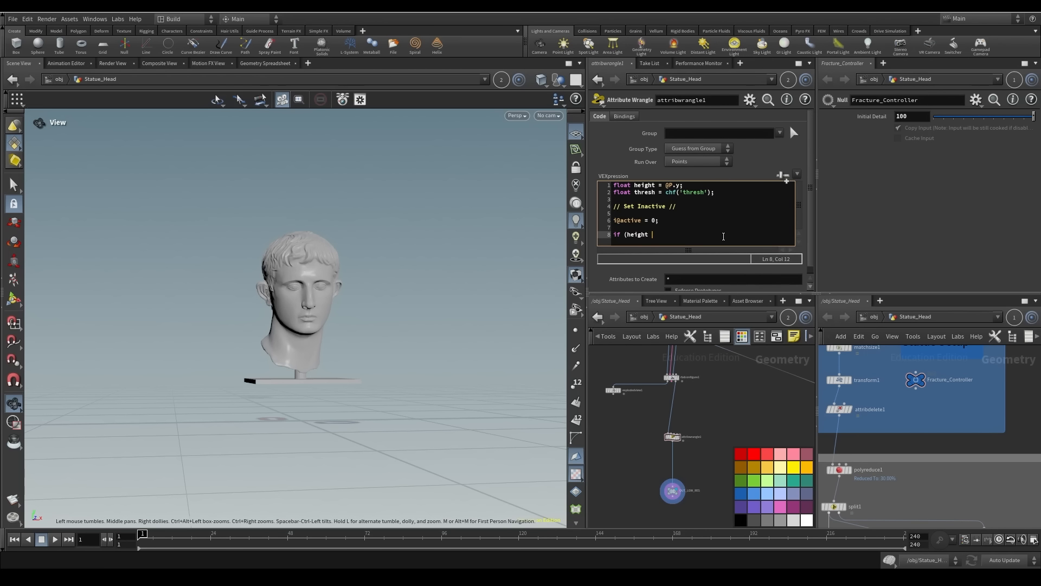
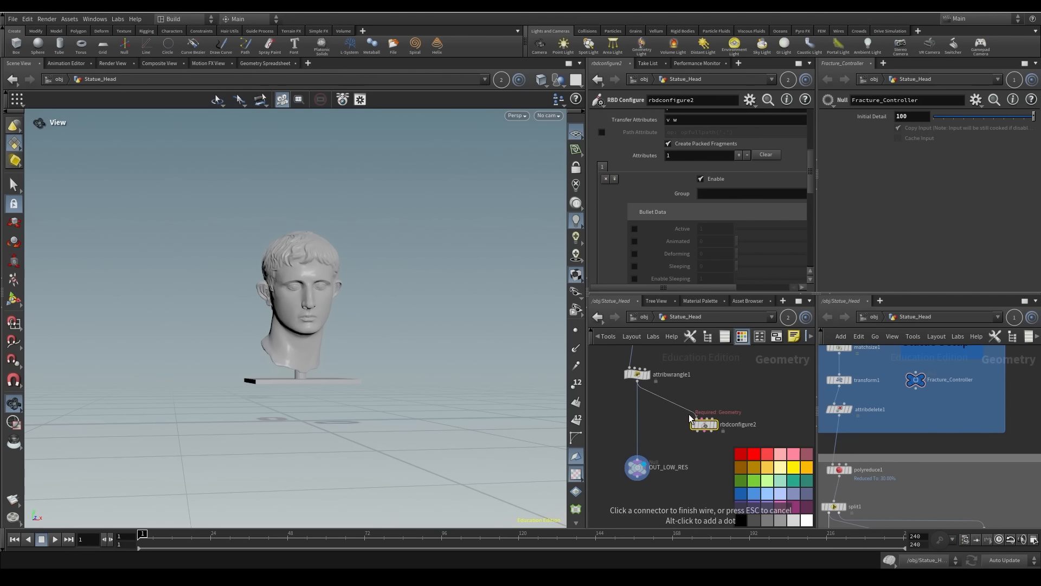
Connect attribwrangle1 to the side rbdconfigure2 node, display that node, and set its Visualize option to Active
left_click(705, 425)
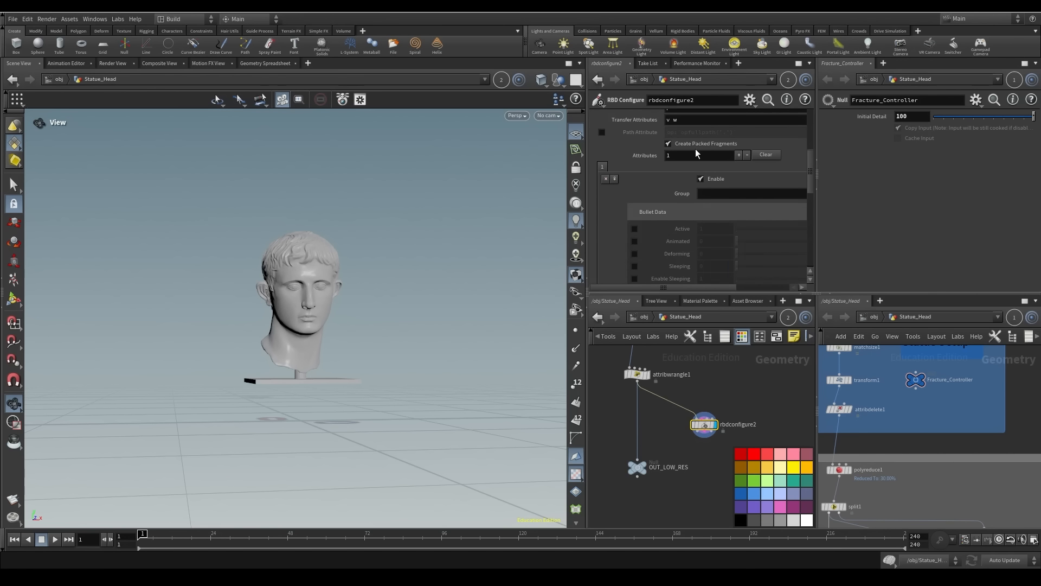
scroll(696, 149, "up", 5)
left_click(688, 137)
left_click(687, 159)
Examine the active-state coloring on the head, support rod and base from several angles, and check the wrangle's Thresh setting
left_click_drag(350, 337, 304, 355)
right_click_drag(304, 355, 579, 366)
left_click_drag(515, 353, 450, 365)
scroll(437, 359, "up", 5)
left_click_drag(243, 310, 301, 314)
right_click_drag(349, 324, 277, 326)
left_click(638, 375)
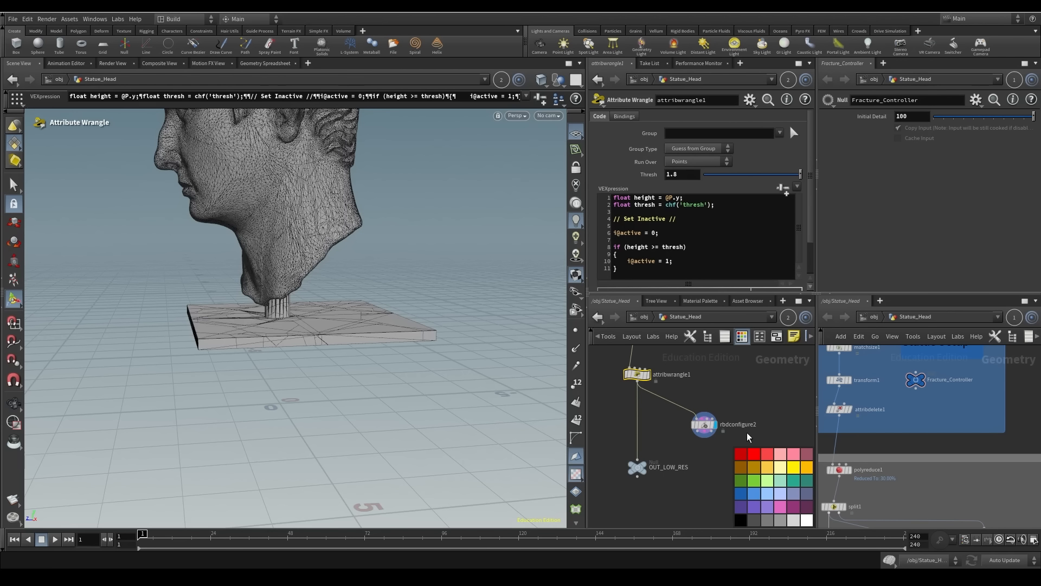
left_click(705, 424)
left_click(638, 374)
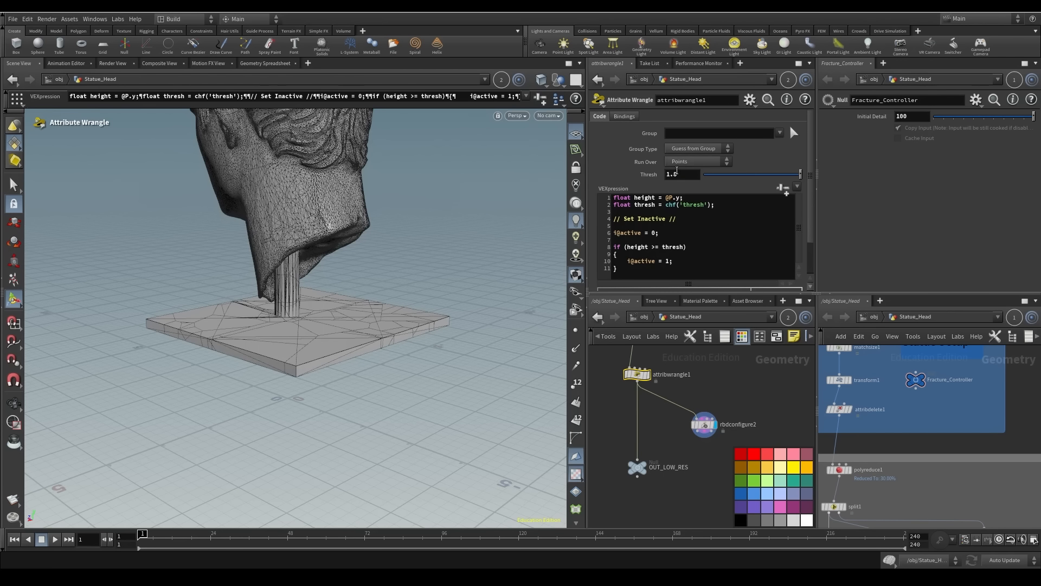
left_click(704, 424)
left_click_drag(370, 325, 461, 237)
left_click_drag(324, 297, 526, 304)
left_click_drag(392, 254, 391, 341)
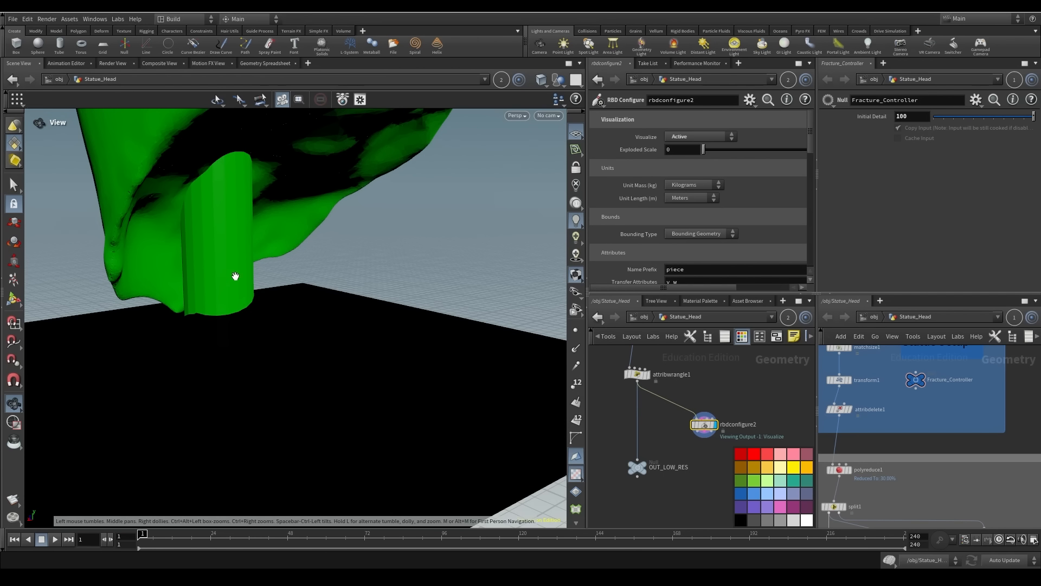
left_click_drag(258, 334, 197, 279)
left_click_drag(418, 354, 388, 327)
key("Return")
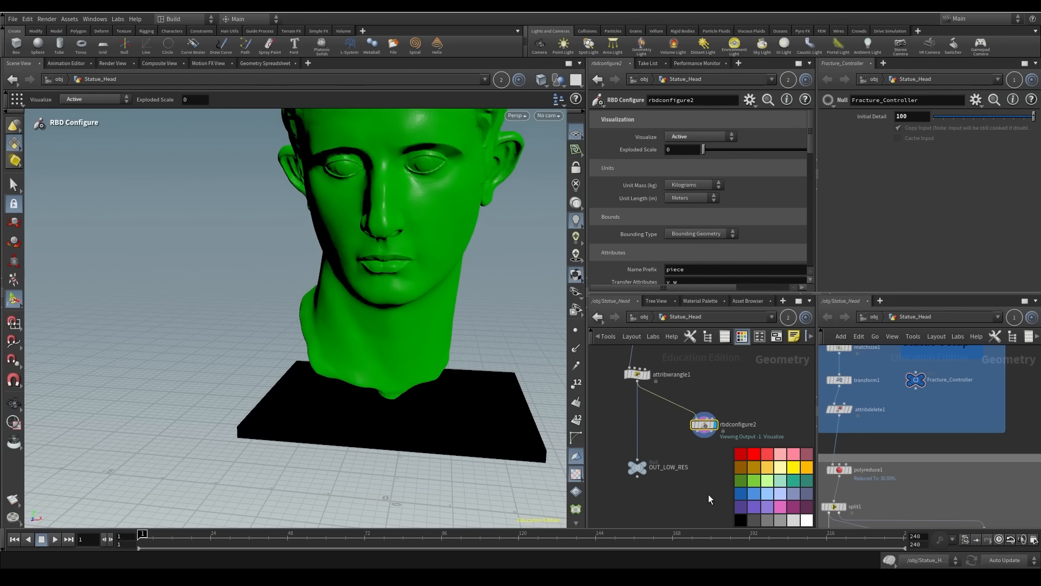
Display OUT_LOW_RES, undo the last color applied to rbdconfigure2, and color that node black instead
left_click(647, 467)
left_click_drag(637, 467, 637, 487)
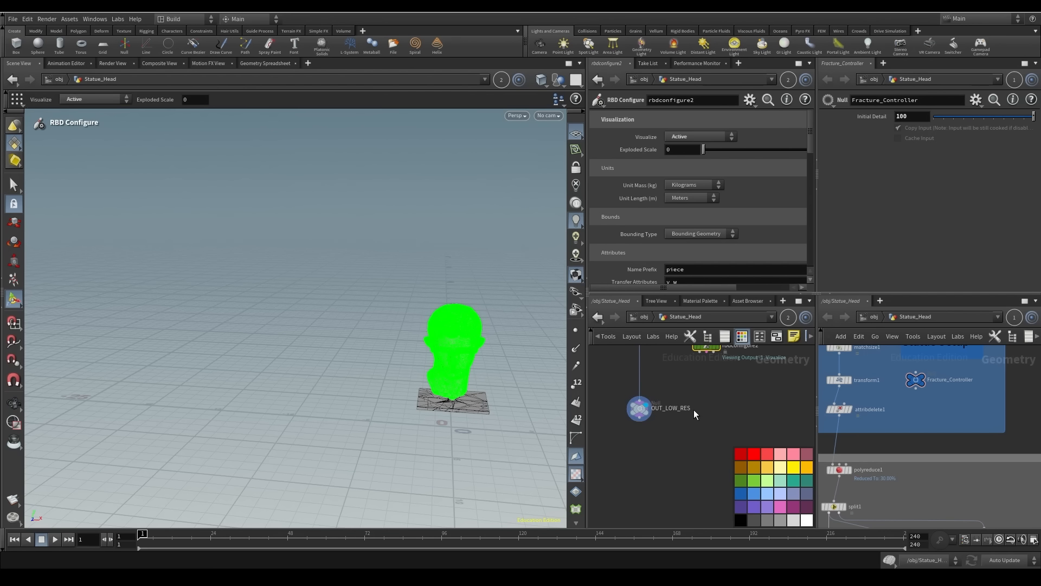
key("ctrl+z")
middle_click_drag(709, 406, 699, 457)
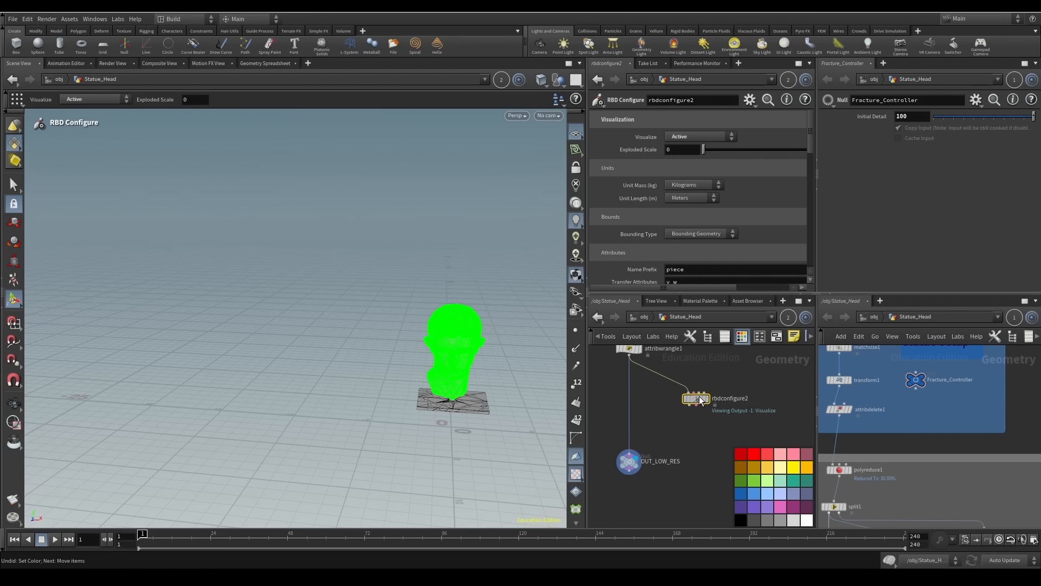
middle_click_drag(681, 423, 656, 539)
scroll(675, 434, "down", 2)
middle_click_drag(699, 506, 692, 411)
left_click_drag(607, 430, 692, 496)
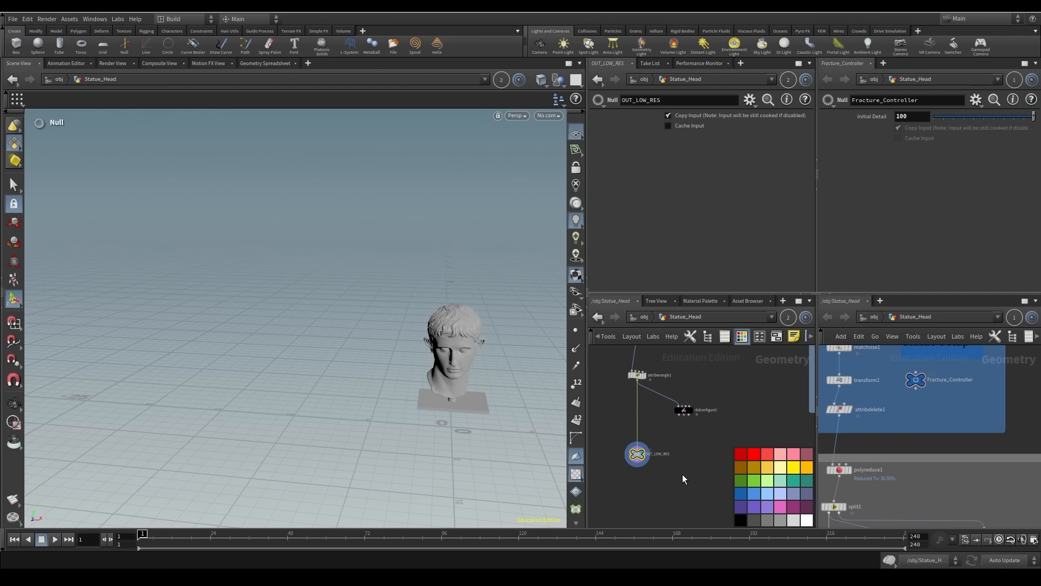
Add a DOP Network in empty space of the Statue_Head network and go inside it
middle_click_drag(719, 428, 664, 545)
middle_click_drag(747, 454, 672, 394)
middle_click_drag(658, 463, 700, 328)
key("Tab")
type("dopn")
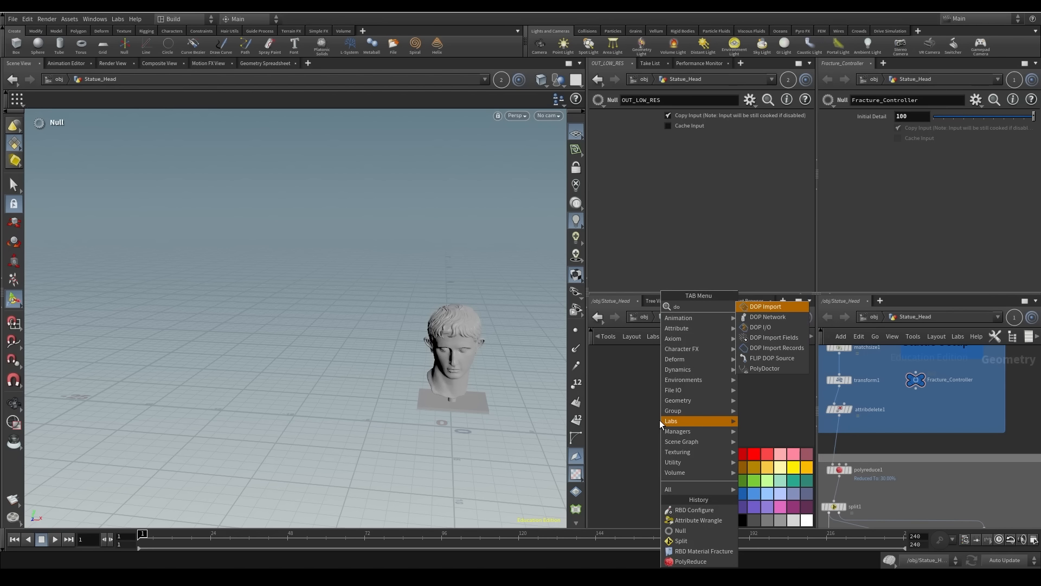
key("Return")
left_click(672, 400)
double_click(674, 402)
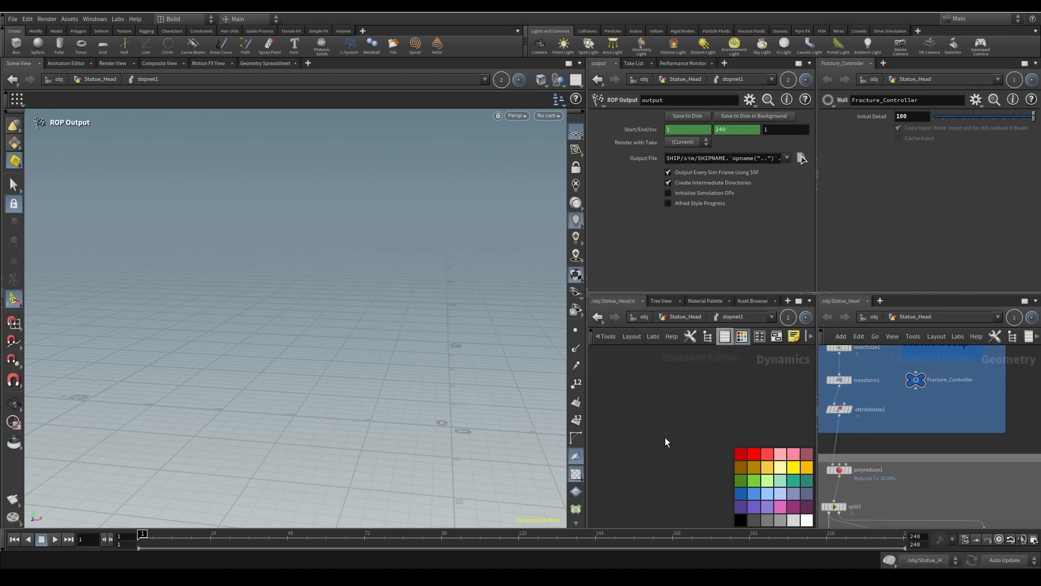
Add a Rigid Body Solver above the output node and connect it to the output
key("Tab")
type("rigid body solv")
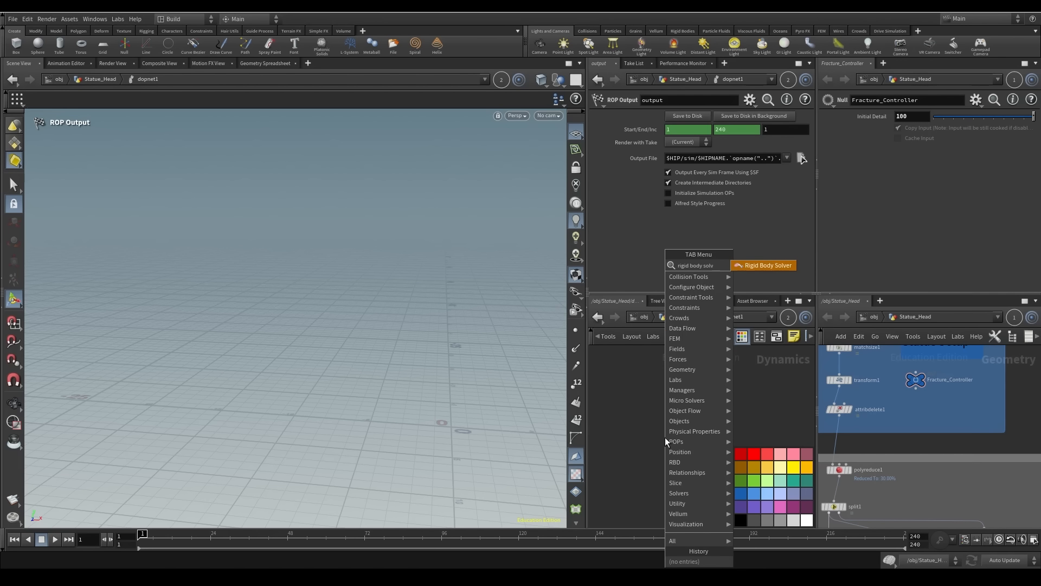
left_click(736, 267)
left_click(660, 414)
left_click(660, 422)
left_click(659, 488)
Insert a Merge node between the Rigid Body Solver and the output
key("Tab")
type("mer")
key("Return")
left_click(667, 457)
left_click_drag(672, 416, 673, 397)
middle_click_drag(670, 456, 737, 433)
mouse_move(668, 414)
middle_mouse_down()
mouse_move(680, 441)
mouse_move(612, 402)
mouse_move(667, 426)
middle_mouse_up()
Add a Static Solver, connect it to the merge, and reorder the merge inputs so the static solver comes first
key("Tab")
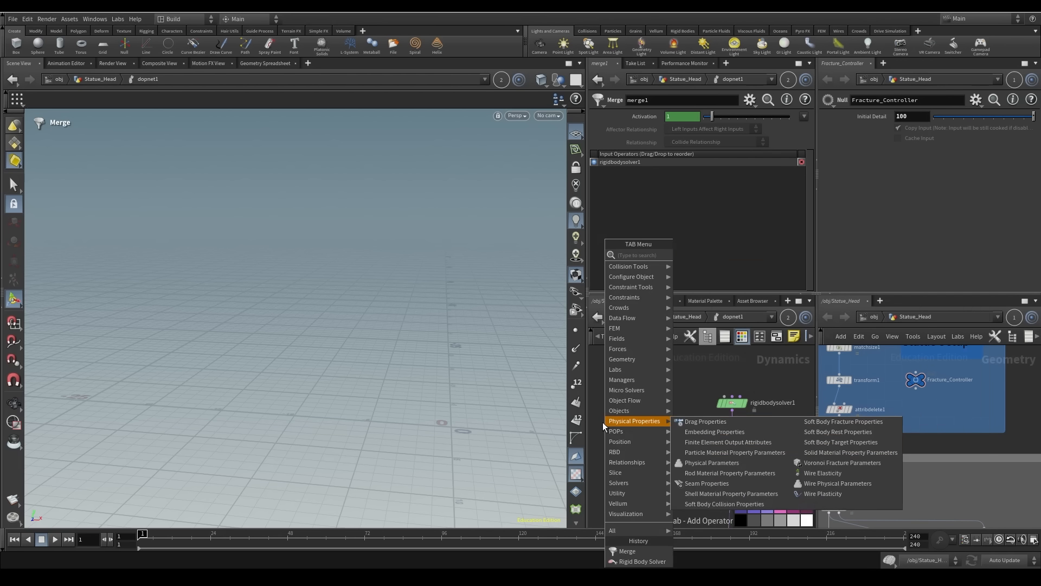
type("static solver")
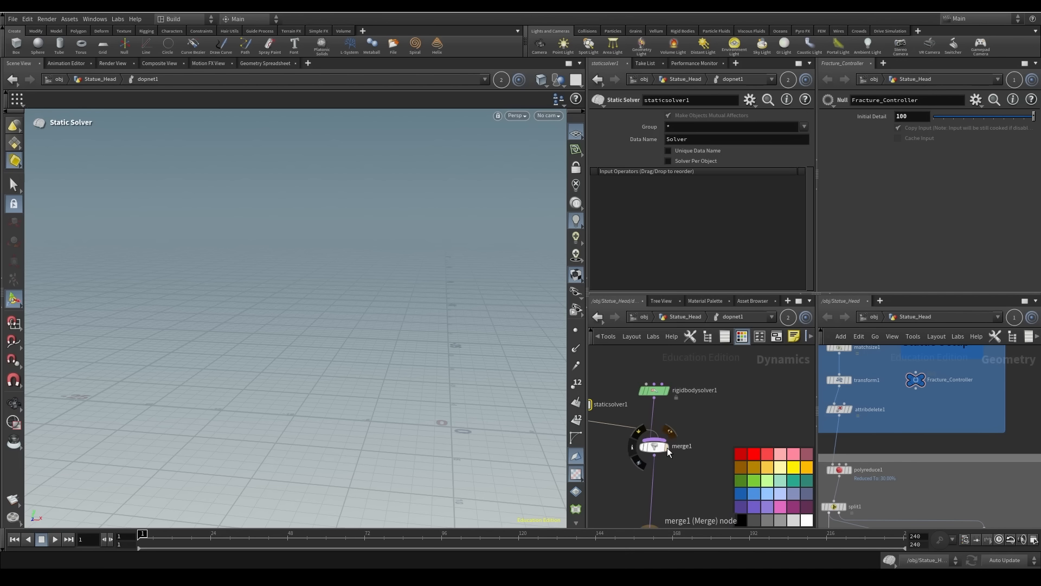
left_click(654, 446)
key("shift+r")
middle_click_drag(649, 455, 678, 472)
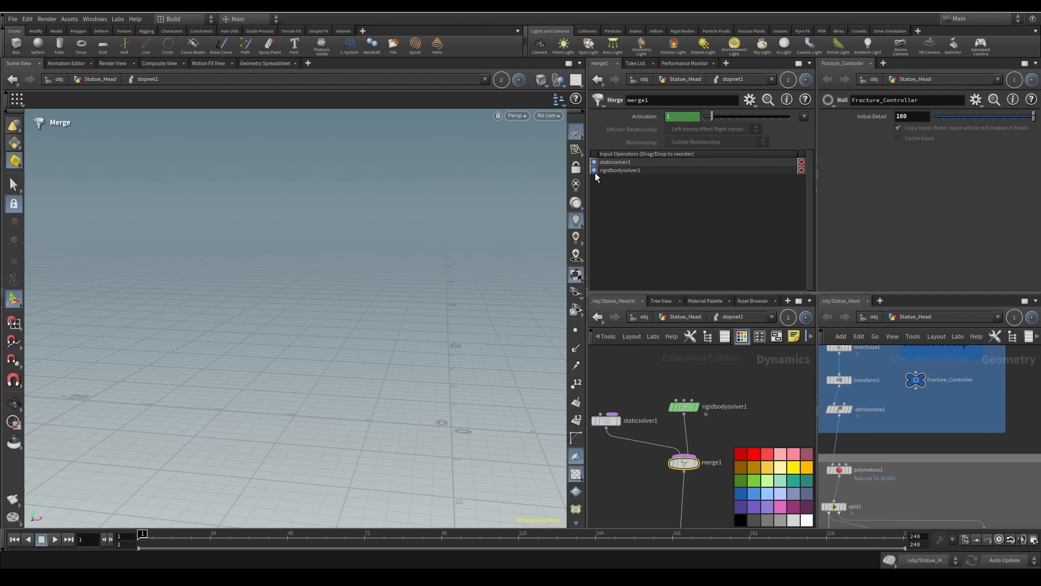
middle_click_drag(605, 421, 662, 411)
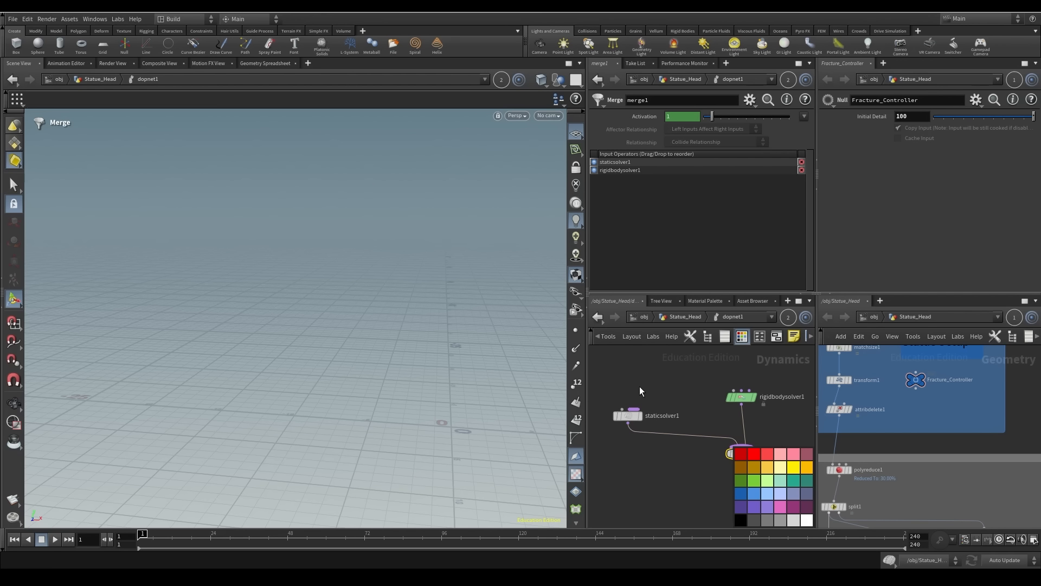
Add a Ground Plane and an RBD Object side by side above the Static Solver
key("Tab")
type("ground")
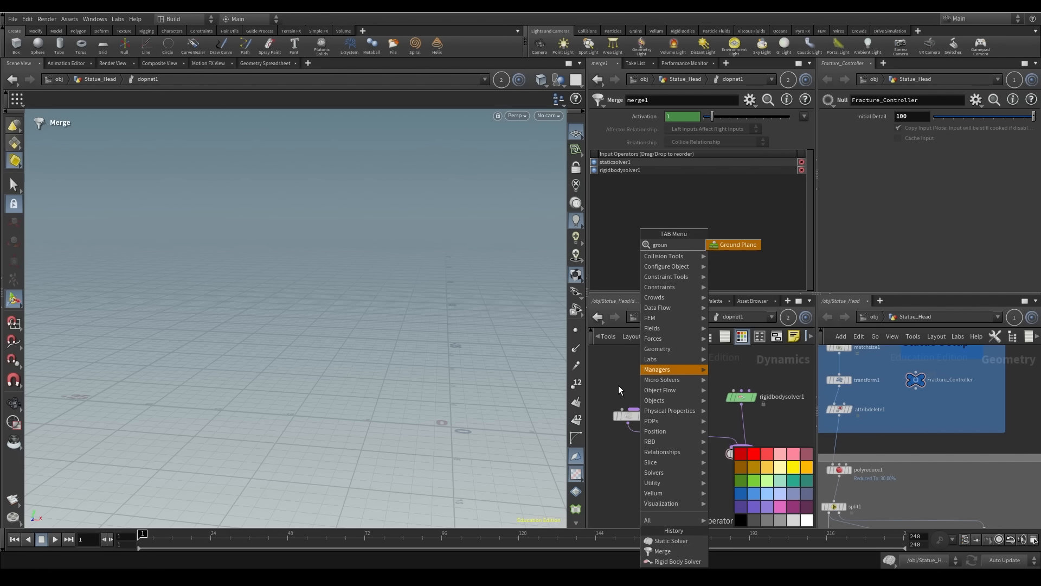
key("Return")
key("Return")
key("Tab")
type("rbd ob")
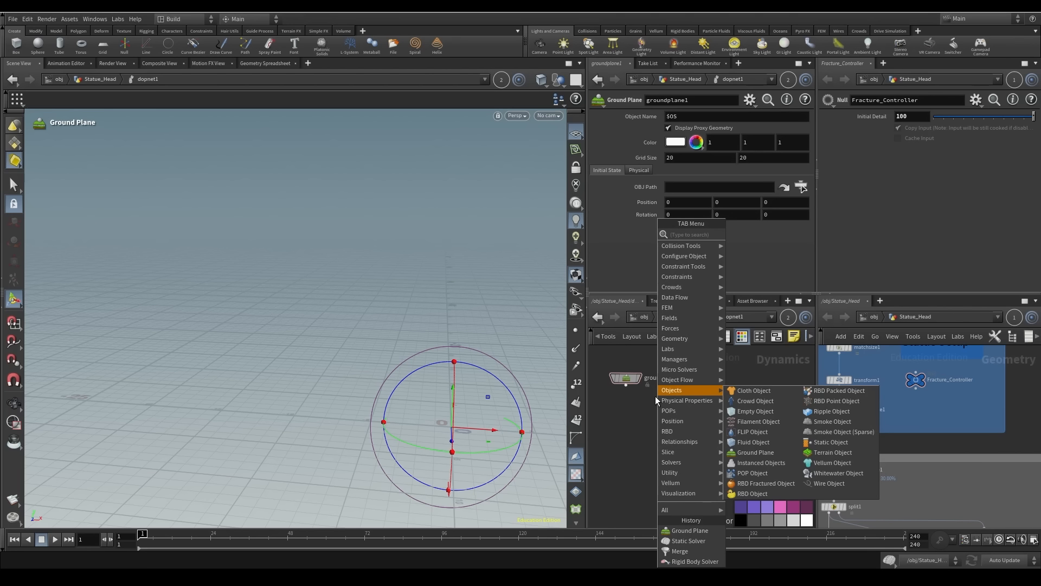
type("ject")
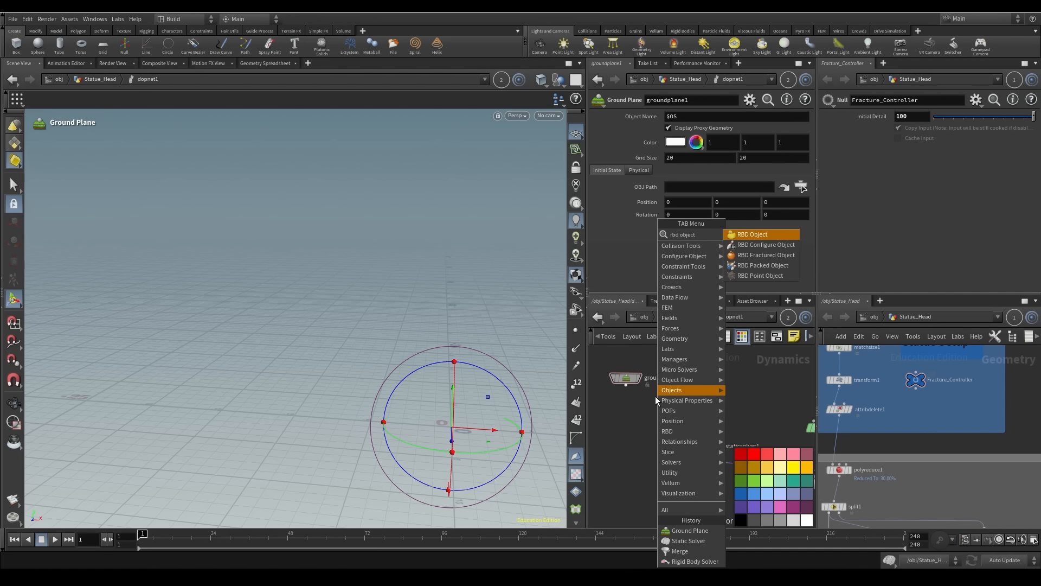
left_click(753, 235)
left_click(728, 378)
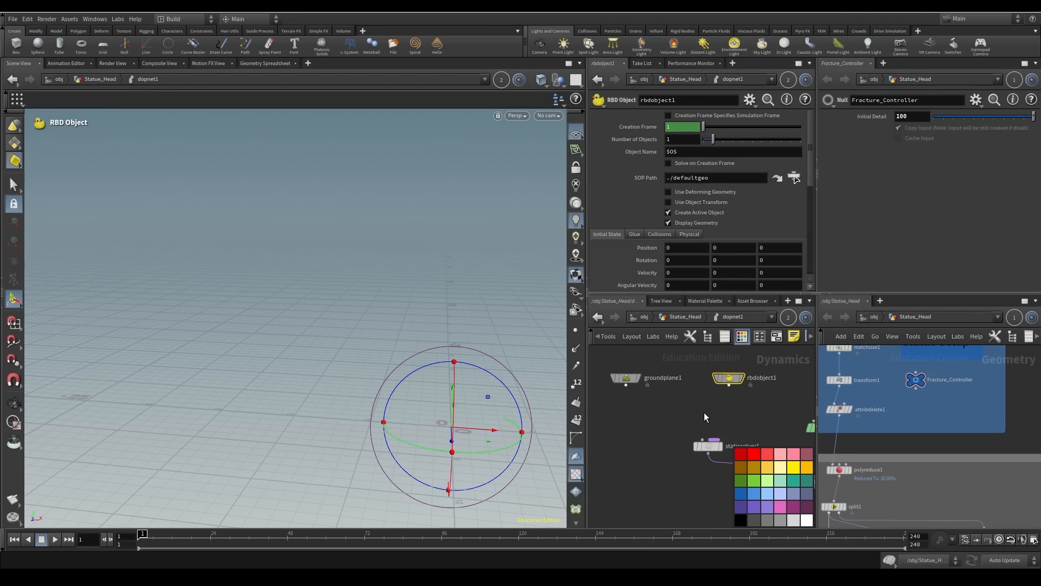
Combine the ground plane and RBD object in a new merge, feed it into the Static Solver, and space out the nodes
left_click(627, 385)
left_click(728, 386)
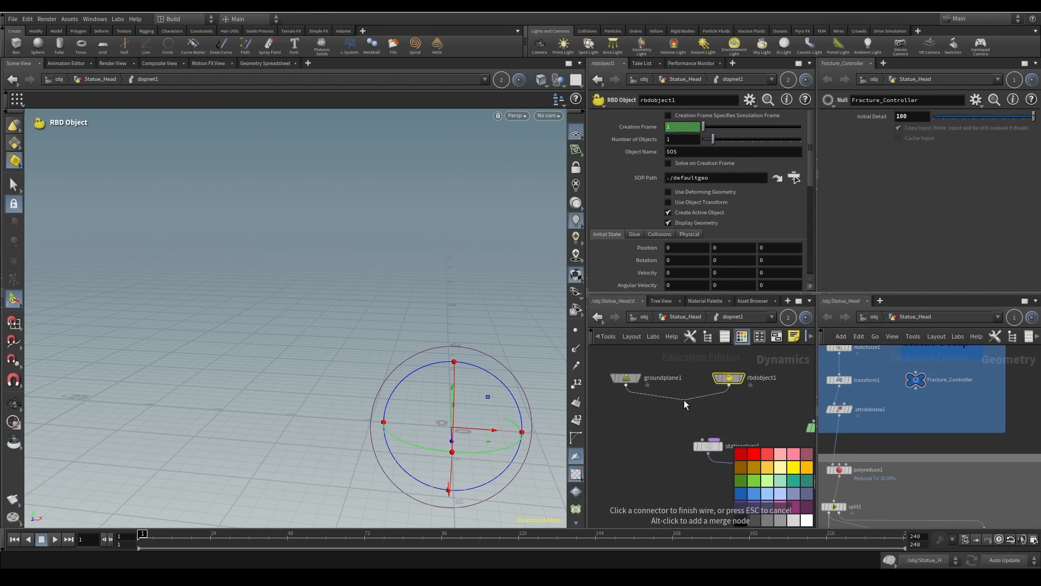
left_click(683, 399, "alt")
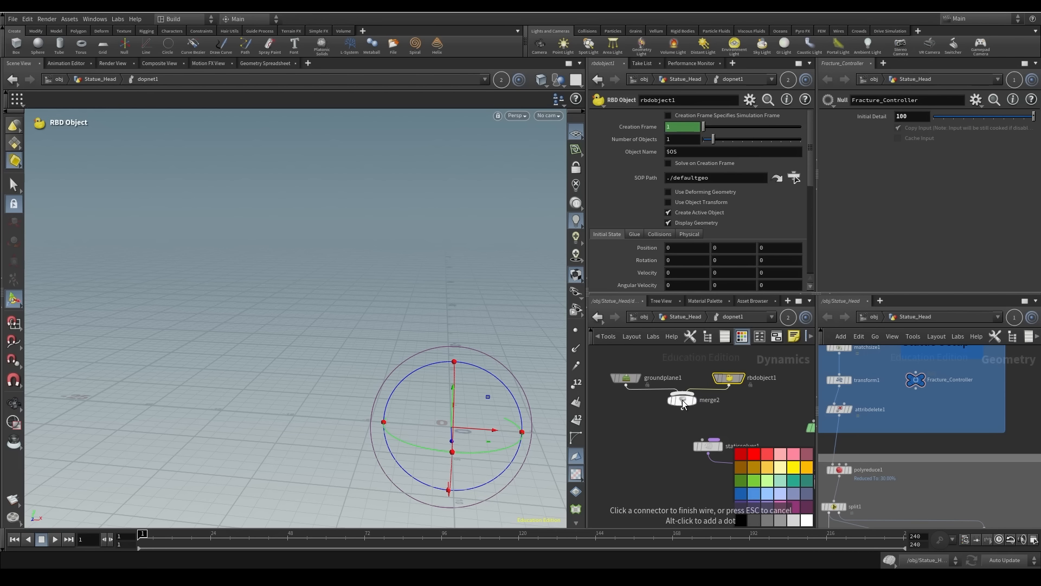
left_click(714, 437)
left_click_drag(682, 399, 705, 412)
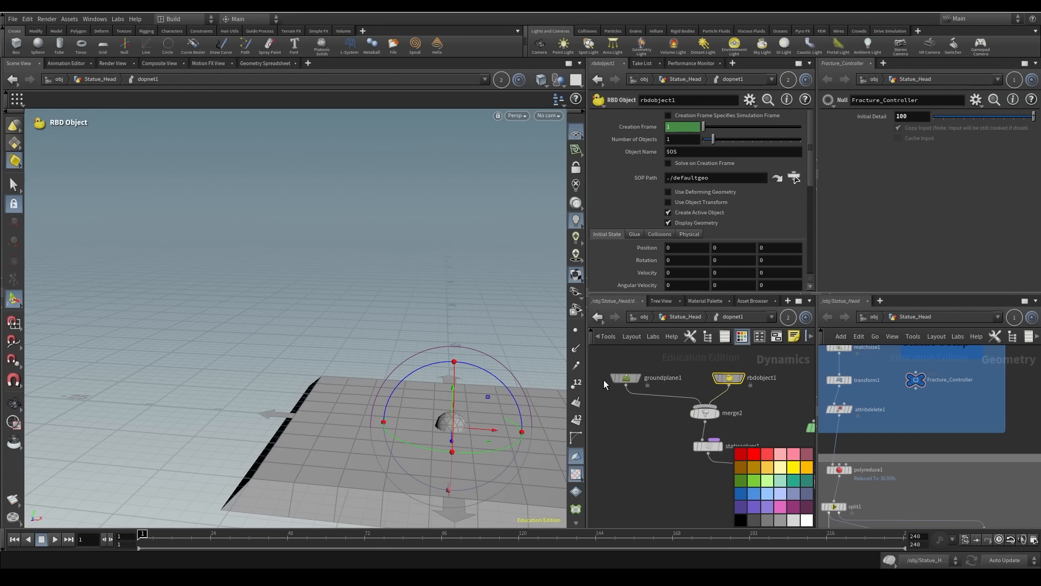
left_click_drag(738, 383, 738, 361)
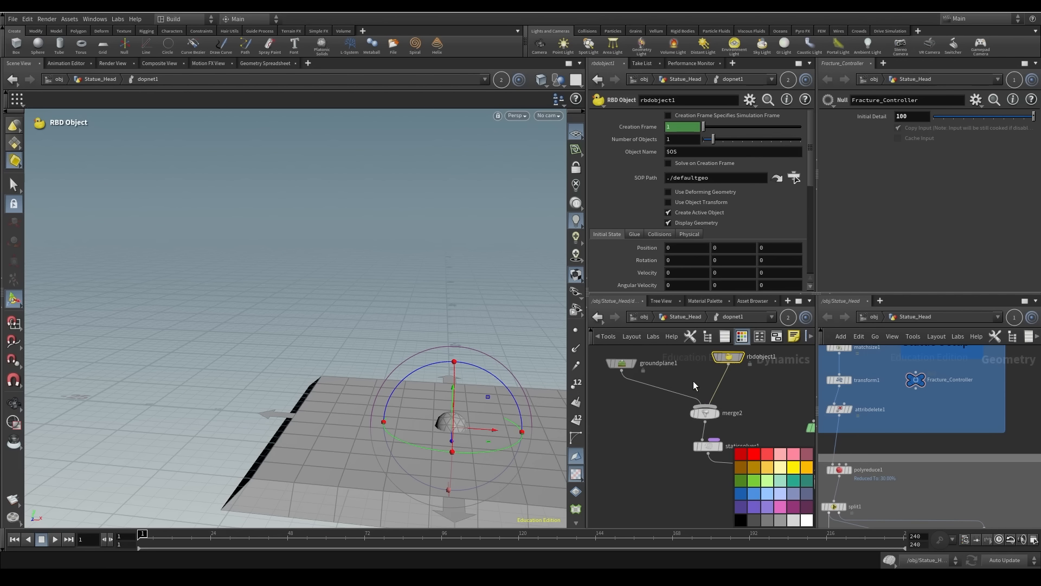
middle_click_drag(693, 382, 735, 424)
left_click_drag(681, 407, 675, 394)
middle_click_drag(727, 428, 693, 406)
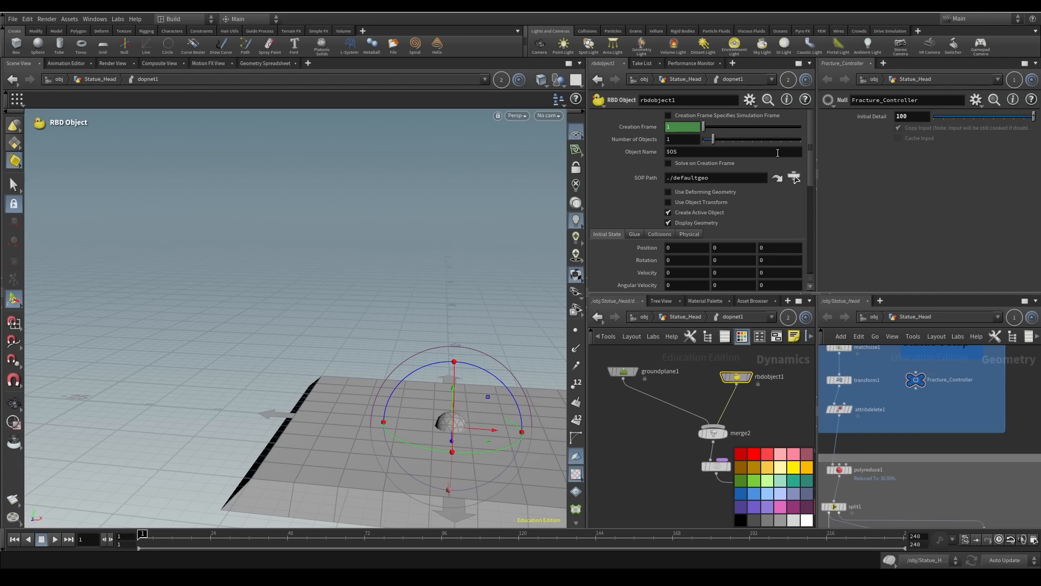
Set the RBD Object's SOP Path to the OUT_Base null
left_click(793, 178)
left_click(825, 147)
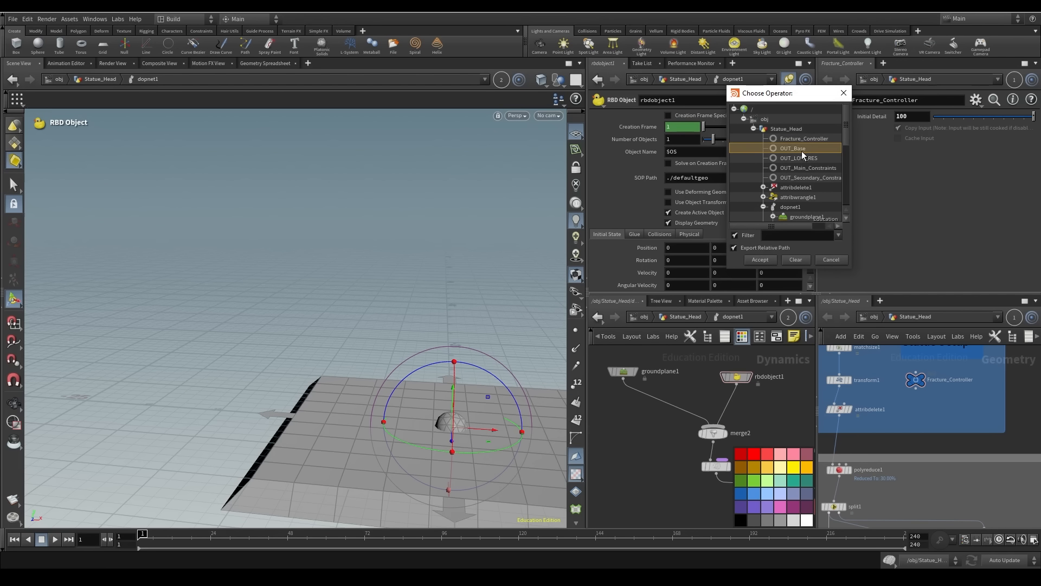
left_click(759, 259)
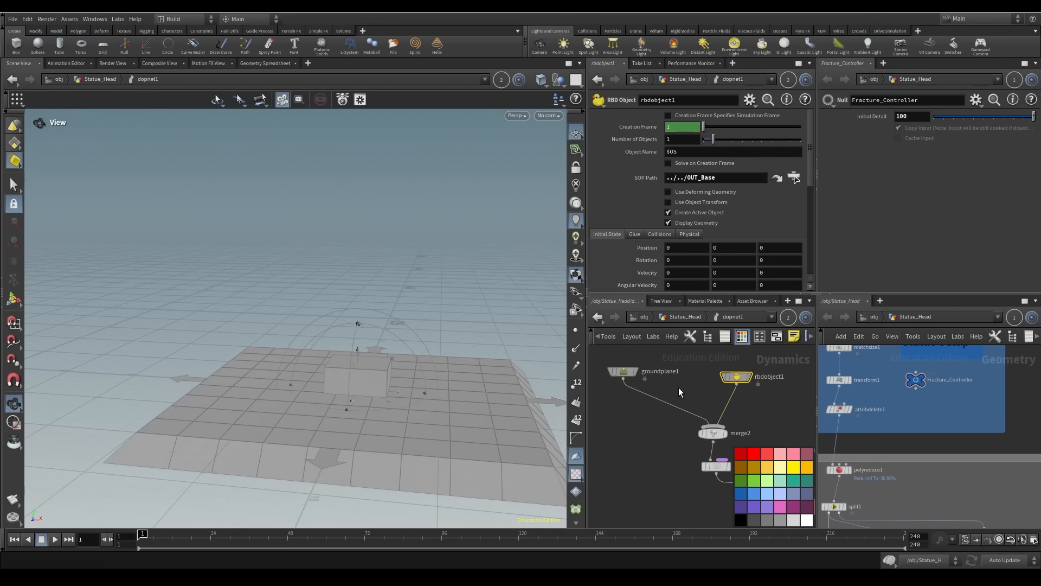
Turn off Display Proxy Geometry on the ground plane and view the base object
left_click(633, 372)
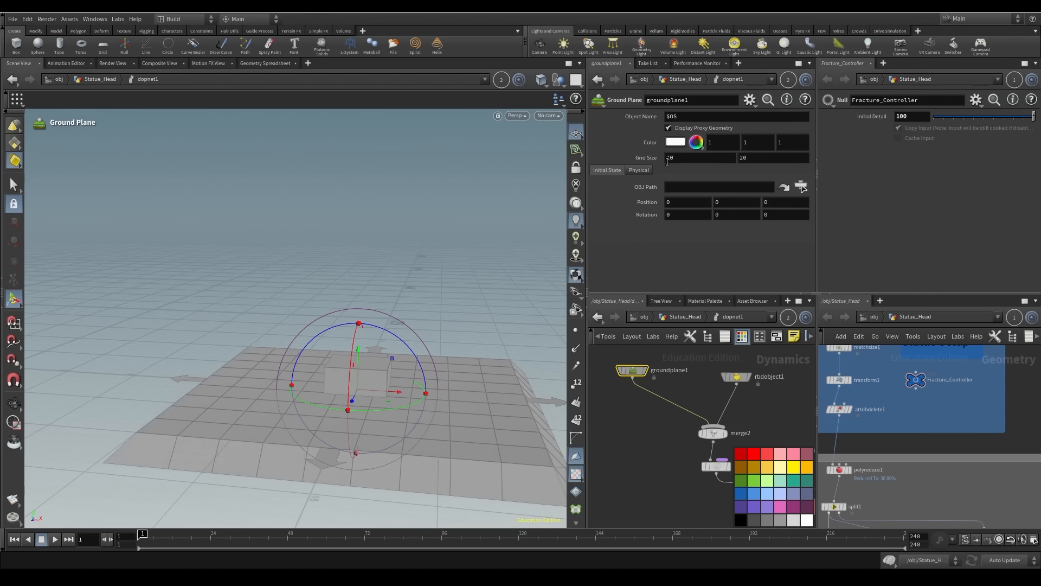
left_click(668, 128)
key("Escape")
left_click_drag(457, 350, 426, 370)
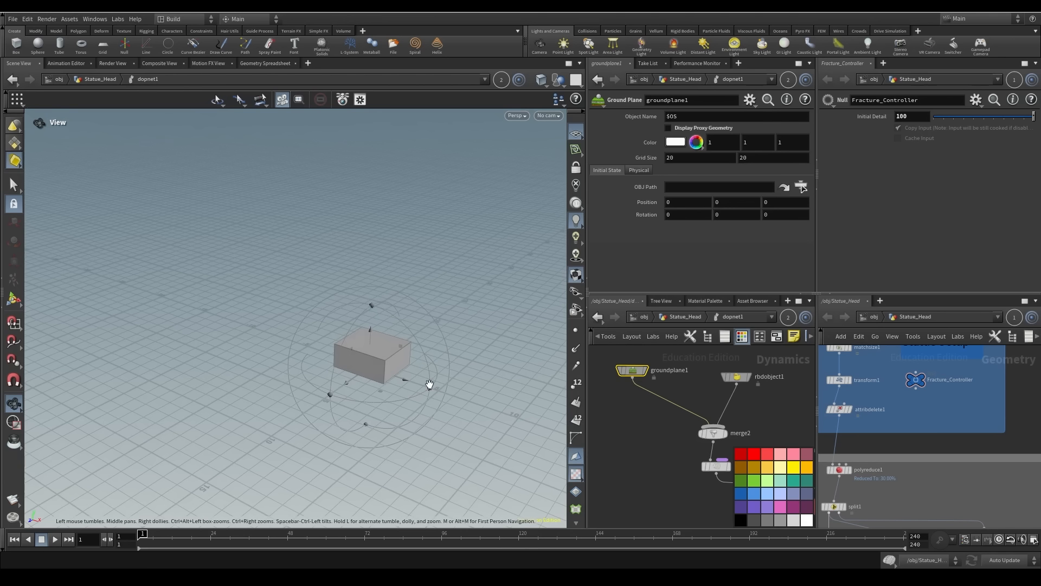
Add an RBD Packed Object near the base RBD object and rename it Sculpture
middle_click_drag(657, 450, 601, 475)
middle_click_drag(727, 444, 696, 462)
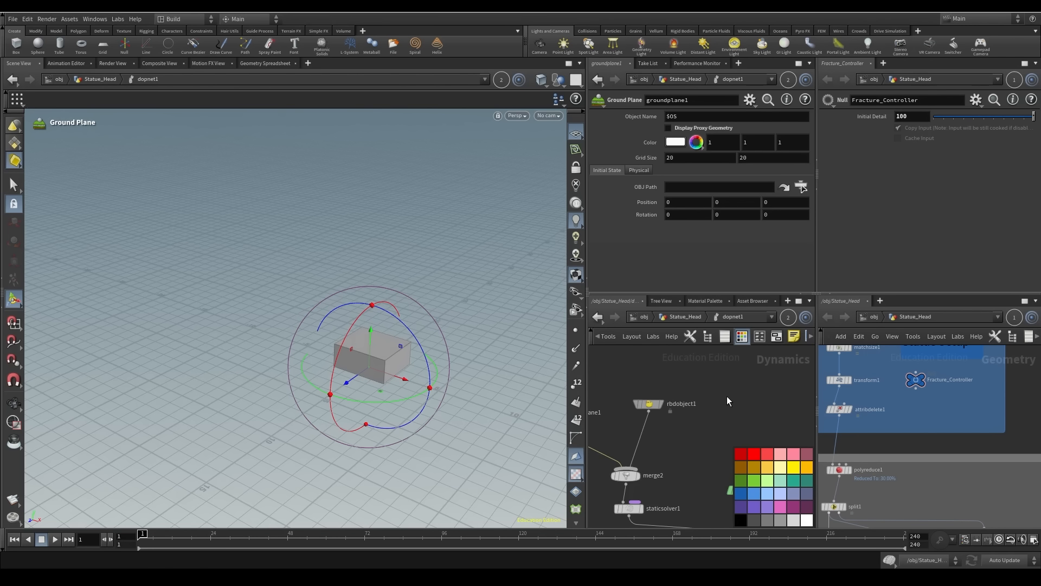
key("Tab")
type("rbd pack")
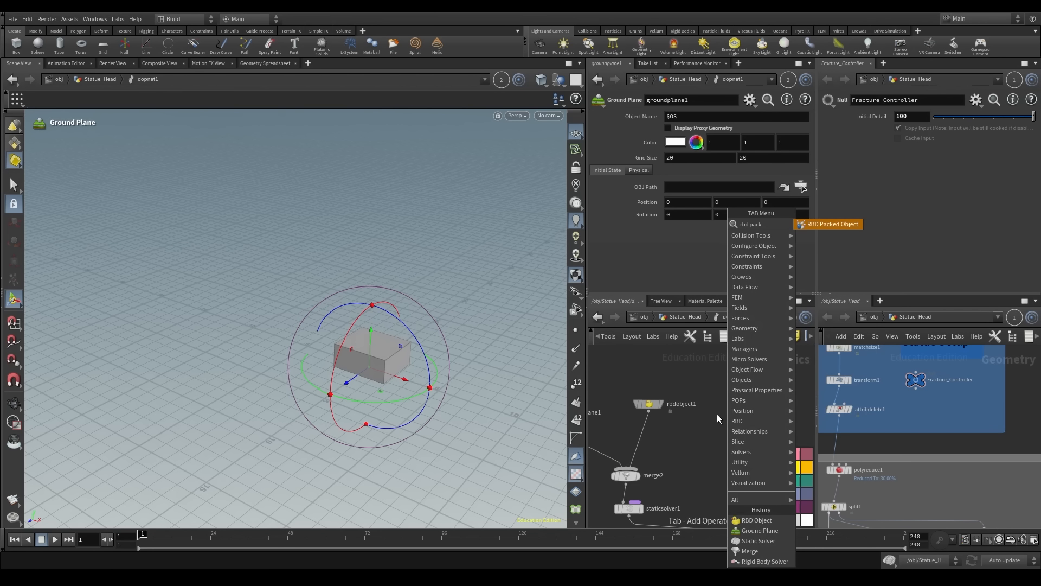
left_click(833, 223)
left_click(730, 383)
double_click(769, 383)
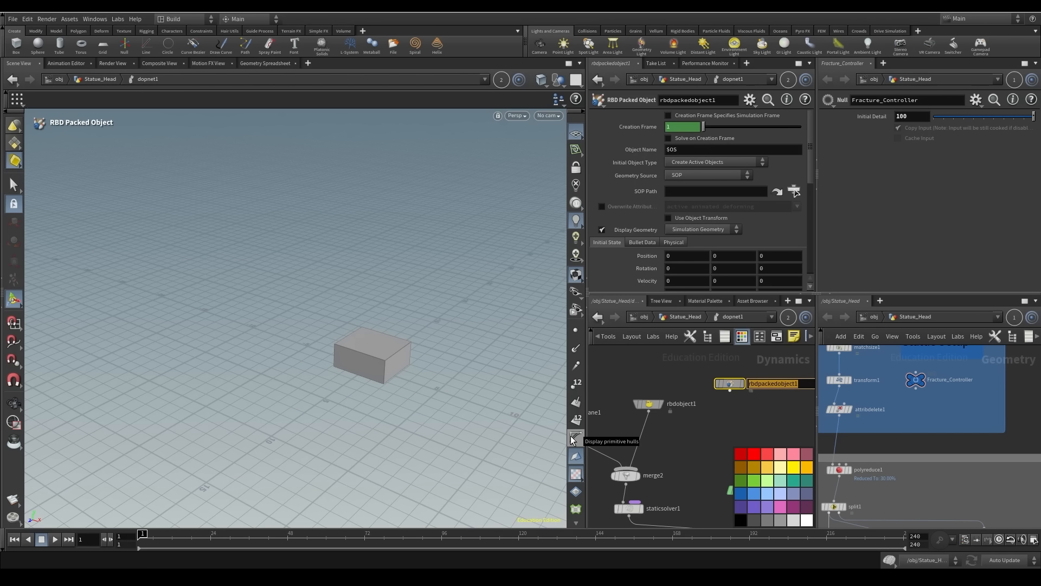
type("Sculpture")
key("Return")
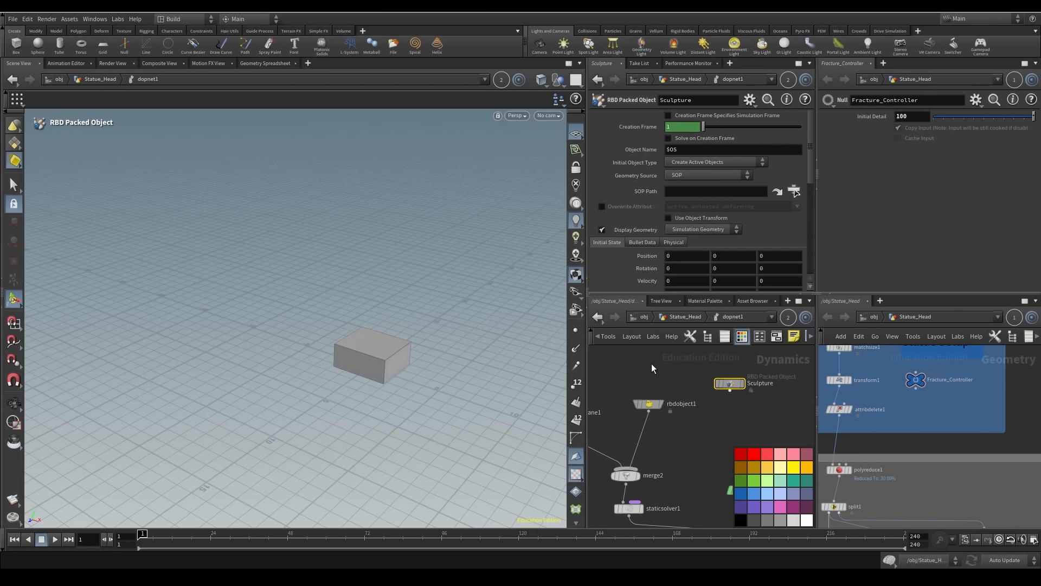
Wire Sculpture into the Objects input of the rigid body solver and insert a Merge node on that connection
left_click(704, 448)
middle_click_drag(760, 419, 672, 390)
left_click(642, 366)
left_click(647, 456)
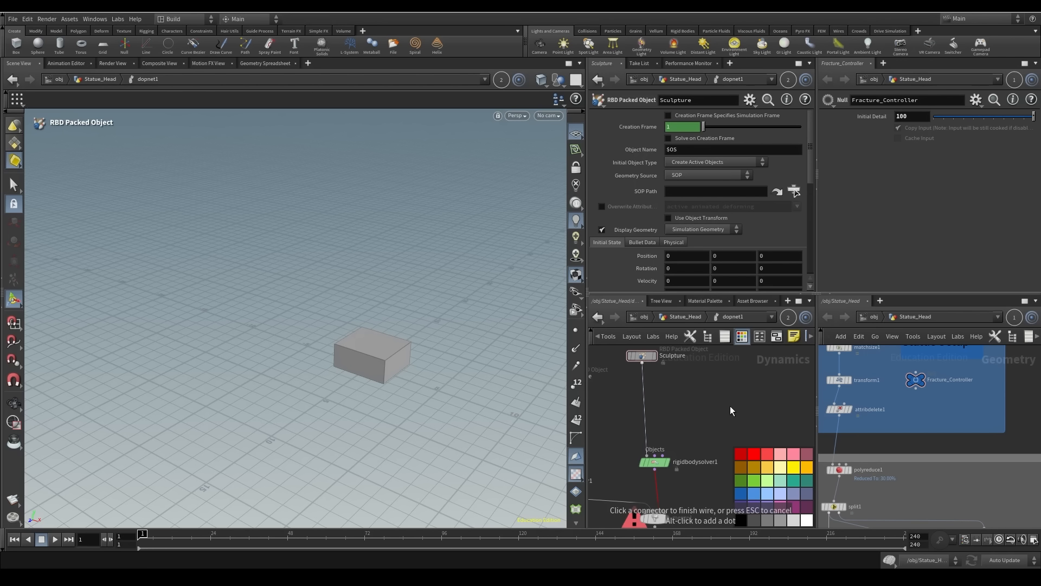
key("Tab")
type("mer")
key("Return")
left_click(720, 412)
left_click_drag(724, 412, 648, 413)
Add a second RBD Packed Object beside Sculpture and name it Projectile
key("Tab")
type("rbd packed")
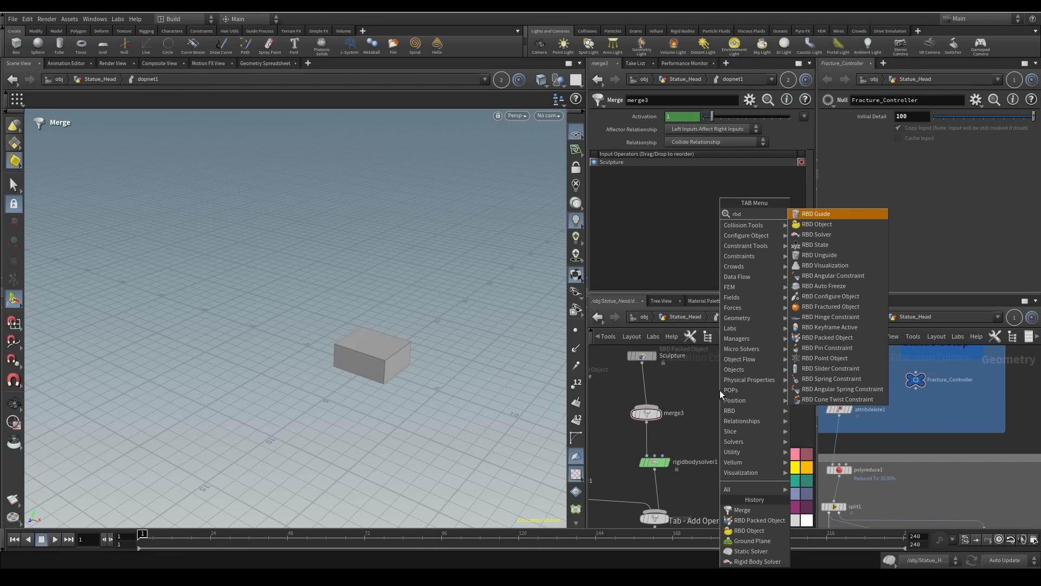
key("Return")
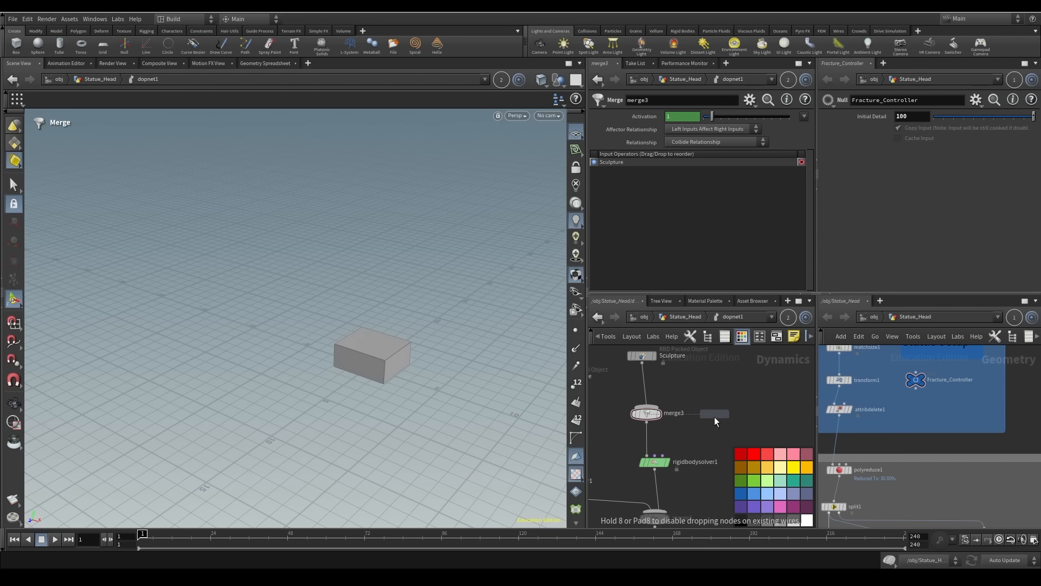
left_click(717, 378)
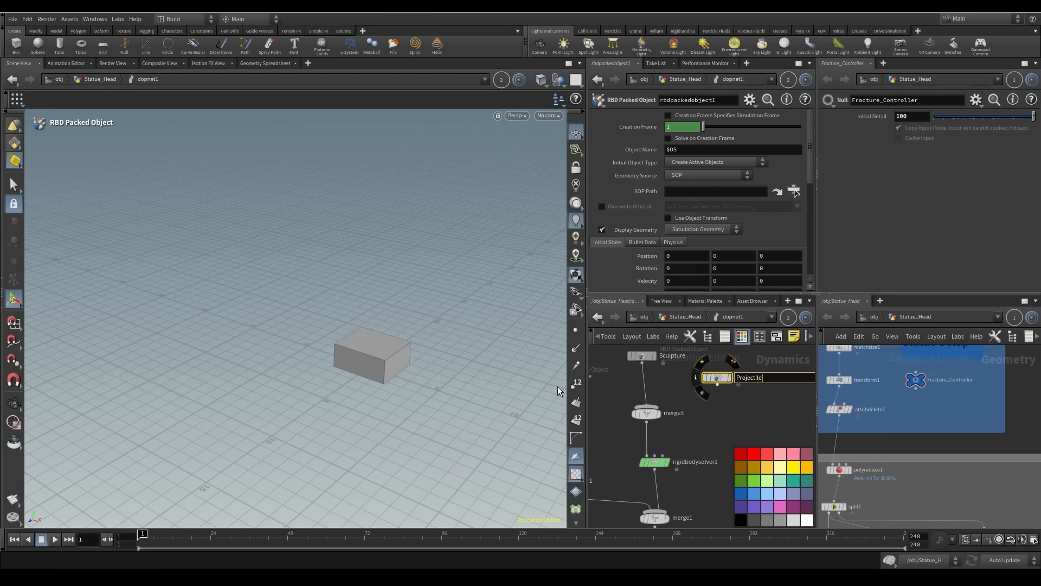
key("Return")
Shift Sculpture sideways and connect Projectile to the merge feeding the rigid body solver
middle_click_drag(758, 422, 769, 472)
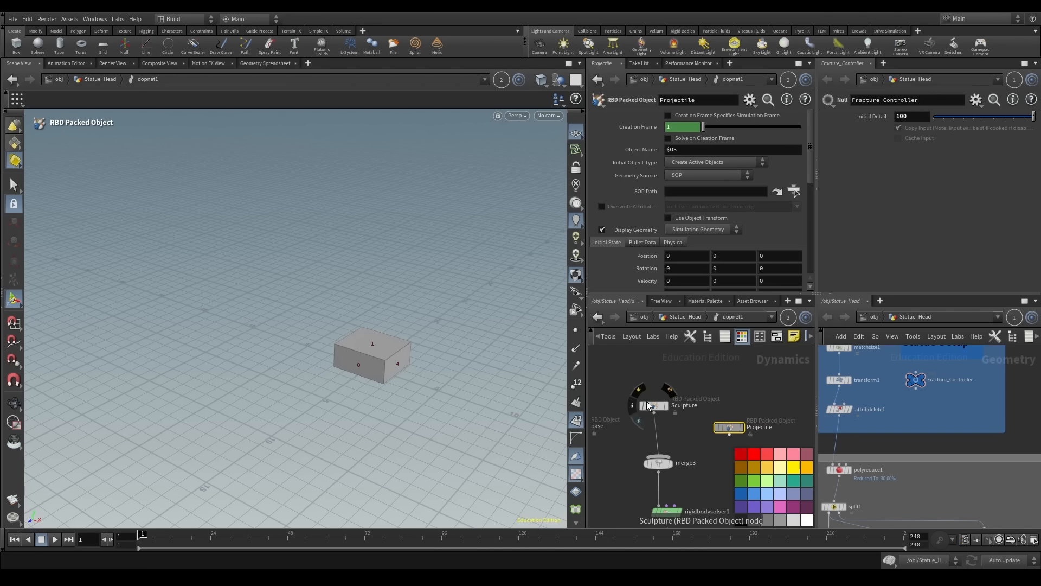
left_click_drag(654, 408, 629, 413)
middle_click_drag(725, 464, 756, 435)
left_click_drag(760, 407, 695, 427)
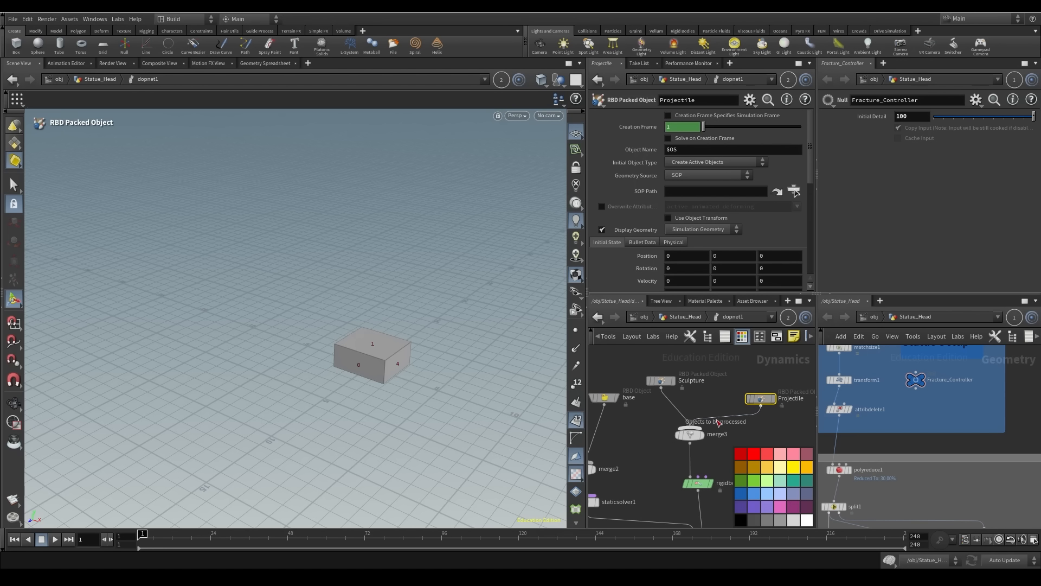
middle_click_drag(716, 458, 606, 497)
Go up to the Statue_Head geometry network, turn off primitive numbers, and view the whole statue and network
left_click(729, 413)
key("u")
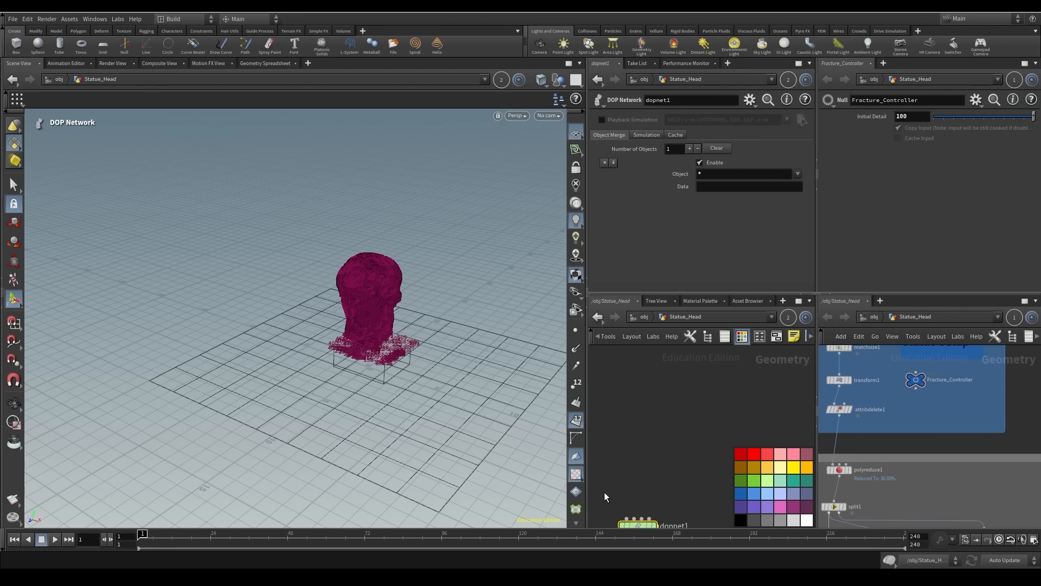
left_click(576, 420)
left_click(393, 367)
left_click_drag(393, 367, 432, 317, "alt")
key("h")
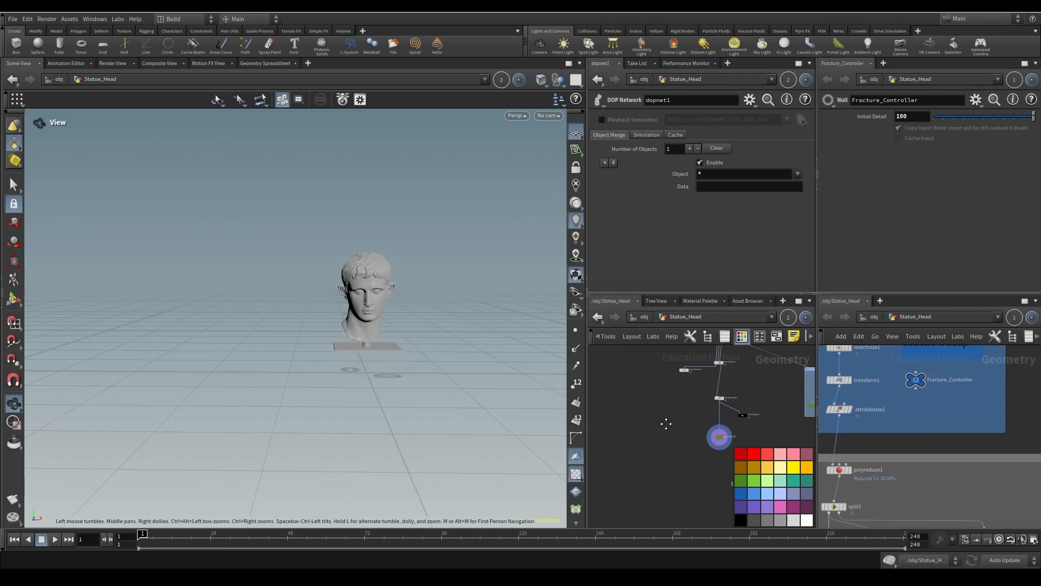
Add a Sphere with an Attribute Wrangle connected below it
key("Tab")
type("sphere")
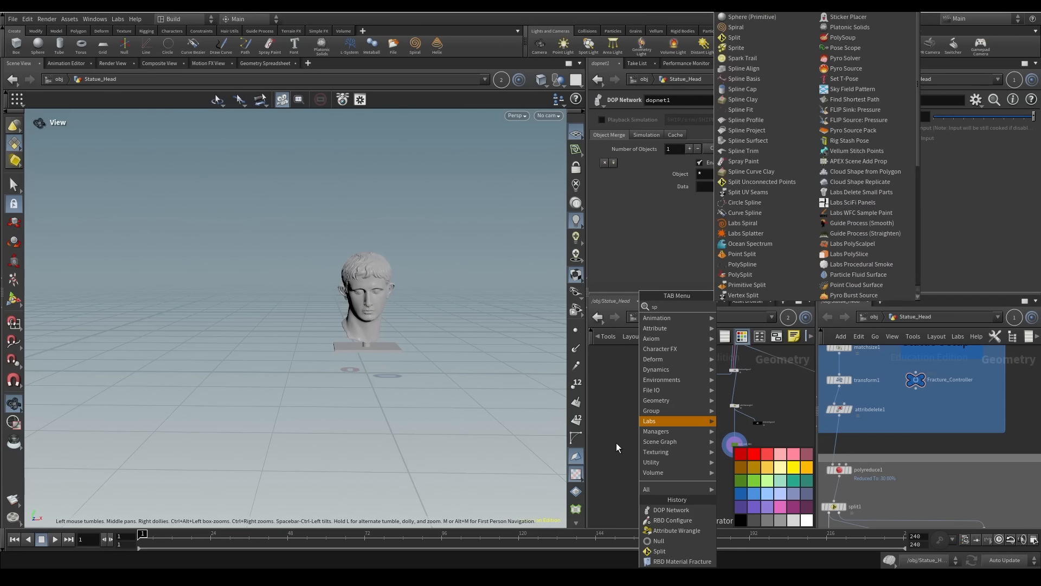
key("Return")
left_click(645, 457)
key("Tab")
type("attribute wrangle")
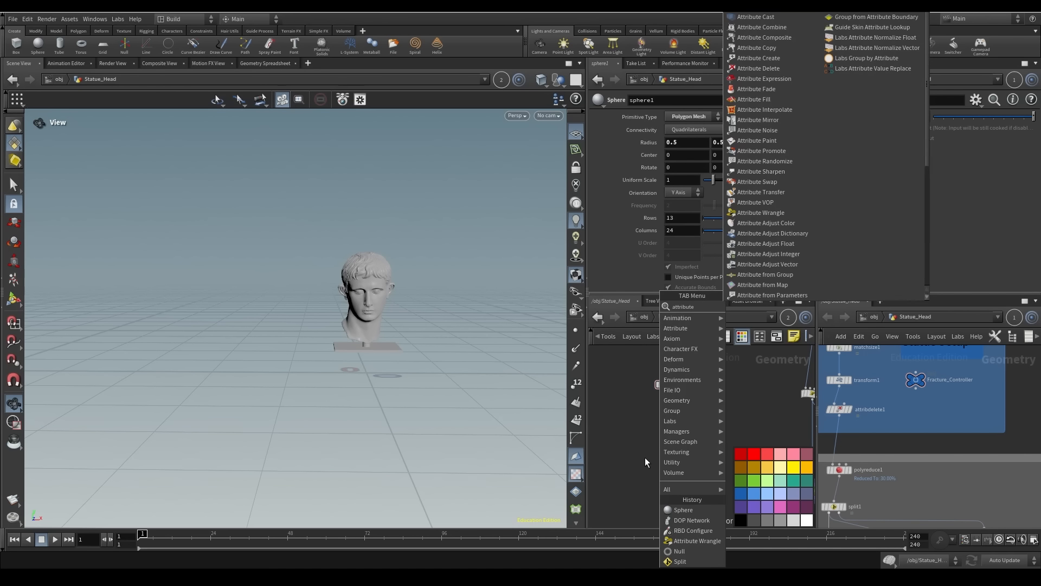
key("Return")
key("Return")
Move the sphere up and out in front of the statue's face, centred at about 0, 4.95, 8.38
left_click_drag(454, 422, 331, 379, "alt")
left_click_drag(412, 386, 473, 271)
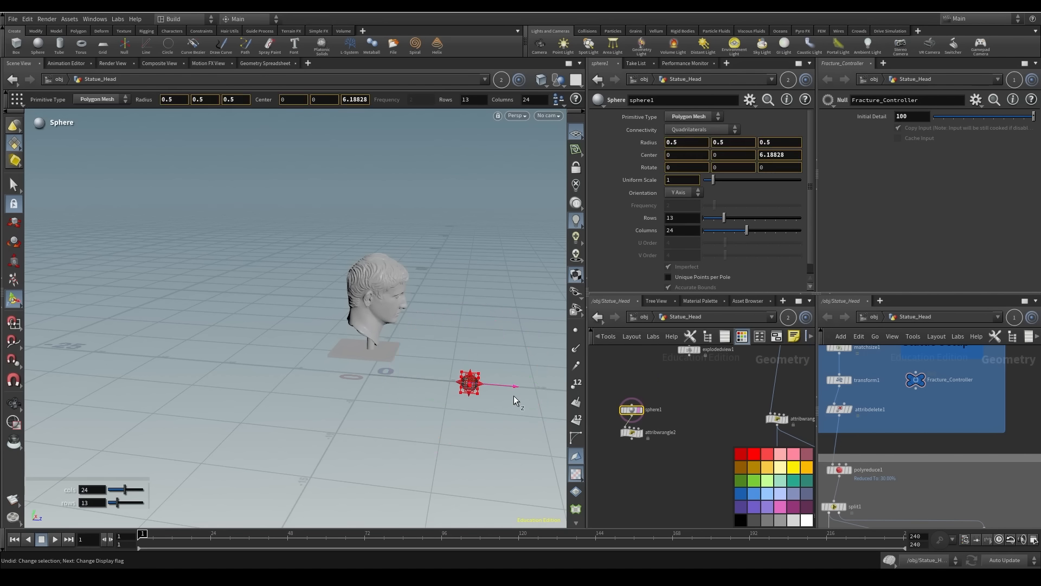
key("Return")
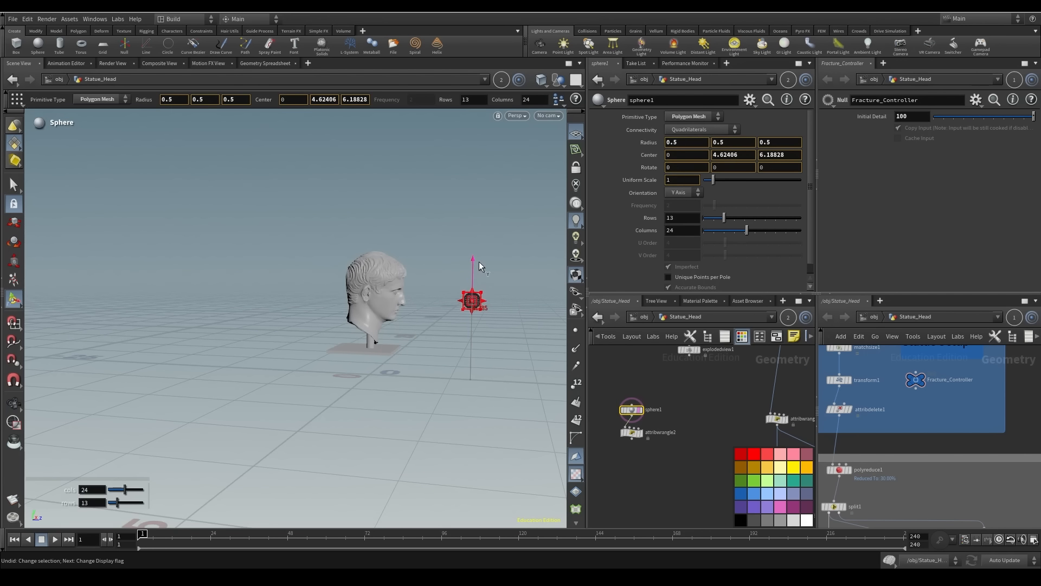
left_click_drag(411, 392, 310, 428, "alt")
left_click_drag(360, 450, 367, 379, "alt")
left_click_drag(361, 321, 396, 332)
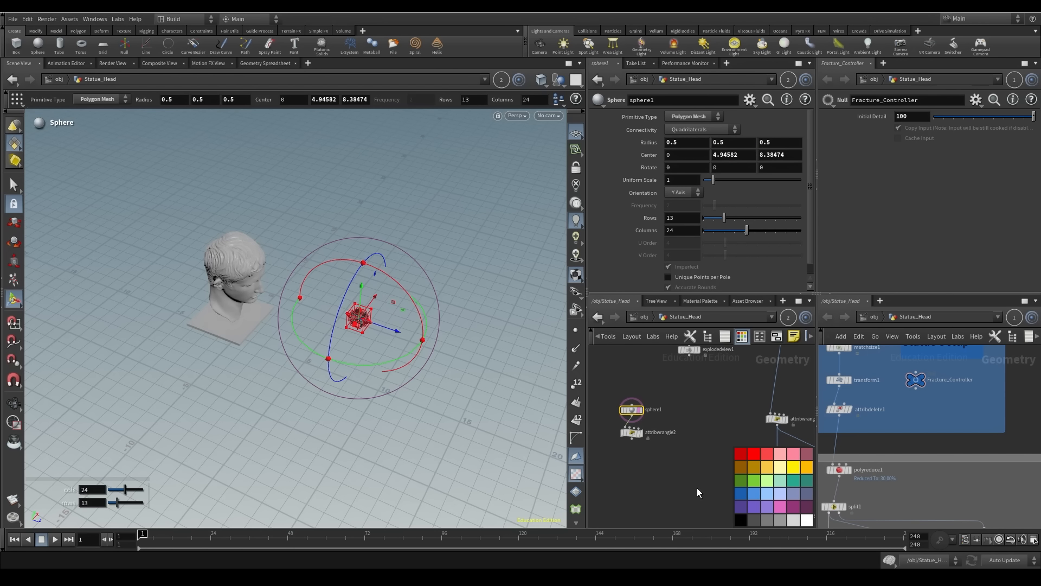
Write @v = chv('velocity'); in the sphere's wrangle, create its Velocity parameter, and set the Z value to -20
left_click(642, 435)
left_click(658, 204)
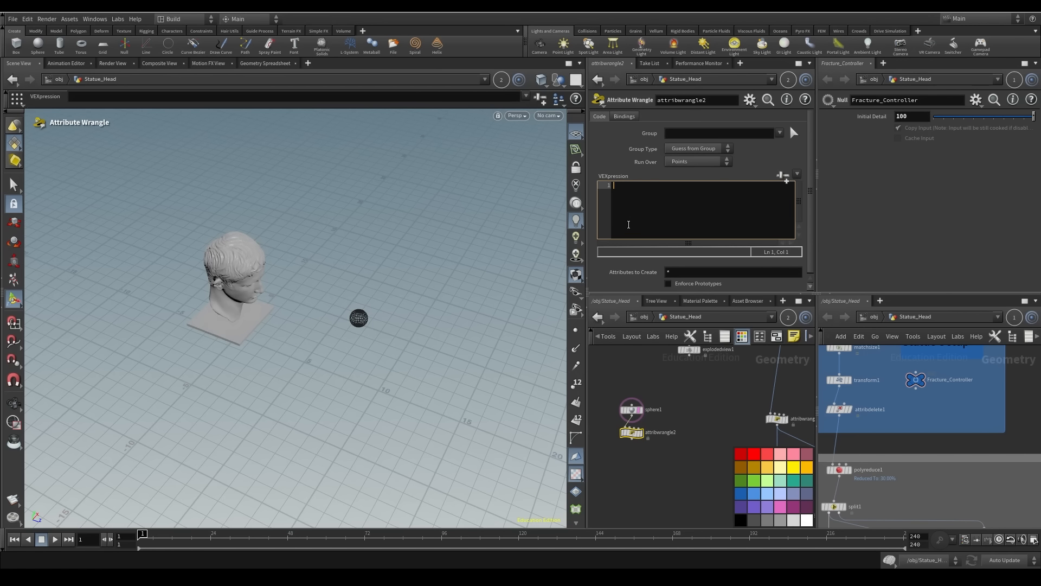
type("@v = chv('velocity');")
left_click(783, 175)
left_click(769, 173)
type("-1")
key("BackSpace")
type("20")
key("Return")
Display the sphere's wrangle and add a Pack node below it with Transfer Attributes set to *
left_click(642, 432)
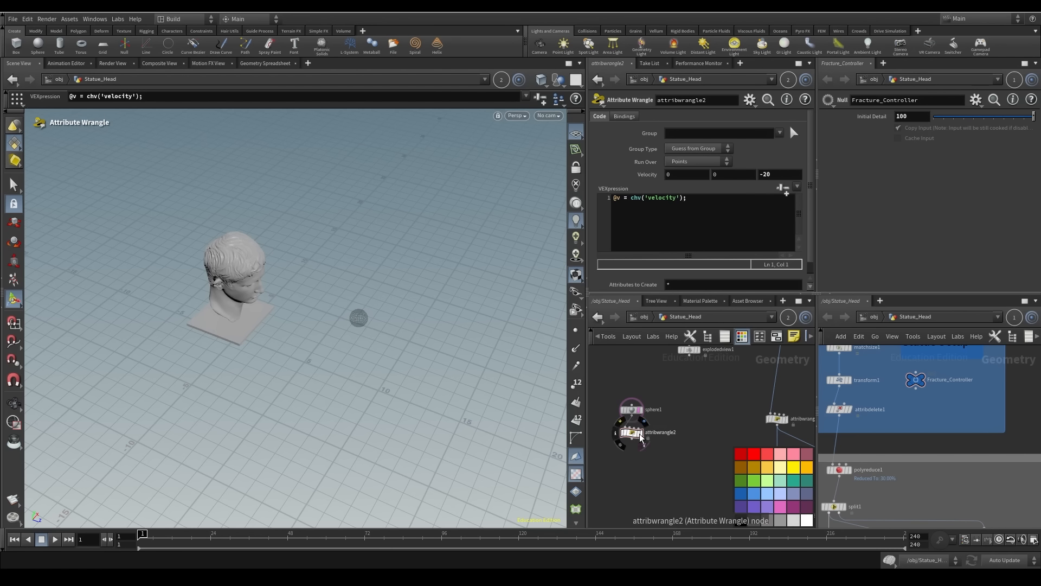
key("Tab")
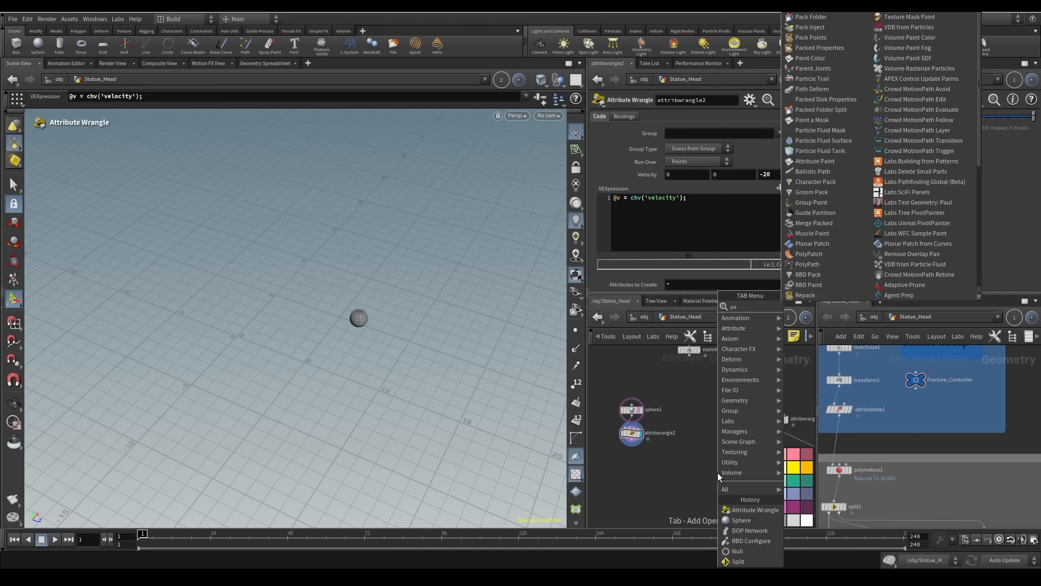
mouse_move(731, 410)
left_click(838, 309)
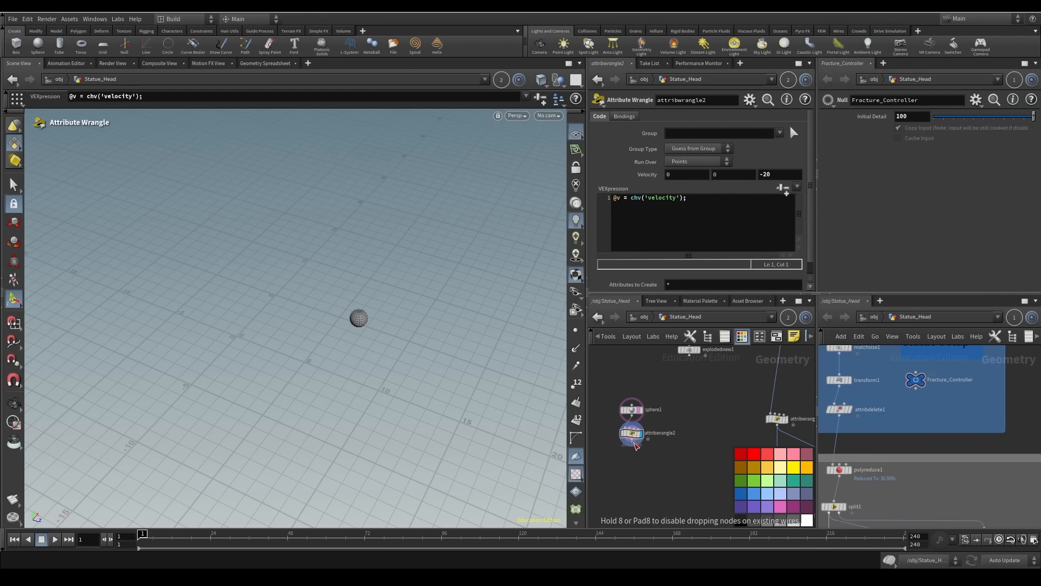
left_click(632, 470)
type("*")
Add a Null below the sphere's Pack node and rename it OUT_Bullet
left_click(705, 504)
middle_click_drag(705, 504, 705, 429)
key("Tab")
type("null")
key("Return")
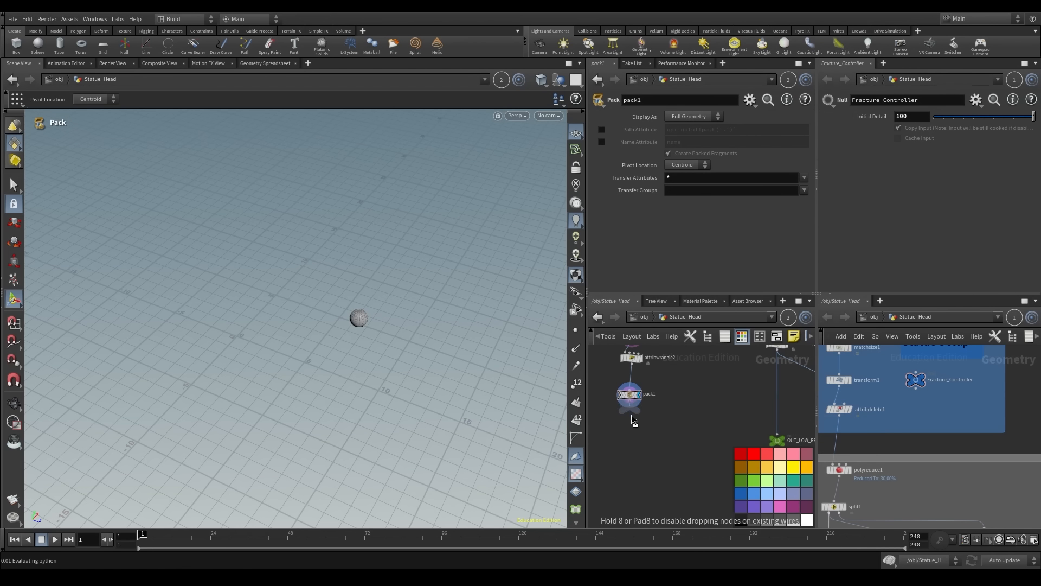
left_click(629, 441)
double_click(649, 441)
type("OUT_Bullet")
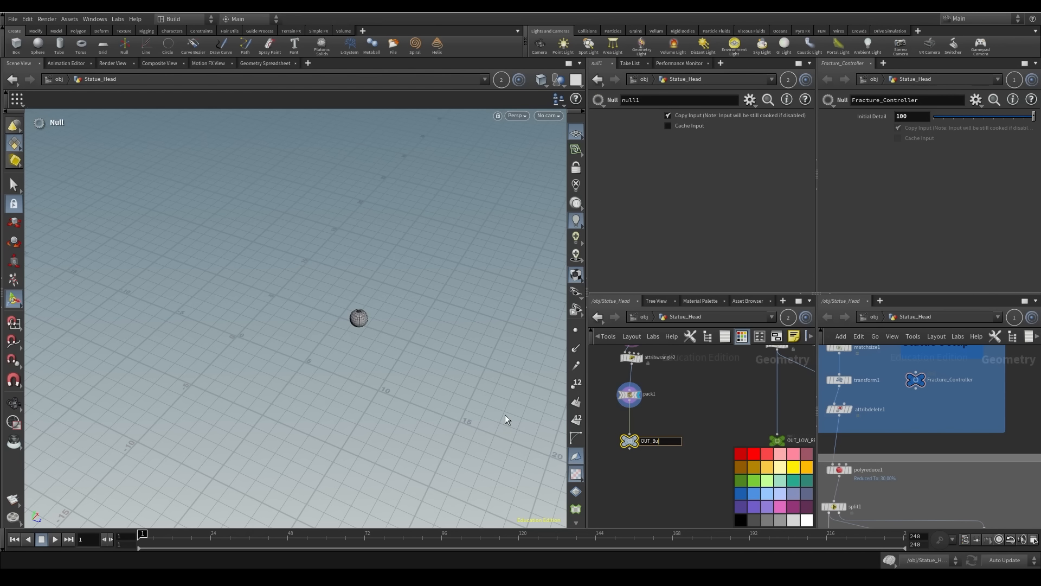
key("Return")
Return to the DOP network and set Sculpture's SOP Path to /obj/Statue_Head/OUT_LOW_RES
mouse_move(720, 456)
middle_mouse_down()
mouse_move(671, 358)
mouse_move(700, 442)
middle_mouse_up()
double_click(668, 448)
middle_click_drag(639, 427, 754, 438)
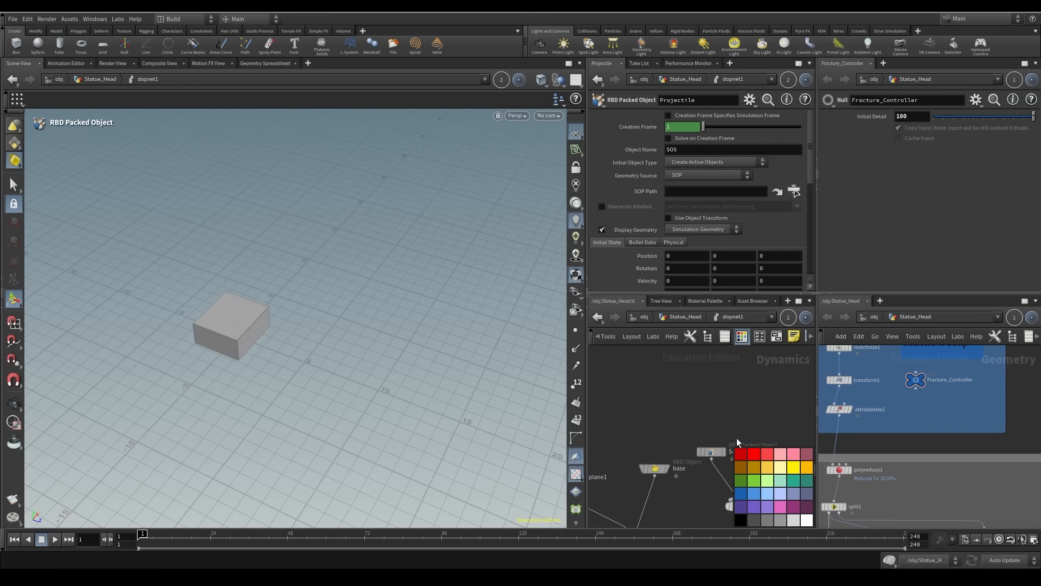
left_click(709, 450)
left_click(794, 191)
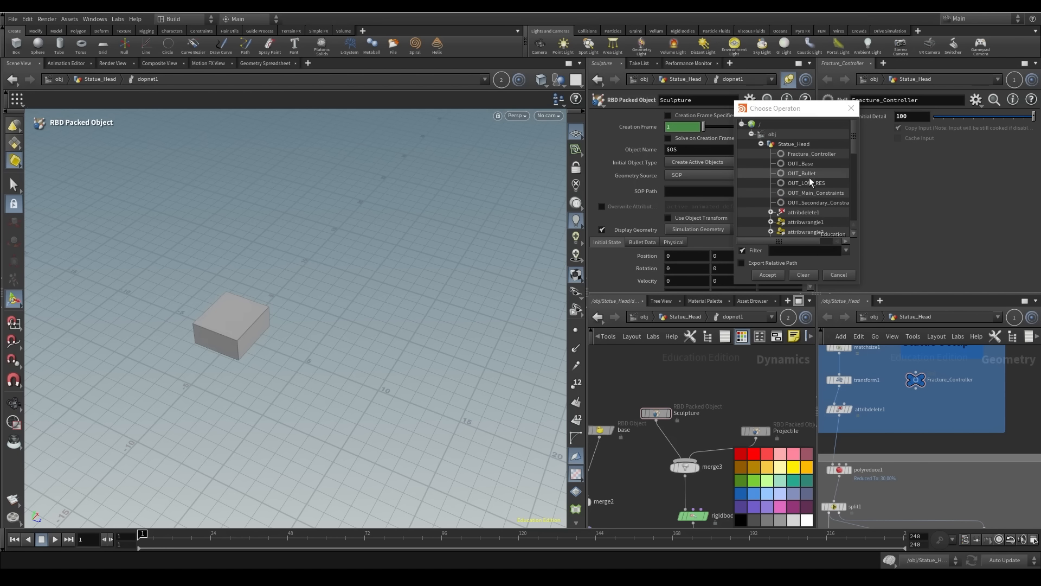
left_click(819, 182)
left_click(768, 276)
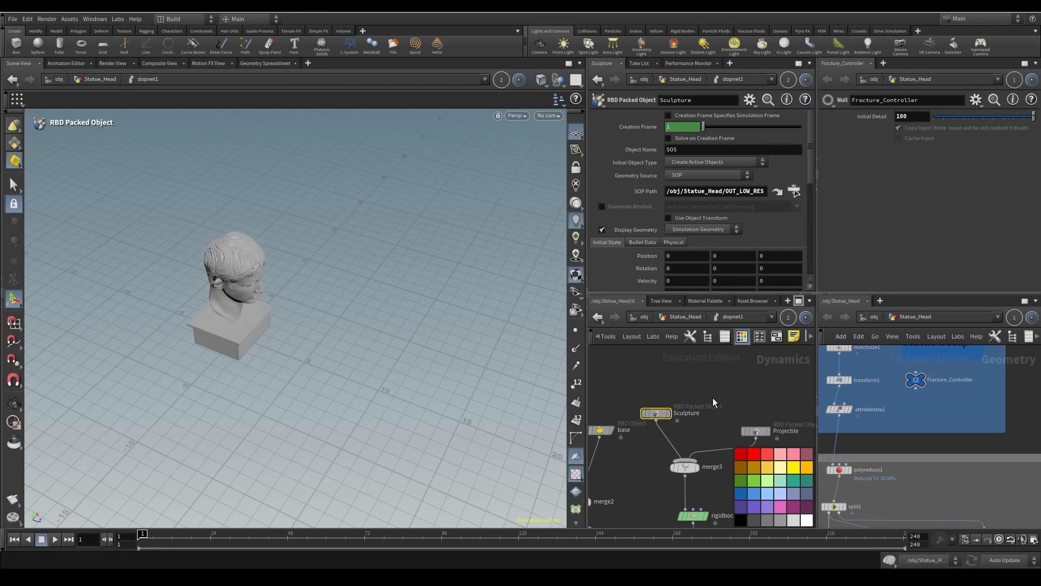
Set Projectile's SOP Path to /obj/Statue_Head/OUT_Bullet
middle_click_drag(755, 461, 679, 438)
left_click(687, 409)
left_click(793, 191)
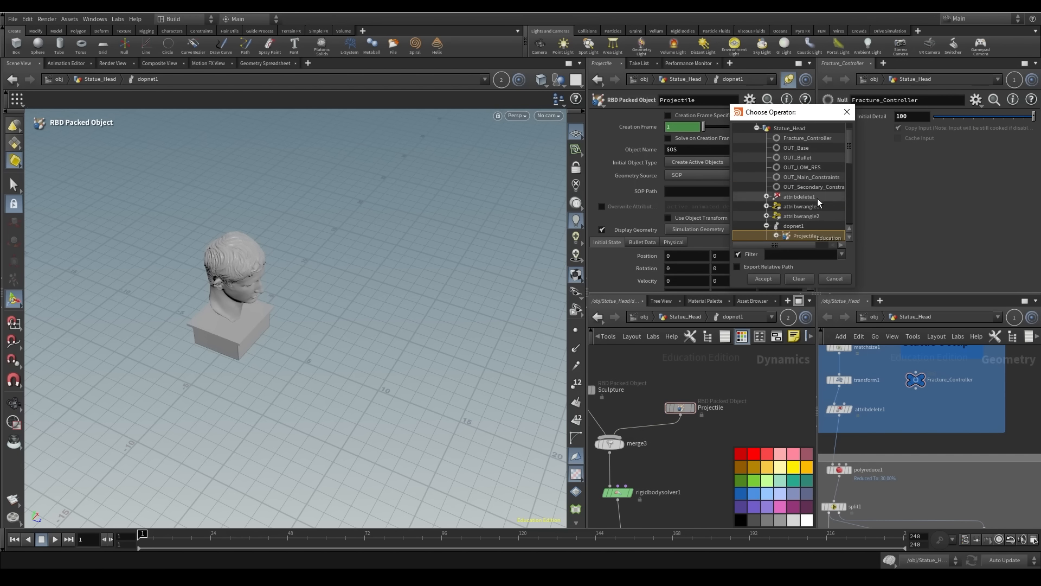
left_click(812, 157)
left_click(764, 278)
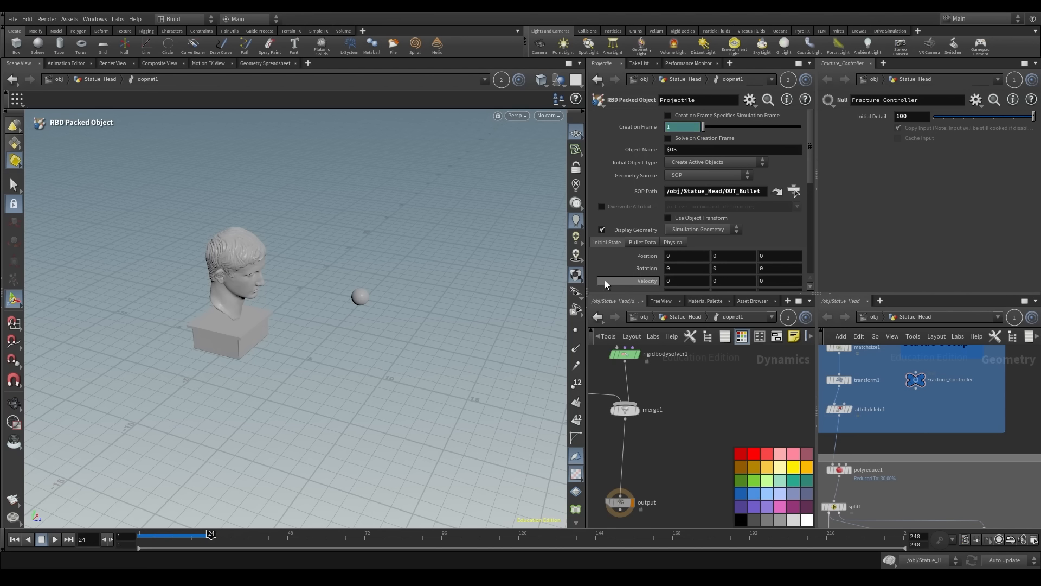
Enable Inherit Velocity from Point Velocity on Projectile
scroll(662, 269, "down", 2)
left_click(669, 268)
middle_click_drag(687, 526, 691, 490)
Play the simulation from the first frame, watch the projectile's impact on the head up close, and rewind
left_click_drag(182, 535, 137, 537)
left_click(55, 539)
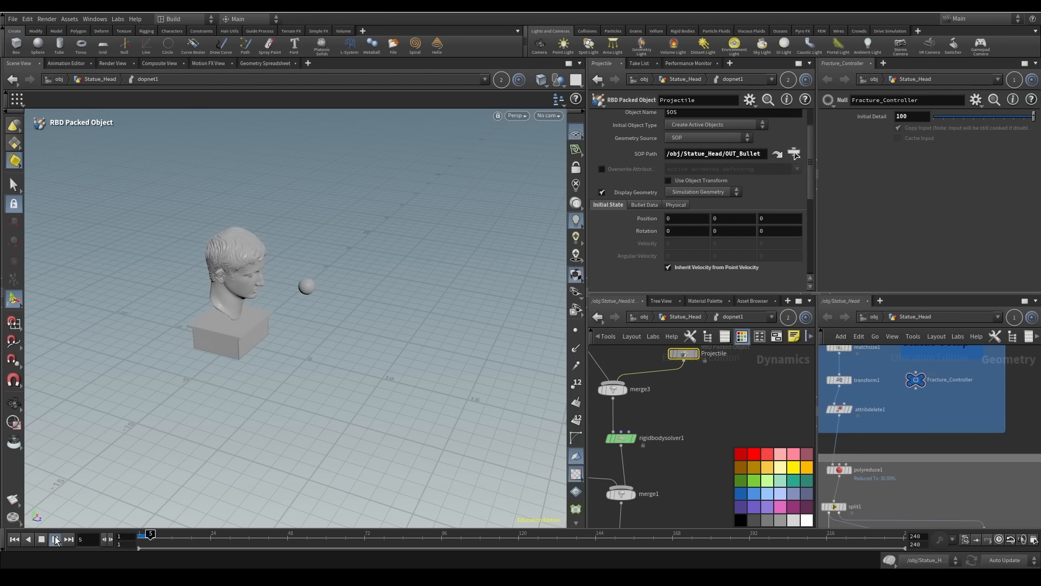
left_click_drag(298, 319, 201, 293, "alt")
middle_click_drag(336, 285, 356, 314, "alt")
right_click_drag(356, 264, 496, 254, "alt")
left_click_drag(375, 282, 371, 271, "alt")
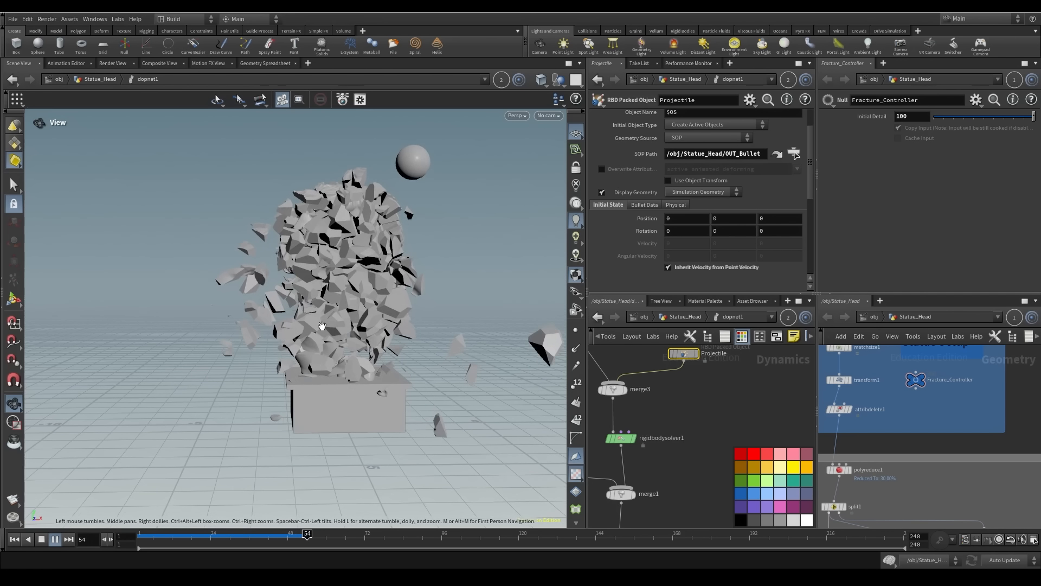
left_click(15, 539)
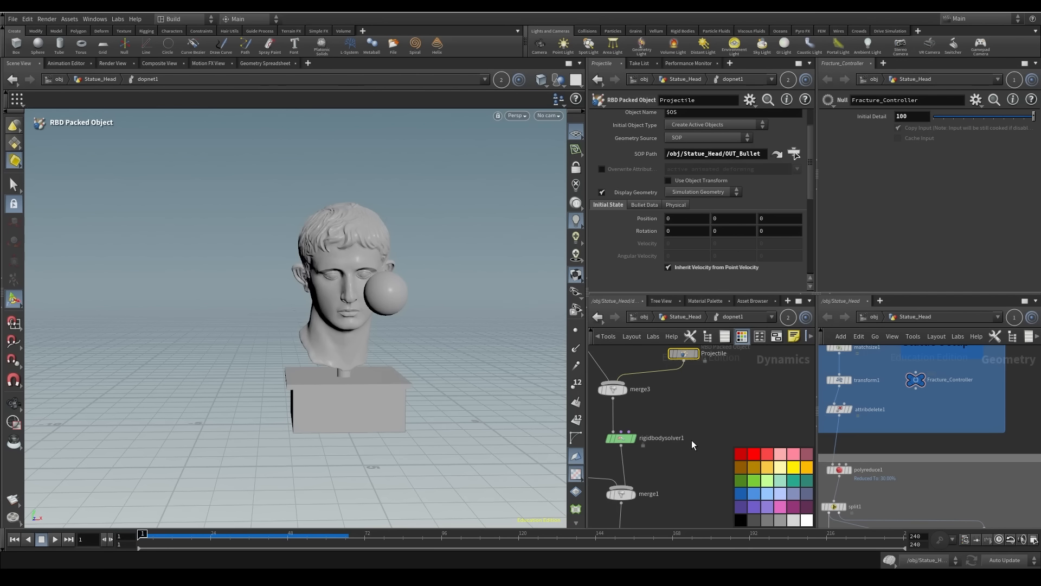
Add a Gravity Force and insert it between the final merge and the output node
scroll(692, 445, "down", 3)
key("Tab")
type("grav")
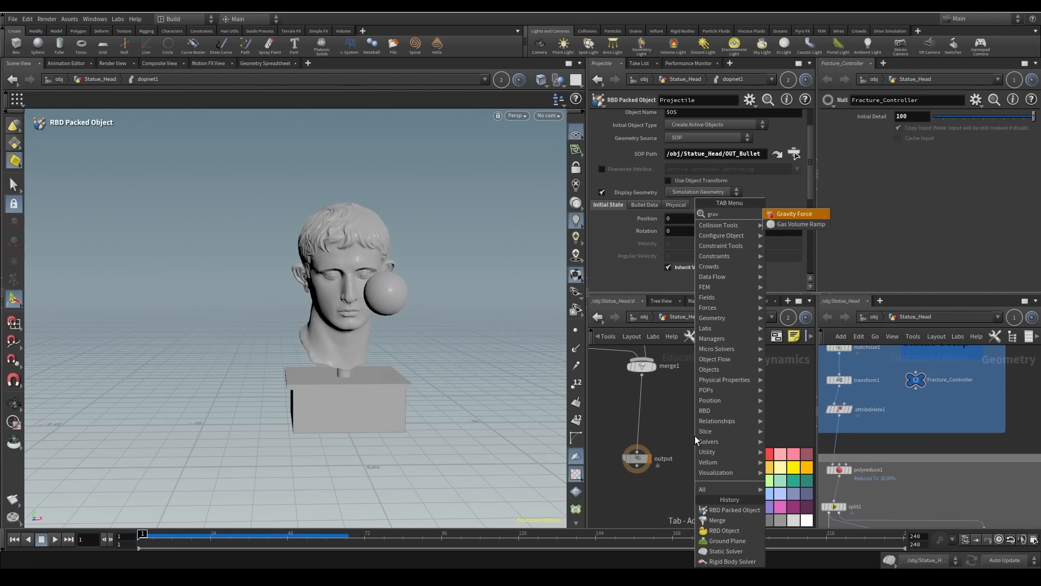
key("Return")
left_click(624, 422)
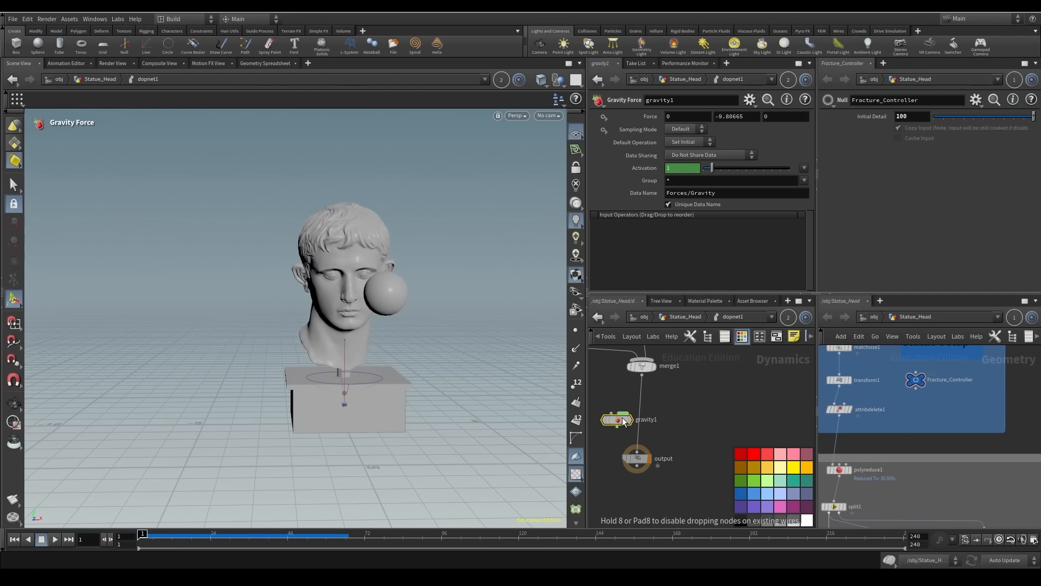
left_click_drag(647, 422, 646, 422)
Move the output node farther below the Gravity Force and play the simulation
middle_click_drag(721, 384, 761, 363)
left_click_drag(686, 440, 686, 481)
left_click(55, 538)
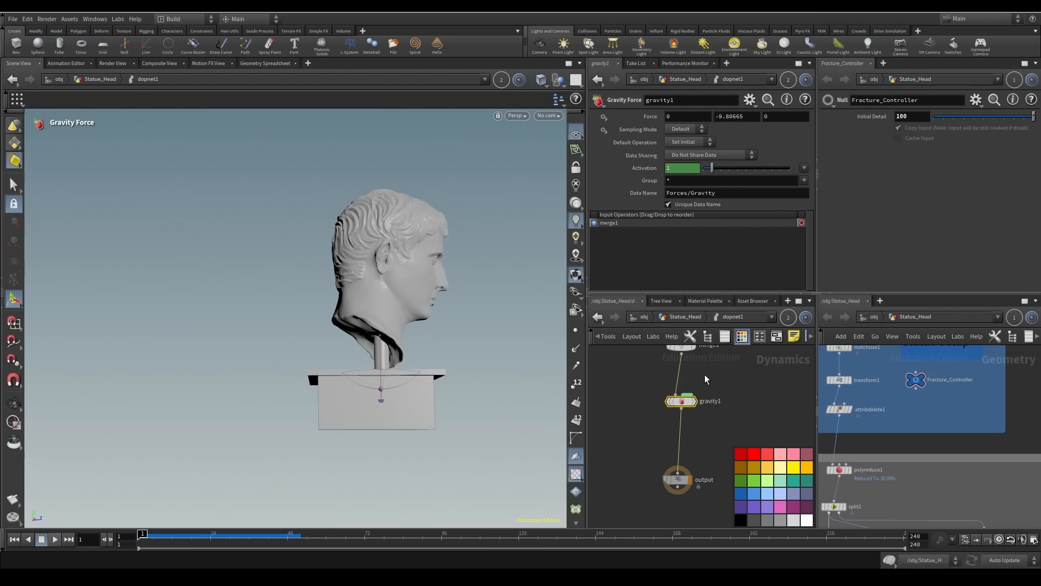
middle_click_drag(692, 507, 664, 435)
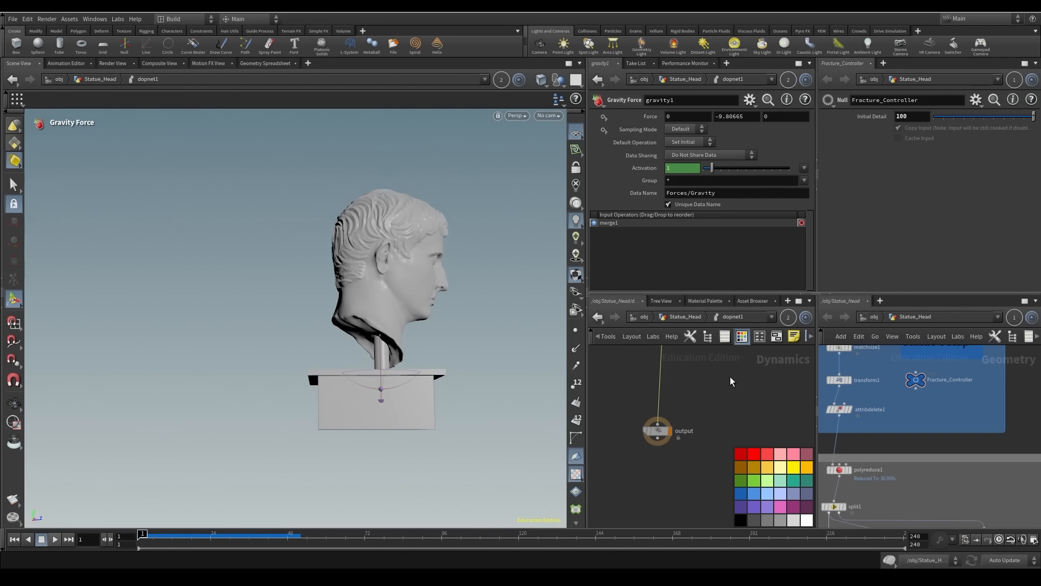
Add a Constraint Network node and insert it between the Gravity Force and the output node
middle_click_drag(728, 347, 712, 424)
key("Tab")
type("con")
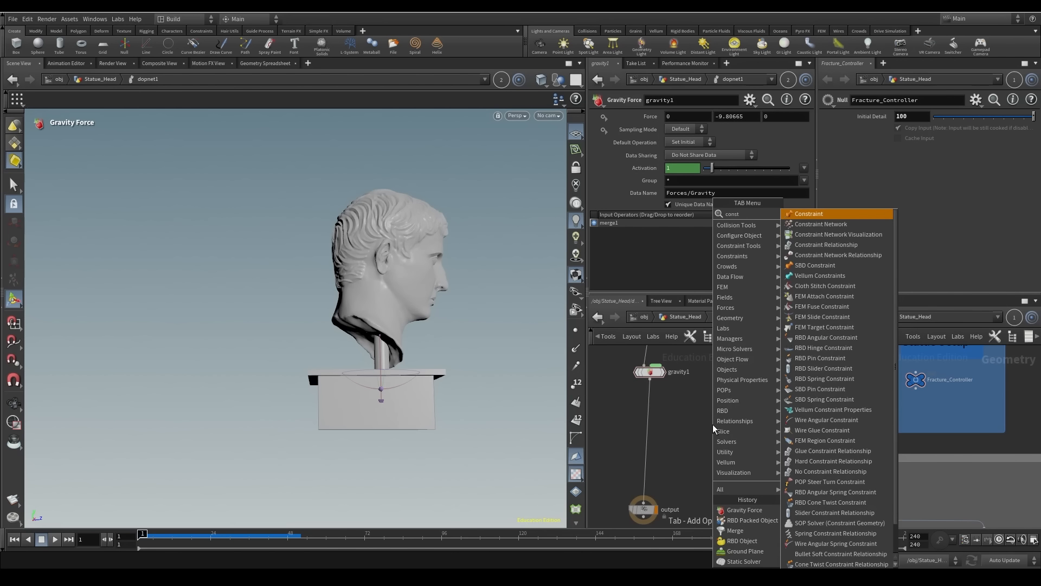
left_click(858, 219)
left_click(695, 435)
left_click_drag(694, 435, 653, 419)
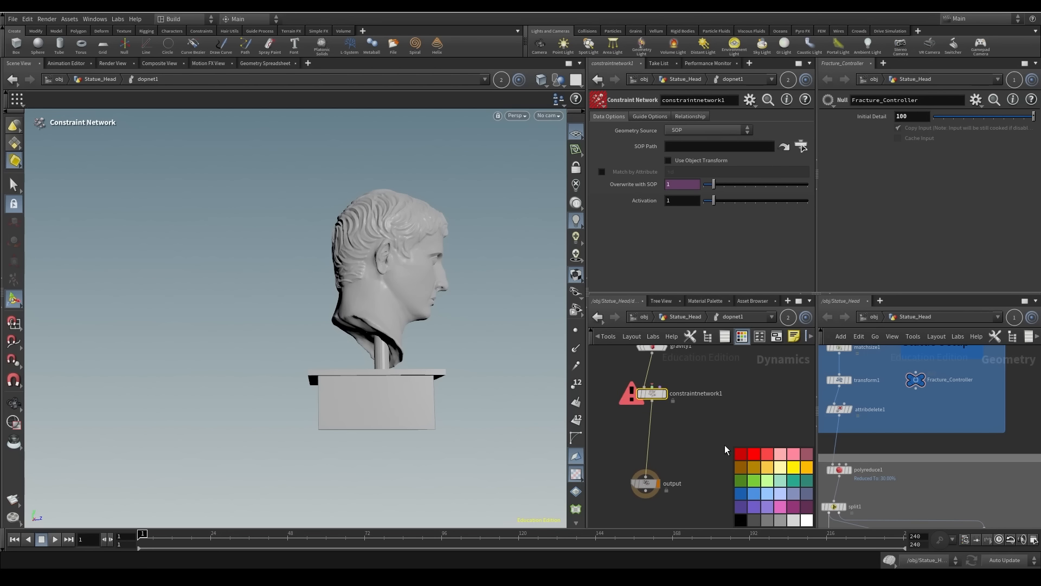
Add a Glue Constraint Relationship beside the constraint network and wire it into the network's constraint input
key("Tab")
type("glue")
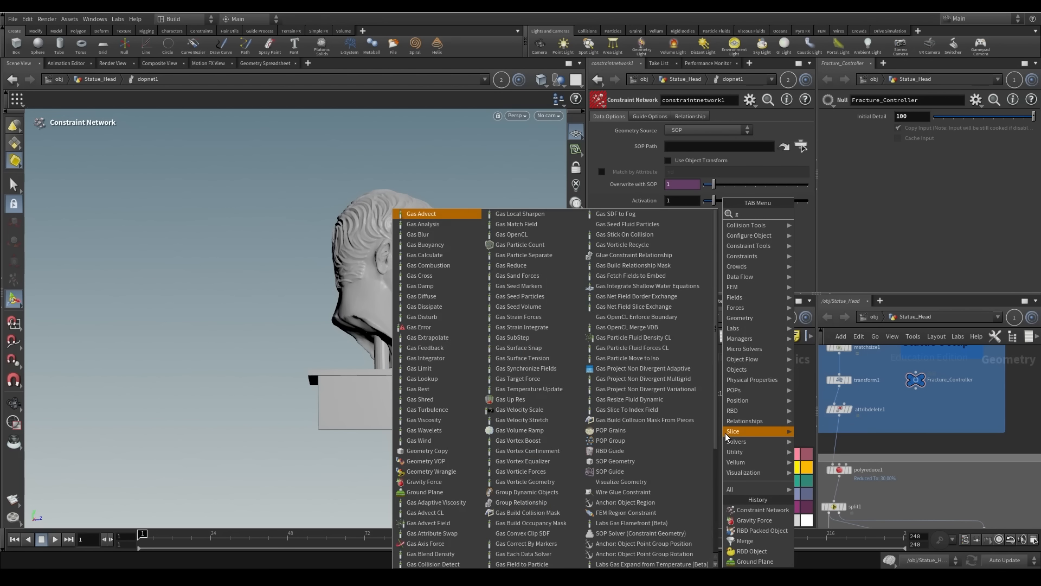
left_click(861, 214)
left_click(739, 356)
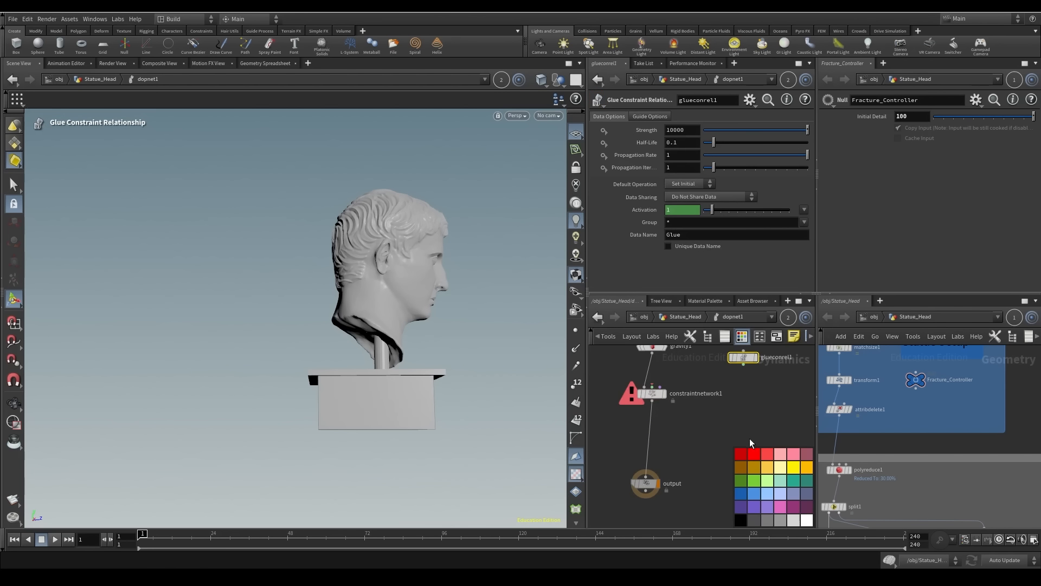
middle_click_drag(755, 395, 750, 445)
left_click_drag(740, 418, 648, 438)
Set the constraint network's SOP path to OUT_Main_Constraints in Statue_Head
left_click(648, 444)
left_click(802, 147)
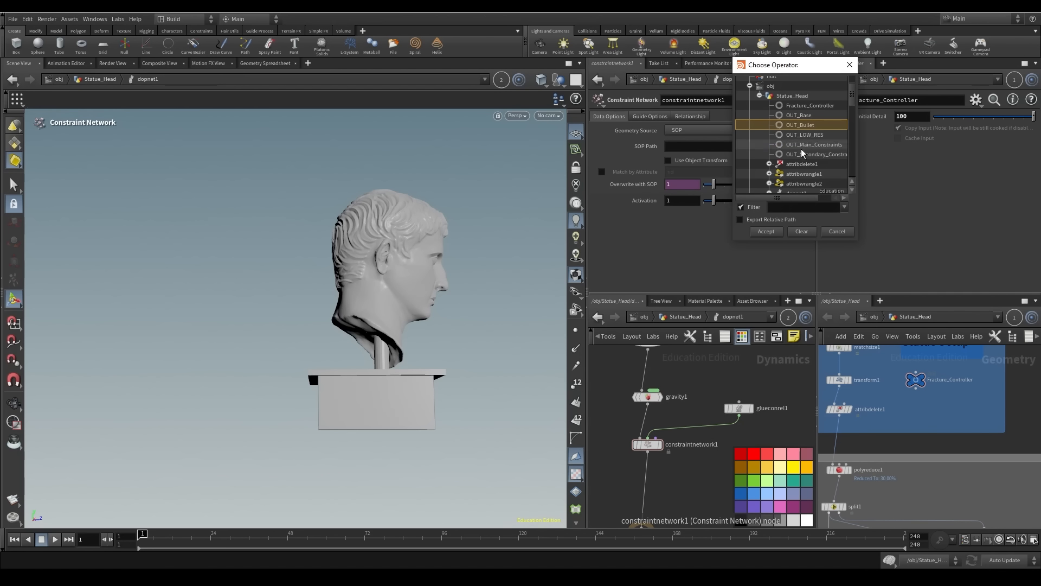
left_click(794, 145)
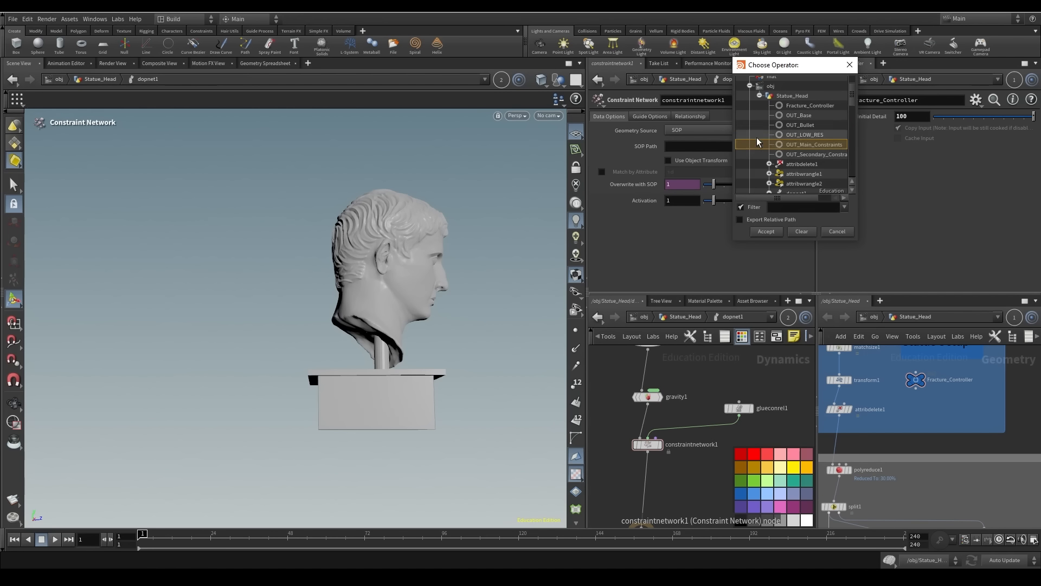
left_click(769, 232)
Play the simulation from the first frame, watch the head's impact from several angles, and rewind
middle_click_drag(685, 493, 695, 406)
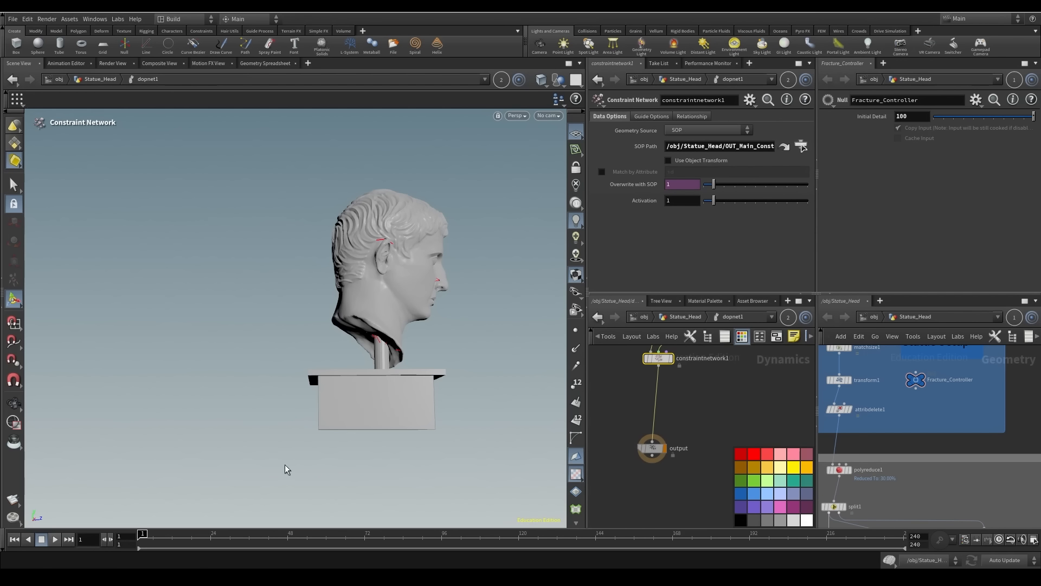
left_click_drag(441, 367, 303, 375, "alt")
middle_click_drag(480, 376, 347, 411, "alt")
left_click_drag(448, 378, 388, 363, "alt")
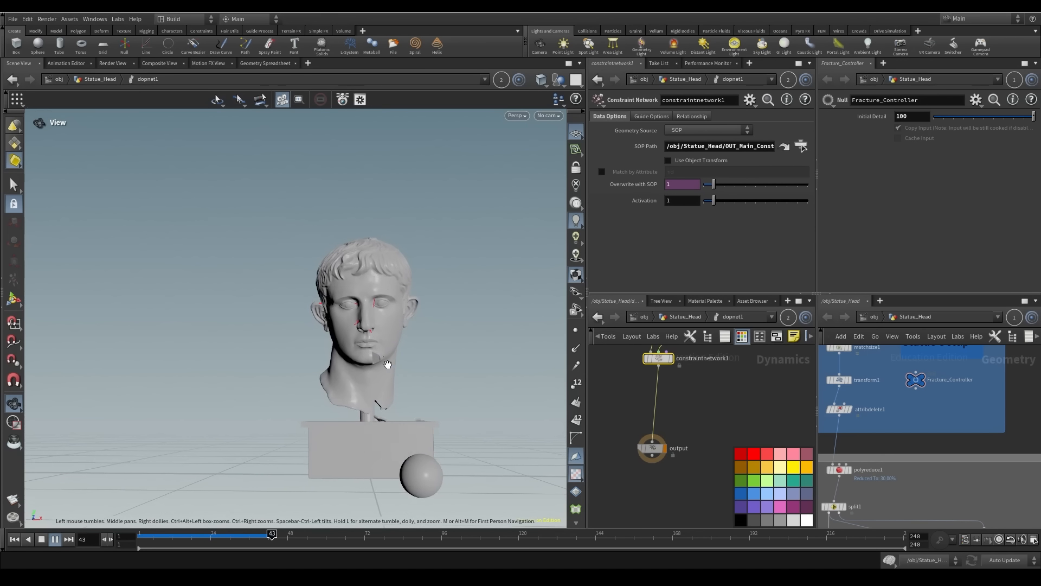
left_click(44, 540)
left_click(55, 541)
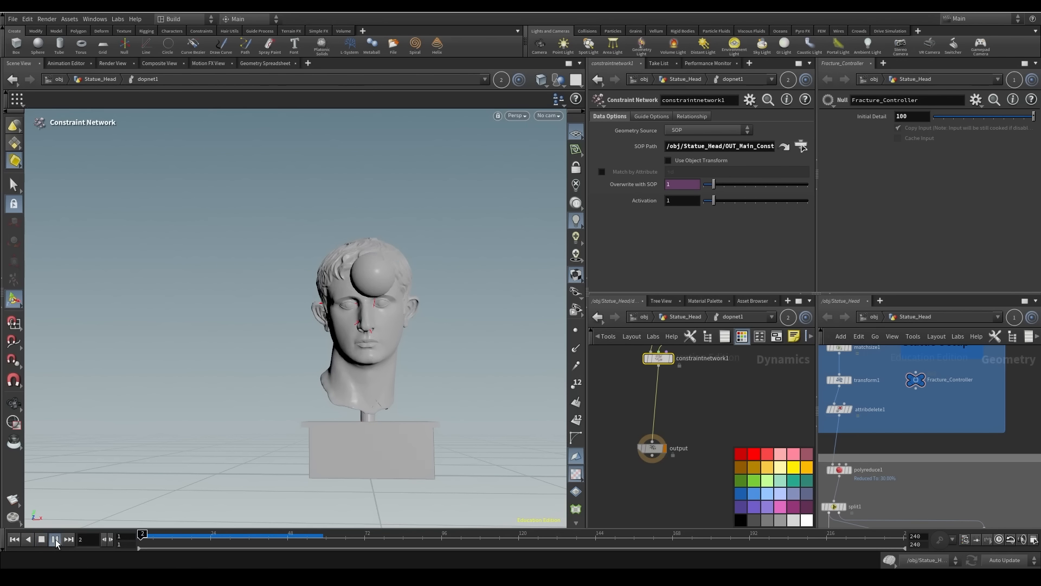
left_click_drag(342, 360, 431, 372, "alt")
left_click(42, 540)
middle_click_drag(694, 419, 635, 489)
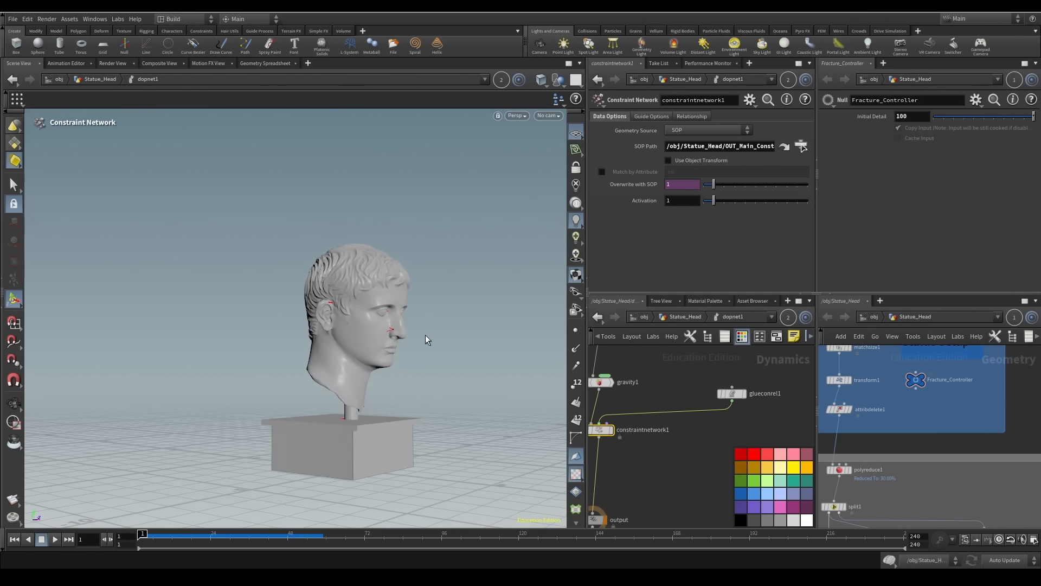
Set the strength of the Glue Constraint Relationship to 1
left_click(732, 395)
type("1")
key("Return")
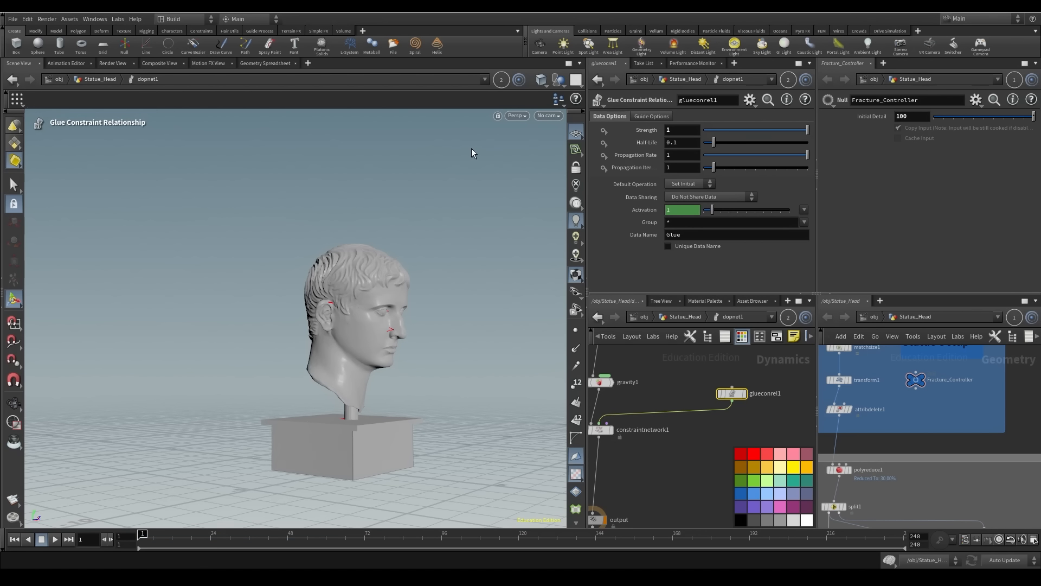
Play the simulation with the weakened glue, inspect the head's breakup from another angle, and return to the first frame
left_click(56, 538)
key("Escape")
left_click_drag(447, 346, 310, 352)
left_click_drag(97, 453, 197, 480)
left_click(15, 539)
Add a second Constraint Network and insert it between the first constraint network and the output node
middle_click_drag(685, 467, 735, 462)
left_click_drag(736, 461, 715, 447)
key("Tab")
type("const")
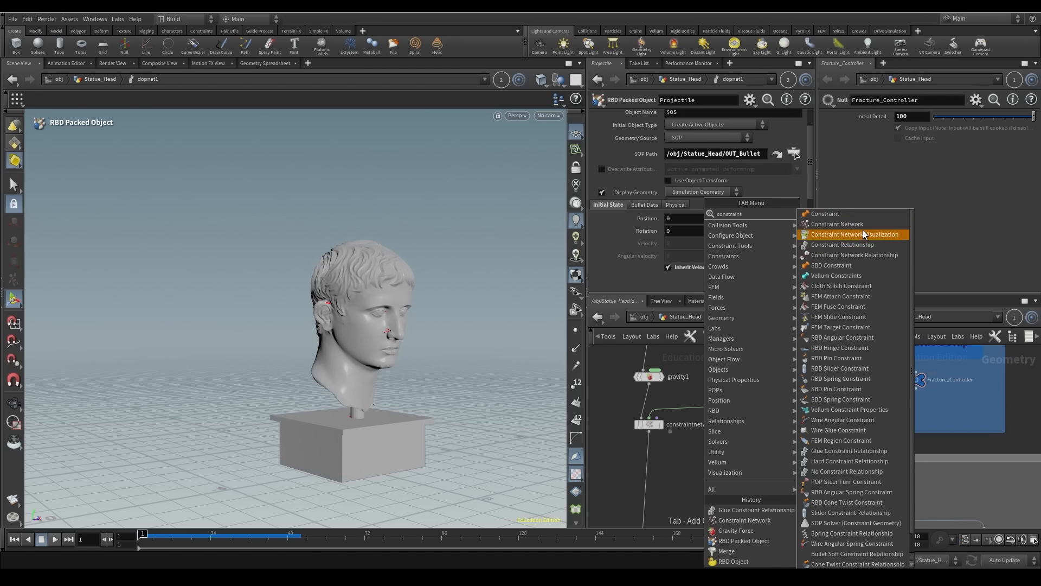
left_click(866, 236)
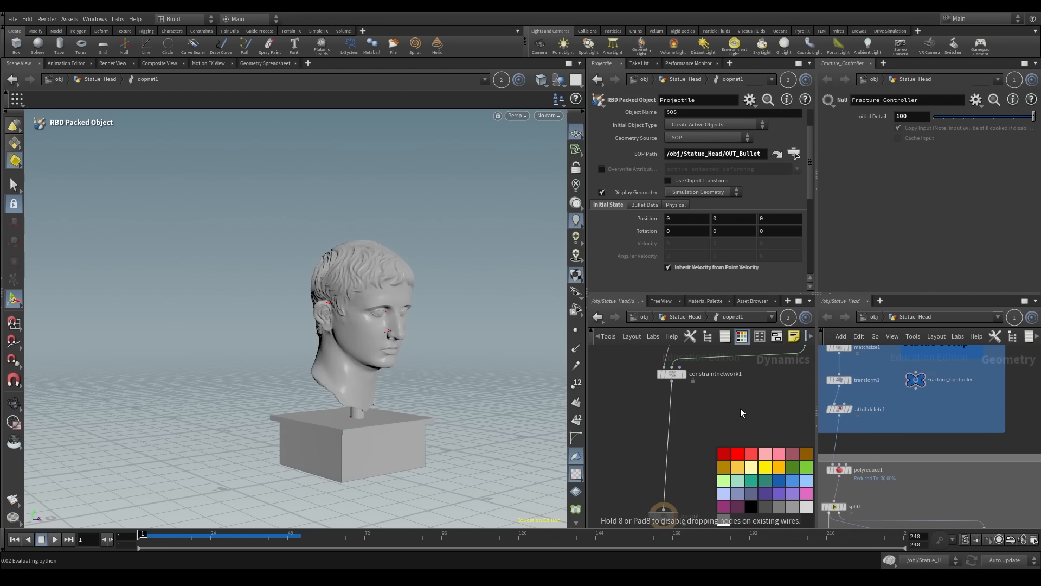
left_click(697, 437)
Add a second Glue Constraint Relationship and wire it into the second constraint network
key("Tab")
type("glue")
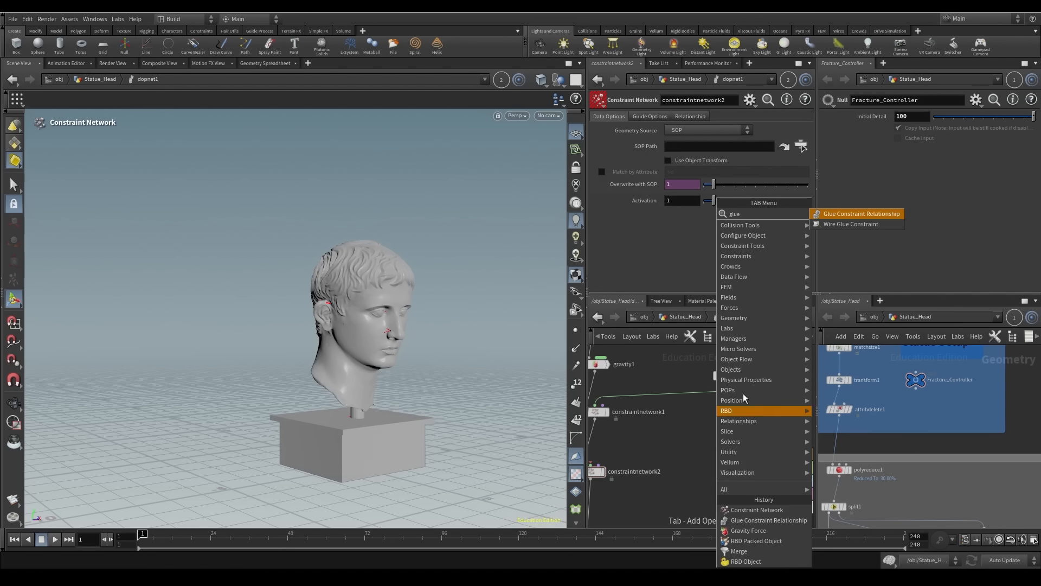
left_click(855, 215)
left_click(766, 393)
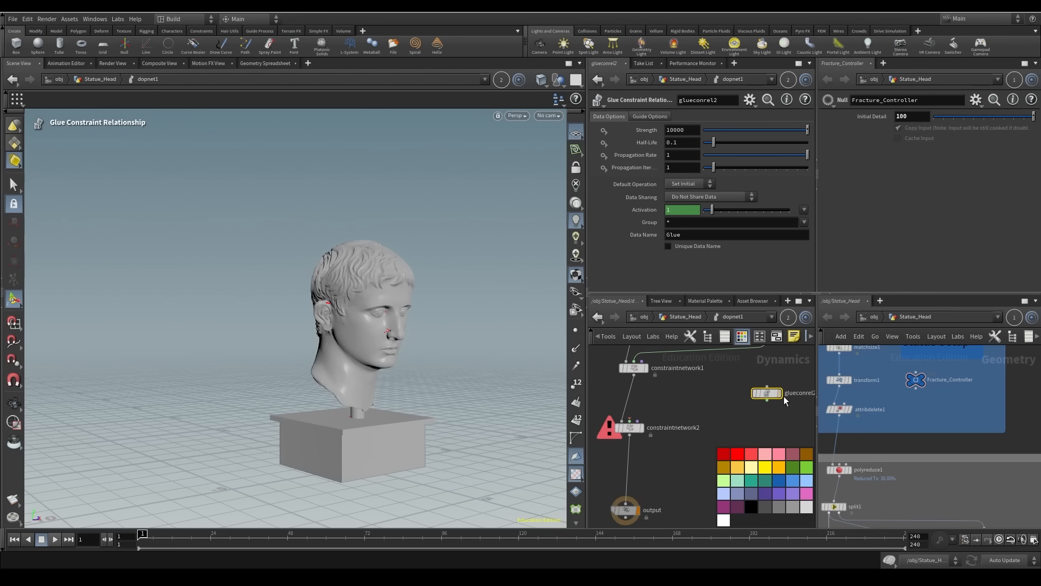
Select OUT_Secondary_Constraints as the SOP path of the second constraint network
left_click(822, 151)
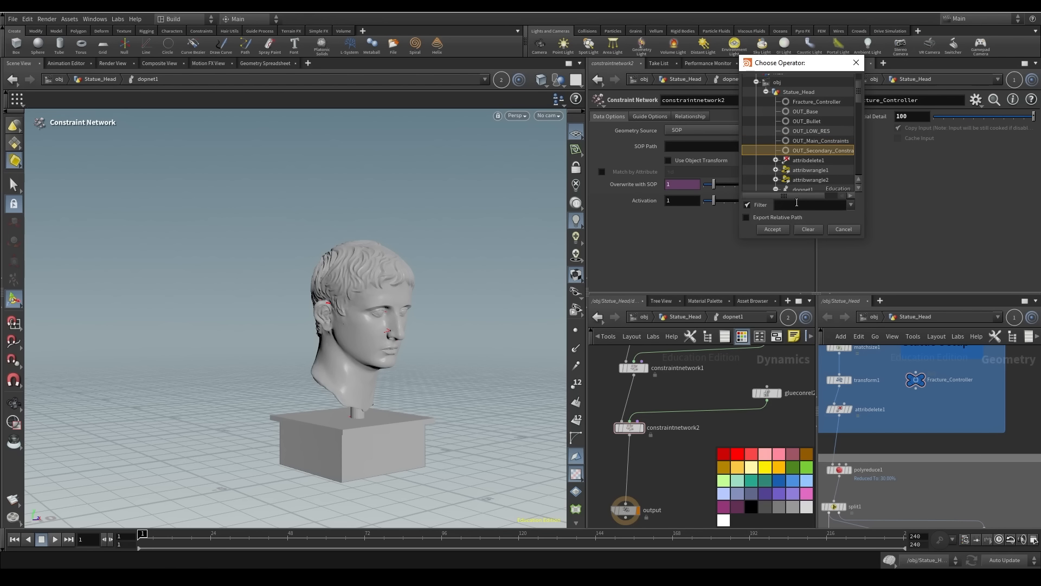
Set constraintnetwork2's SOP path to OUT_Secondary_Constraints and set the strength of glueconrel2 to 1
left_click(773, 229)
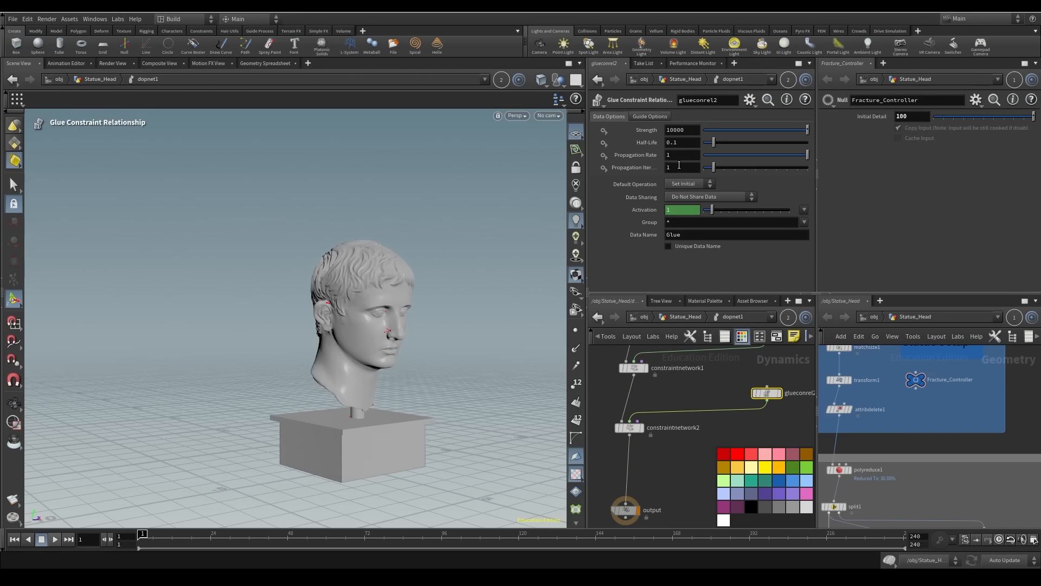
left_click(678, 455)
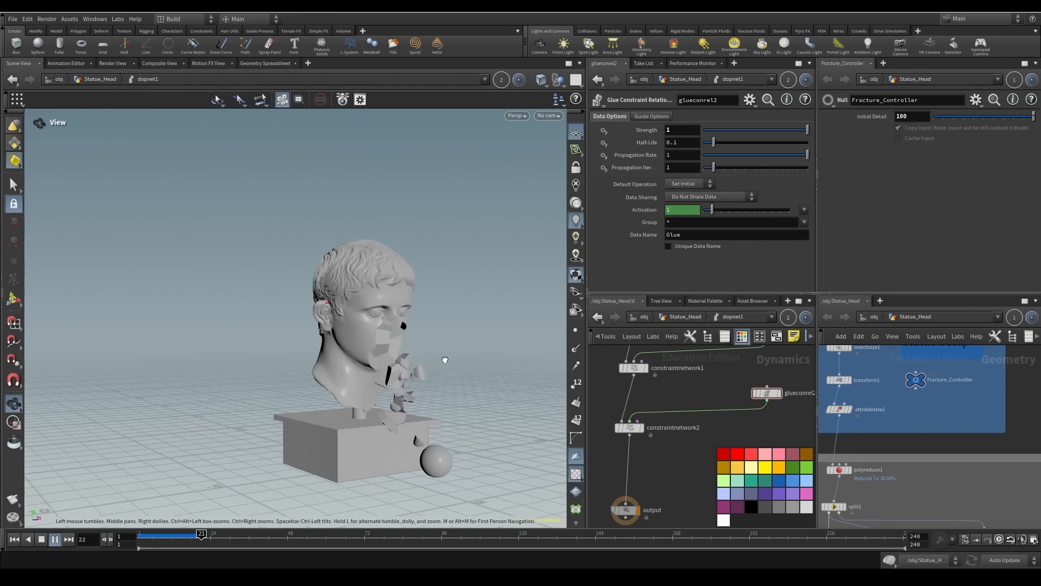
Play the simulation, examine the fractured statue head from several angles, and return to the first frame
left_click_drag(444, 361, 459, 390)
middle_click_drag(458, 390, 517, 399)
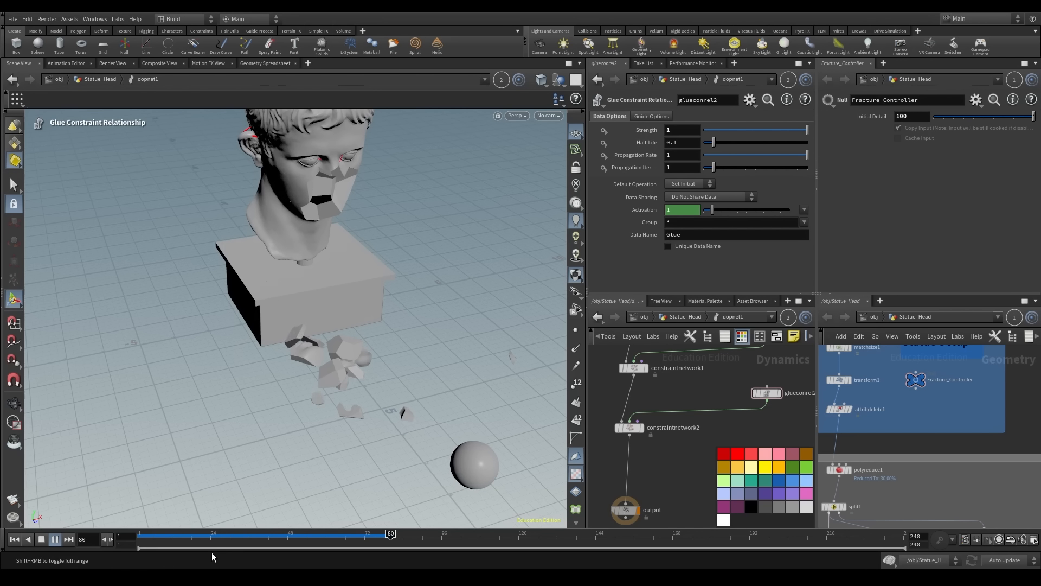
left_click_drag(168, 537, 80, 536)
left_click(53, 542)
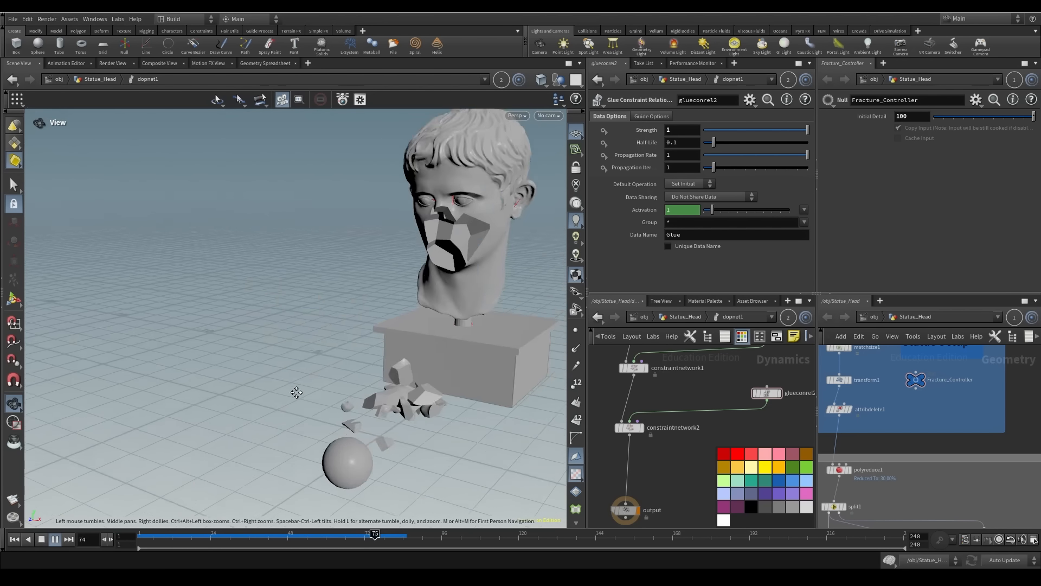
left_click_drag(295, 393, 268, 272)
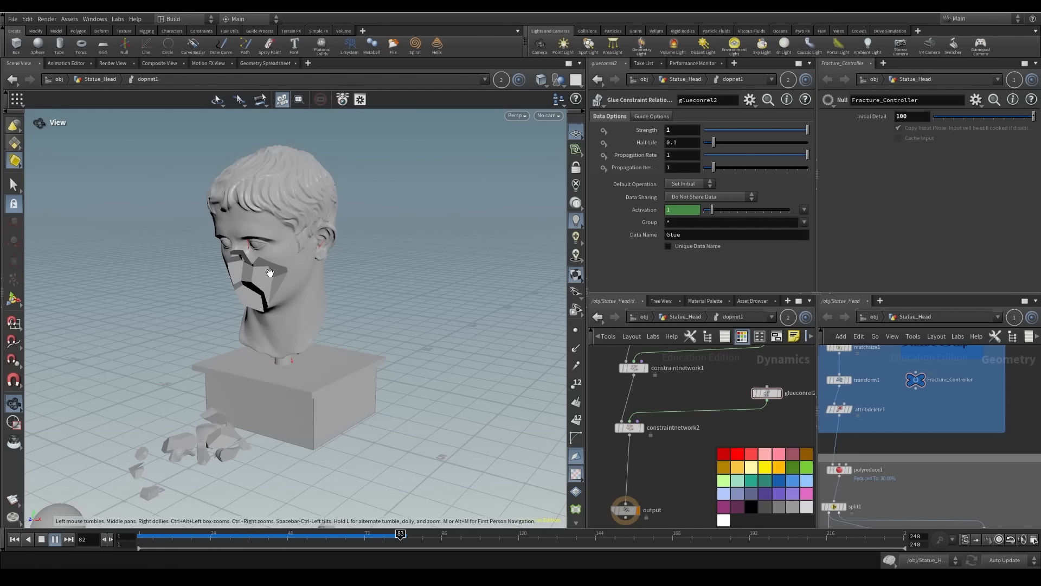
left_click_drag(291, 310, 496, 303)
left_click(14, 539)
Set the strength of the glueconrel2 glue constraint relationship to 100
middle_click_drag(732, 388, 702, 513)
middle_click_drag(729, 439, 694, 323)
type("0")
key("Return")
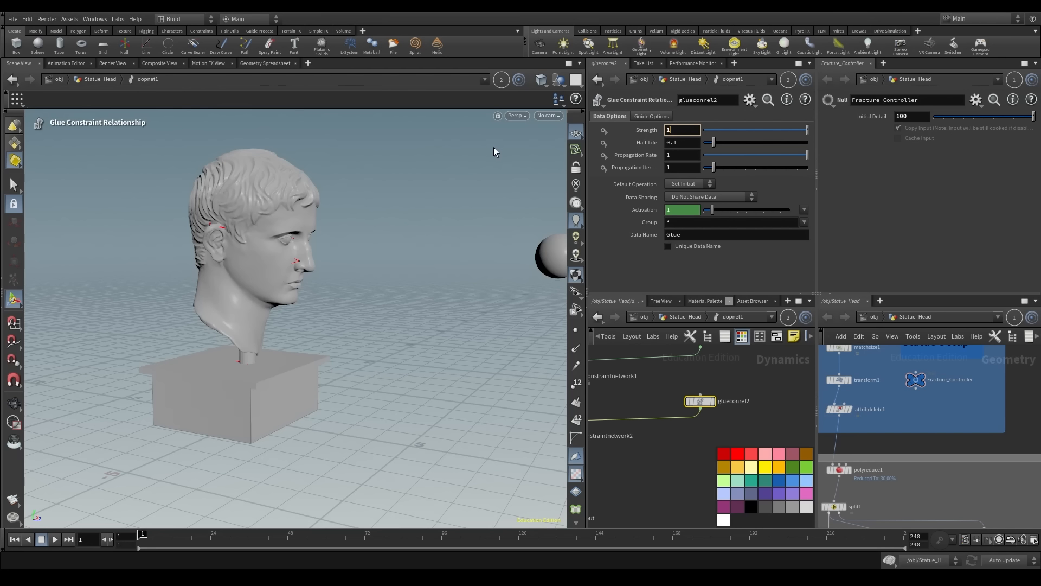
Check constraintnetwork2's guide options and turn off Display Geometry on the Sculpture RBD Packed Object
middle_click_drag(732, 365, 820, 360)
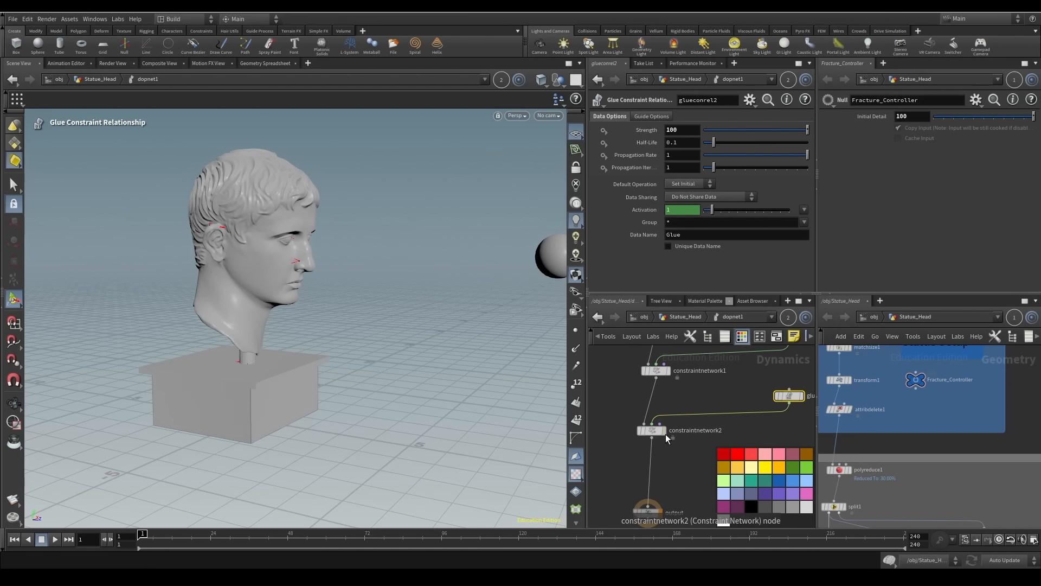
left_click(665, 433)
left_click(652, 117)
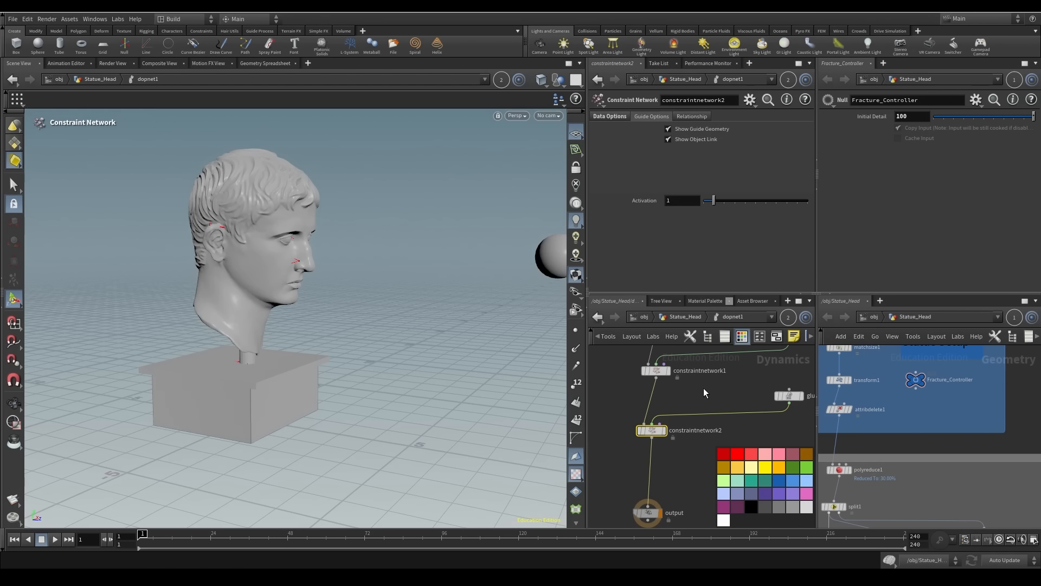
middle_click_drag(704, 393, 775, 462)
middle_click_drag(671, 428, 655, 545)
middle_click_drag(658, 393, 658, 511)
left_click_drag(644, 400, 709, 459)
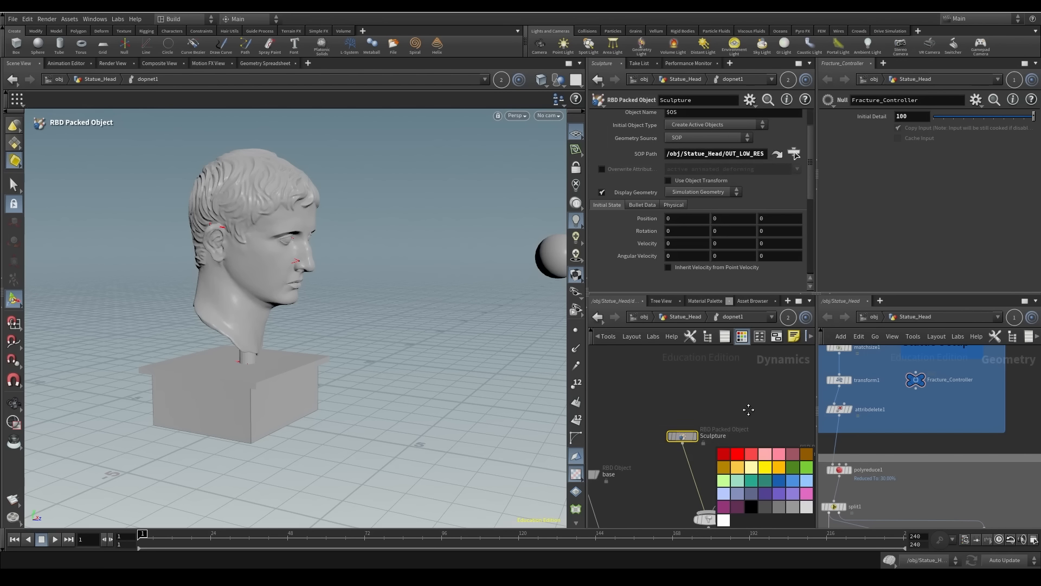
middle_click_drag(749, 410, 707, 428)
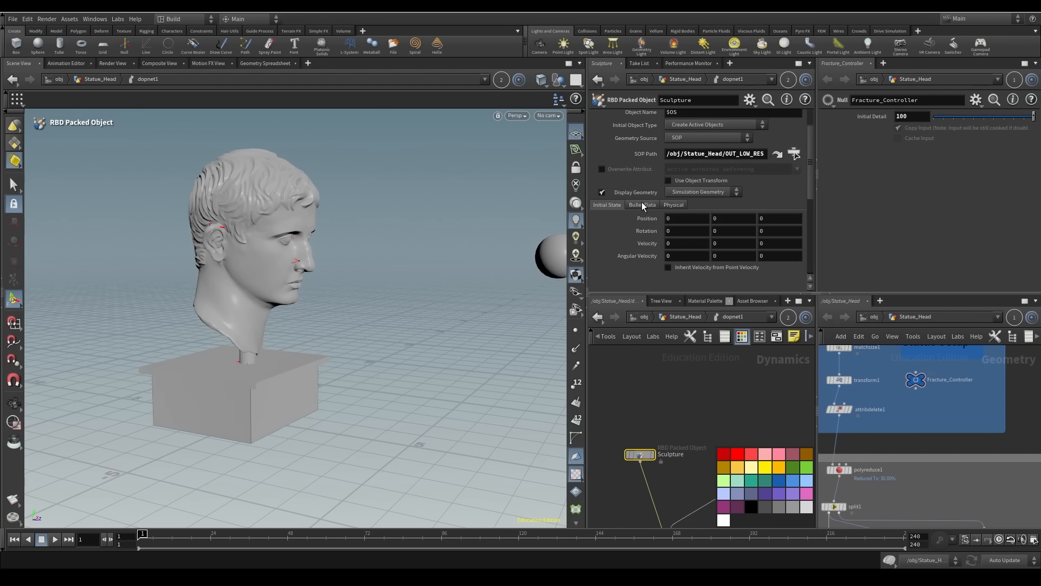
left_click(603, 193)
key("Escape")
left_click_drag(421, 312, 251, 266)
Set the guide color of glueconrel1, which feeds constraintnetwork1, to pure blue (0, 0, 1)
middle_click_drag(669, 403, 645, 284)
middle_click_drag(684, 435, 673, 275)
middle_click_drag(667, 479, 667, 454)
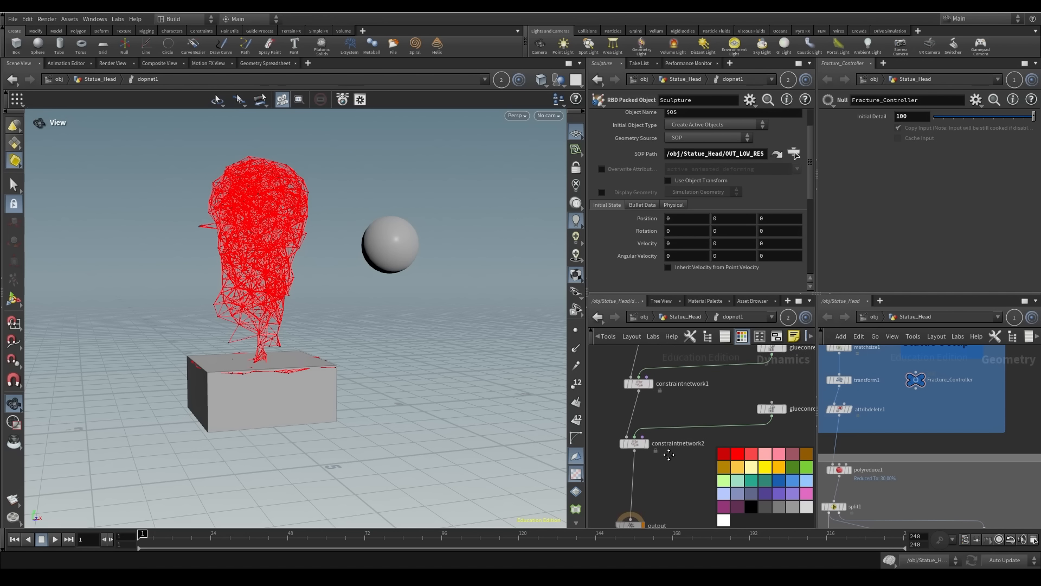
left_click(645, 387)
left_click(651, 115)
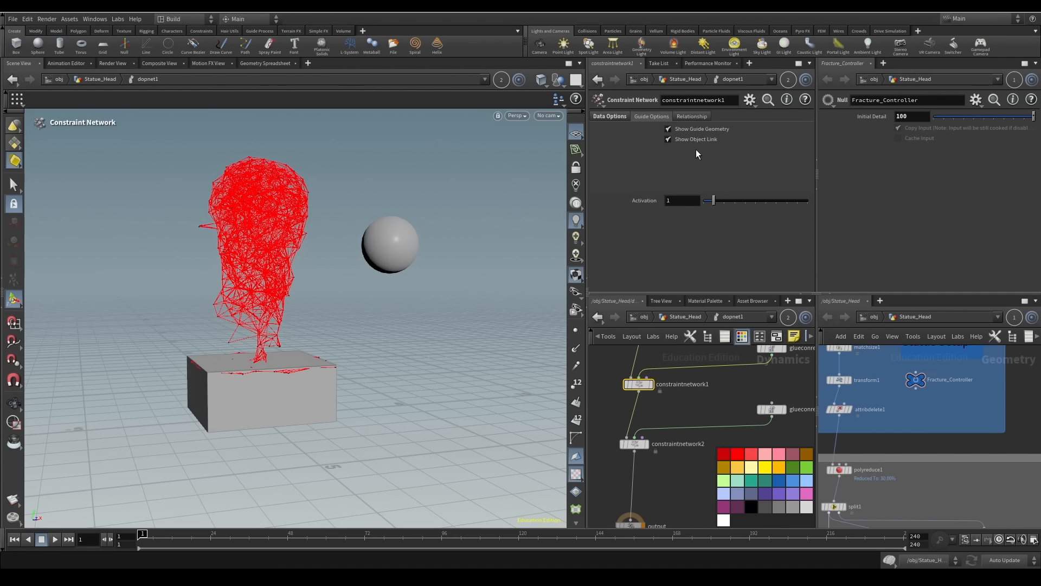
middle_click_drag(762, 346, 721, 395)
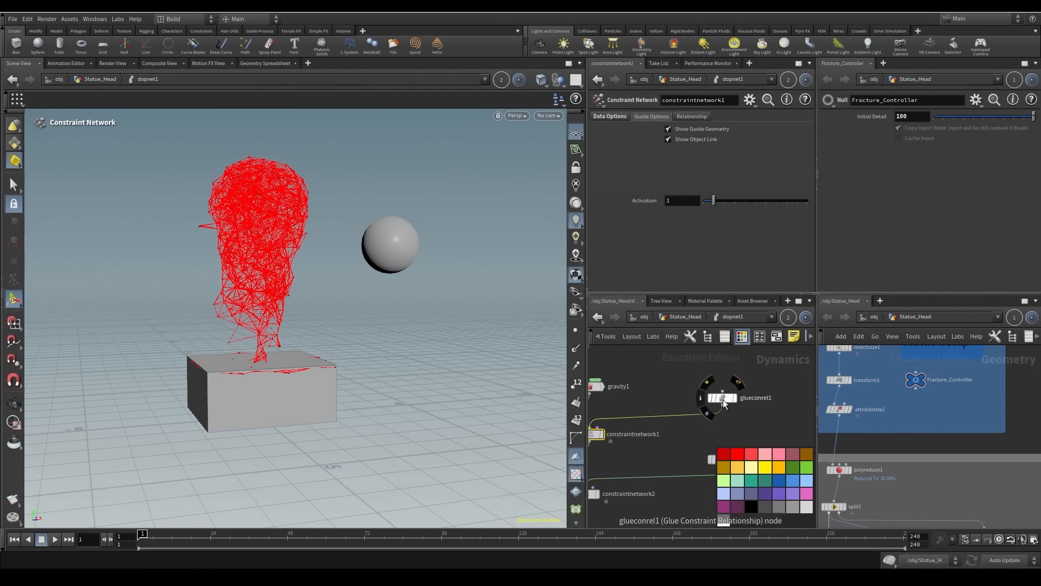
left_click(724, 398)
left_click(655, 115)
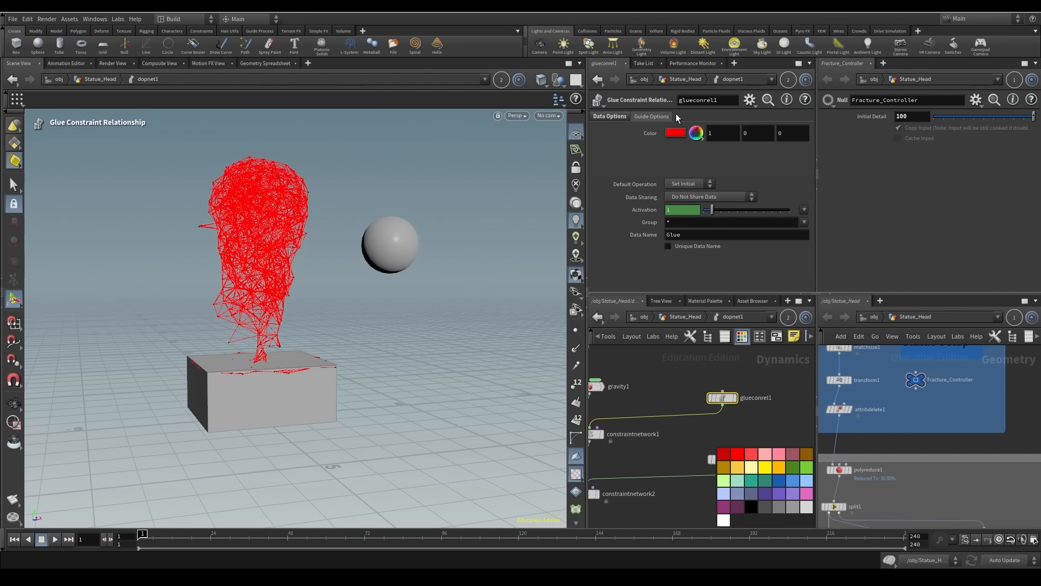
left_click(675, 129)
left_click(761, 149)
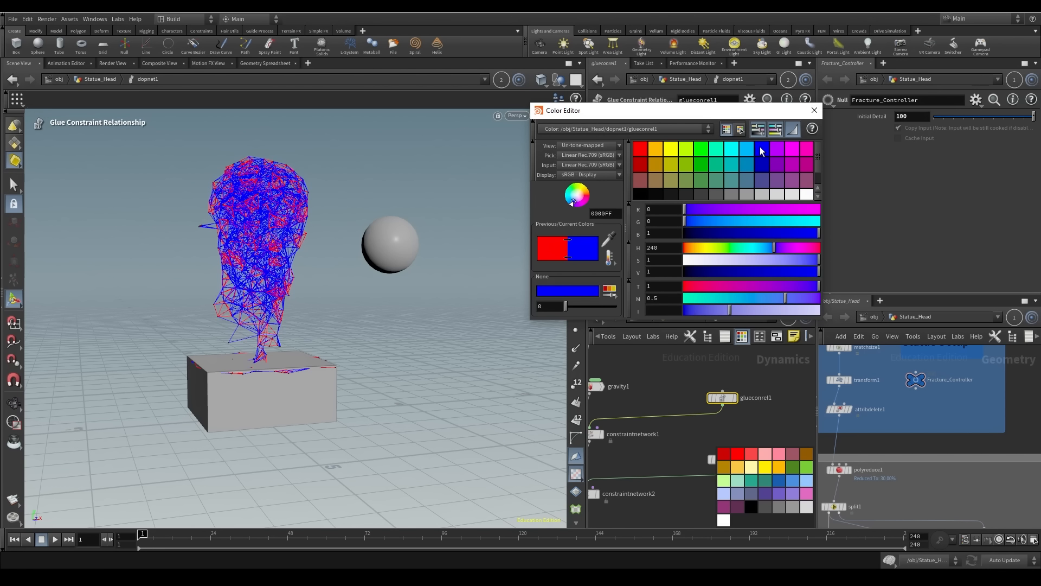
Set the guide color of glueconrel2 to yellow (FFFF00) and close the color editor
middle_click_drag(683, 449, 673, 409)
left_click(713, 421)
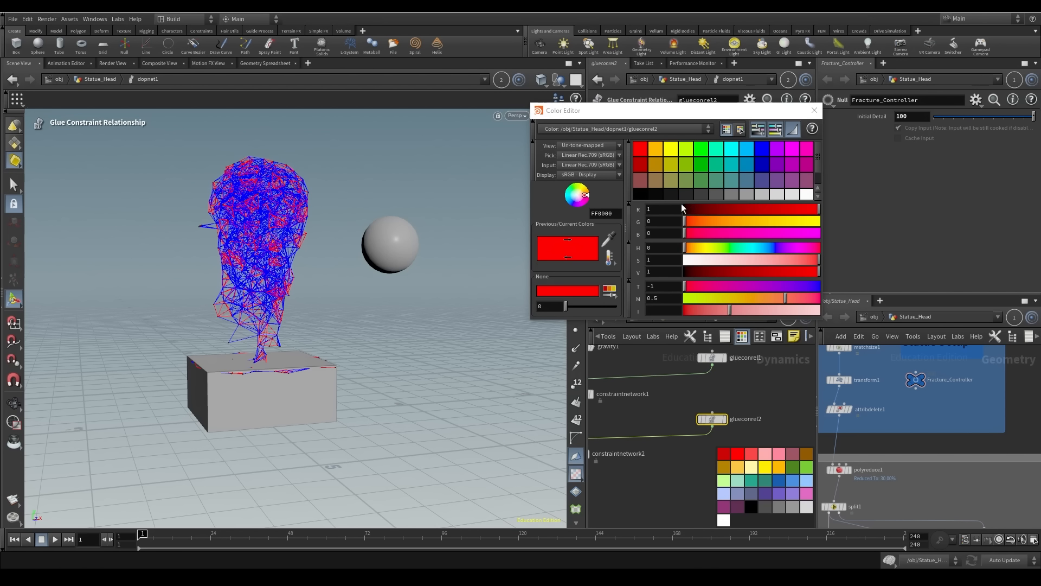
left_click(671, 151)
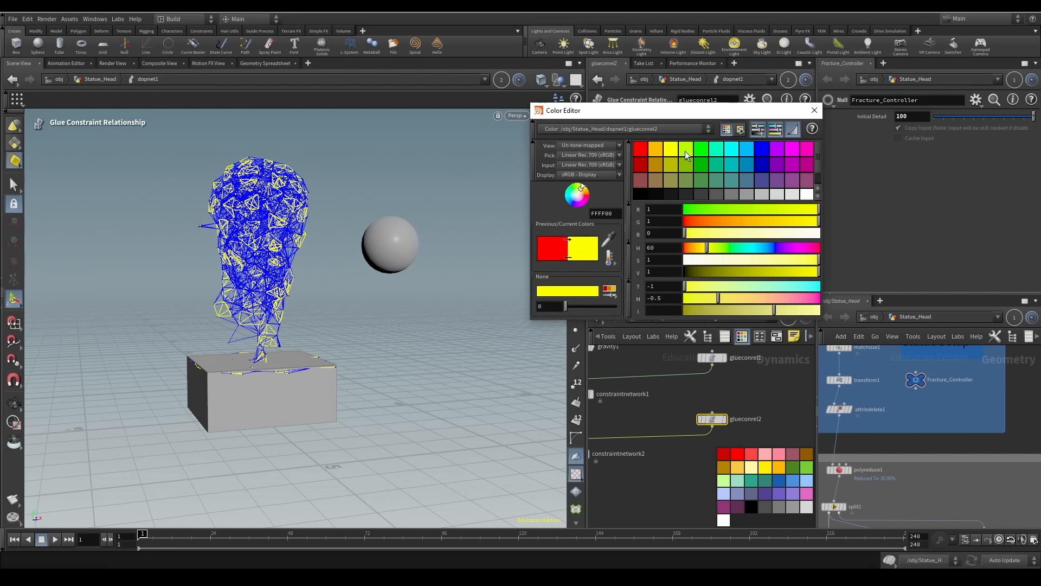
left_click(813, 110)
key("Escape")
left_click_drag(367, 252, 369, 303)
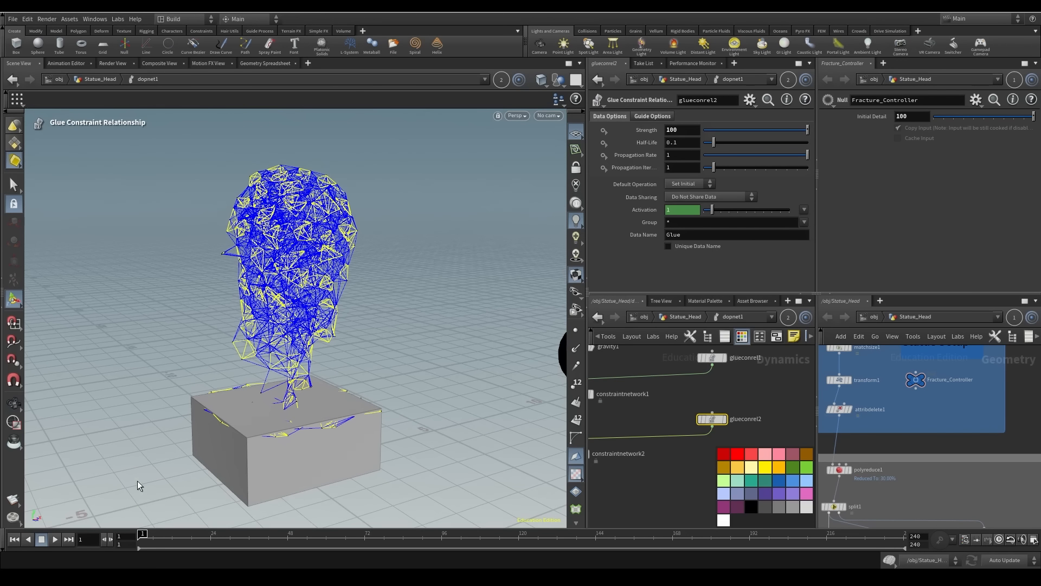
Play the simulation, inspect the constraint guides and the statue head geometry, and re-enter dopnet1
left_click(54, 539)
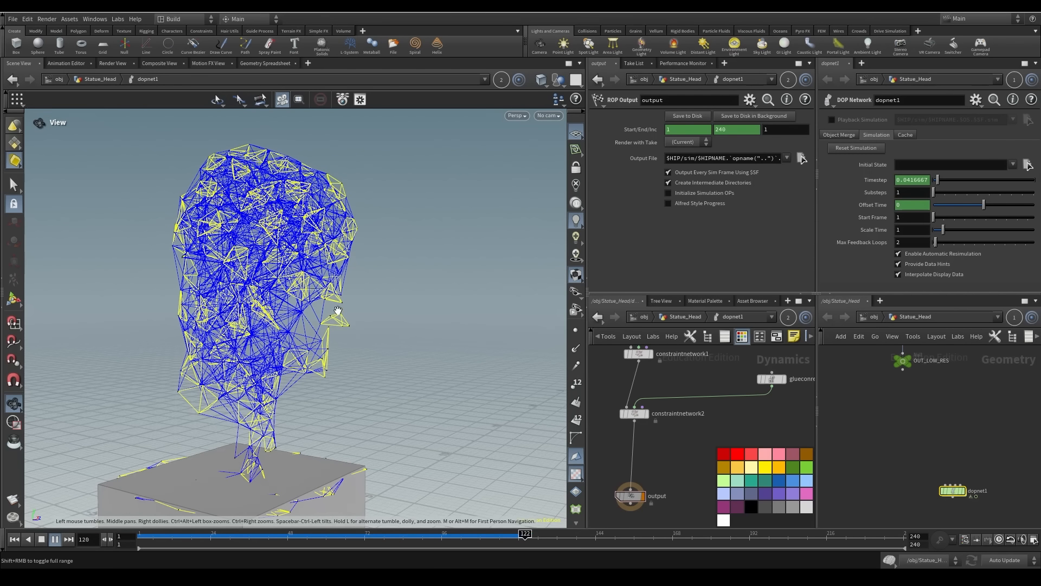
left_click_drag(338, 310, 376, 313)
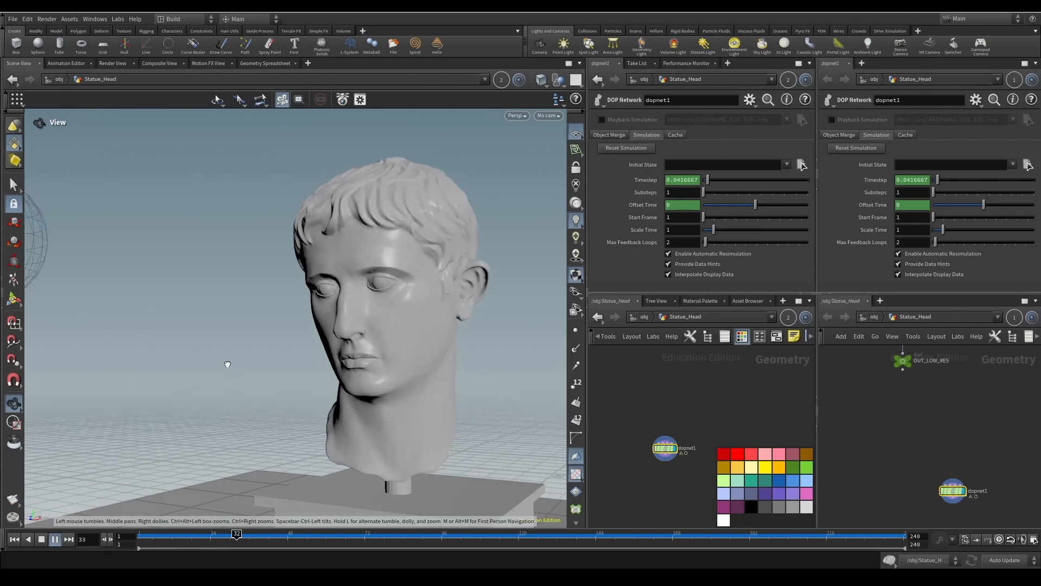
left_click_drag(227, 364, 547, 352)
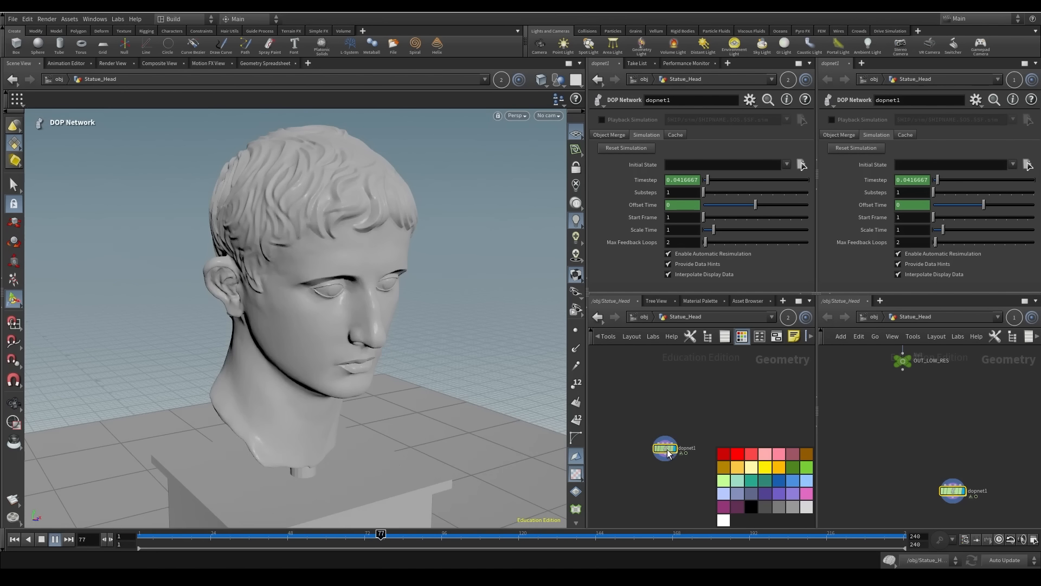
double_click(666, 449)
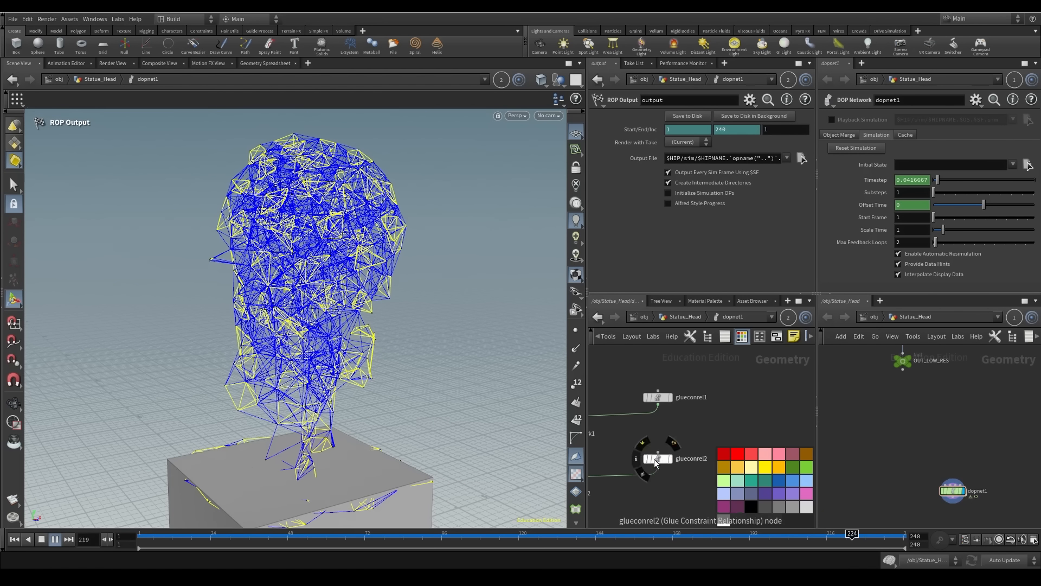
Review the glueconrel2 and glueconrel1 settings, rewind to the first frame, and examine the blue and yellow constraint guides
left_click(656, 460)
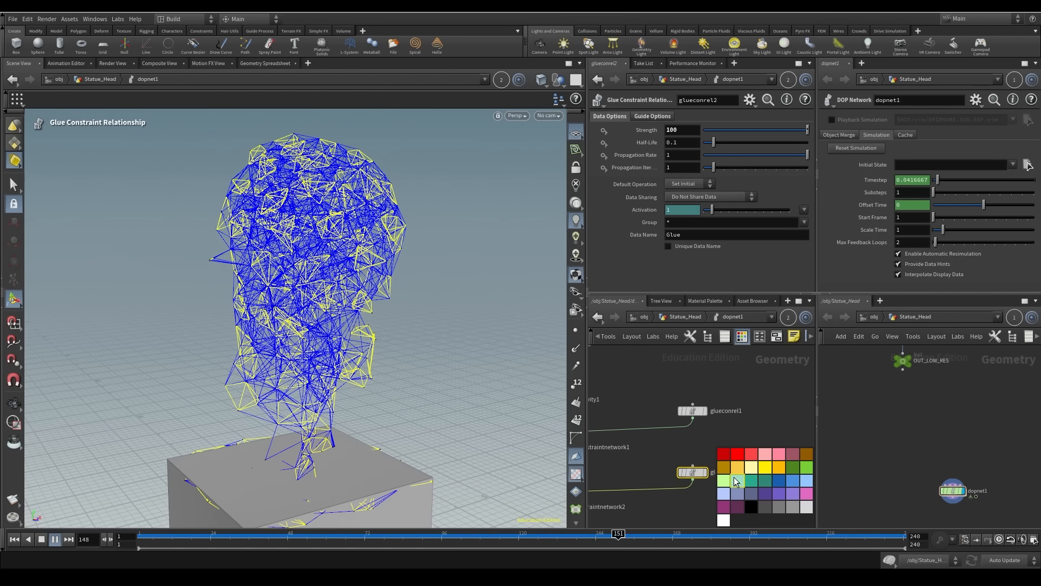
left_click(697, 412)
middle_click_drag(647, 465, 594, 392)
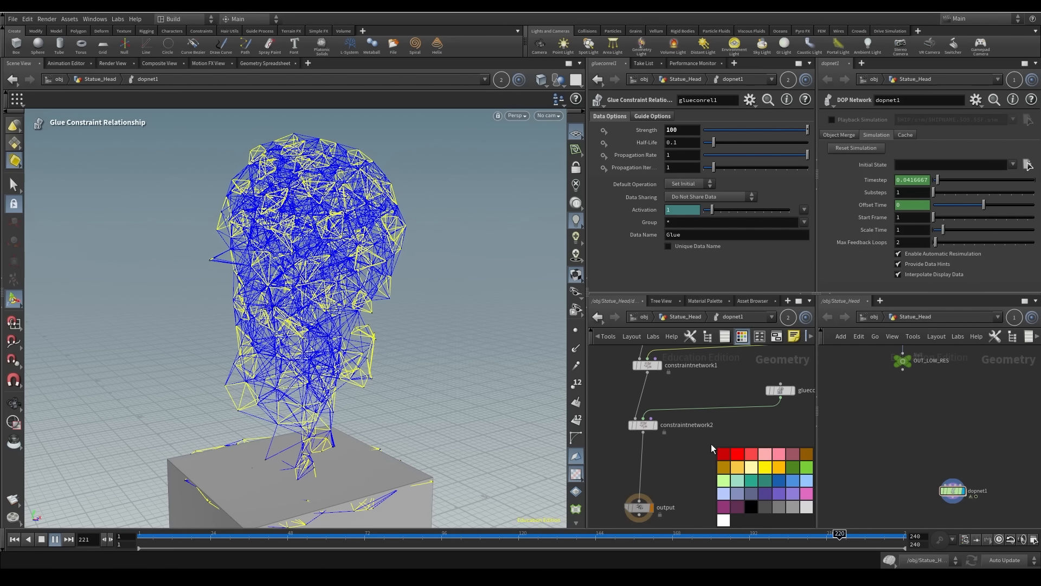
middle_click_drag(725, 366, 724, 404)
left_click_drag(412, 347, 391, 309, "alt")
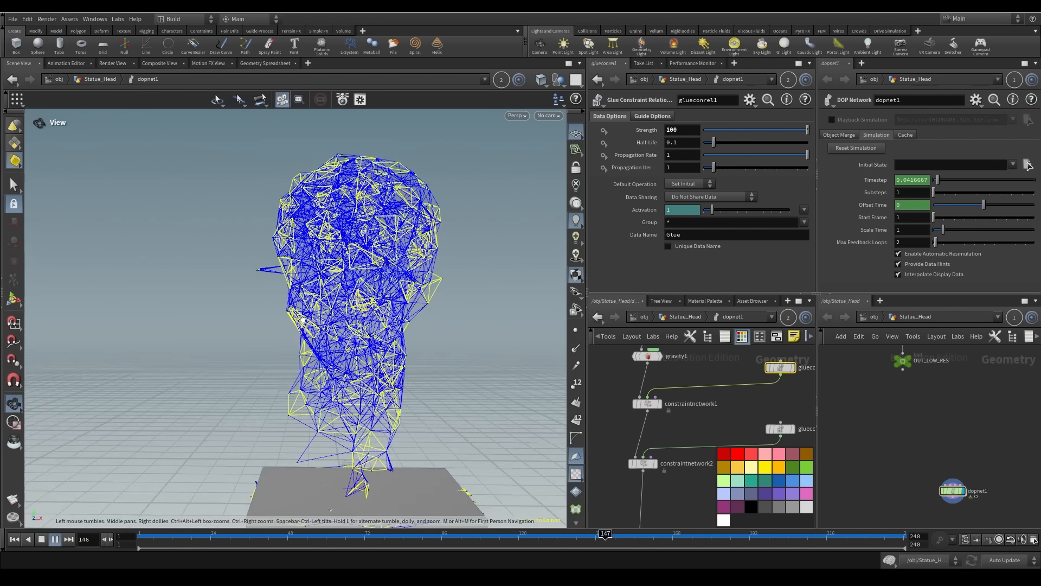
key("ctrl+Up")
left_click(653, 116)
left_click_drag(482, 330, 365, 309, "alt")
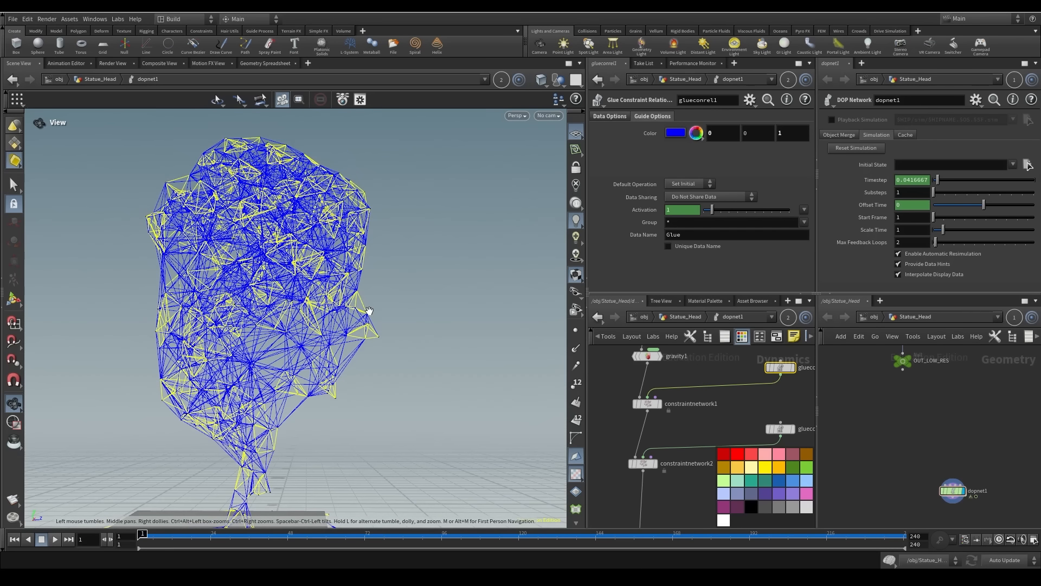
left_click_drag(429, 320, 350, 330, "alt")
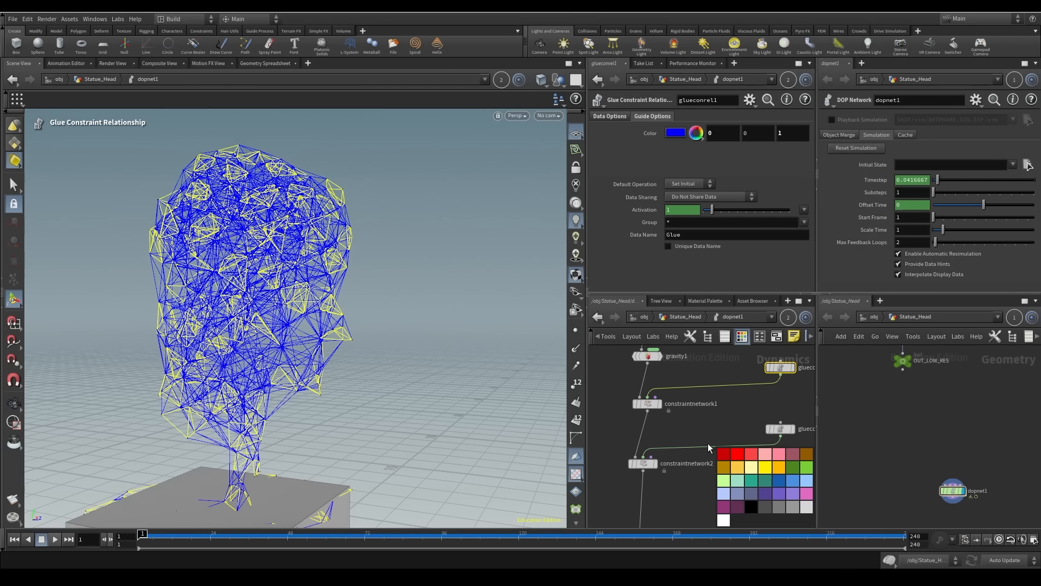
Add a SOP Solver node beside the glueconrel1 and glueconrel2 nodes in the dopnet1 network
middle_click_drag(742, 410, 649, 432)
left_click_drag(702, 393, 706, 370)
key("Tab")
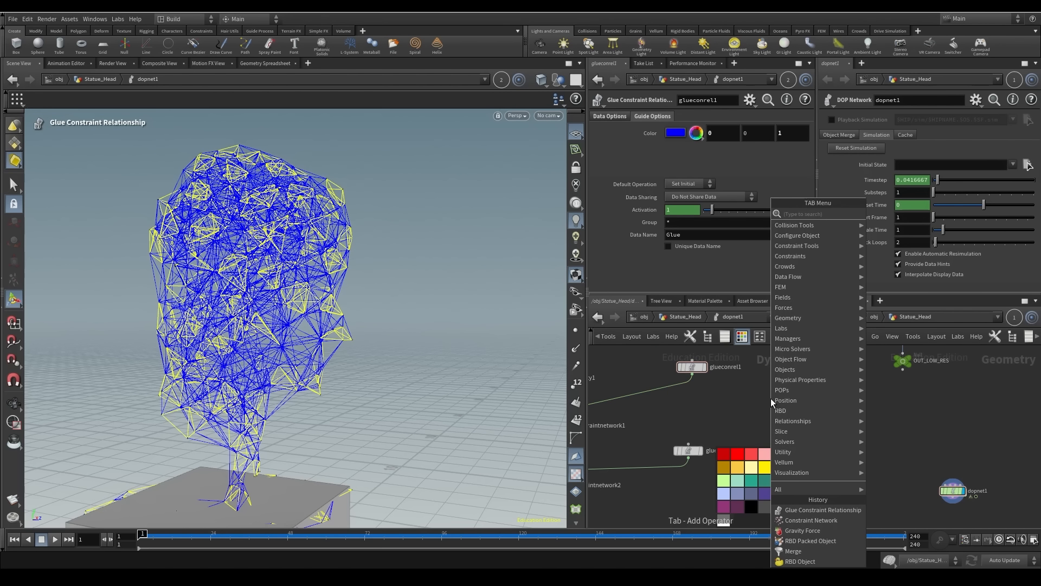
type("sopsol")
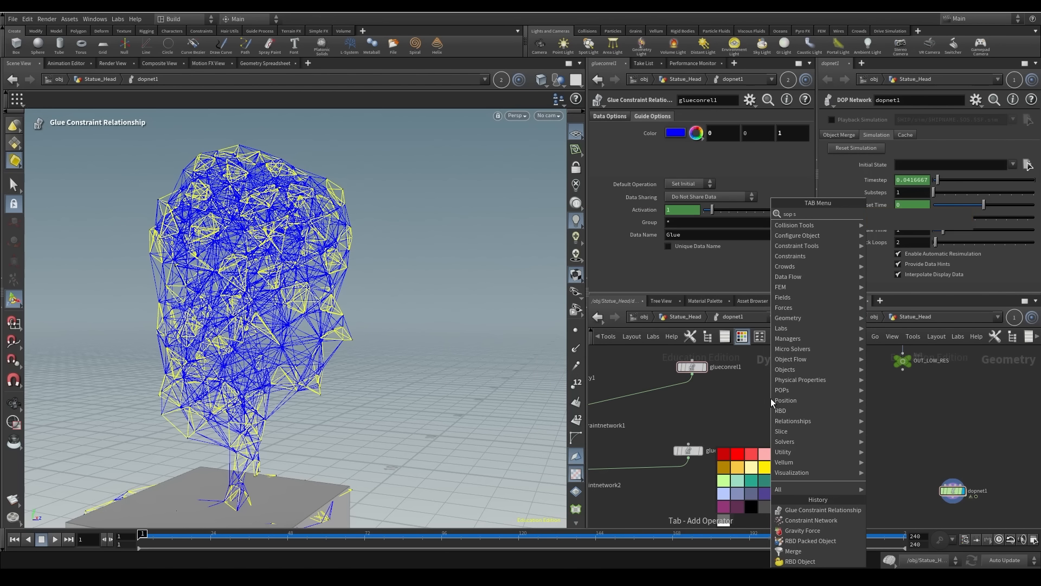
key("Return")
left_click(706, 397)
middle_click_drag(668, 436, 741, 424)
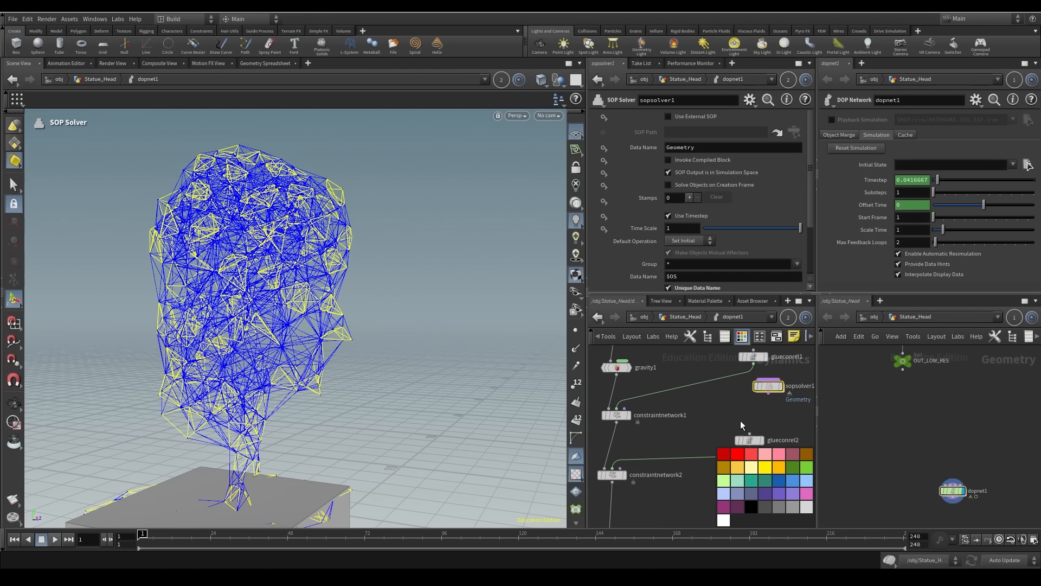
Connect the SOP Solver's output to the third input of constraintnetwork1 and display constraintnetwork1's result
left_click(769, 394)
left_click(623, 411)
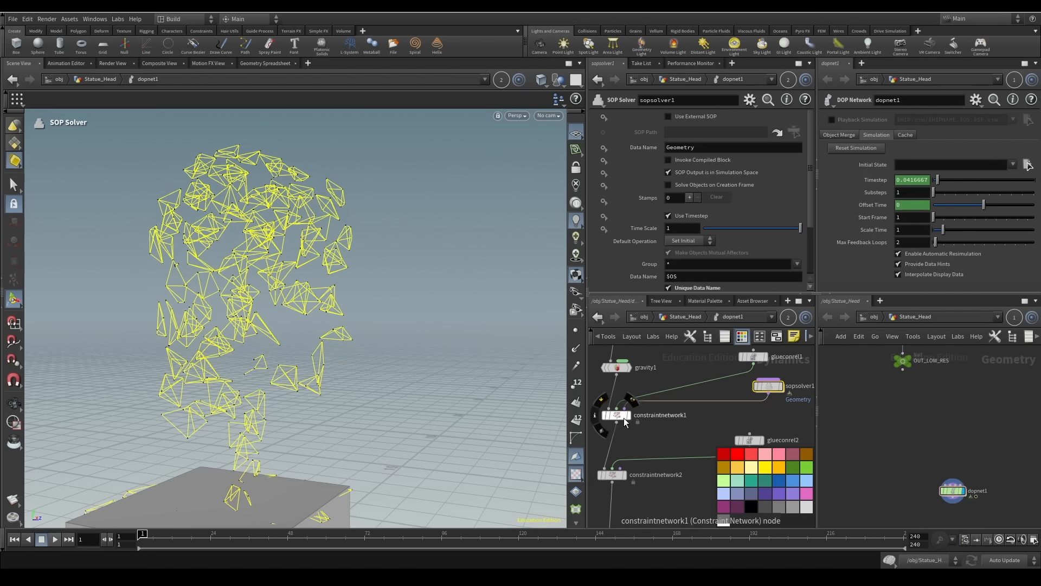
middle_click_drag(768, 399, 665, 460)
left_click_drag(667, 449, 704, 437)
middle_click_drag(646, 465, 781, 449)
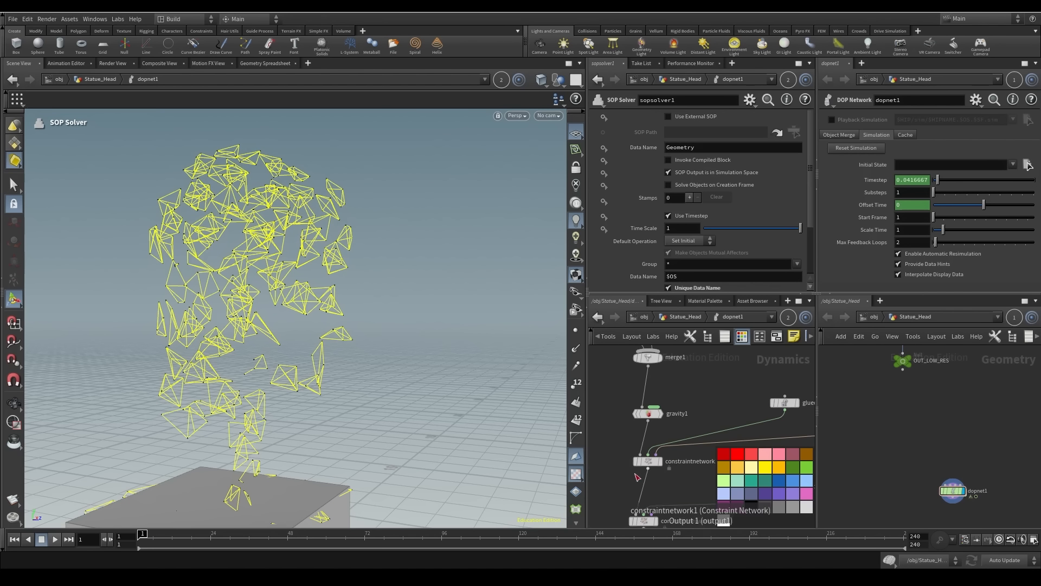
middle_click_drag(666, 470, 595, 434)
left_click(643, 459)
Inspect the nodes inside sopsolver1, return to dopnet1, and examine the displayed constraint guides
double_click(738, 380)
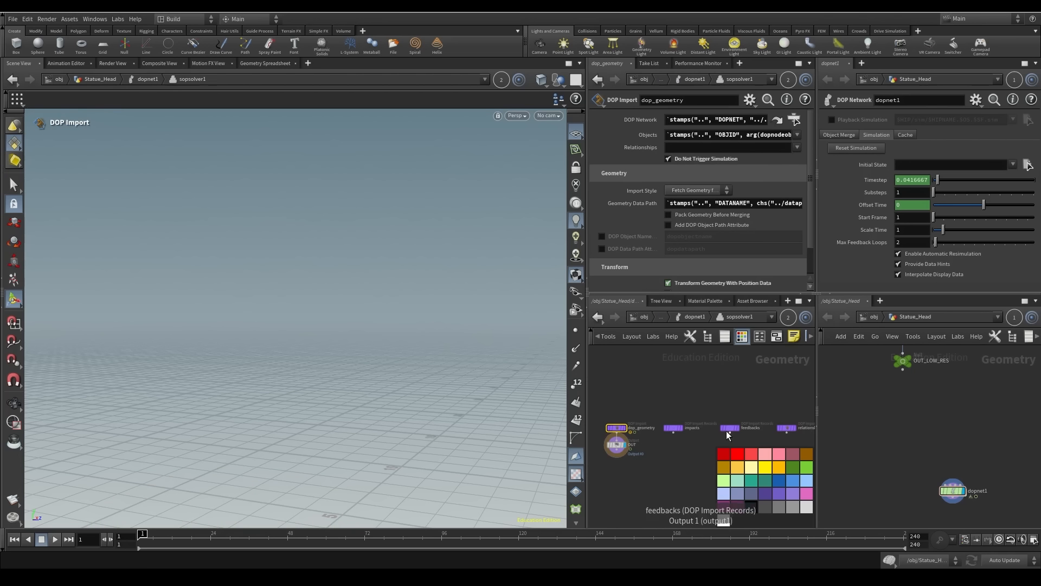
middle_click_drag(684, 473, 661, 407)
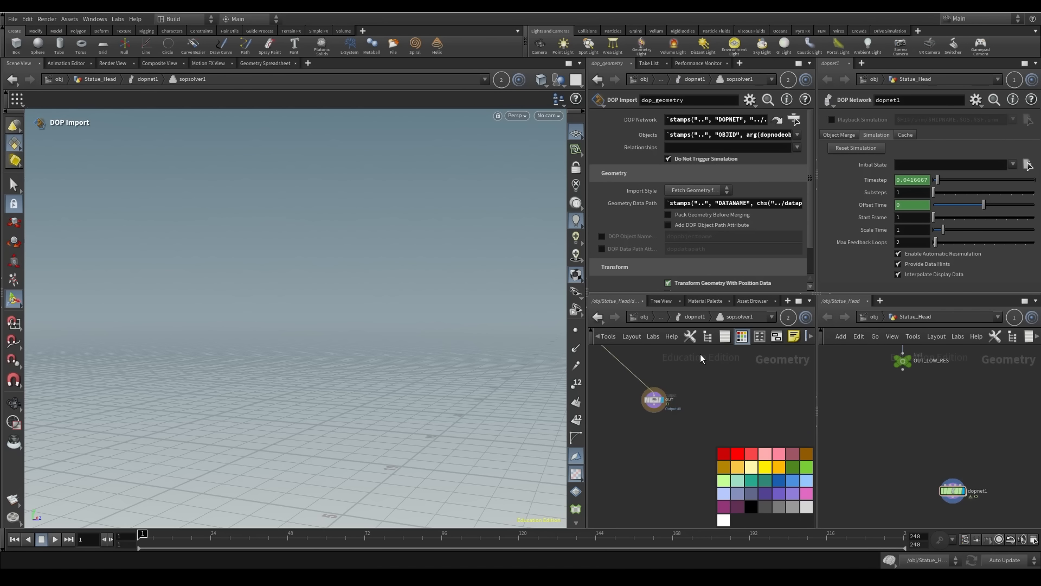
left_click_drag(638, 379, 652, 376)
middle_click_drag(697, 355, 741, 407)
left_click(708, 384)
left_click(663, 437)
left_click_drag(660, 444, 749, 441)
key("u")
key("Escape")
left_click_drag(310, 364, 406, 379)
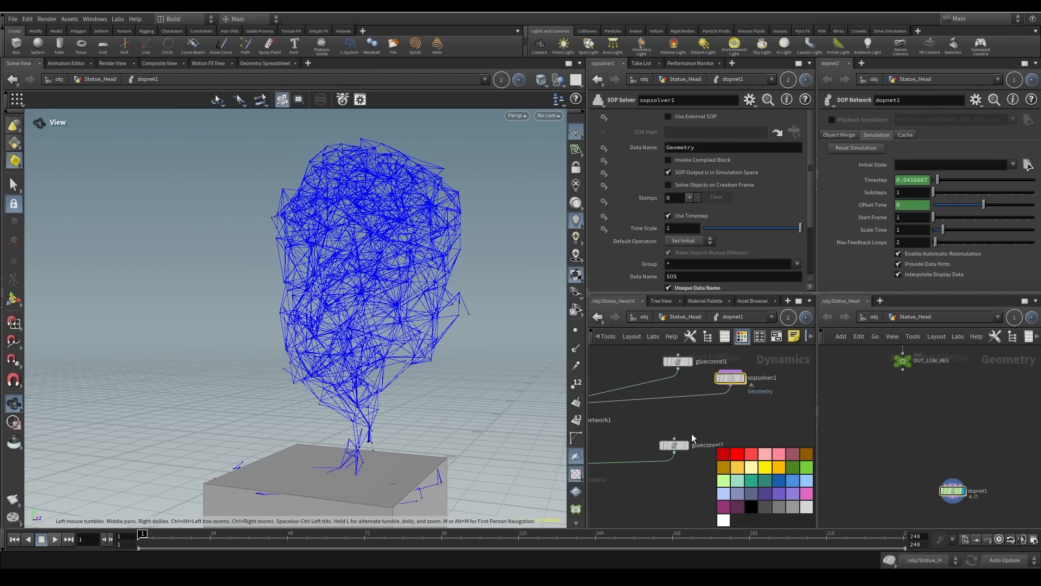
Add a Sphere node inside sopsolver1, beside the relationship_geometry branch
key("i")
left_click_drag(658, 380, 661, 456)
middle_click_drag(708, 374, 694, 447)
key("Tab")
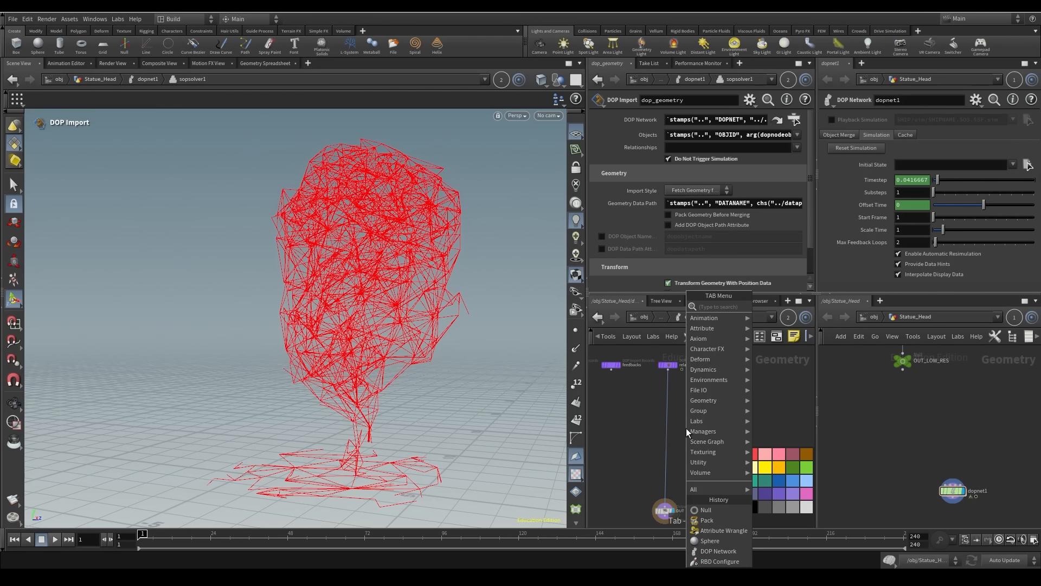
type("sphere")
left_click(792, 306)
left_click(717, 425)
Move the sphere up and in front of the statue's face, to a center of about 0, 4.97, 1.85
middle_click_drag(412, 383, 413, 297)
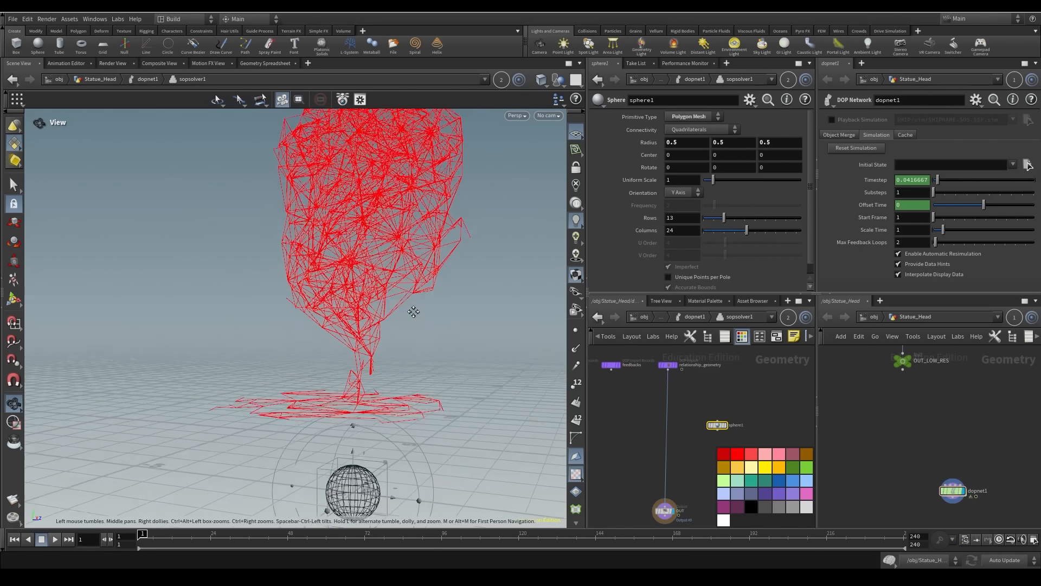
left_click_drag(354, 436, 361, 157)
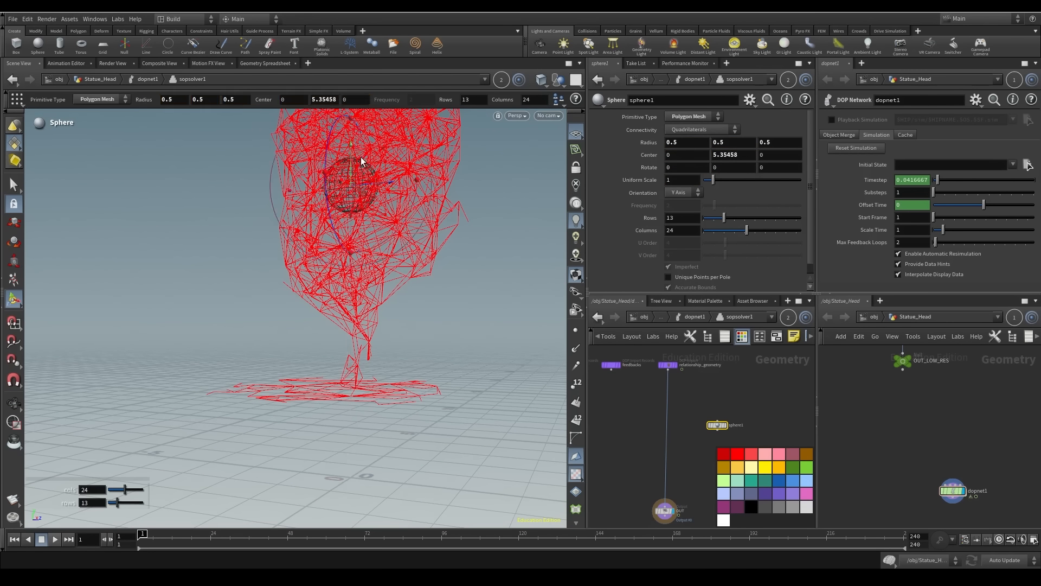
left_click_drag(382, 266, 425, 299, "alt")
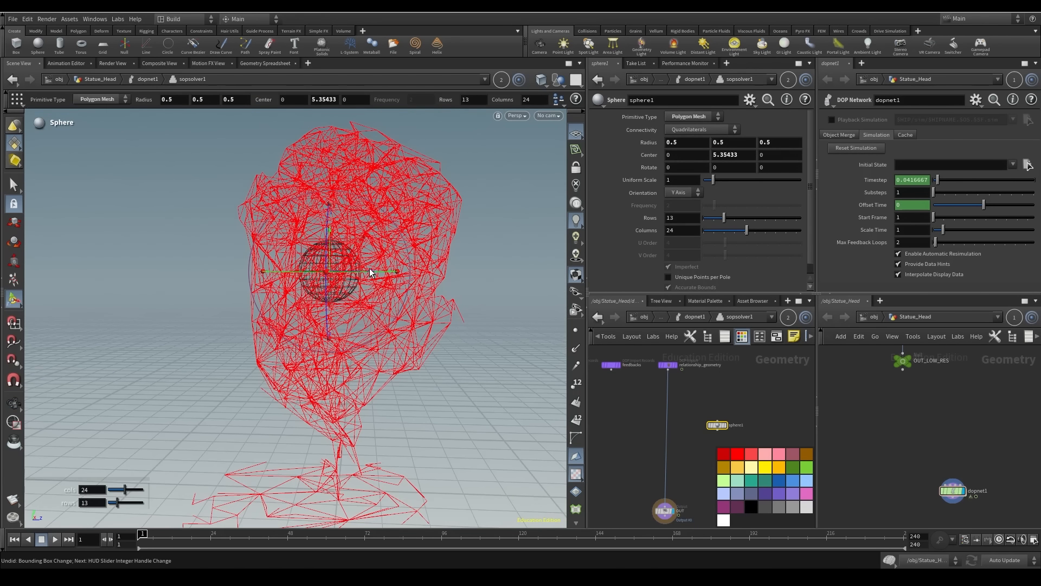
left_click_drag(370, 270, 484, 287, "alt")
left_click_drag(476, 344, 449, 287, "alt")
left_click_drag(319, 228, 323, 254)
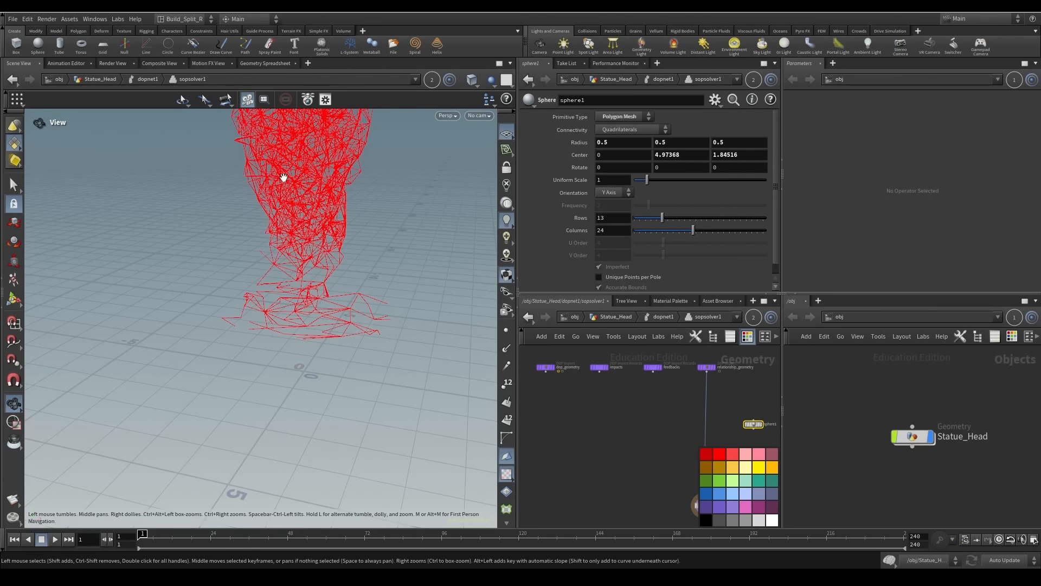
Connect a Null node to the output of the impacts node and display it
scroll(624, 445, "up", 3)
left_click(599, 391)
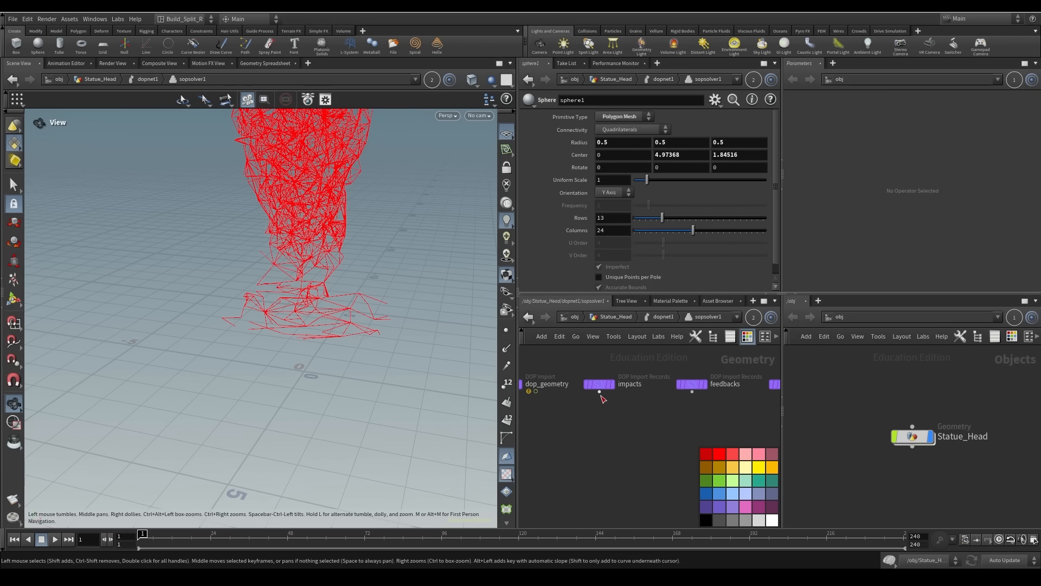
key("Tab")
type("null")
key("Return")
left_click(606, 451)
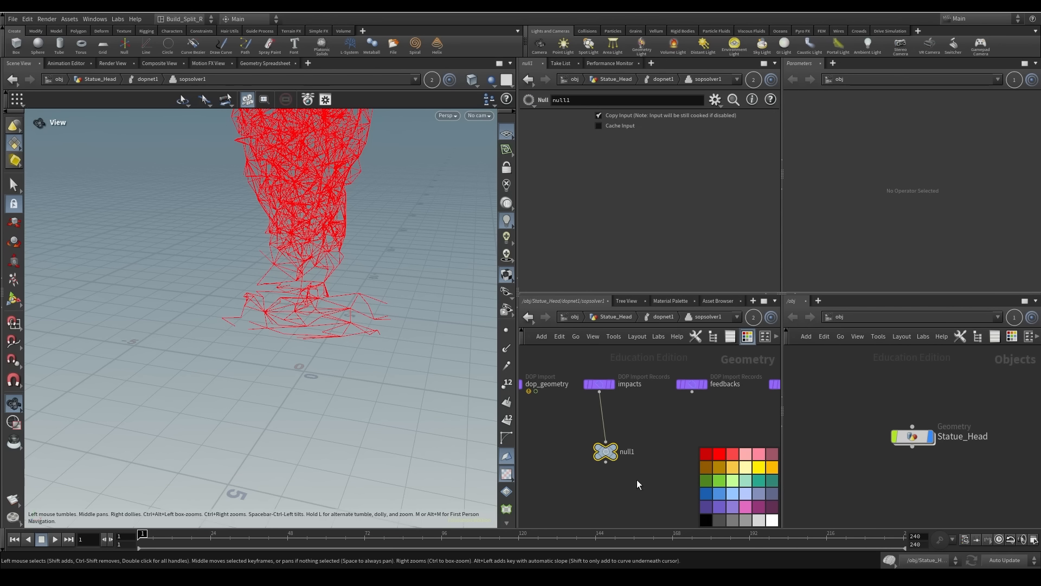
left_click(615, 447)
Play the simulation to examine the impact points, and inspect their attributes in the geometry spreadsheet at frame 9
left_click_drag(390, 369, 347, 388)
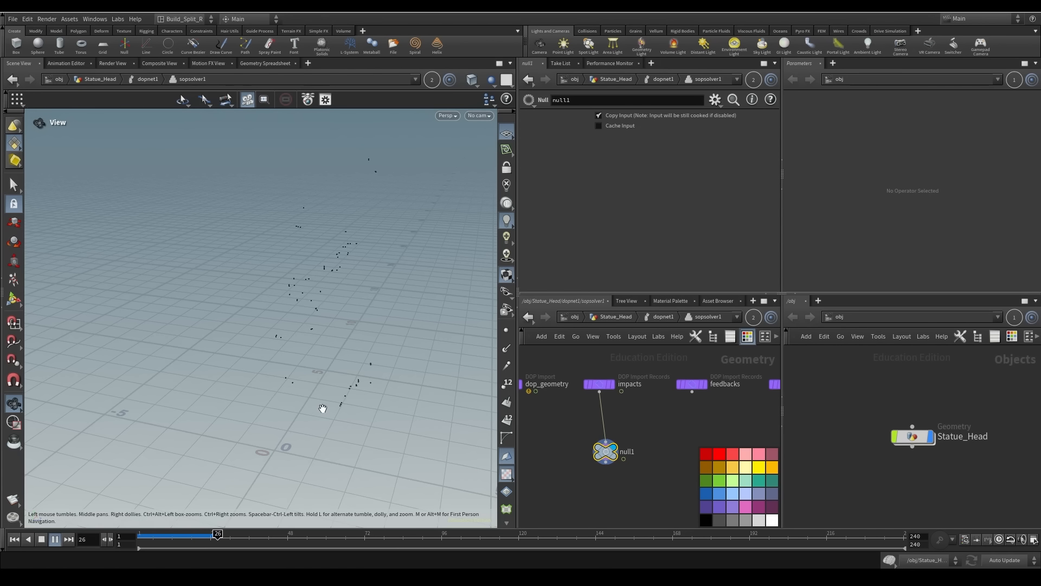
left_click_drag(310, 255, 300, 233)
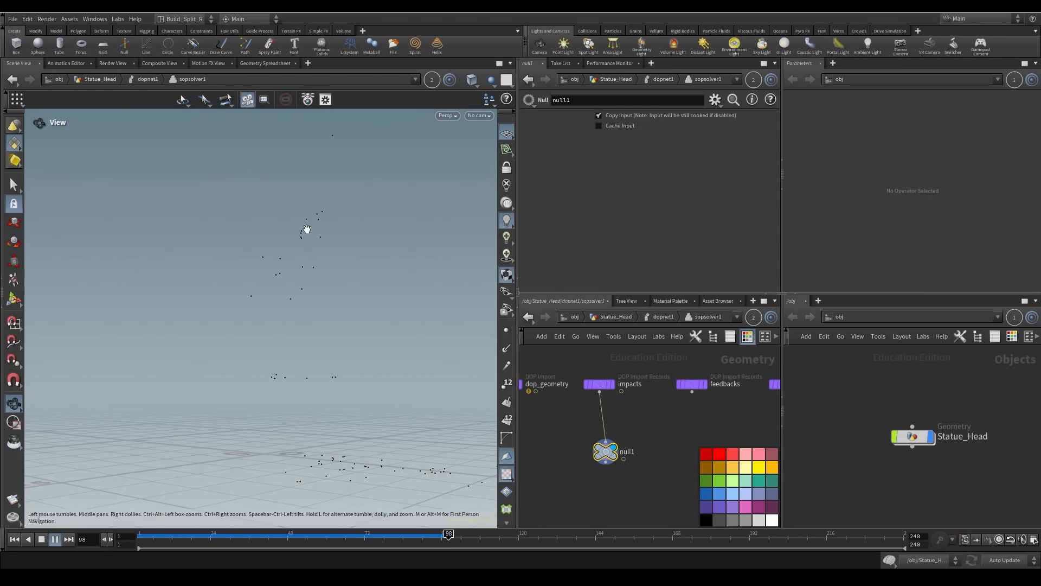
left_click(126, 536)
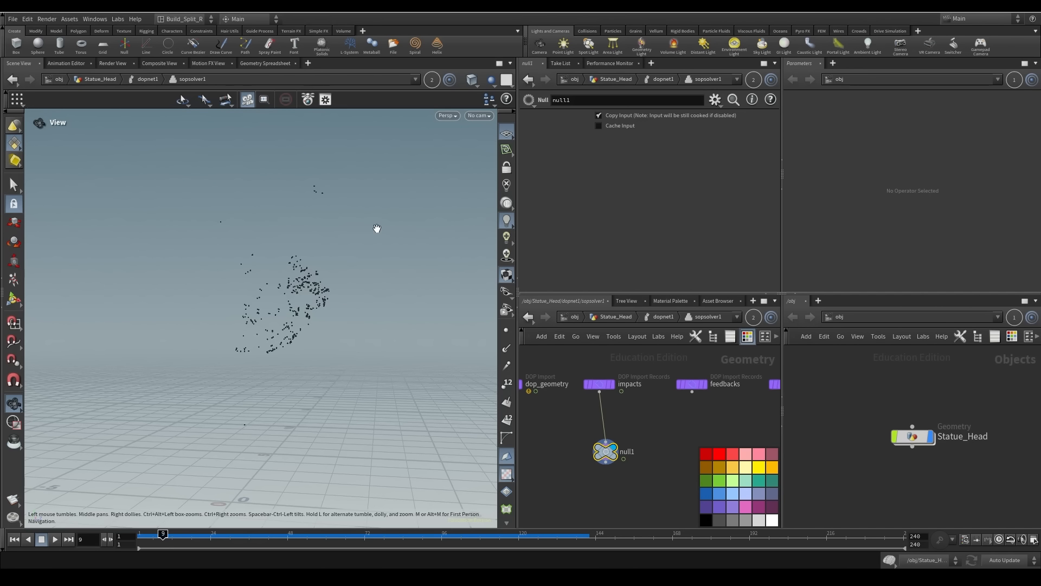
left_click(265, 63)
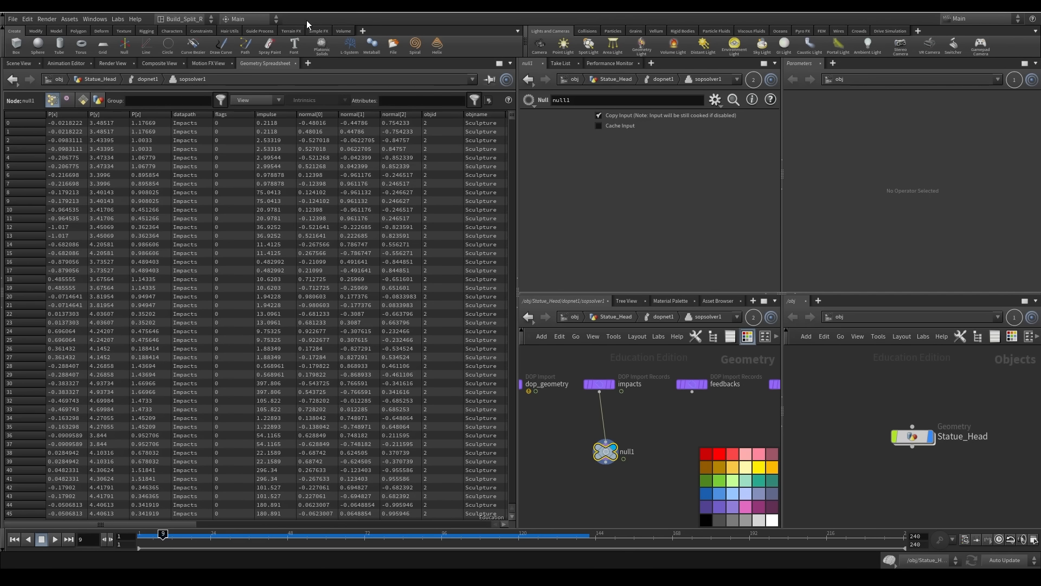
left_click_drag(163, 524, 169, 523)
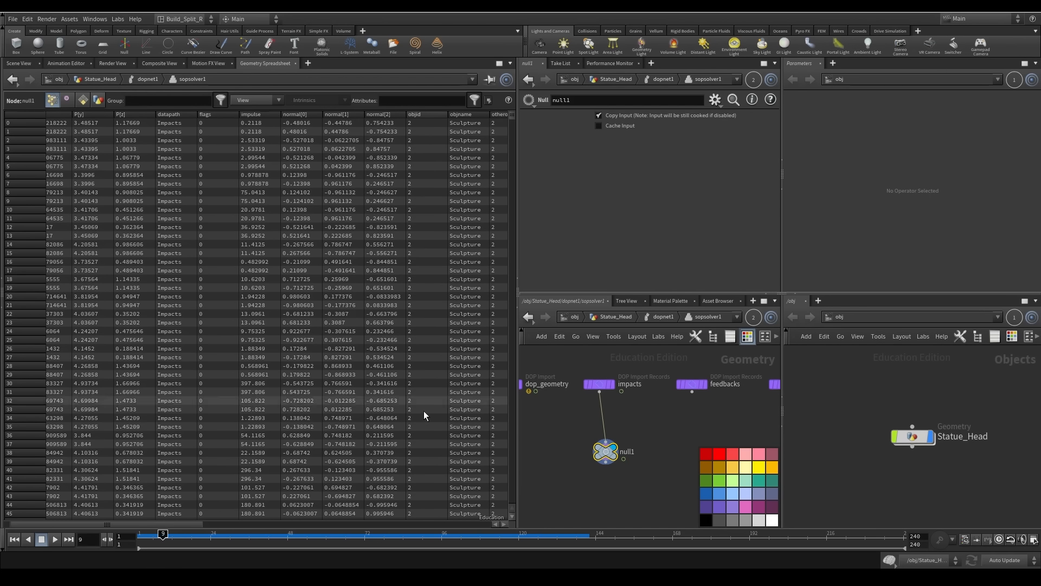
left_click_drag(515, 115, 515, 497)
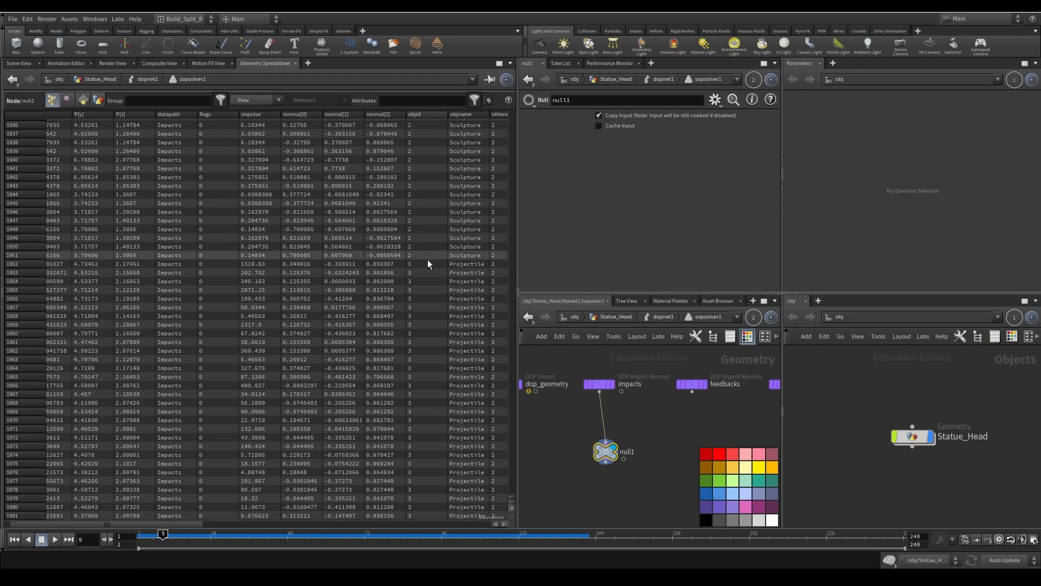
Add a Blast node below null1 and set it as the displayed node
left_click_drag(606, 456, 599, 462)
middle_click_drag(647, 446, 646, 382)
right_click(677, 436)
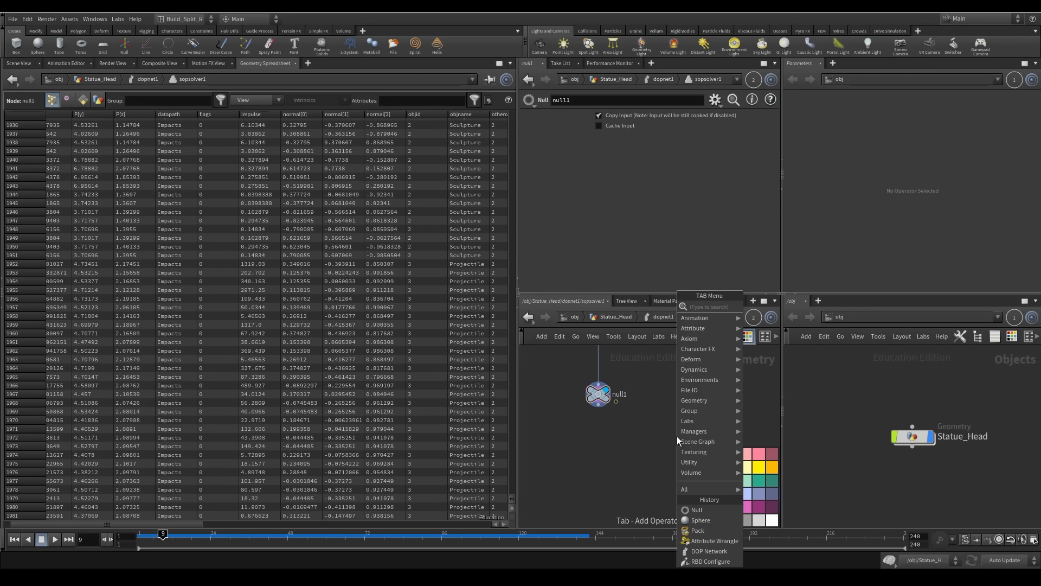
left_click(599, 445)
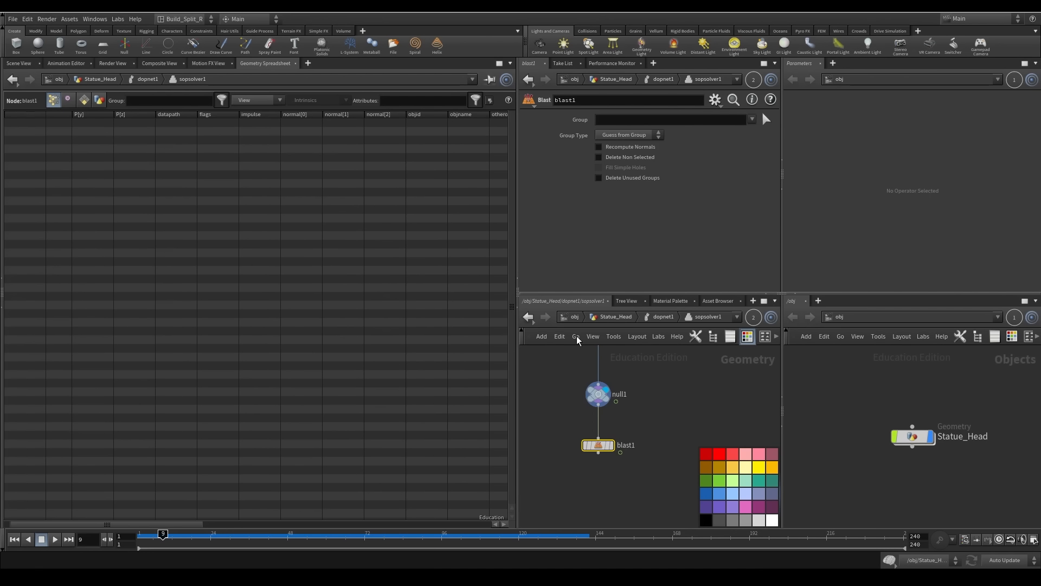
left_click_drag(595, 444, 601, 458)
left_click(611, 451)
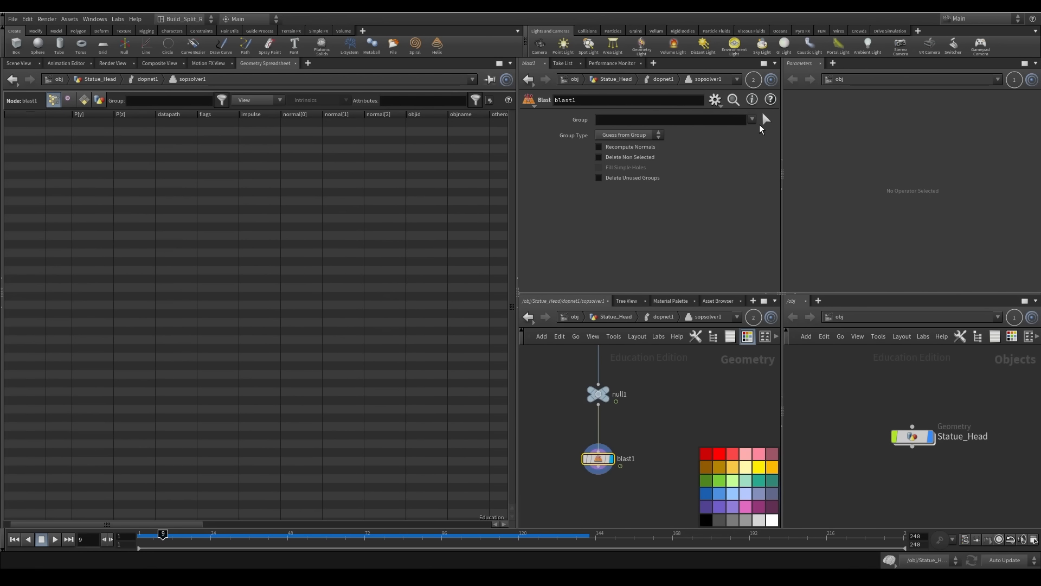
left_click(767, 120)
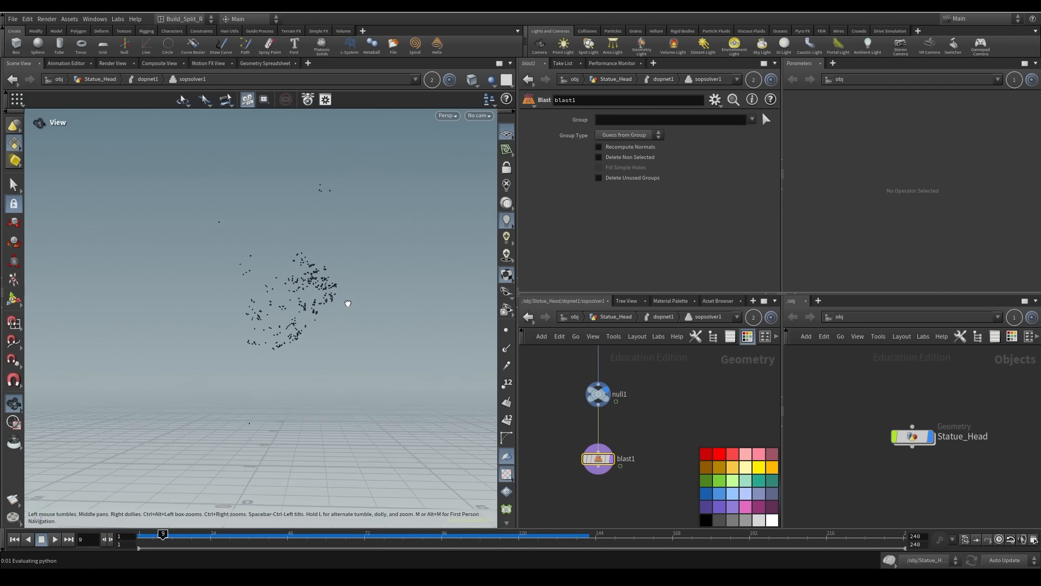
left_click_drag(348, 286, 310, 324)
Open the sopsolver1 network inside dopnet1 in the second network editor
middle_click_drag(984, 436, 928, 386)
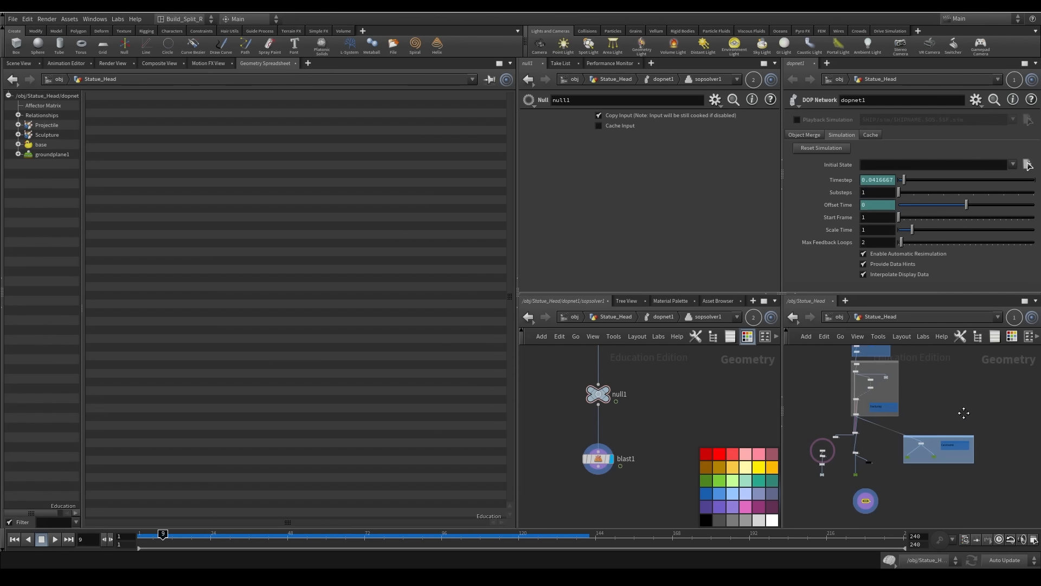
scroll(876, 437, "up", 3)
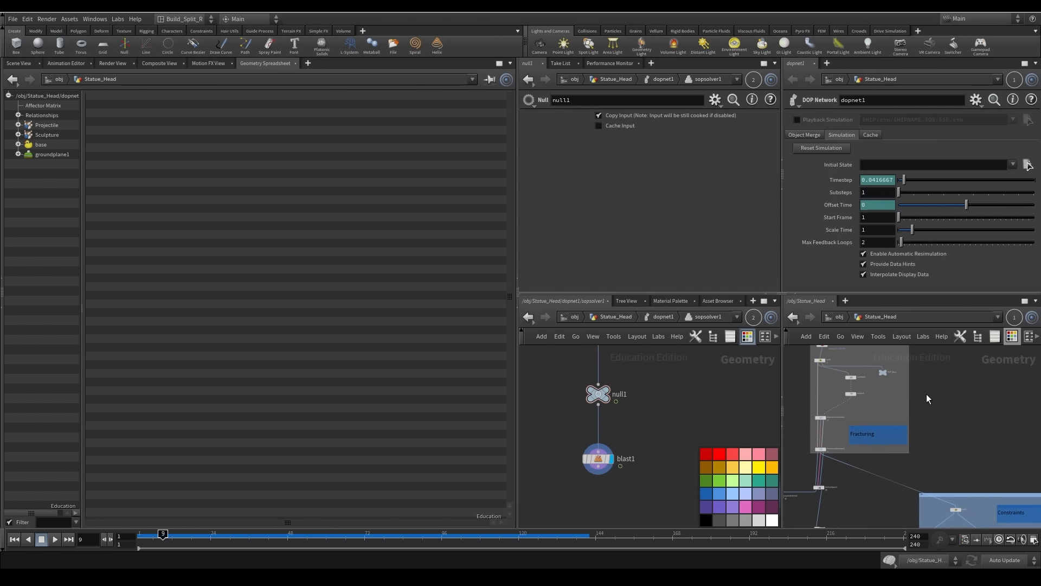
middle_click_drag(917, 483, 940, 365)
middle_click_drag(1013, 475, 962, 487)
middle_click_drag(951, 444, 1027, 322)
scroll(927, 494, "up", 4)
middle_click_drag(919, 462, 1035, 350)
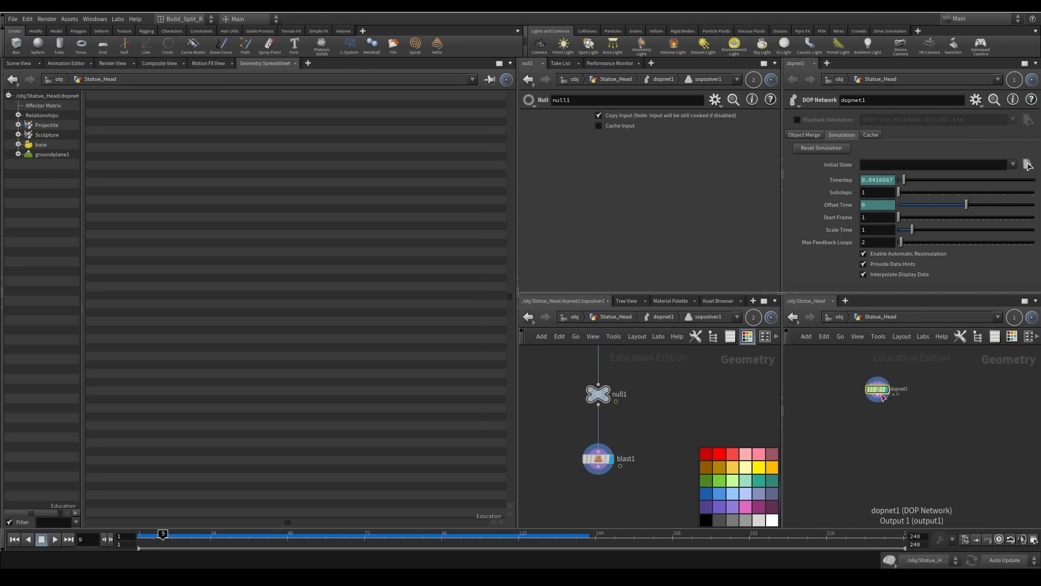
double_click(881, 394)
middle_click_drag(968, 417, 921, 381)
double_click(944, 411)
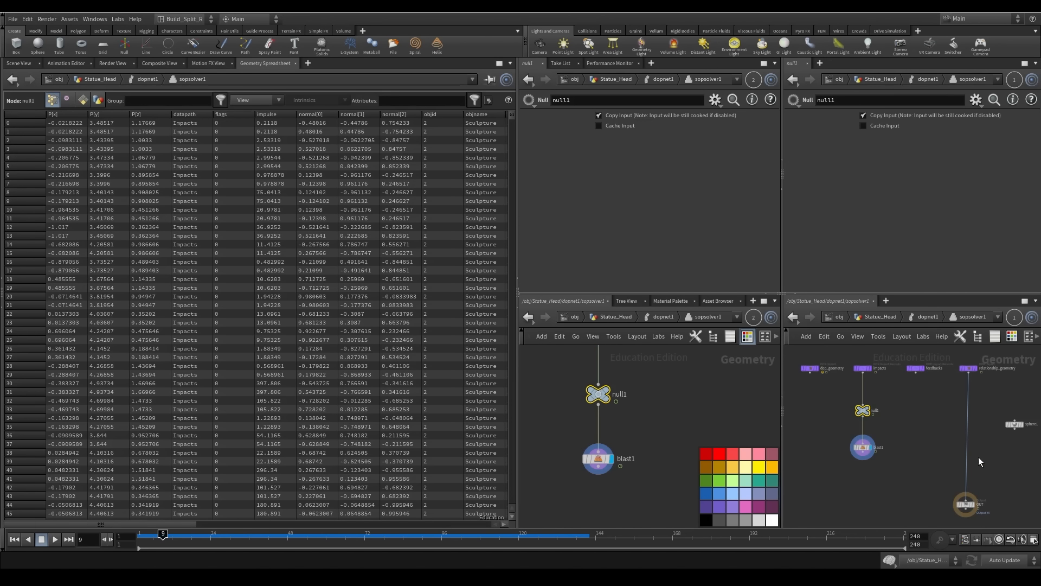
Display null1 and link the geometry spreadsheet pane to link group 2
key("r")
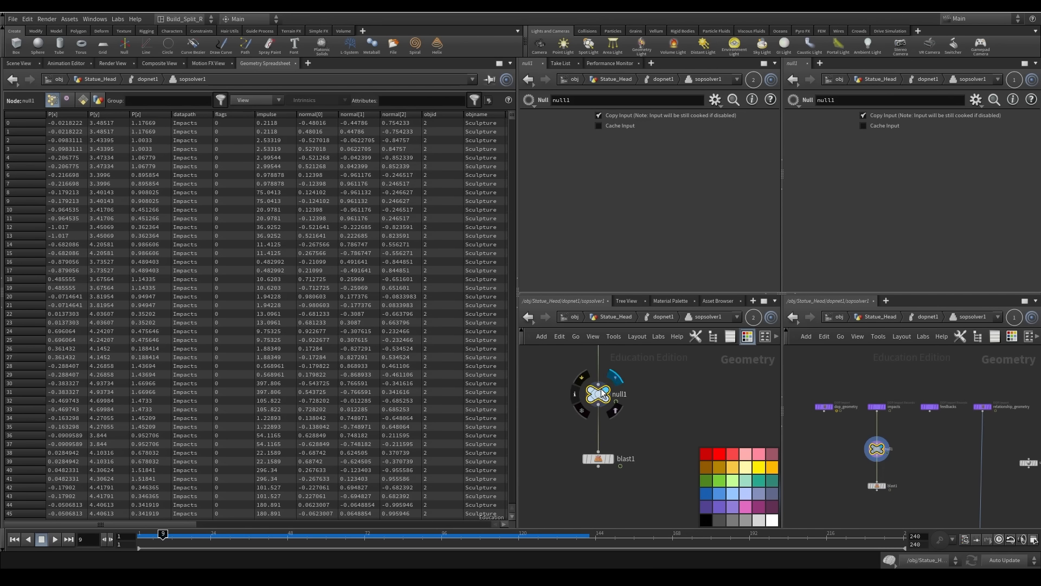
left_click(490, 79)
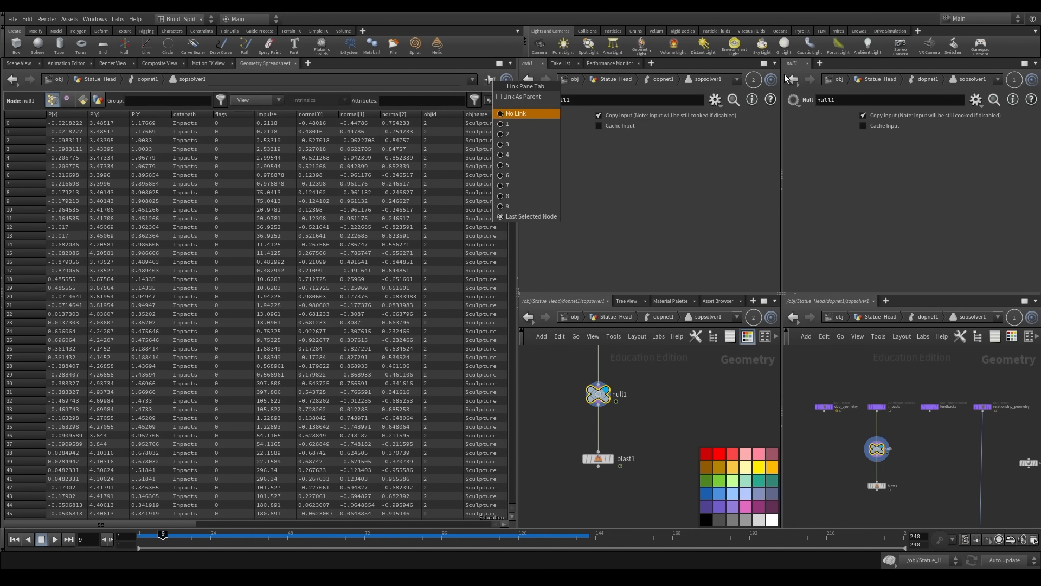
left_click(524, 134)
middle_click_drag(909, 494, 910, 447)
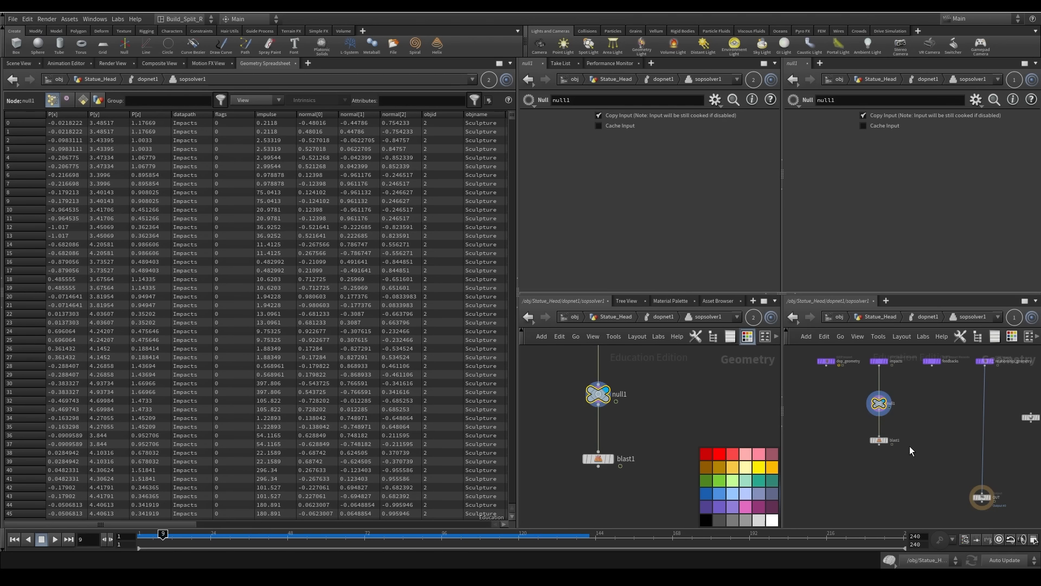
scroll(906, 446, "up", 3)
left_click(858, 437)
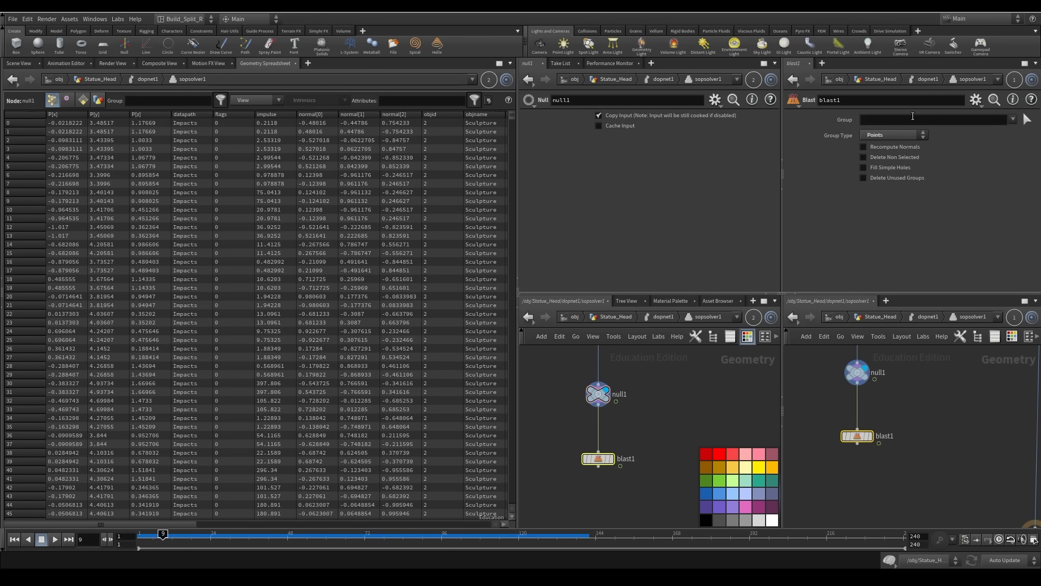
type("@ob")
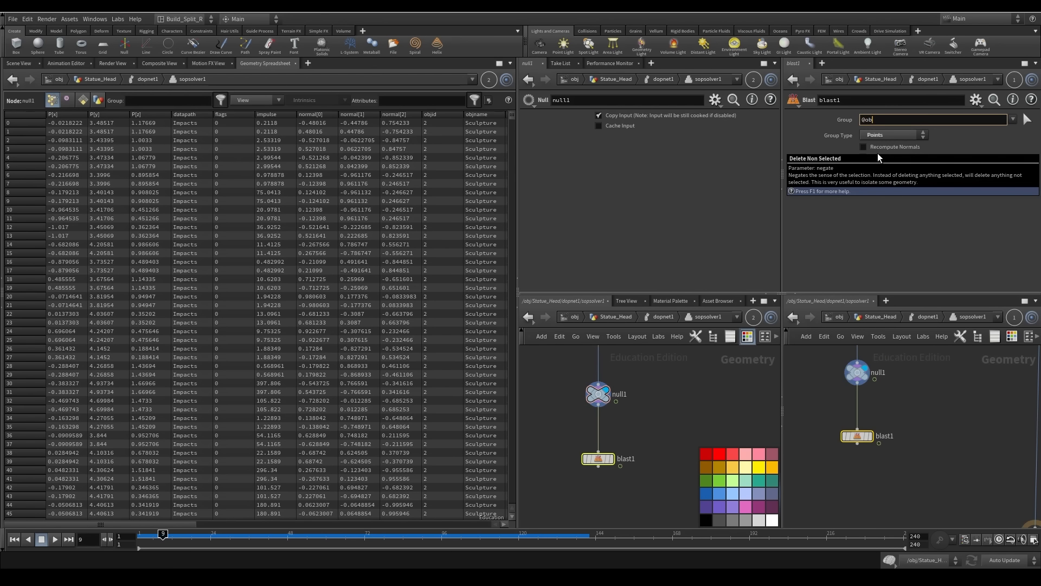
type("jid=3")
key("Return")
left_click(19, 64)
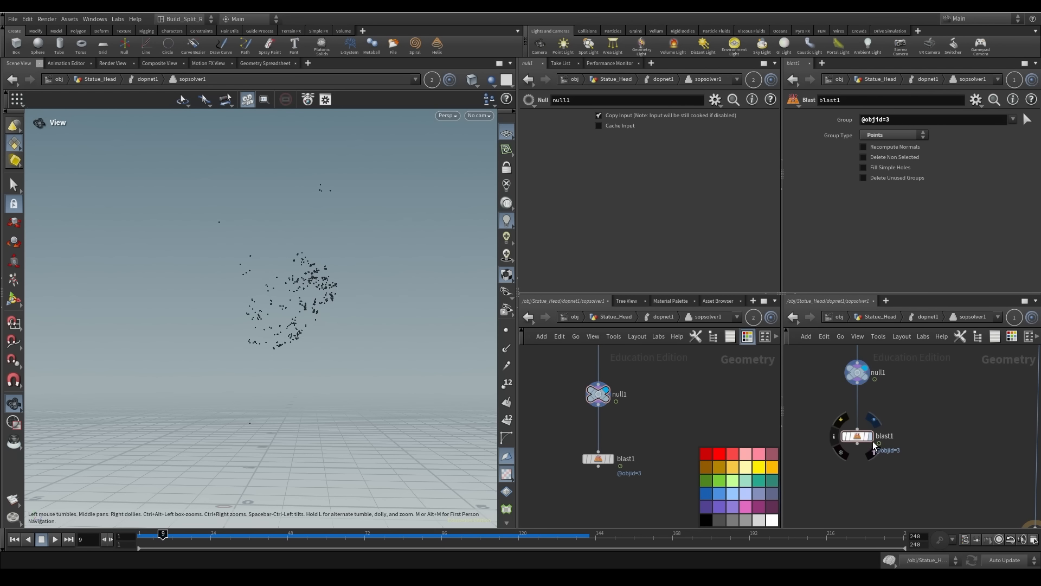
left_click(857, 437)
left_click(886, 157)
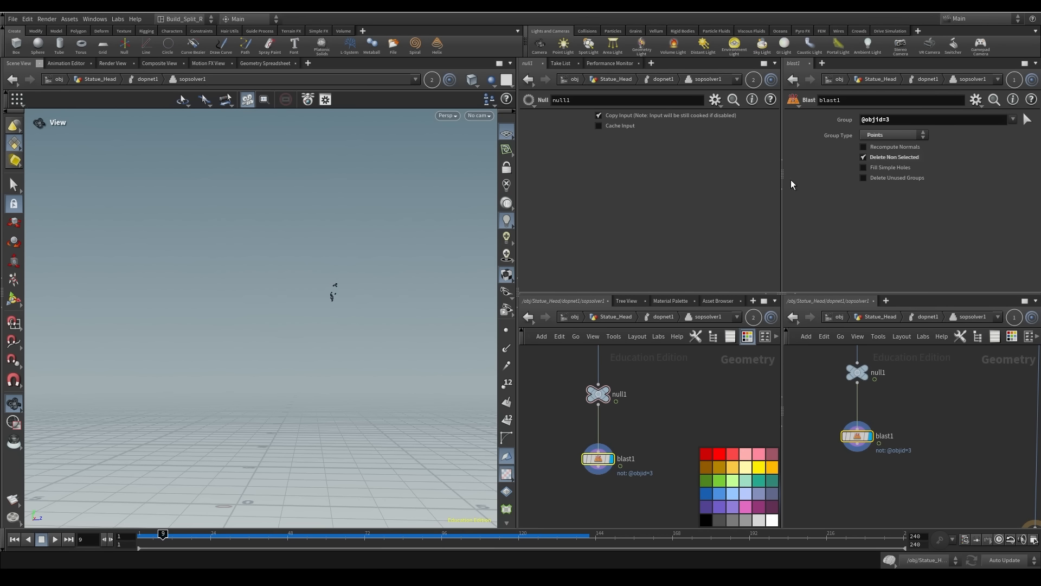
Scrub and play the timeline to examine the isolated projectile impact points, and return to frame 9
left_click_drag(328, 282, 376, 265)
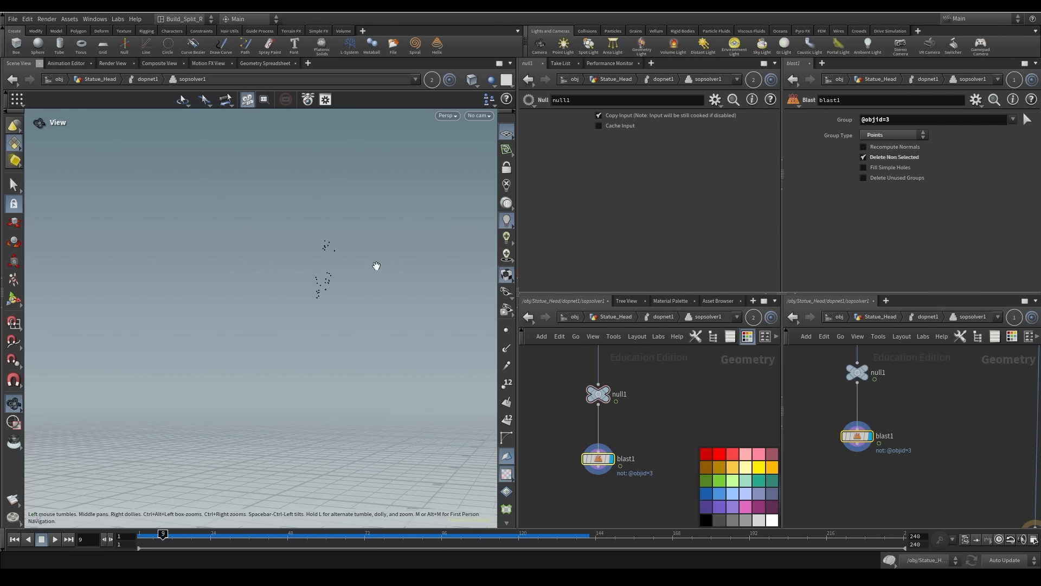
left_click(131, 538)
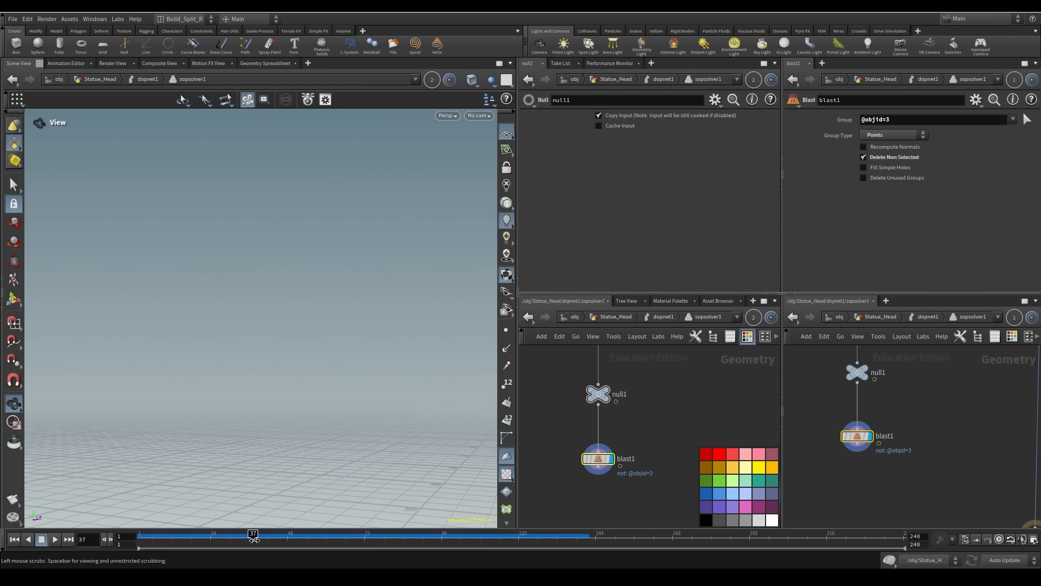
left_click_drag(378, 536, 141, 535)
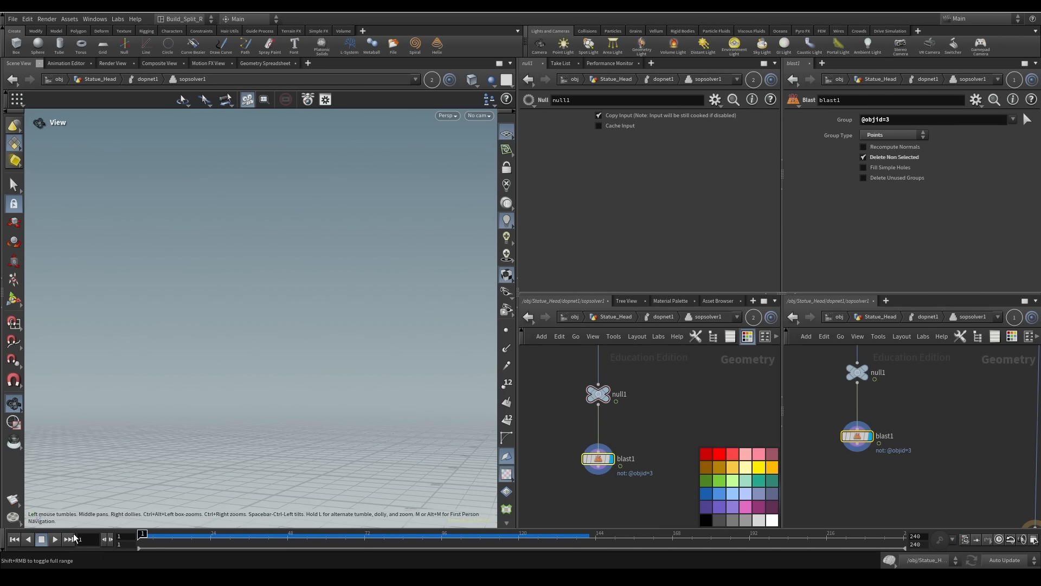
left_click(57, 539)
left_click_drag(224, 384, 258, 362)
left_click(185, 535)
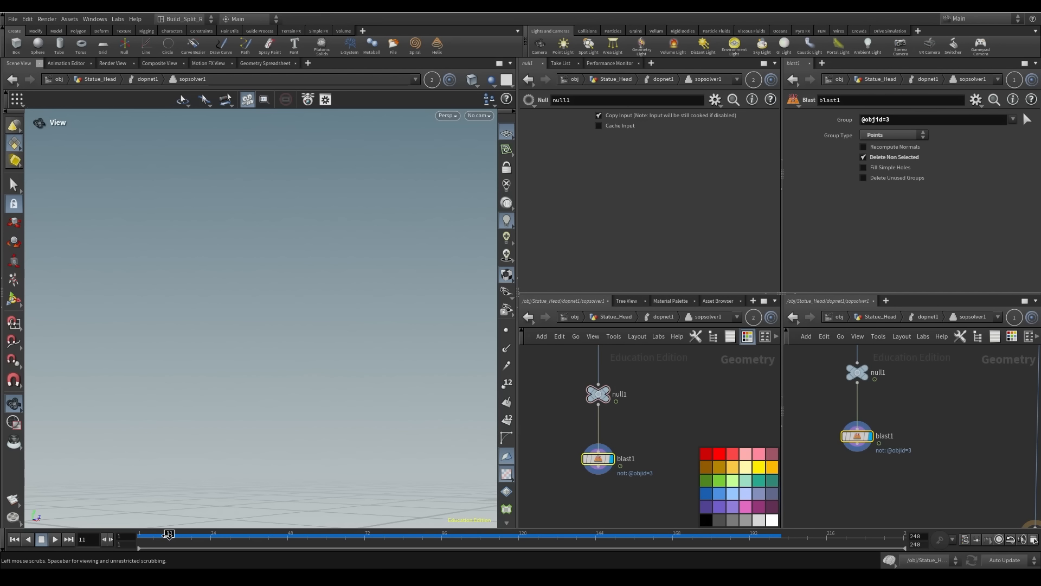
left_click_drag(360, 396, 326, 374)
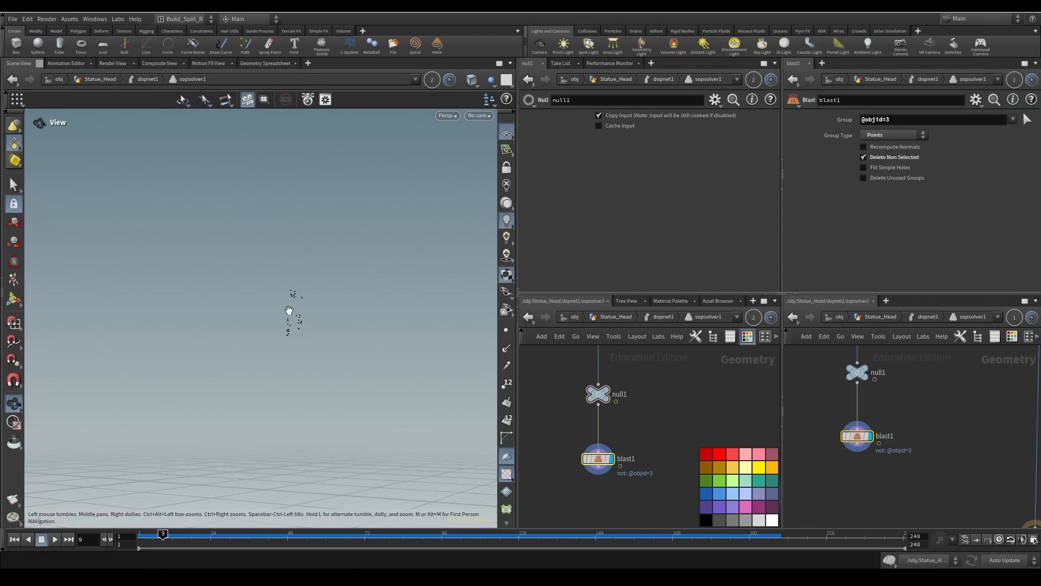
Add a polygon mesh Sphere node of radius 0.5 in empty space in the sopsolver1 network and display it
middle_click_drag(920, 429, 935, 438)
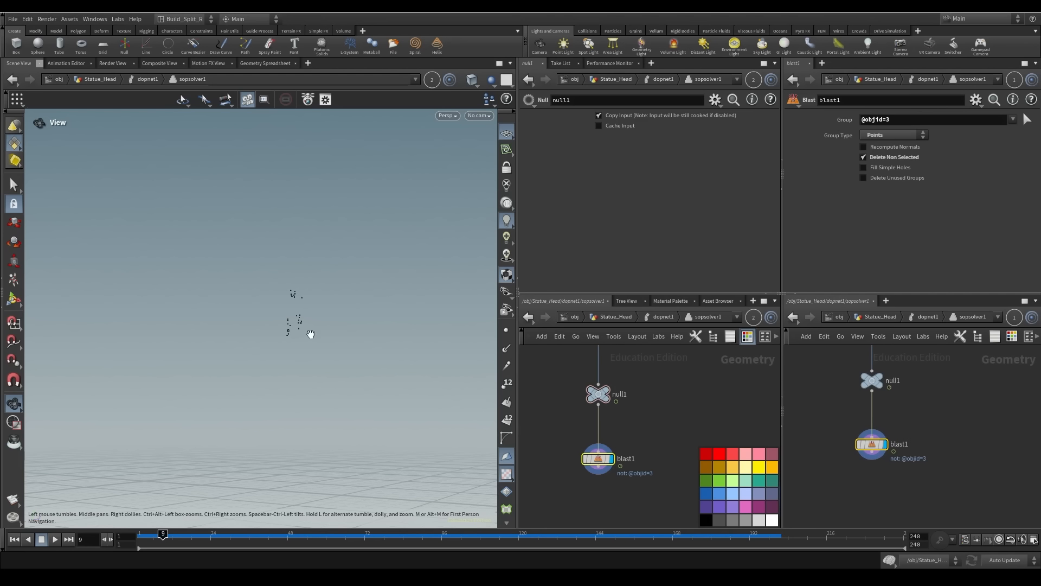
middle_click_drag(789, 350, 841, 483)
middle_click_drag(1019, 513, 825, 390)
left_click(883, 449)
middle_click_drag(974, 435, 867, 484)
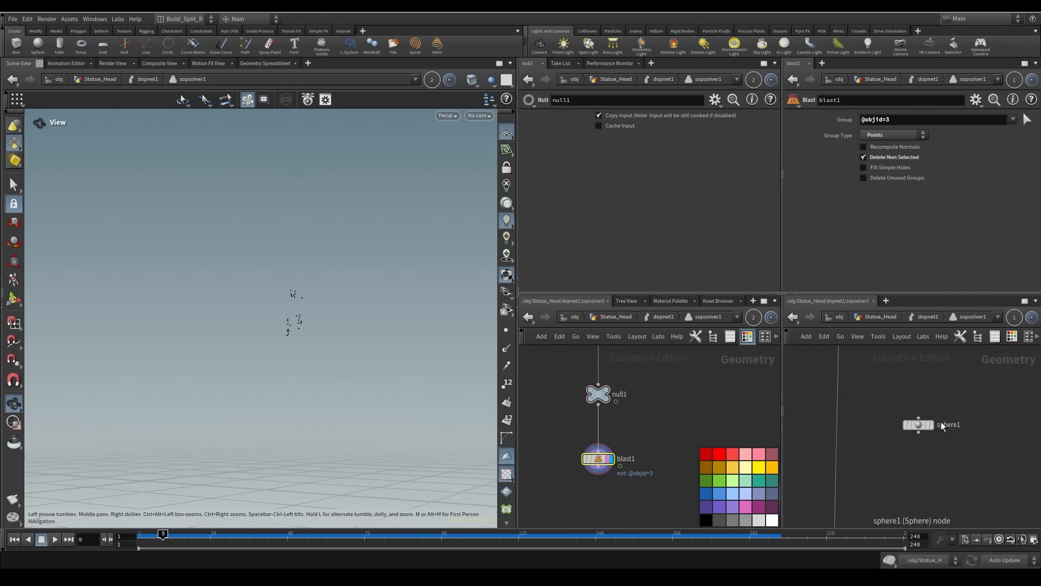
left_click(931, 428)
left_click(922, 430)
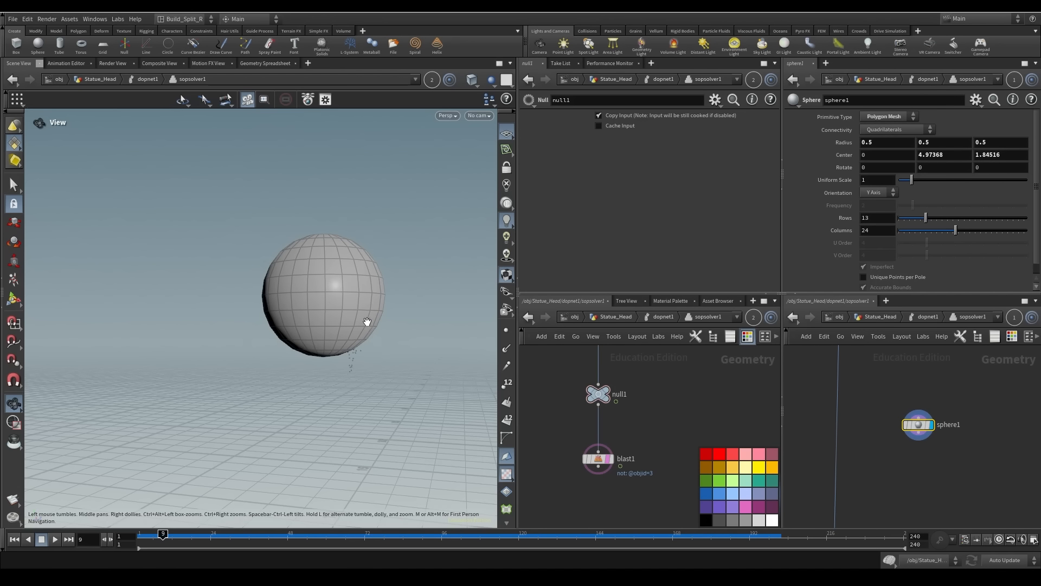
Move the sphere to the impact area, with its center at 0, 4.85209, 2.03669
left_click_drag(386, 327, 398, 358, "alt")
left_click_drag(454, 384, 403, 369, "alt")
middle_click_drag(417, 370, 296, 352, "alt")
left_click_drag(391, 376, 357, 420, "alt")
left_click_drag(328, 351, 356, 354)
left_click_drag(379, 412, 296, 327, "alt")
left_click_drag(372, 333, 373, 348)
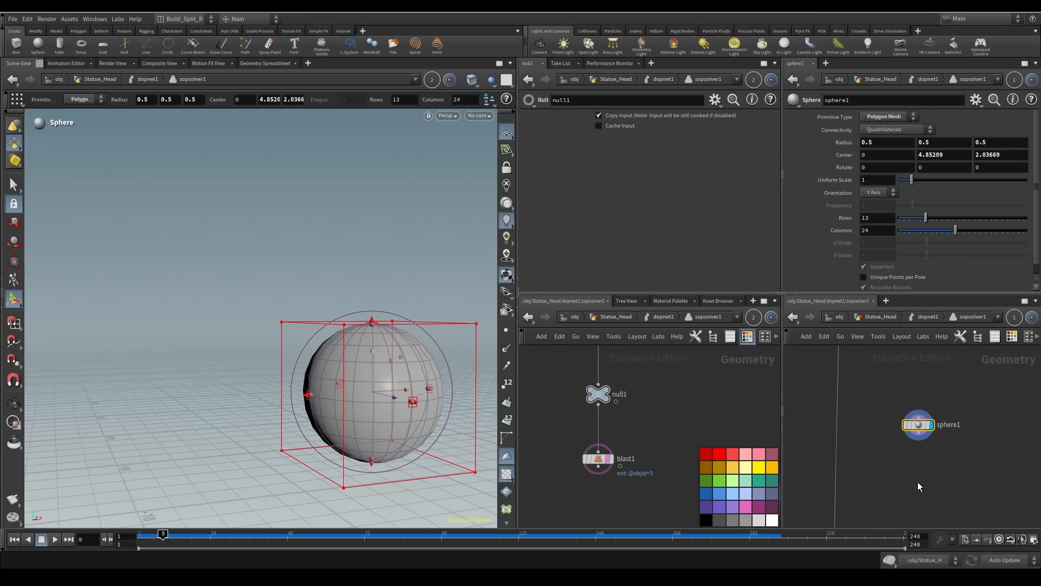
Insert a Group Create node of type Points between relationship_geometry and OUT, with sphere1 as second input, and display it
scroll(918, 483, "down", 2)
middle_click_drag(931, 500, 930, 458)
key("Tab")
type("group")
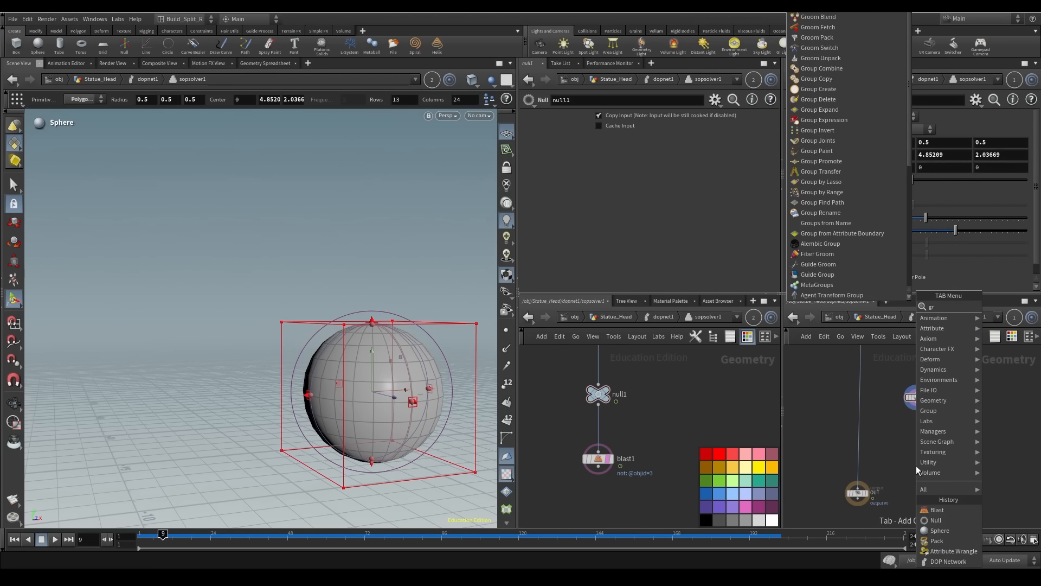
key("Return")
left_click(863, 412)
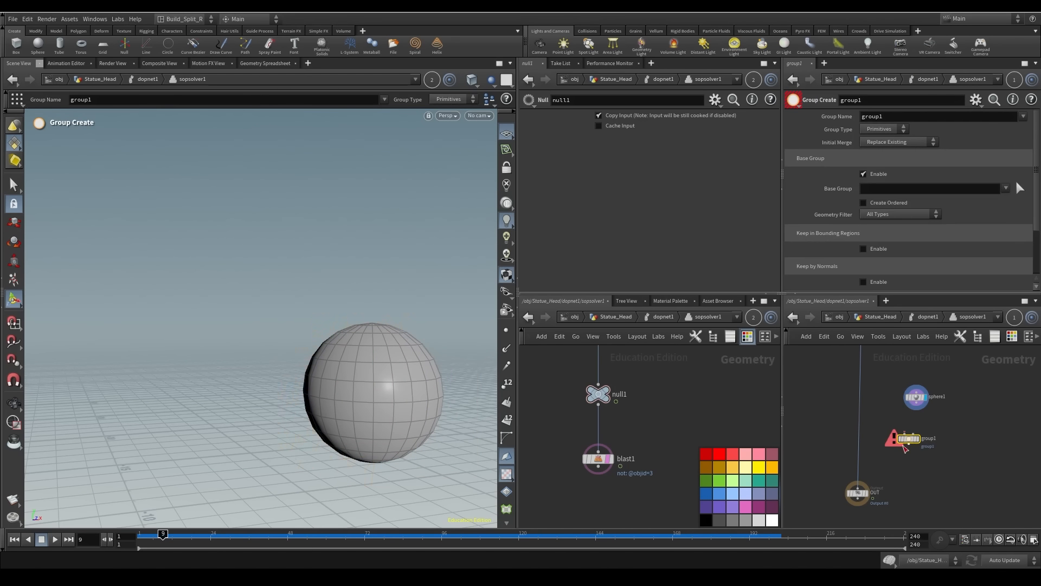
left_click_drag(233, 299, 293, 288, "alt")
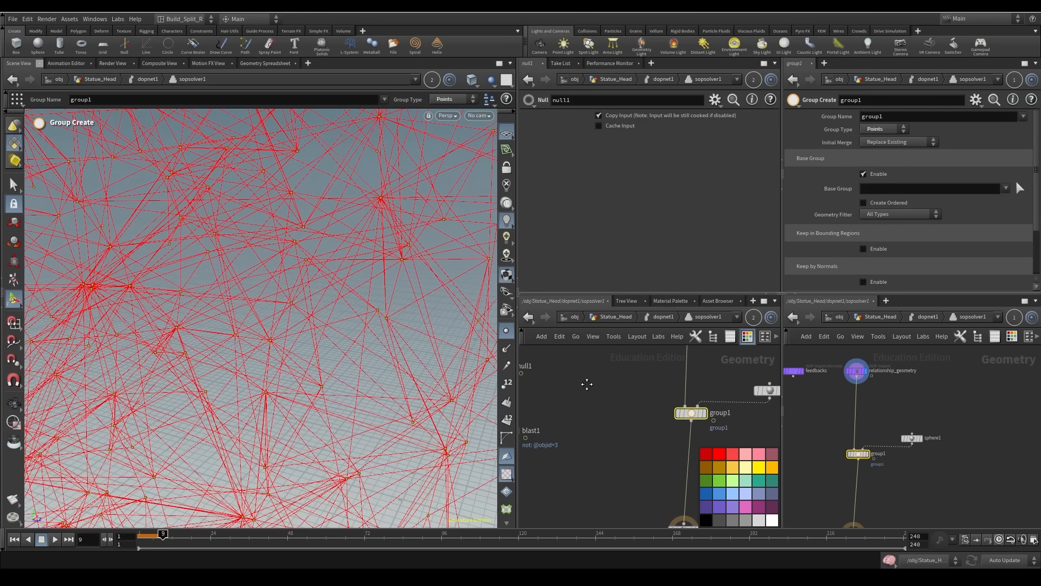
middle_click_drag(635, 412, 569, 402)
left_click(628, 407)
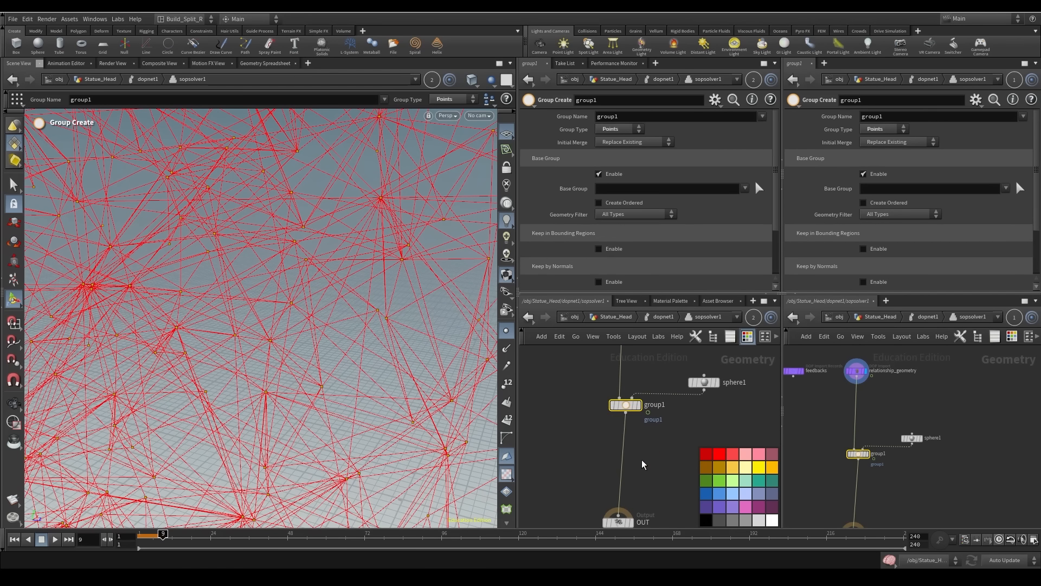
middle_click_drag(648, 494, 648, 461)
middle_click_drag(641, 381, 628, 454)
left_click(625, 444)
Rename the Group Create node deletept and set its Group Name to $OS
left_click_drag(609, 100, 381, 75)
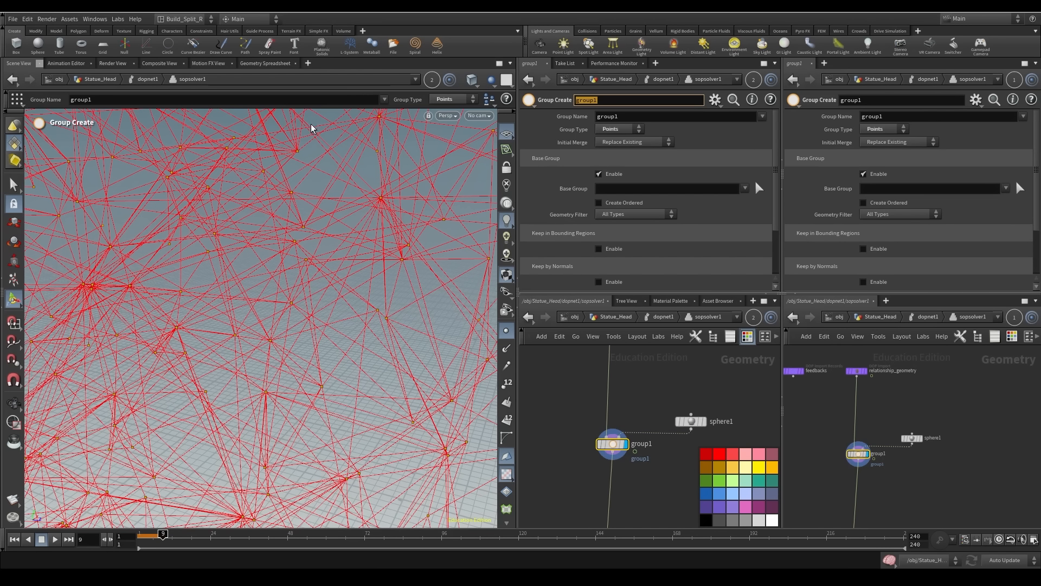
type("deletept")
key("Tab")
type("$OS")
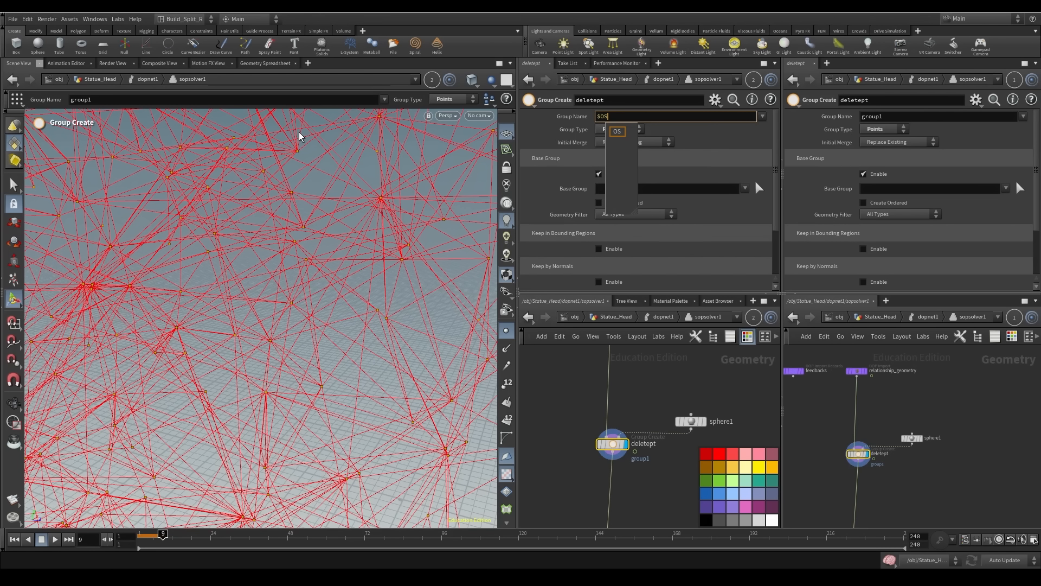
key("Return")
Disable deletept's Base Group and enable Keep in Bounding Regions with the Bounding Object type
left_click(615, 248)
left_click(606, 174)
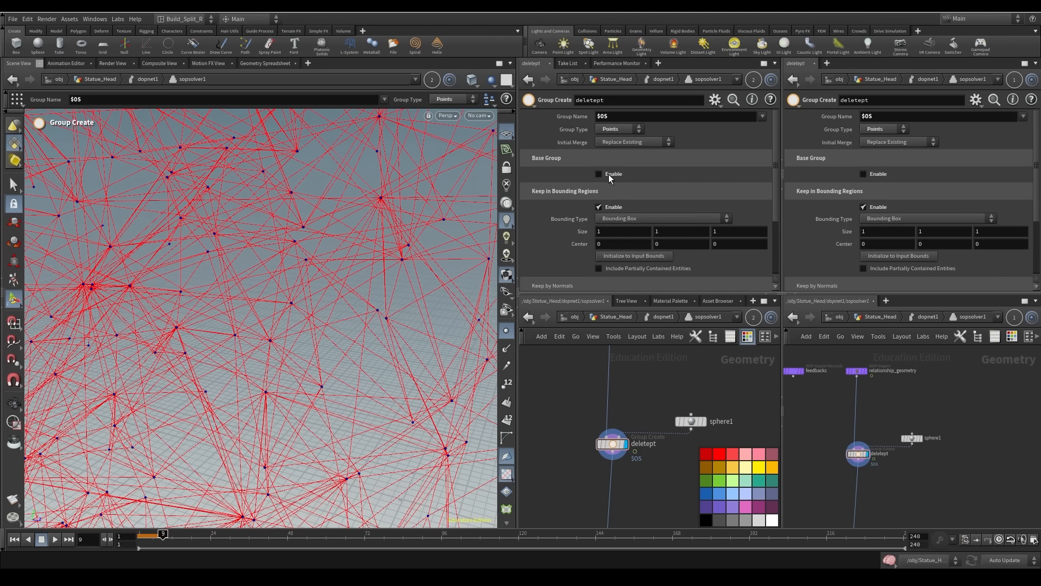
left_click(629, 219)
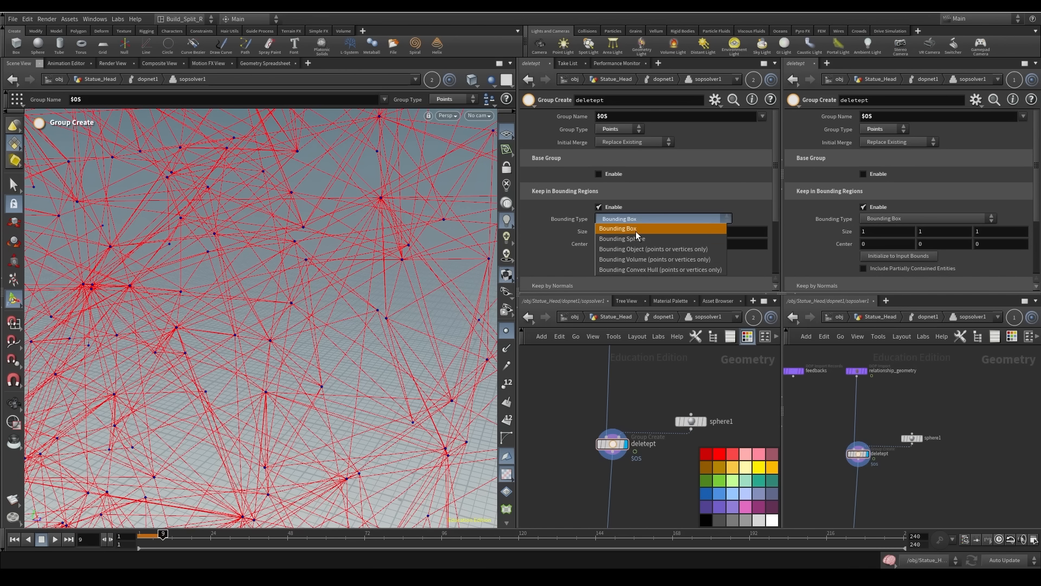
left_click(639, 260)
key("h")
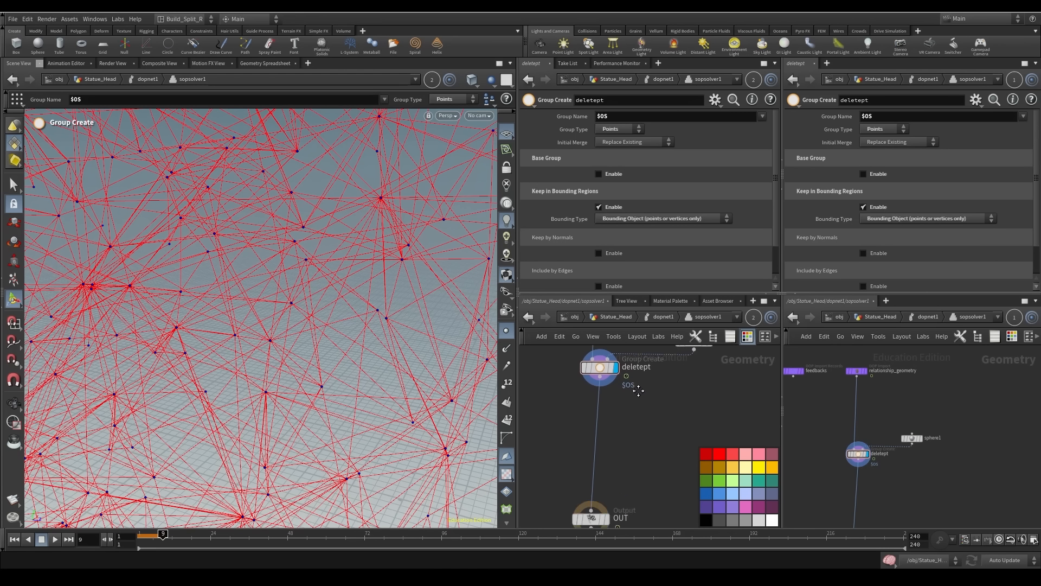
Insert a Blast node between deletept and OUT, display it, and set its group to deletept
key("Tab")
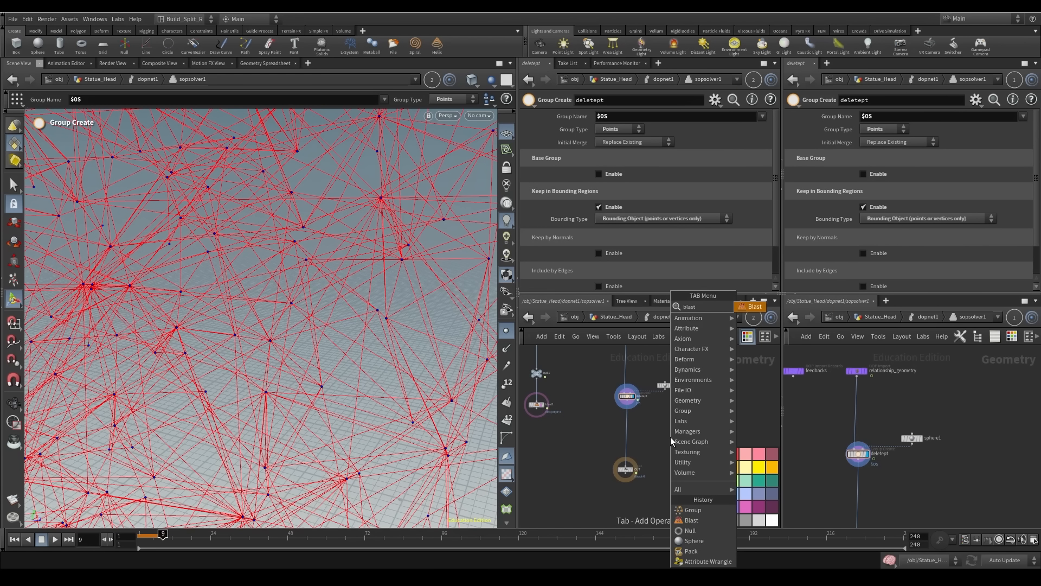
left_click(692, 520)
left_click(626, 428)
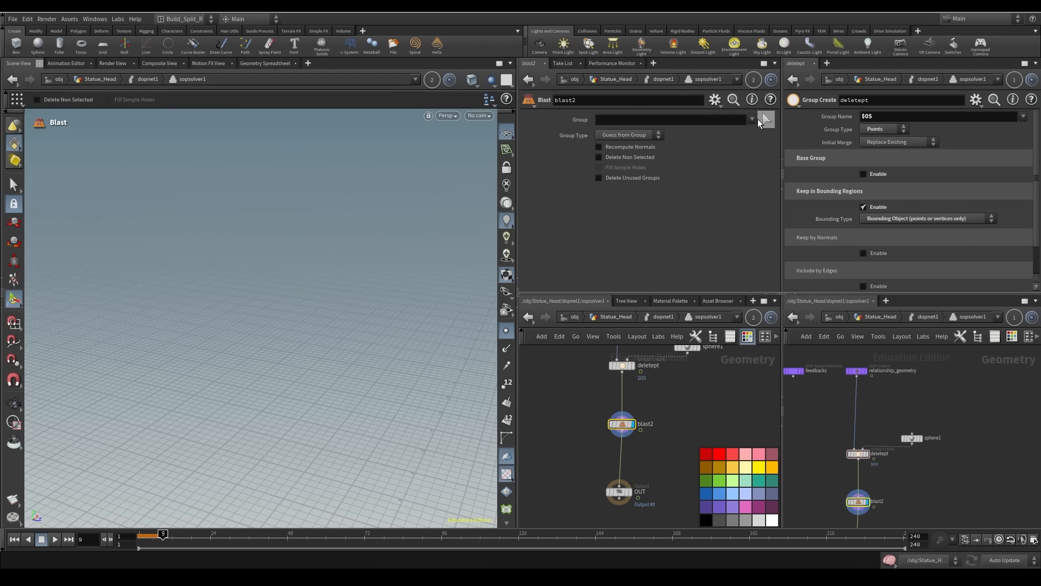
left_click(751, 118)
left_click(762, 211)
Select sphere1 and examine its placement against the constraint network and the blast1 impact branch
right_click_drag(379, 263, 195, 309, "alt")
left_click_drag(196, 309, 406, 293, "alt")
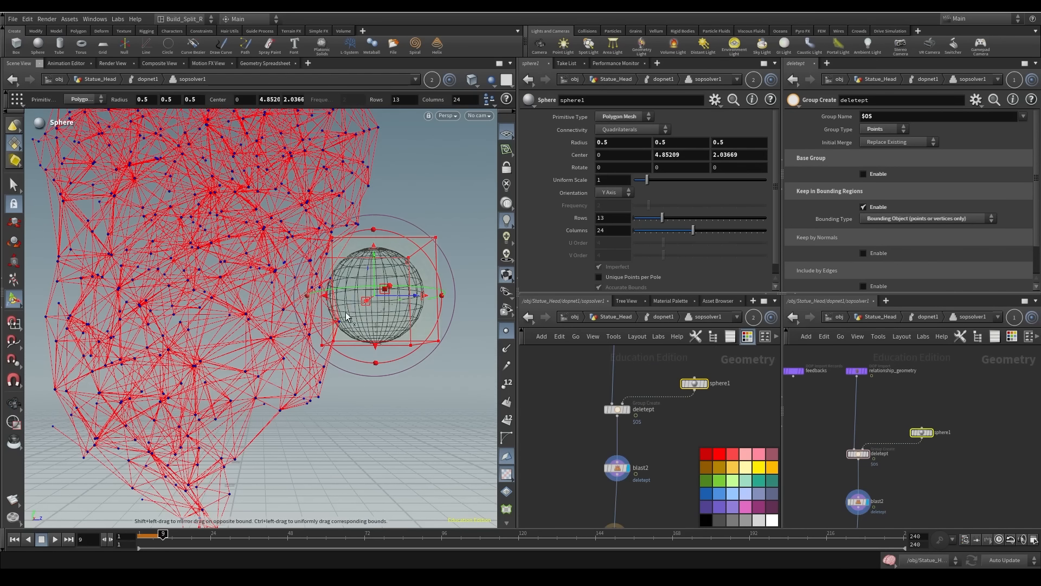
key("Return")
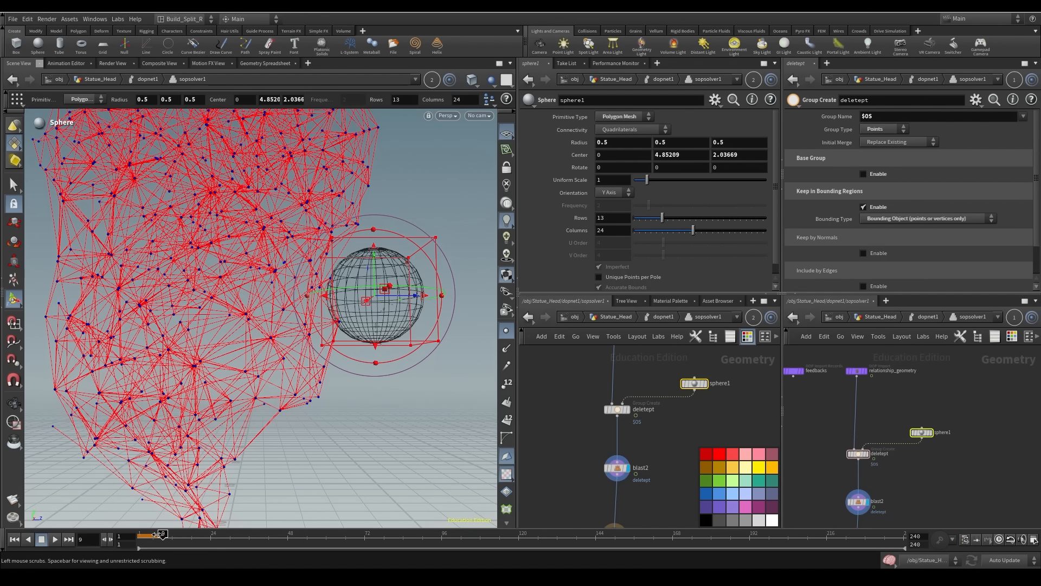
middle_click_drag(651, 447, 790, 524)
middle_click_drag(620, 460, 630, 424)
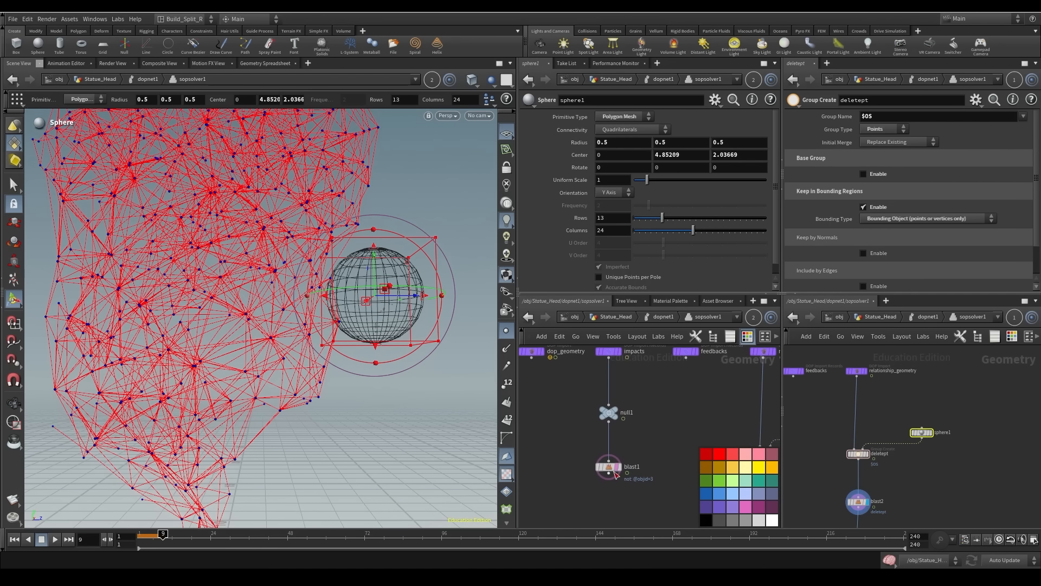
left_click(614, 470)
left_click(175, 537)
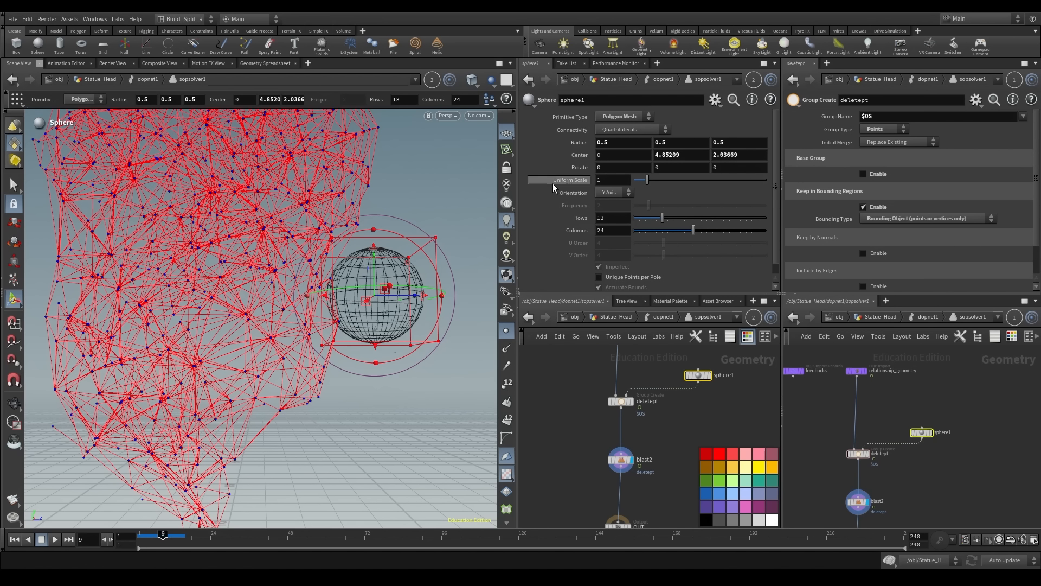
Keyframe sphere1's Uniform Scale from 1 at frame 9 to 10 at frame 26, and return to frame 1
left_click_drag(163, 537, 179, 538)
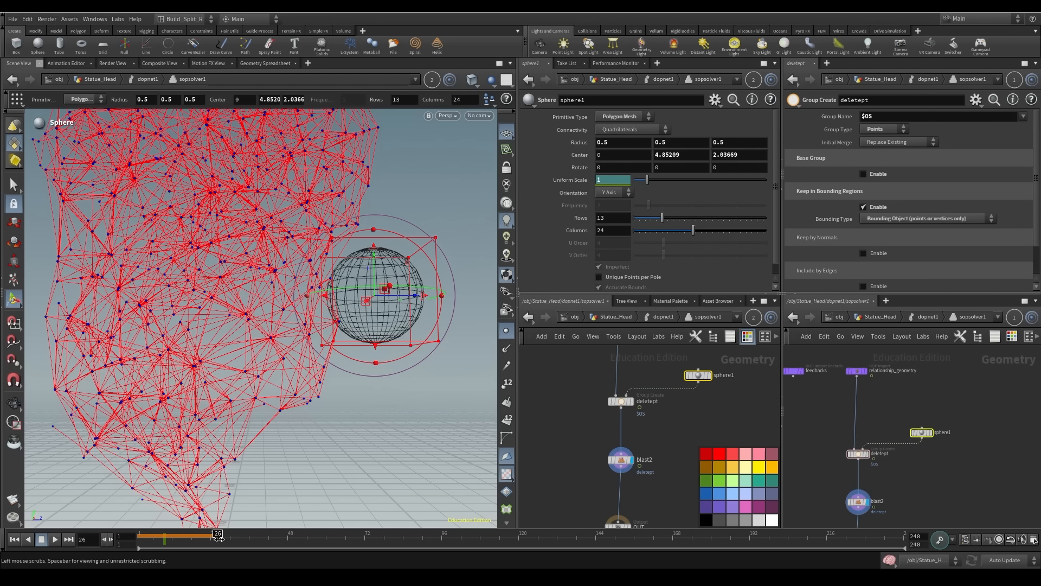
left_click_drag(650, 181, 766, 184)
key("space+g")
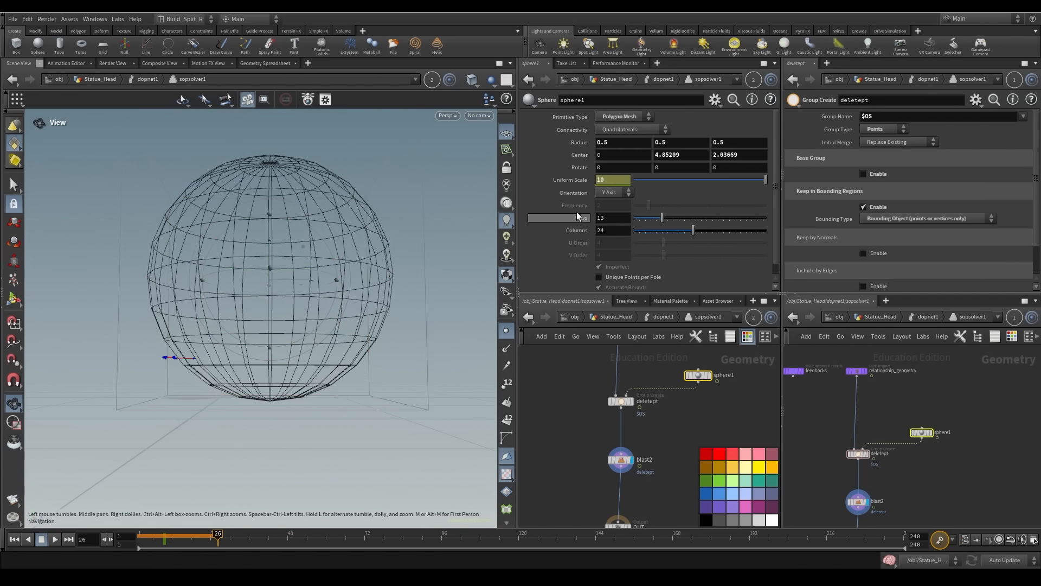
left_click_drag(189, 532, 107, 533)
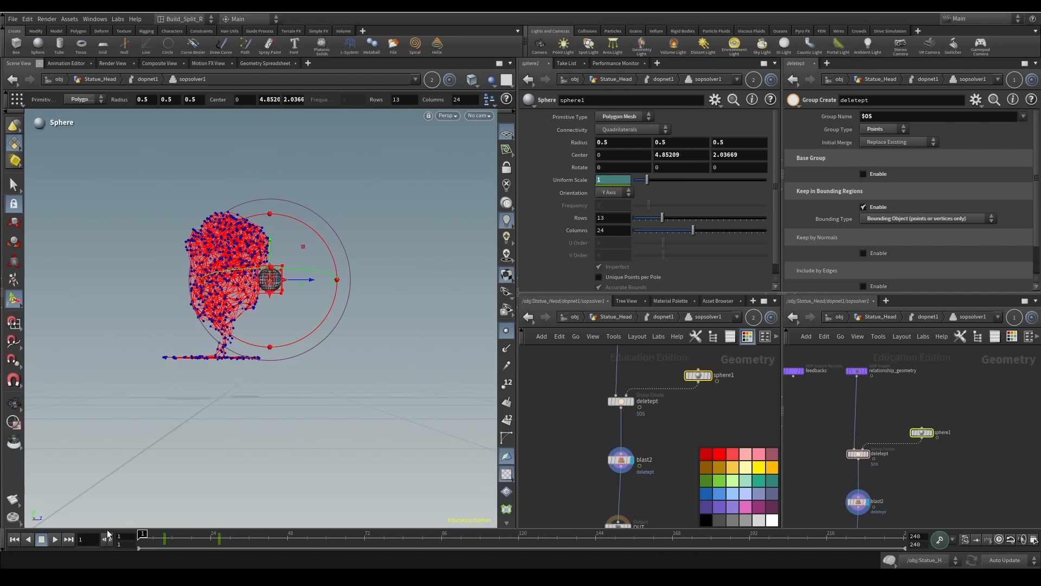
Display the OUT node, play the growing sphere removing constraints, rewind to frame 1, and save the scene
middle_click_drag(608, 444, 612, 395)
left_click(637, 481)
left_click(631, 479)
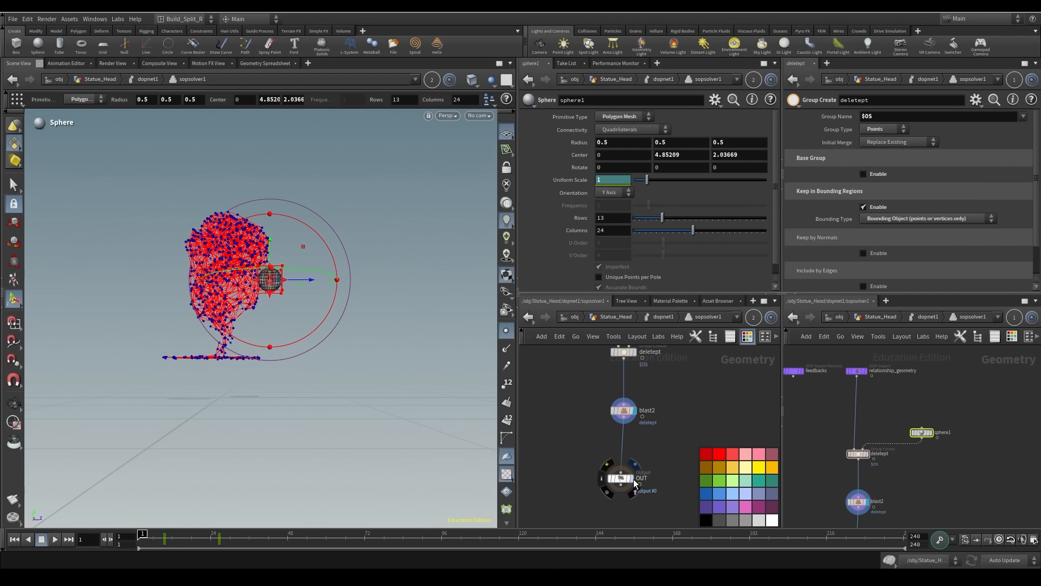
left_click_drag(372, 400, 352, 429, "alt")
scroll(353, 429, "up", 5)
left_click(55, 539)
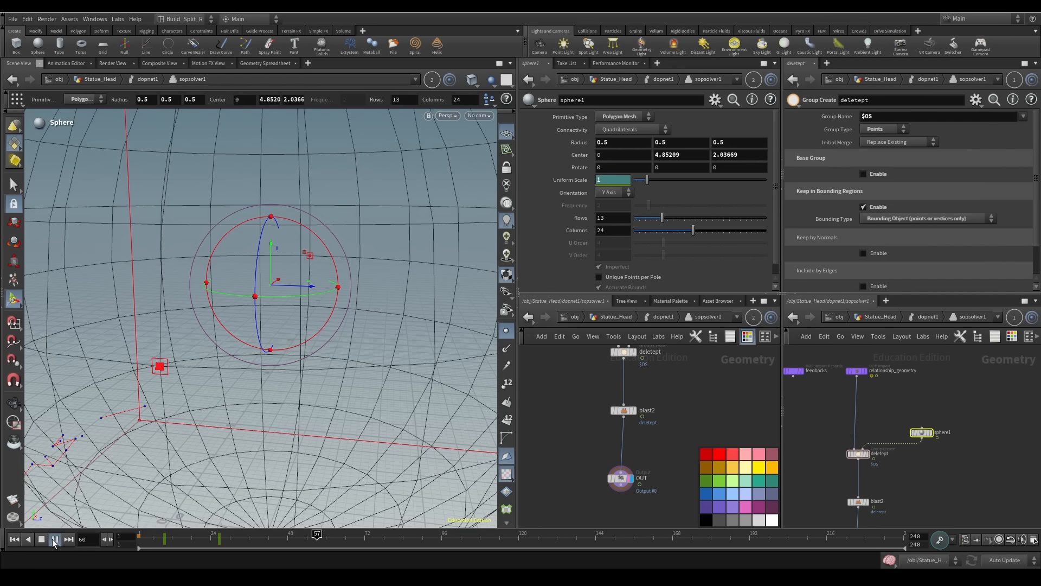
left_click(15, 539)
key("ctrl+s")
Deselect sphere1, replay the constraint network's breakup from a wider view, and return to frame 1
middle_click_drag(672, 415, 675, 345)
left_click_drag(622, 452, 625, 460)
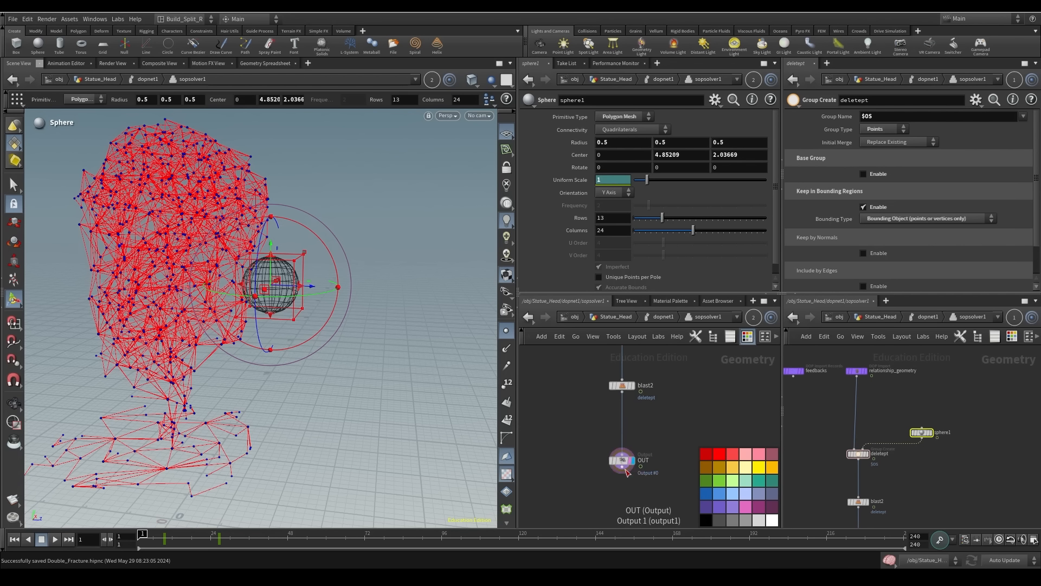
left_click(633, 453)
left_click(701, 430)
middle_click_drag(701, 430, 685, 491)
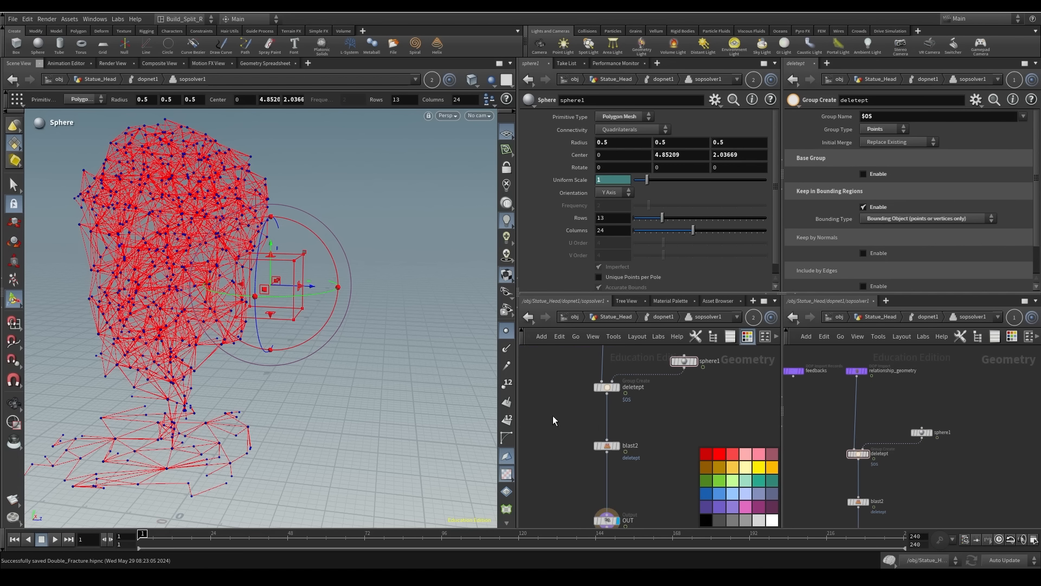
key("Escape")
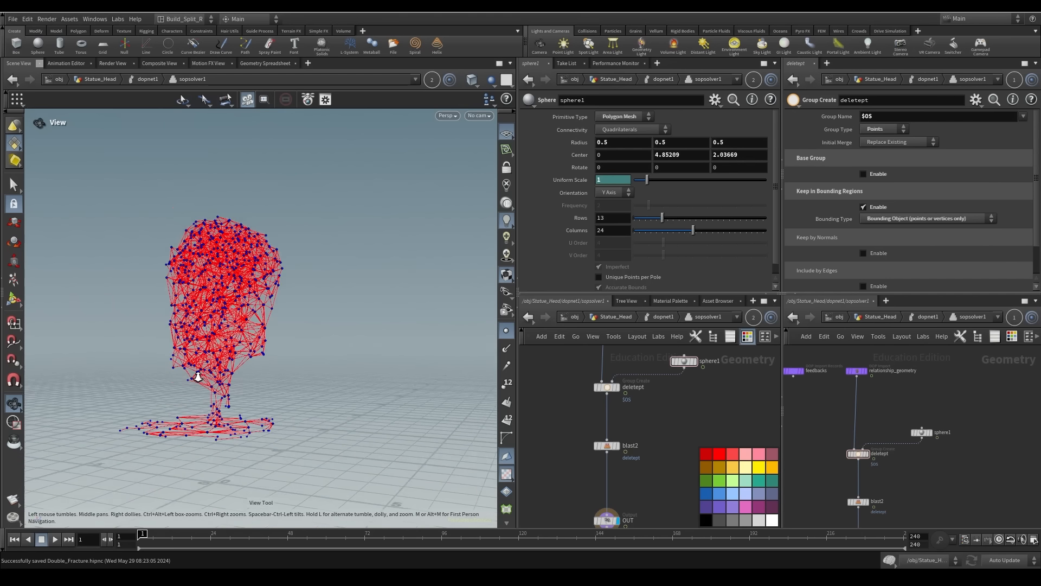
left_click(54, 540)
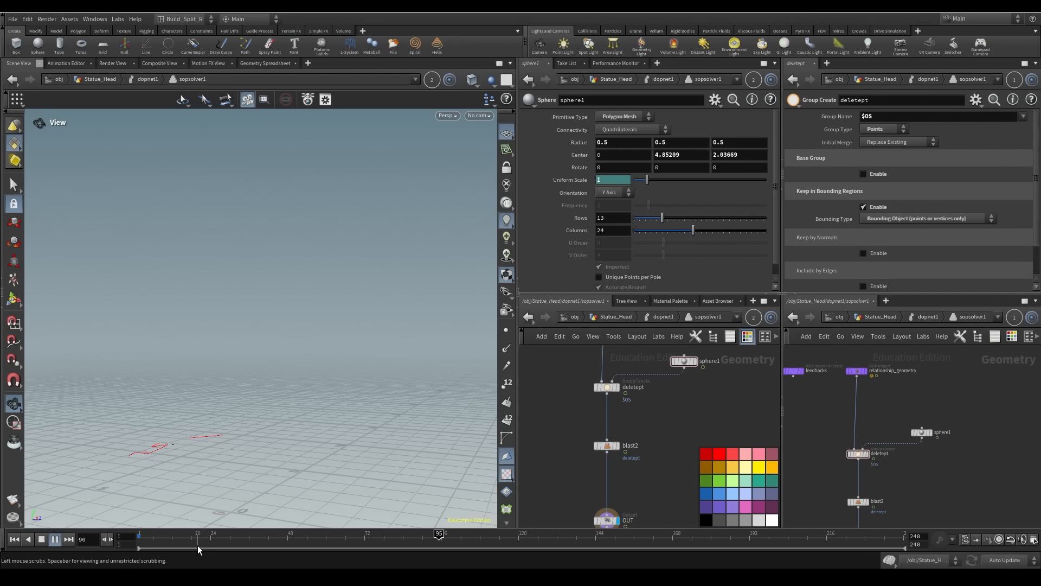
left_click(15, 539)
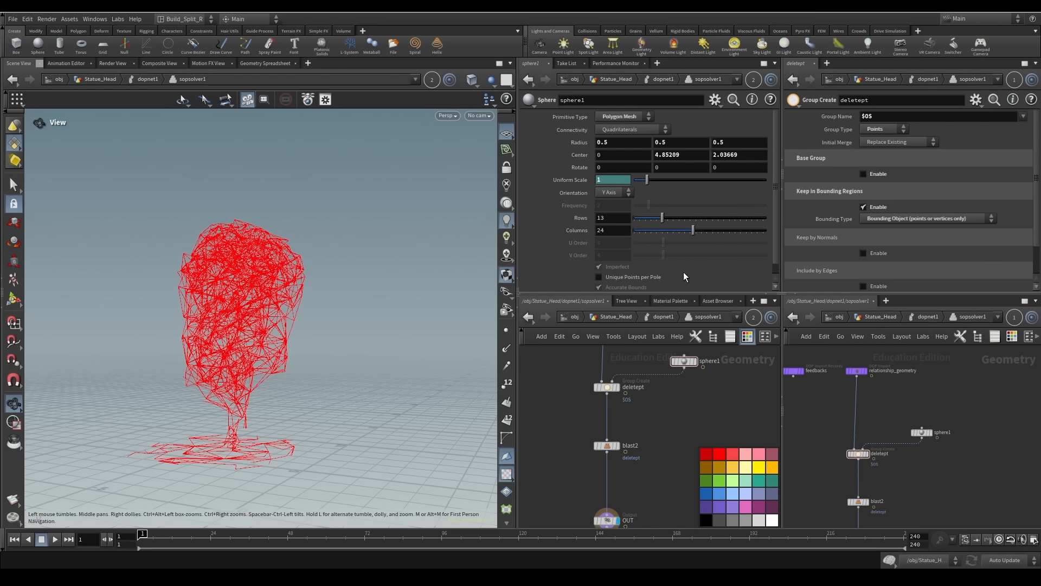
left_click_drag(314, 406, 416, 420)
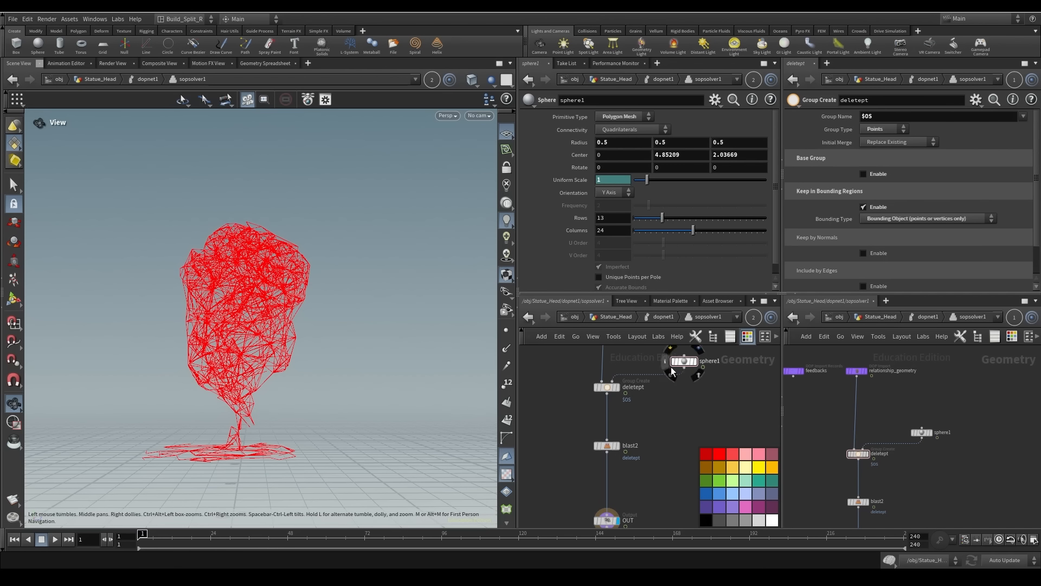
Add a Blast node fed by sphere1, with its group left empty, and place it beside the sphere branch
middle_click_drag(687, 404, 640, 474)
left_click_drag(642, 434, 638, 399)
key("Tab")
type("trans")
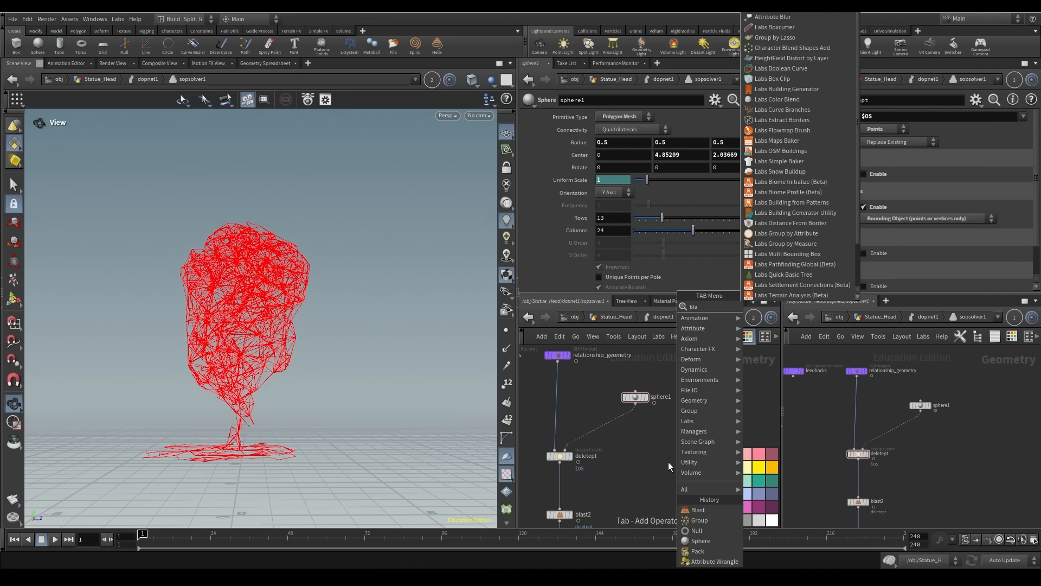
key("Return")
left_click(672, 428)
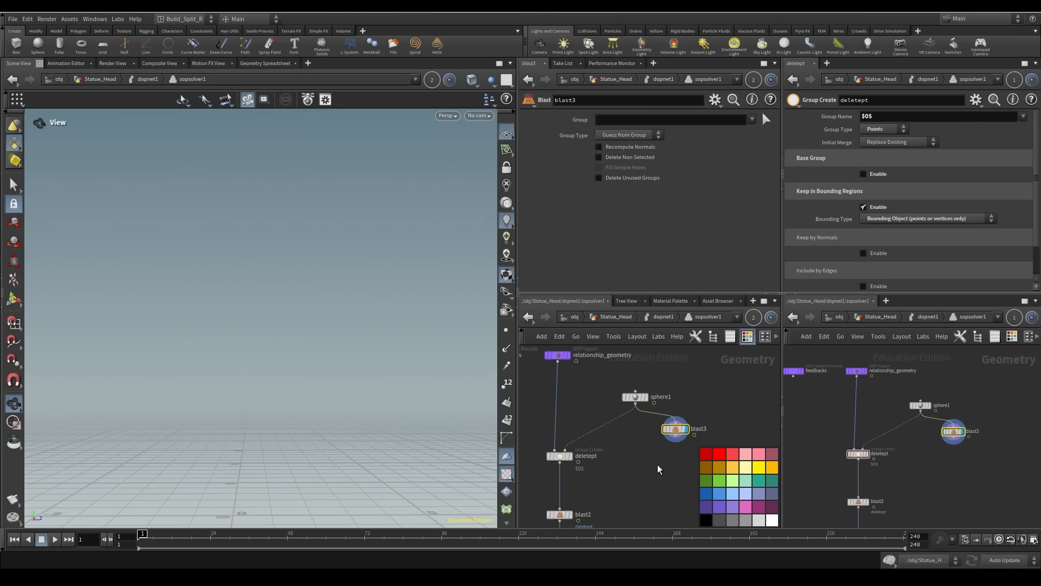
left_click(646, 397)
left_click(687, 429)
left_click_drag(675, 432, 686, 423)
Add a Switch node below sphere1 and blast3, taking both as inputs and feeding deletept's bounding input
key("Tab")
type("swi")
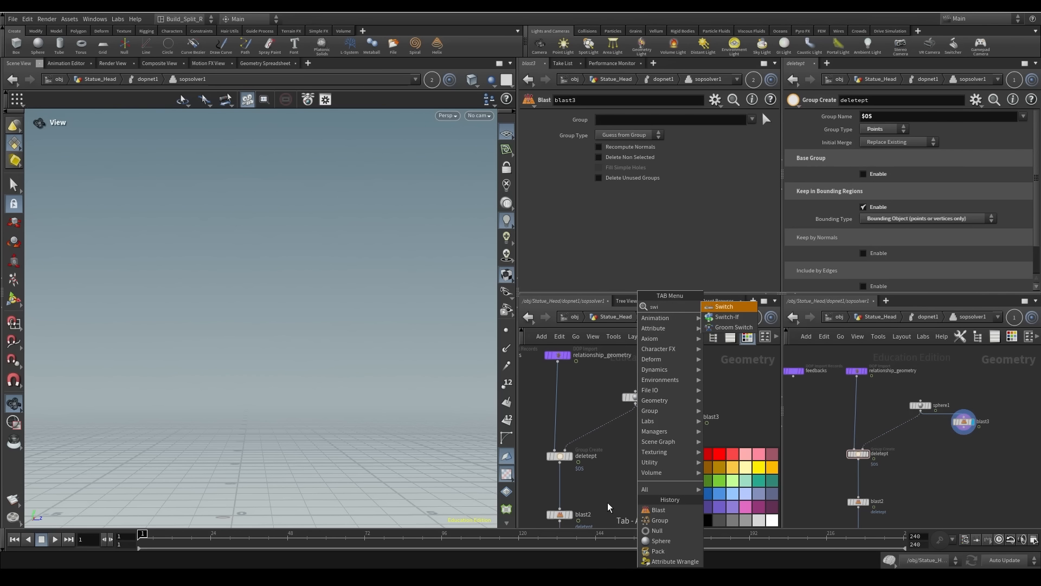
type("tch")
key("Return")
left_click(638, 437)
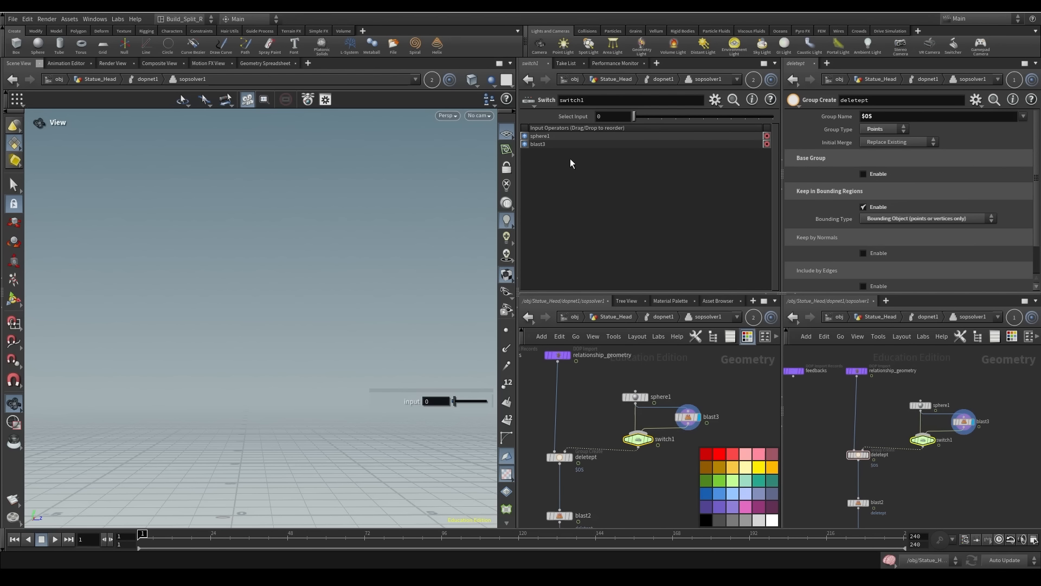
Set switch1's Select Input to the expression ($F >= 9)
left_click(624, 115)
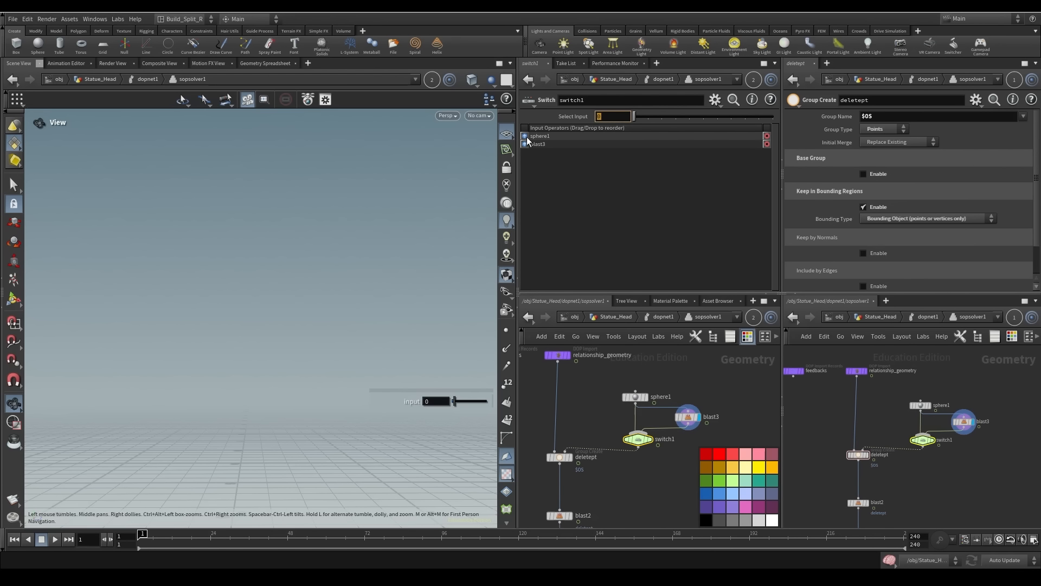
left_click(507, 166)
type("($F")
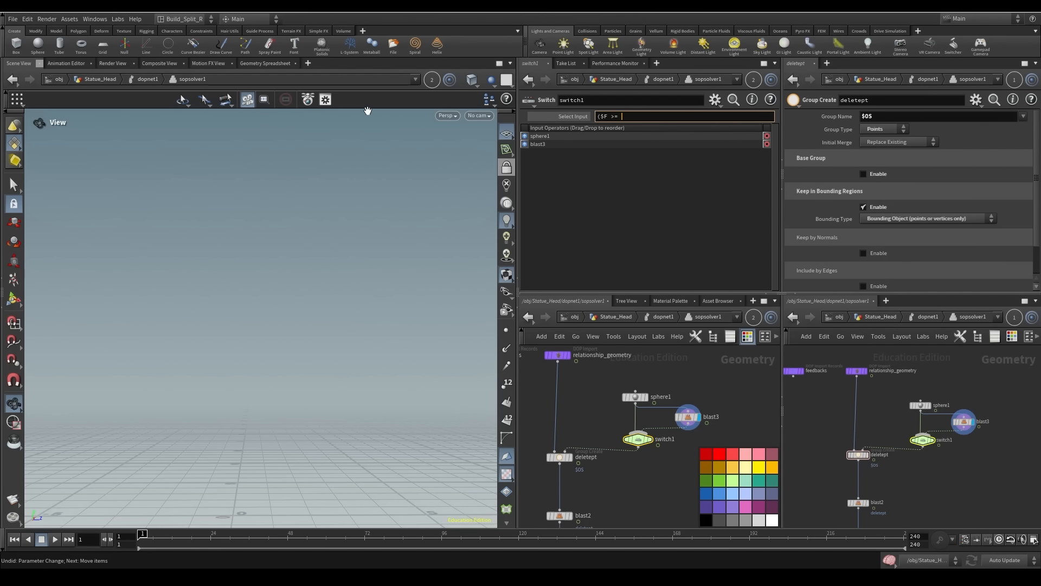
type(">= 9)")
key("Return")
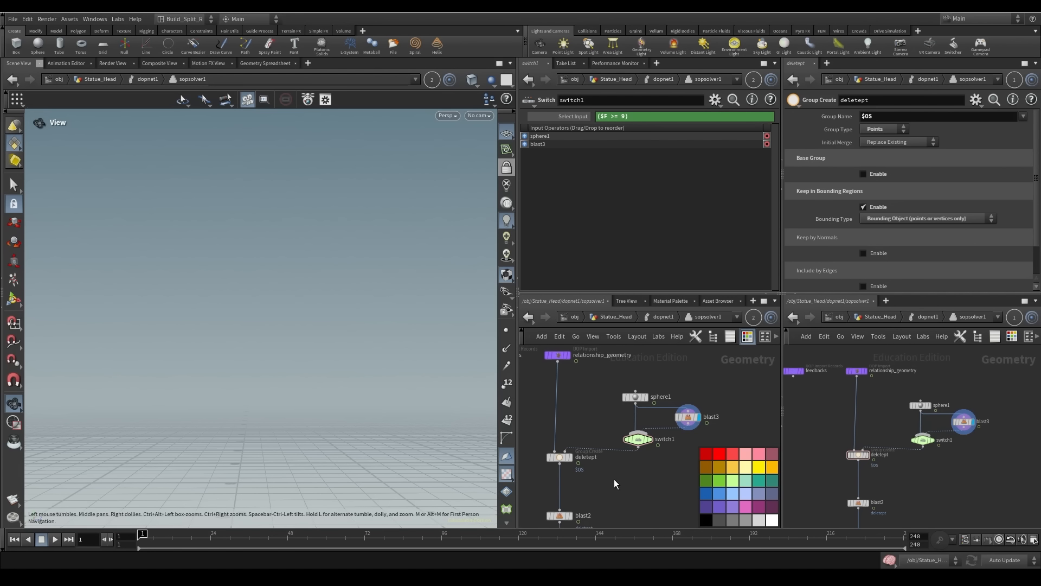
Display blast2 and reverse switch1's input order so blast3 comes before sphere1
left_click(567, 457)
left_click_drag(369, 416, 321, 330)
scroll(298, 325, "up", 5)
left_click(561, 515)
left_click(640, 442)
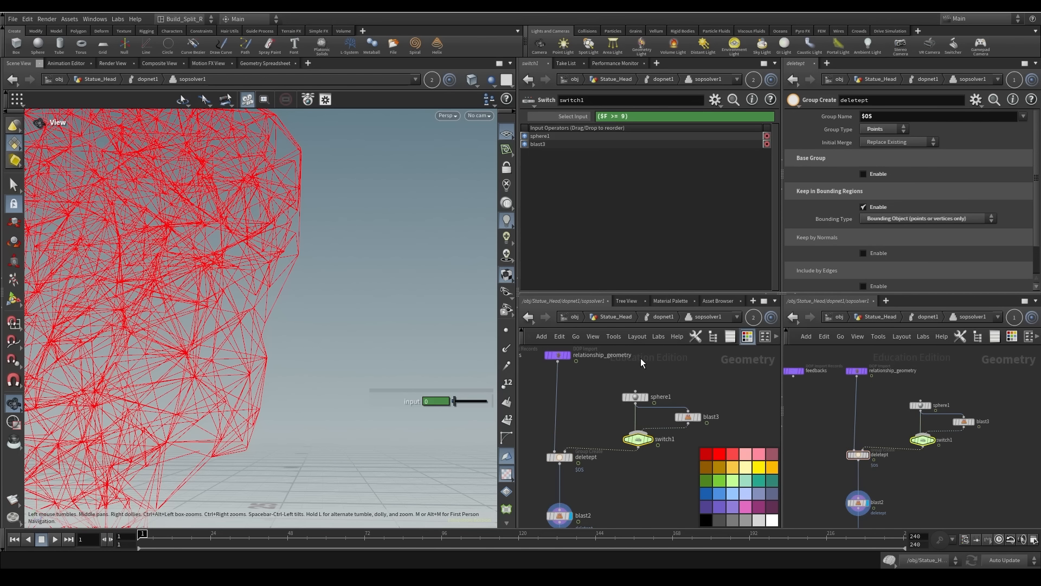
key("shift+r")
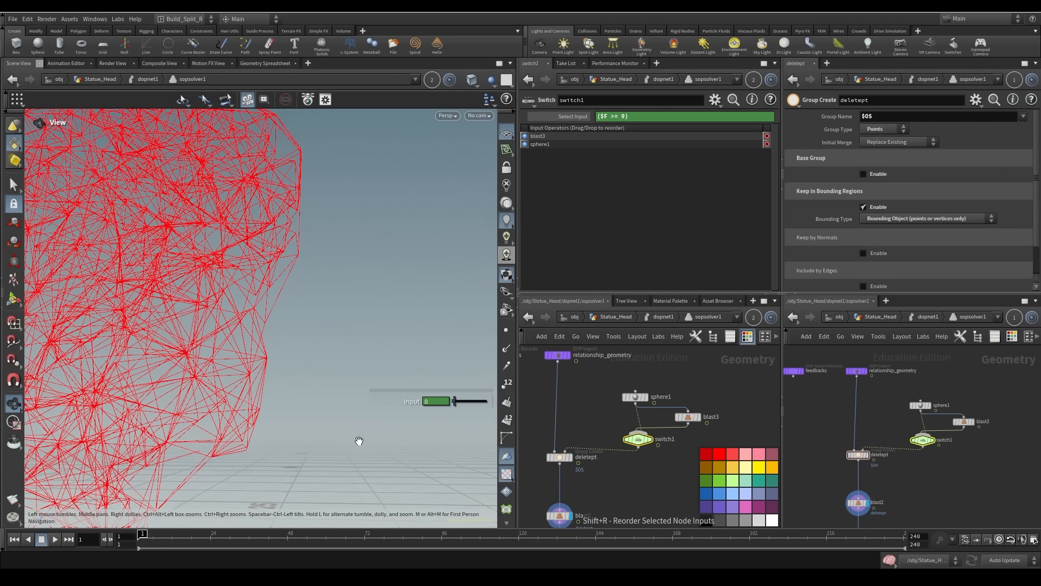
Scrub the early frames with blast2 displayed to check the constraint deletion, and return to frame 1
middle_click_drag(613, 489, 636, 431)
left_click_drag(305, 409, 319, 418)
right_click_drag(319, 418, 261, 378)
middle_click_drag(664, 398, 618, 473)
right_click_drag(618, 474, 698, 425)
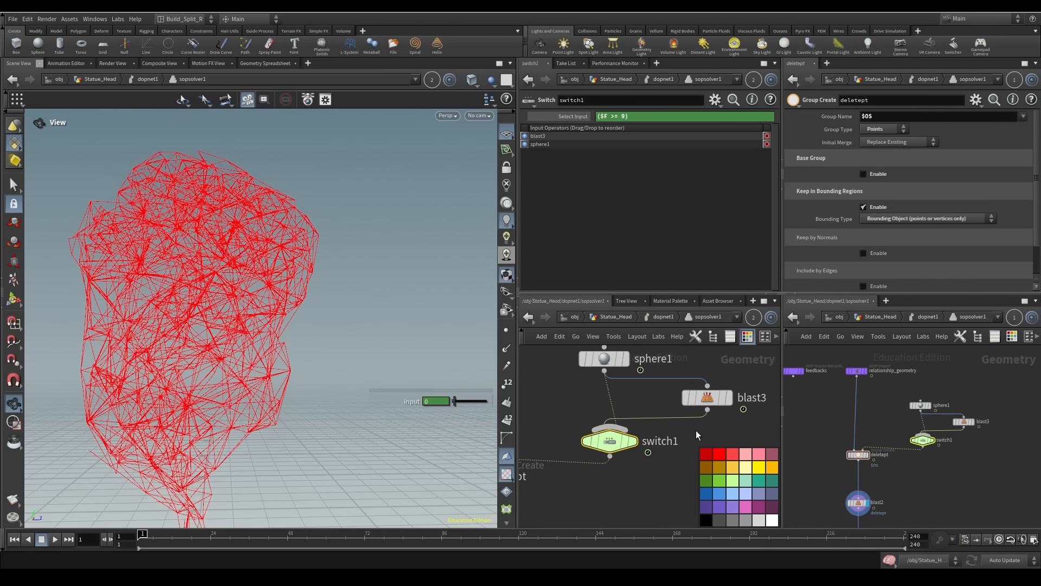
middle_click_drag(612, 506, 712, 438)
left_click(634, 459)
middle_click_drag(630, 461, 627, 346)
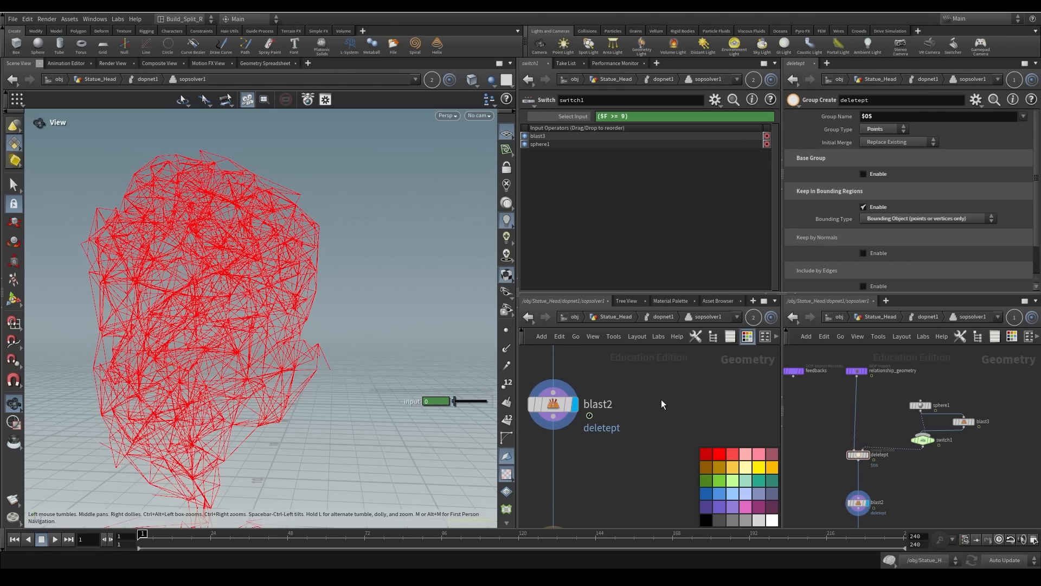
left_click(163, 536)
left_click_drag(170, 537, 76, 525)
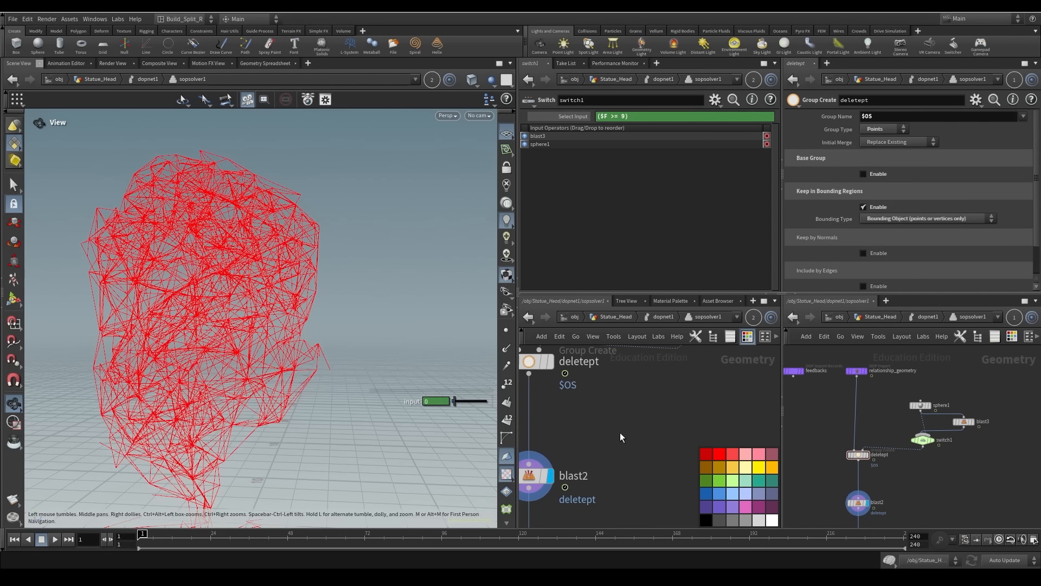
Leave sopsolver1 and go up through dopnet1 to the Statue_Head network
scroll(630, 431, "down", 8)
middle_click_drag(653, 441, 656, 448)
scroll(656, 448, "up", 5)
key("u")
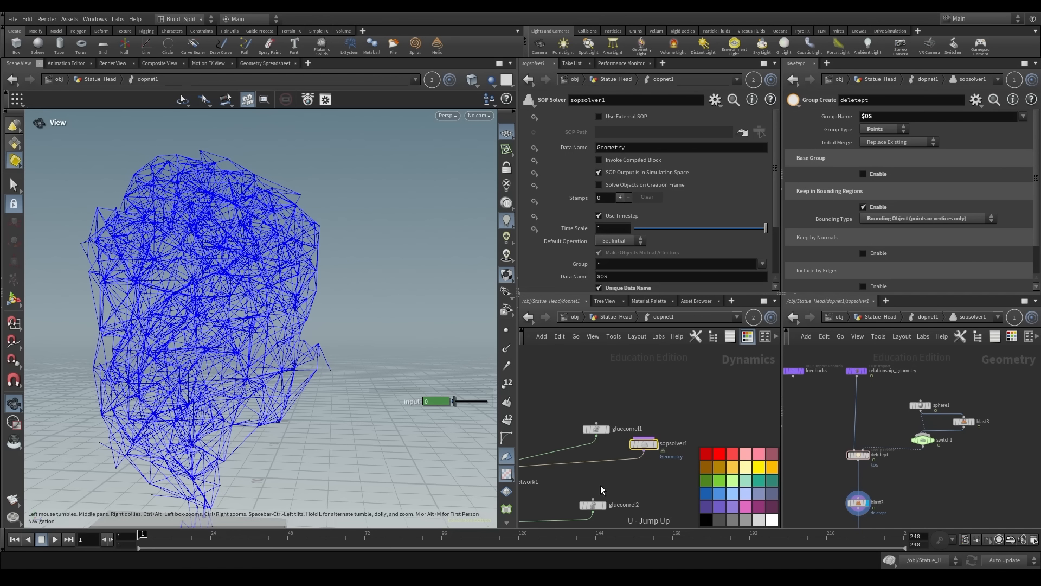
middle_click_drag(681, 413, 726, 295)
middle_click_drag(633, 427, 680, 440)
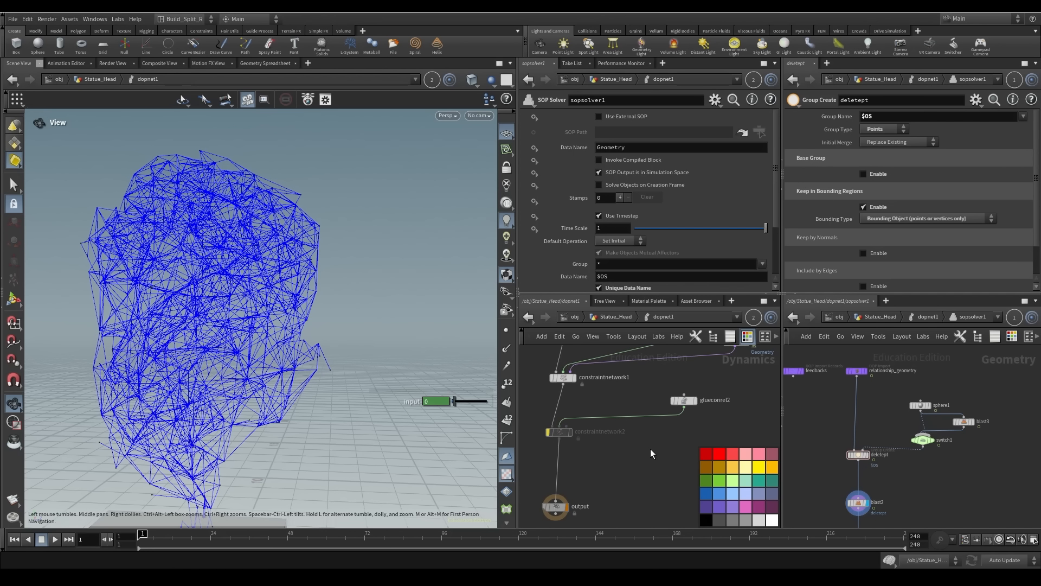
key("u")
Play and scrub the statue head simulation around the projectile impact, and return to frame 1
left_click(56, 539)
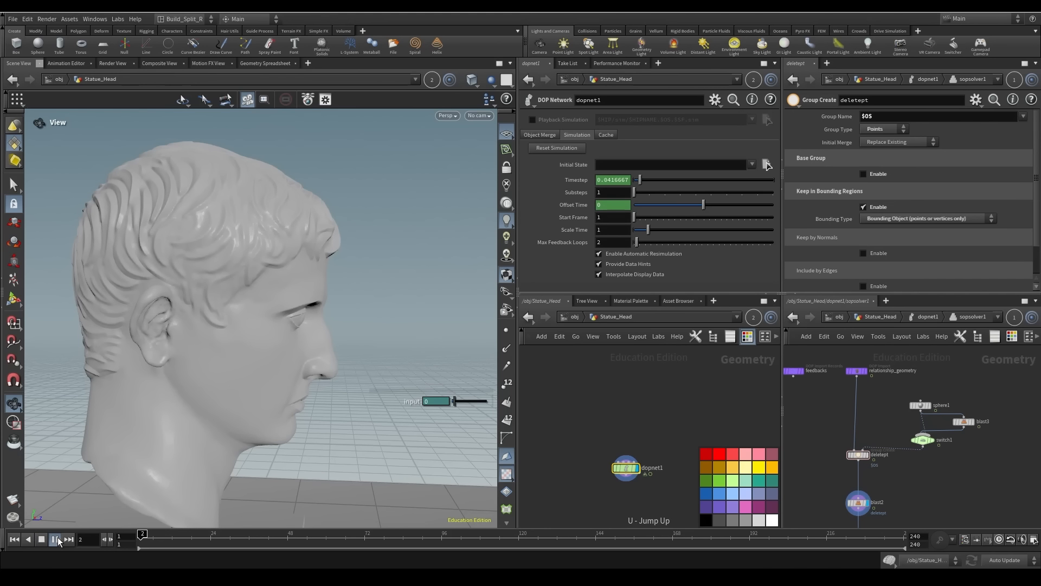
left_click(140, 536)
left_click_drag(140, 539, 167, 537)
left_click_drag(331, 415, 342, 349)
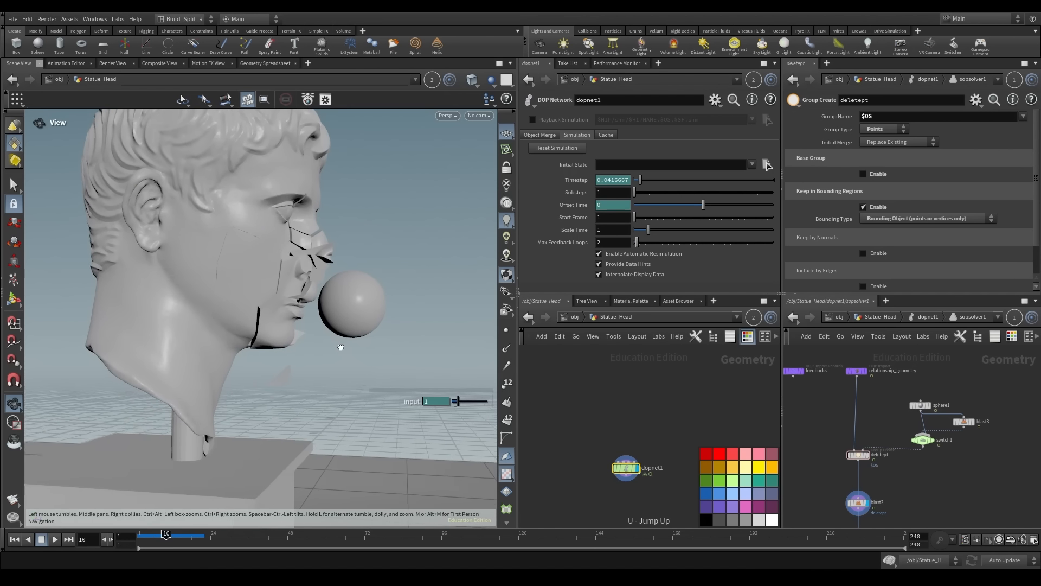
middle_click_drag(342, 348, 336, 387)
left_click_drag(140, 541, 174, 541)
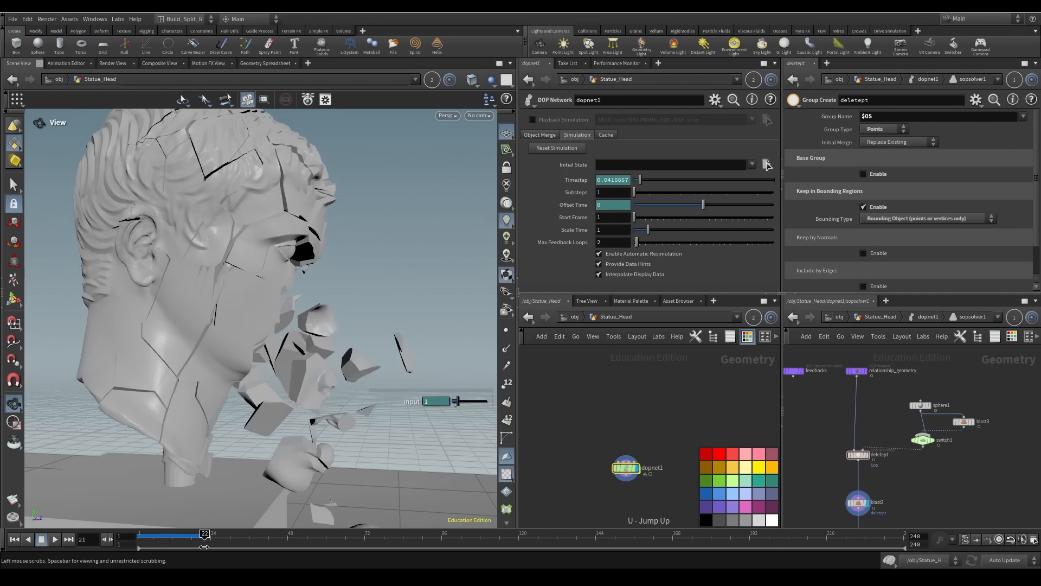
key("ctrl+Up")
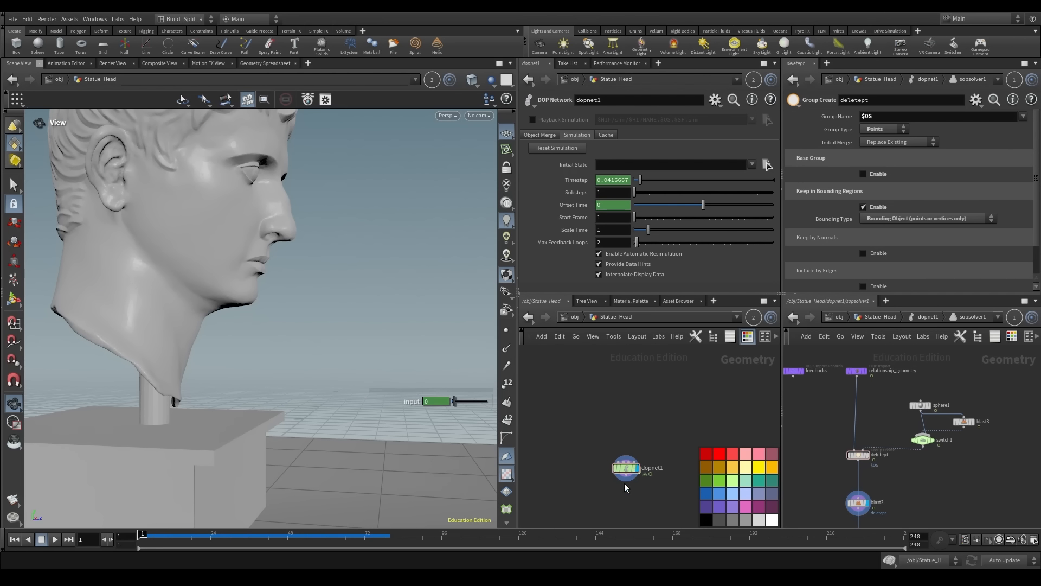
Re-enable the bypassed constraintnetwork2 inside dopnet1, check glueconrel2's settings, and return to the Statue_Head level
double_click(625, 477)
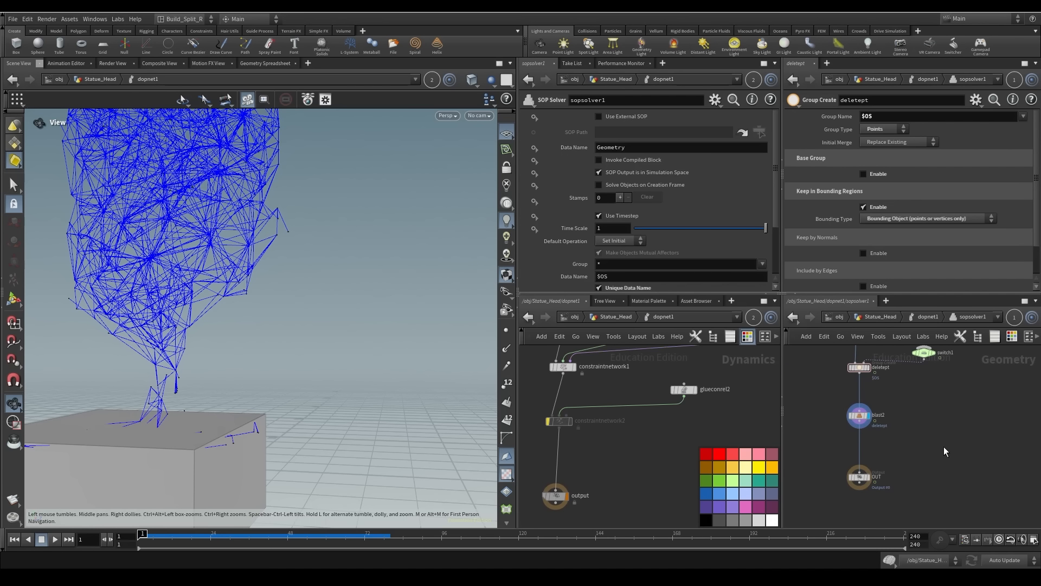
key("u")
left_click(854, 422)
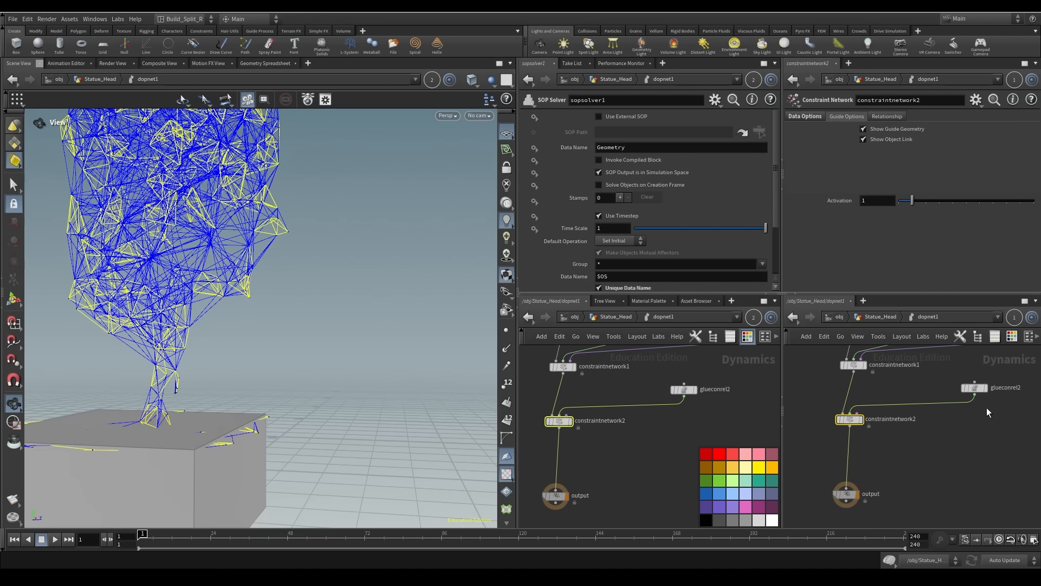
left_click(980, 389)
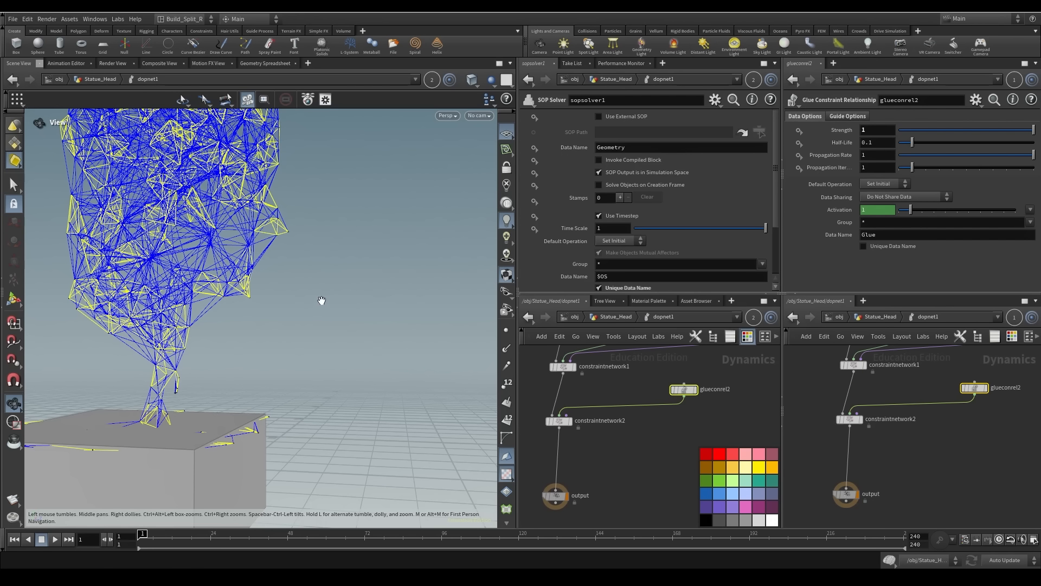
key("u")
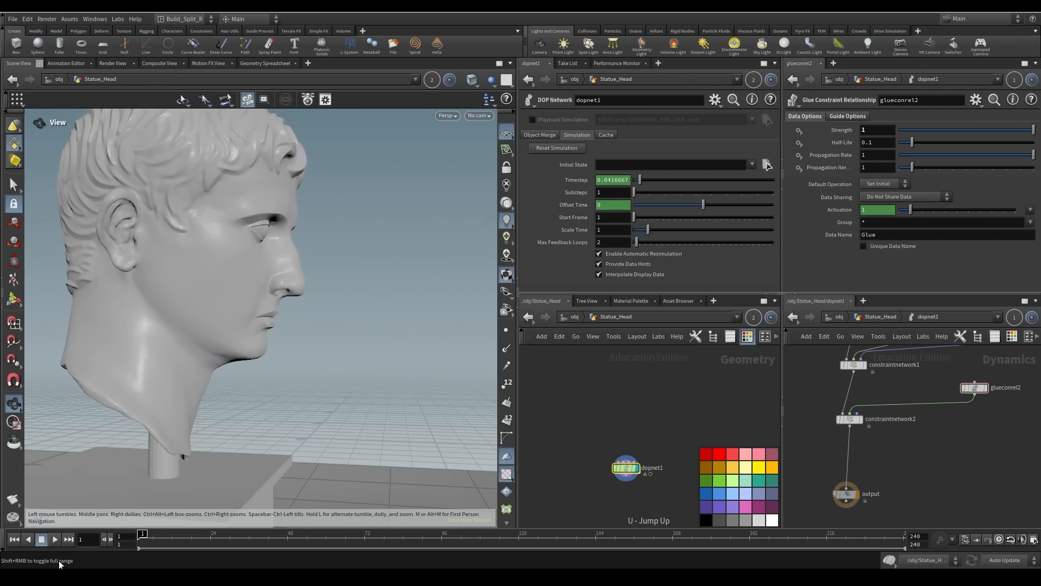
Play the simulation with both constraint networks active, view the collapse from several angles, and return to frame 1
left_click(55, 539)
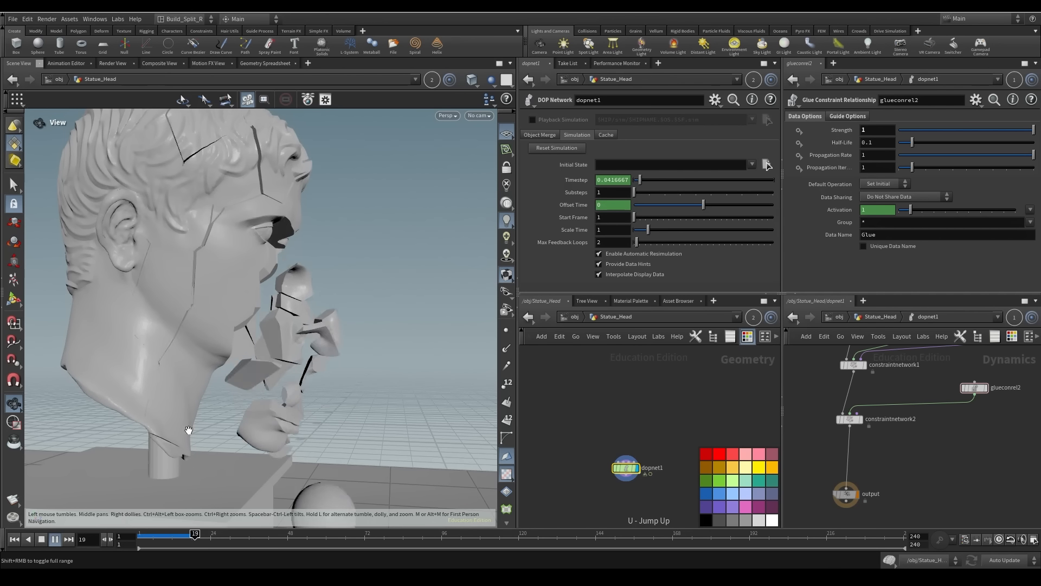
right_click_drag(356, 341, 190, 358)
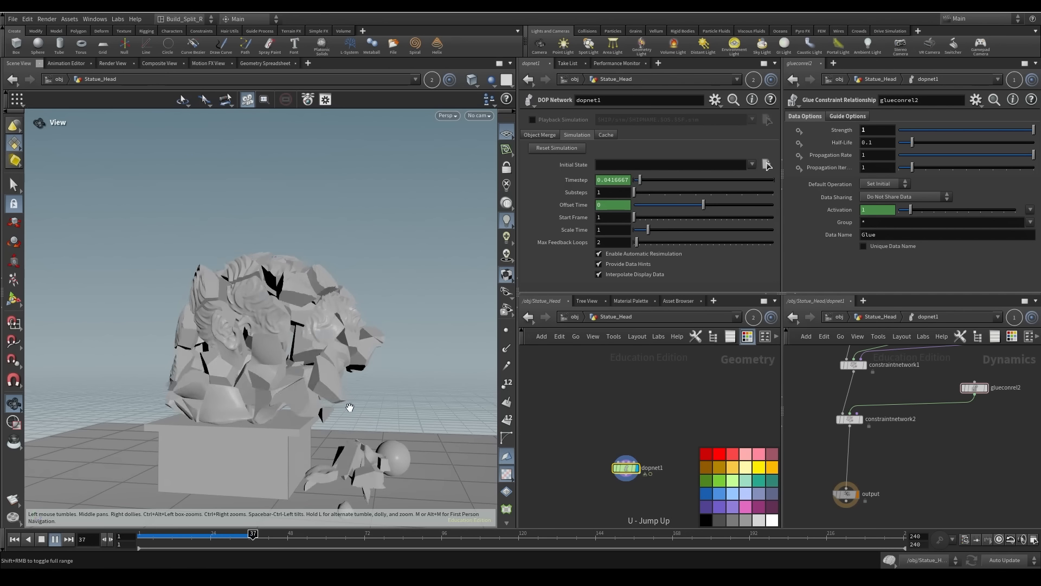
left_click_drag(394, 404, 333, 418)
middle_click_drag(333, 418, 332, 362)
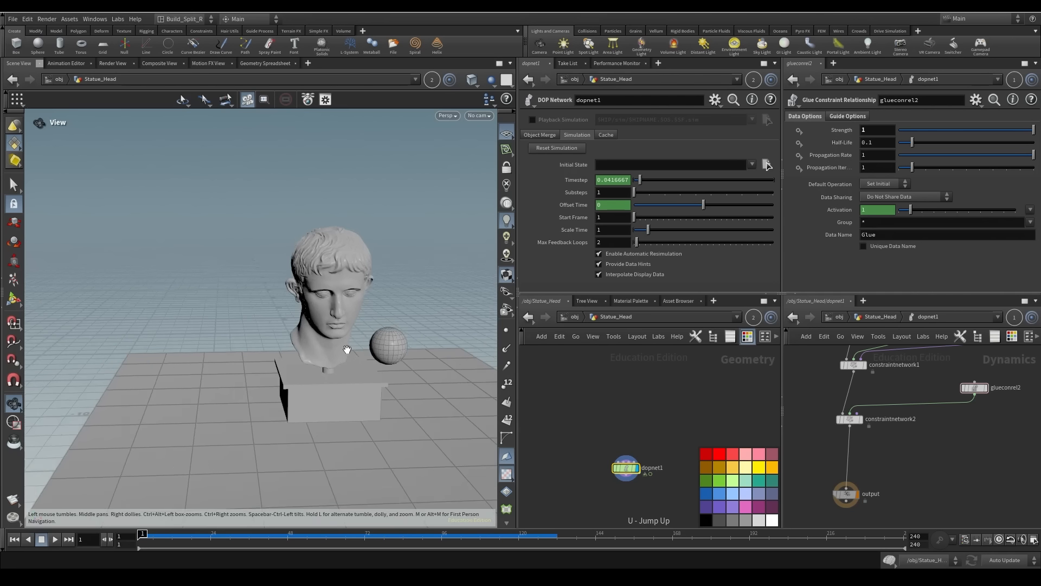
right_click_drag(347, 348, 422, 208)
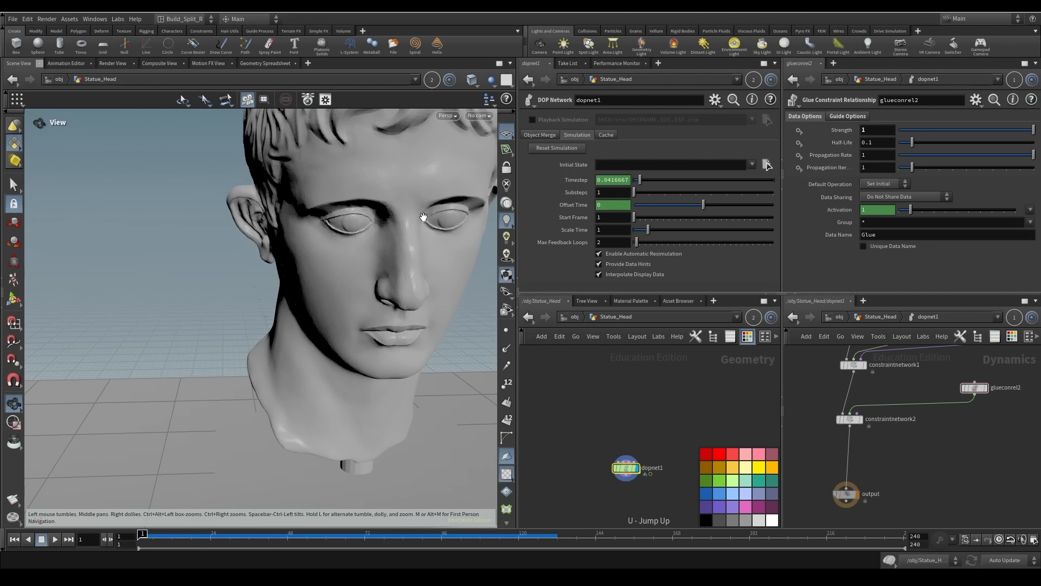
left_click_drag(424, 217, 417, 259)
Review the upper nodes of the dopnet1 network and scrub the simulation to frame 13
left_click(54, 539)
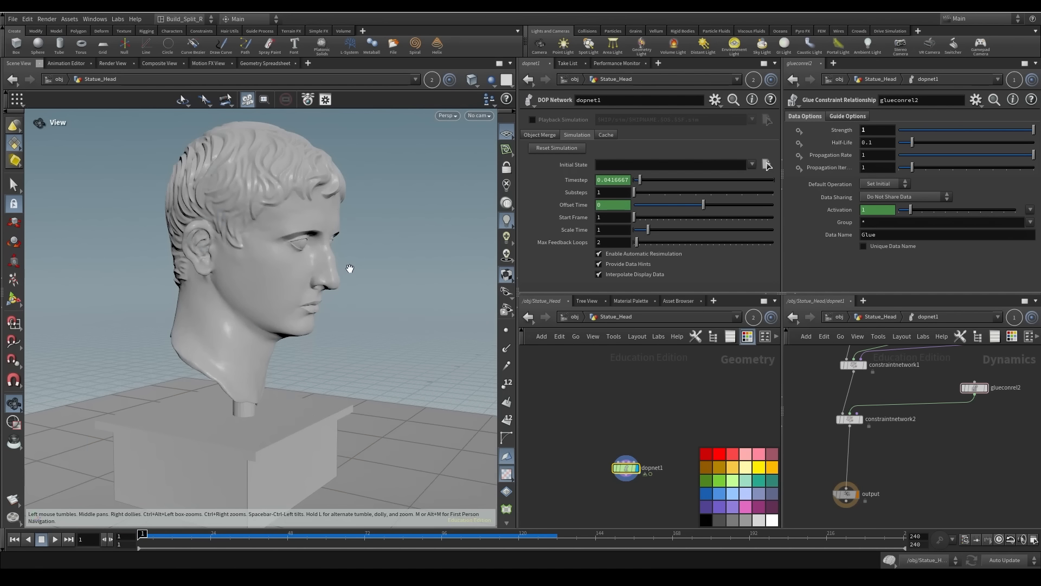
middle_click_drag(963, 389, 999, 515)
middle_click_drag(846, 412, 869, 512)
mouse_move(956, 386)
middle_mouse_down()
mouse_move(934, 413)
mouse_move(956, 470)
middle_mouse_up()
mouse_move(854, 377)
middle_mouse_down()
mouse_move(870, 400)
mouse_move(900, 345)
middle_mouse_up()
left_click_drag(153, 535, 176, 535)
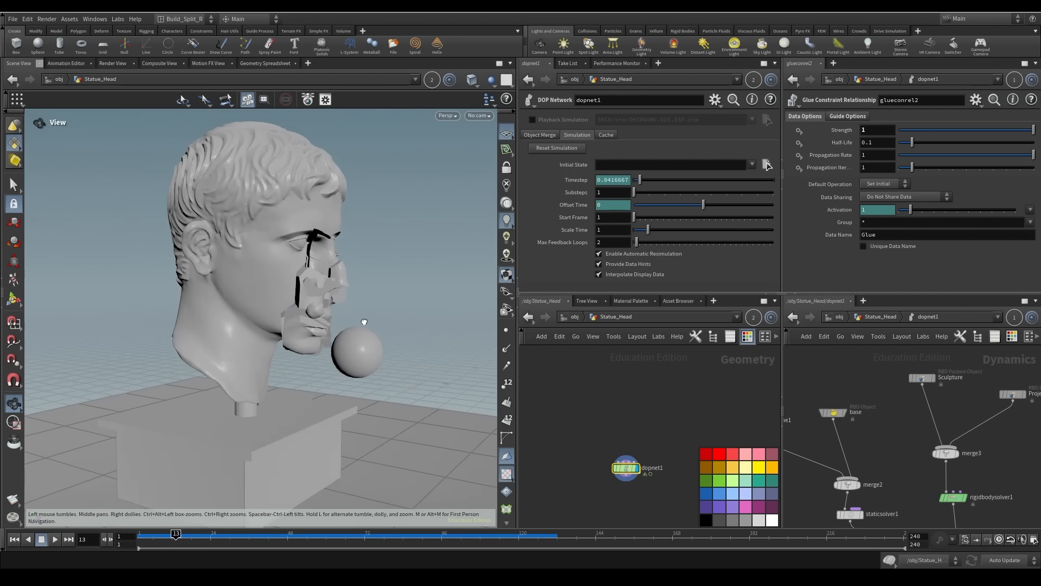
Inspect the cracked face pieces up close in wireframe shading
left_click_drag(360, 324, 309, 325)
right_click_drag(309, 325, 486, 327)
left_click_drag(486, 327, 285, 330)
key("w")
right_click_drag(285, 331, 437, 326)
left_click_drag(437, 326, 280, 264)
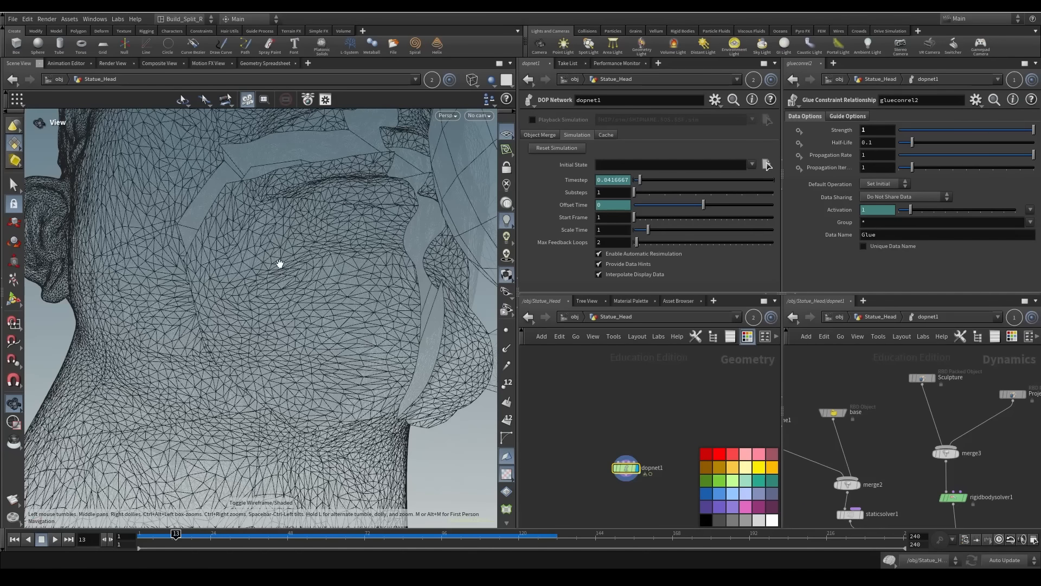
Display explodedview1 with smooth shading and examine the separated statue pieces
middle_click_drag(853, 484, 883, 440)
middle_click_drag(645, 374, 669, 473)
middle_click_drag(559, 423, 617, 491)
mouse_move(604, 442)
middle_mouse_down()
mouse_move(693, 394)
mouse_move(645, 488)
middle_mouse_up()
left_click(658, 426)
key("shift+w")
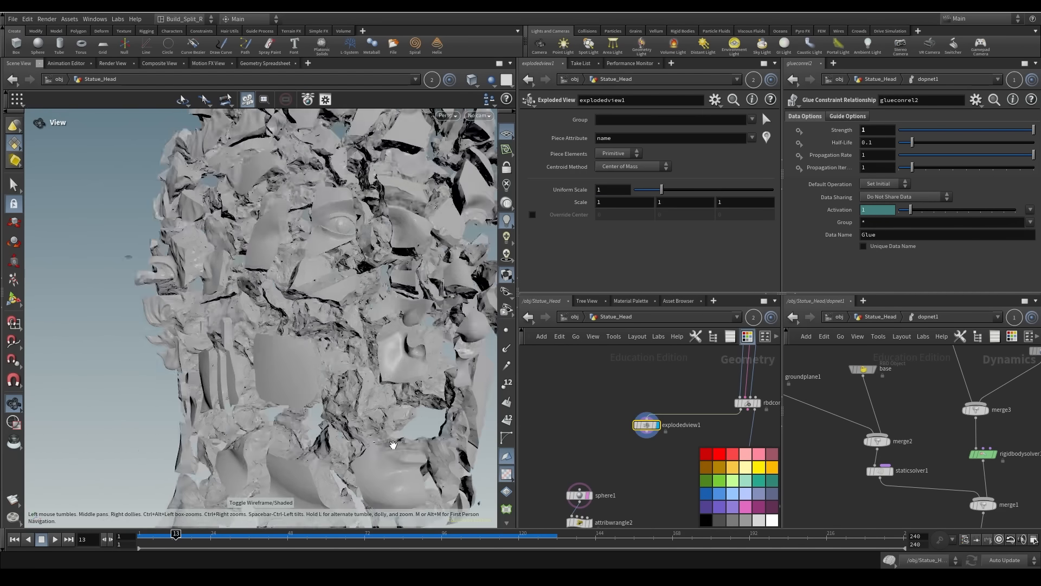
left_click_drag(385, 395, 353, 375)
left_click_drag(332, 339, 235, 221)
Return to frame 1 and save the scene
middle_click_drag(700, 395, 617, 418)
scroll(616, 418, "up", 4)
left_click_drag(145, 538, 139, 538)
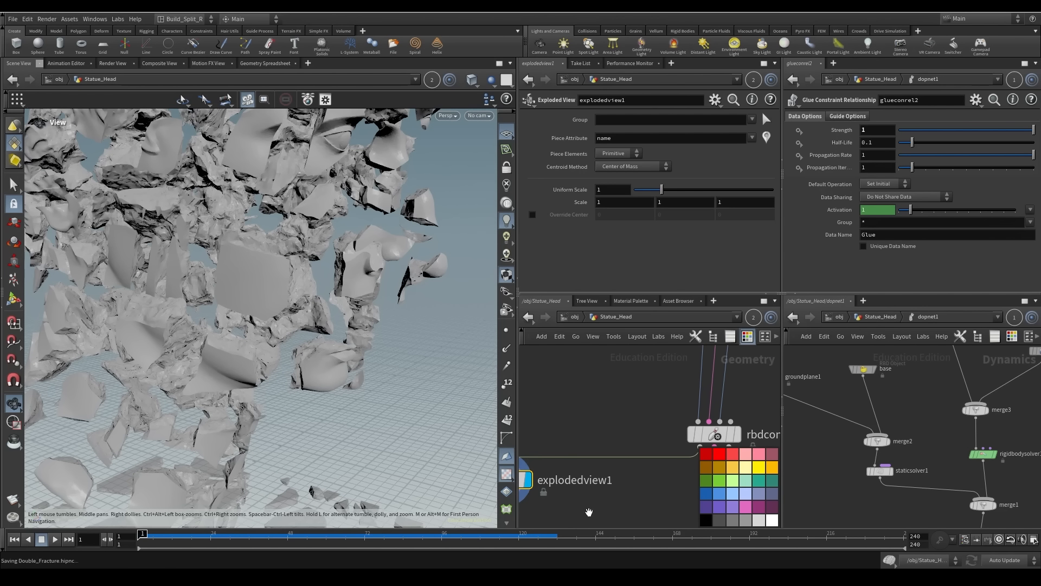
Examine the parameters of rbdconfigure1 and the constraint settings of rbdmaterialfracture2
left_click(712, 437)
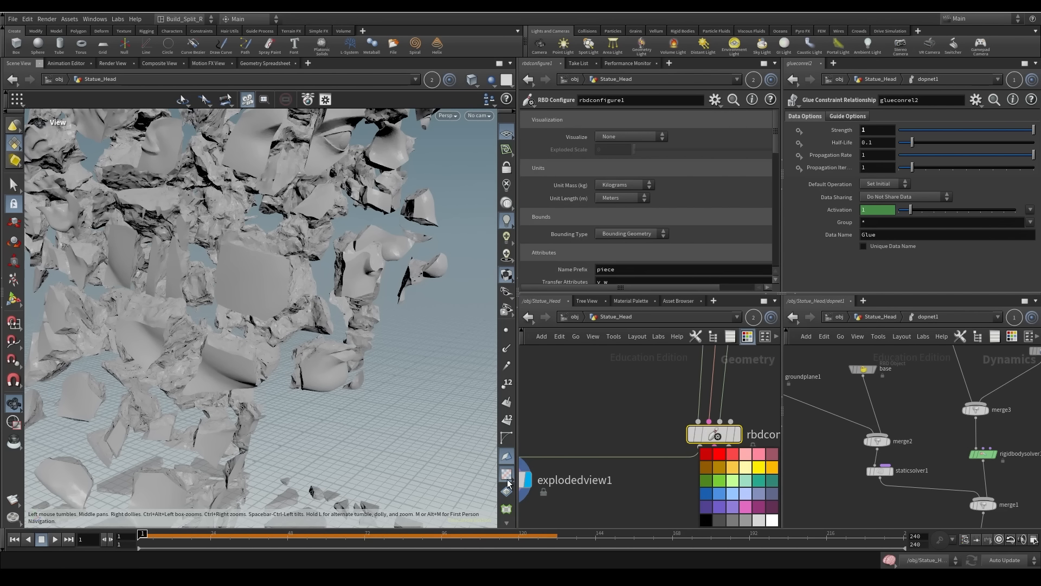
scroll(622, 183, "down", 5)
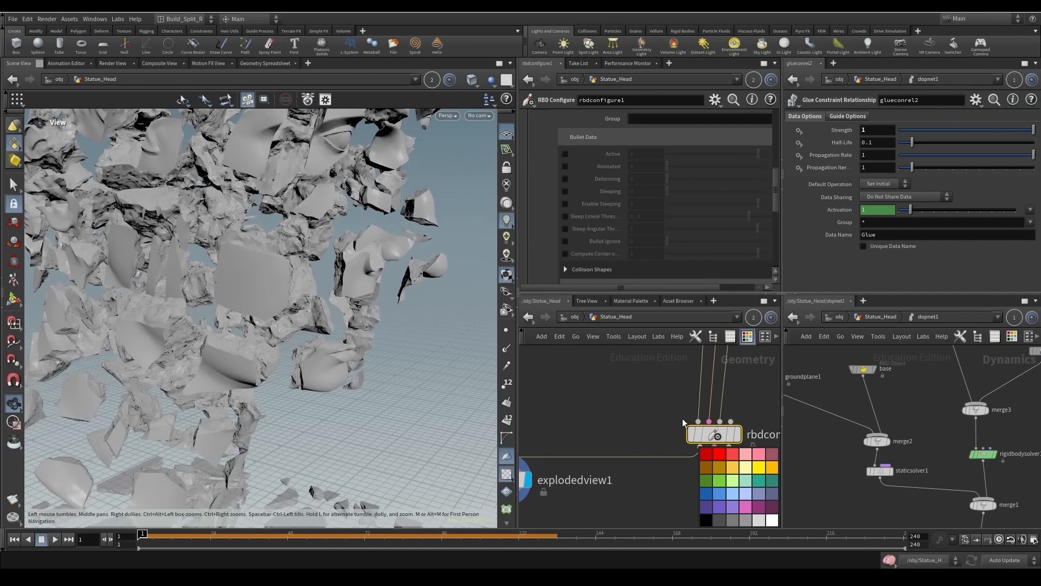
middle_click_drag(672, 360, 603, 471)
middle_click_drag(670, 386, 641, 431)
left_click(623, 402)
scroll(658, 168, "down", 1)
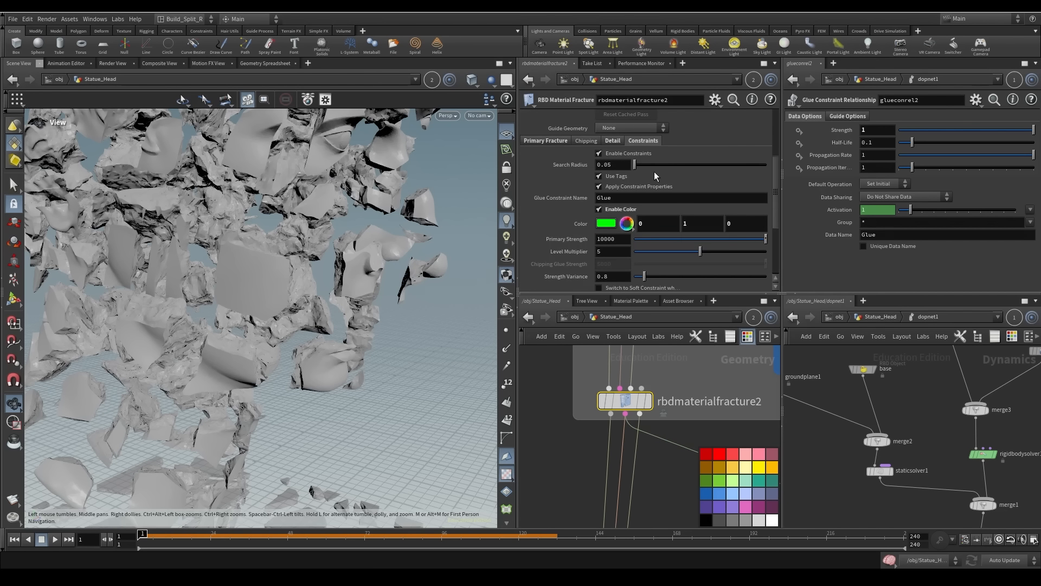
Display rbdmaterialfracture2 and examine its primary fracture settings and the fractured head geometry
scroll(656, 174, "up", 4)
left_click(546, 188)
scroll(689, 252, "down", 3)
scroll(686, 259, "down", 3)
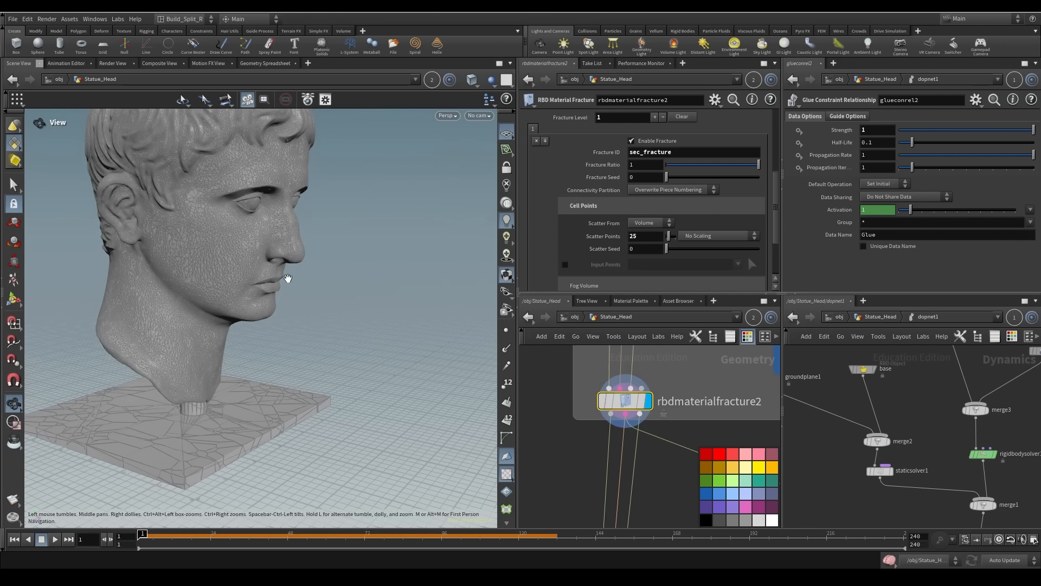
left_click_drag(287, 282, 209, 284)
right_click_drag(209, 283, 481, 236)
left_click_drag(401, 244, 300, 340)
Display OUT_Main_Constraints below split2, examine the main constraint lines, and locate the OUT_Secondary_Constraints node
middle_click_drag(638, 490, 635, 347)
middle_click_drag(571, 408, 627, 364)
scroll(665, 388, "down", 3)
middle_click_drag(765, 377, 678, 405)
middle_click_drag(762, 433, 574, 347)
middle_click_drag(619, 428, 635, 460)
middle_click_drag(575, 404, 539, 367)
left_click(607, 467)
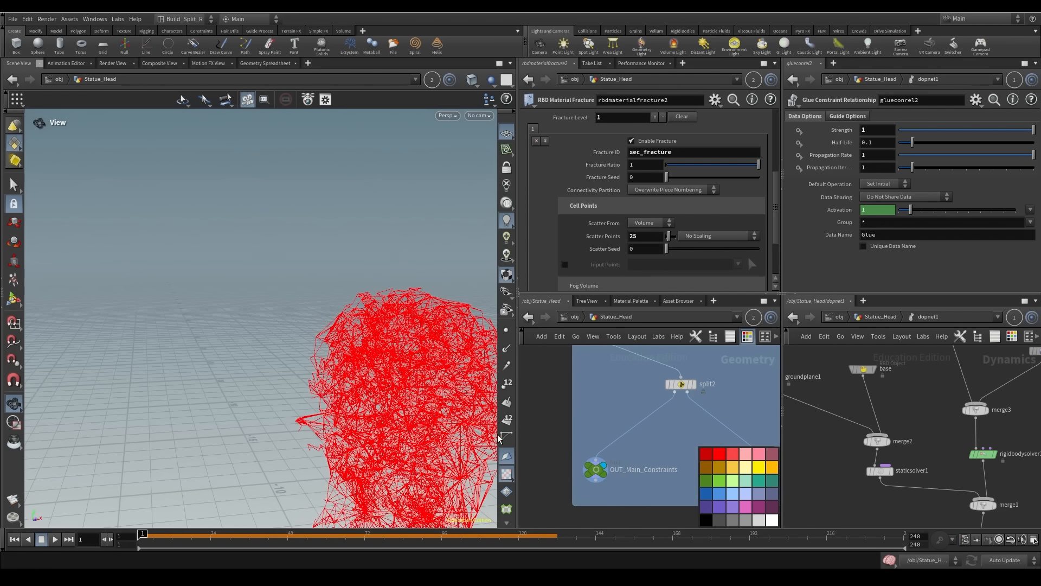
middle_click_drag(445, 325, 310, 297)
middle_click_drag(688, 428, 602, 368)
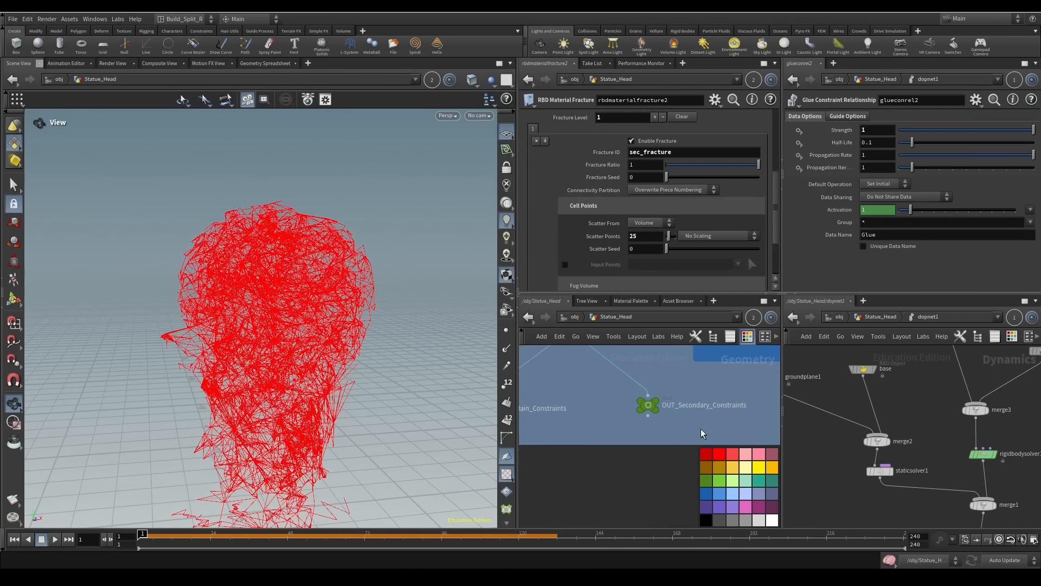
Display OUT_Secondary_Constraints and examine the secondary constraint lines of the fractured head
left_click(658, 401)
left_click_drag(438, 337, 321, 396)
middle_click_drag(556, 520, 663, 445)
scroll(606, 467, "down", 4)
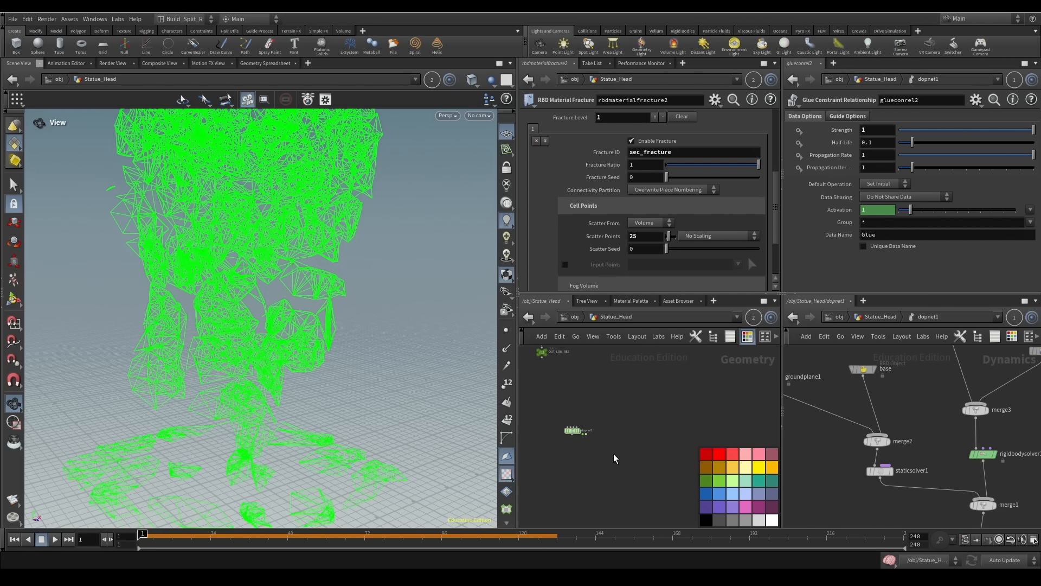
Enter dopnet1 and play the simulation to examine how the glue constraints break on projectile impact
double_click(578, 433)
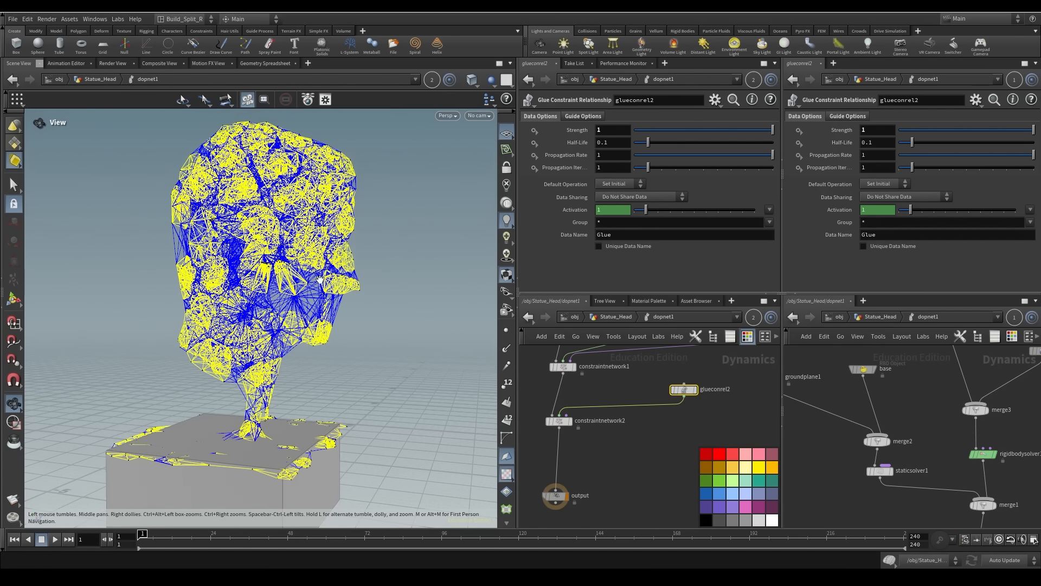
left_click(60, 538)
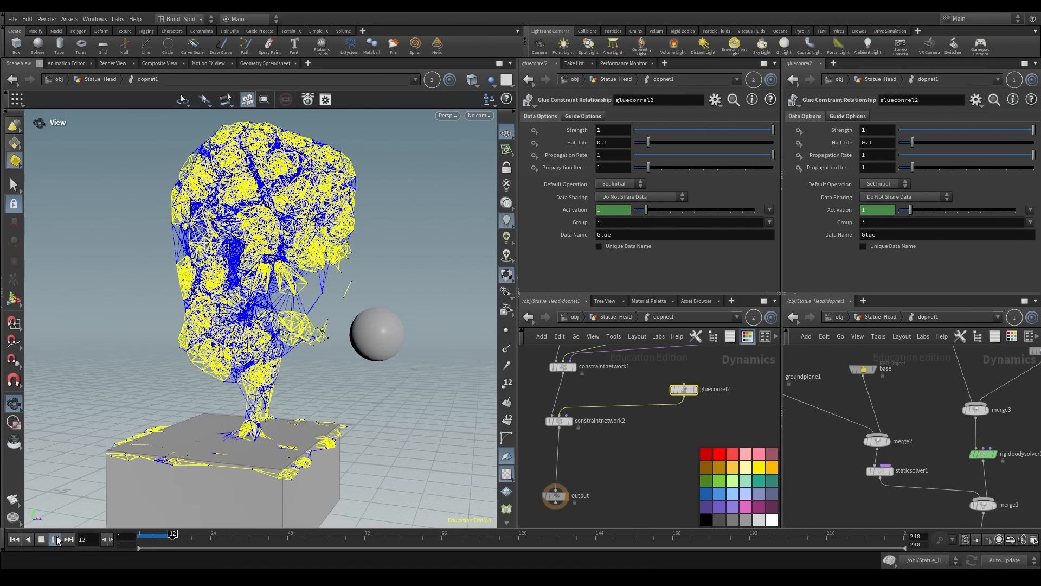
scroll(376, 311, "up", 2)
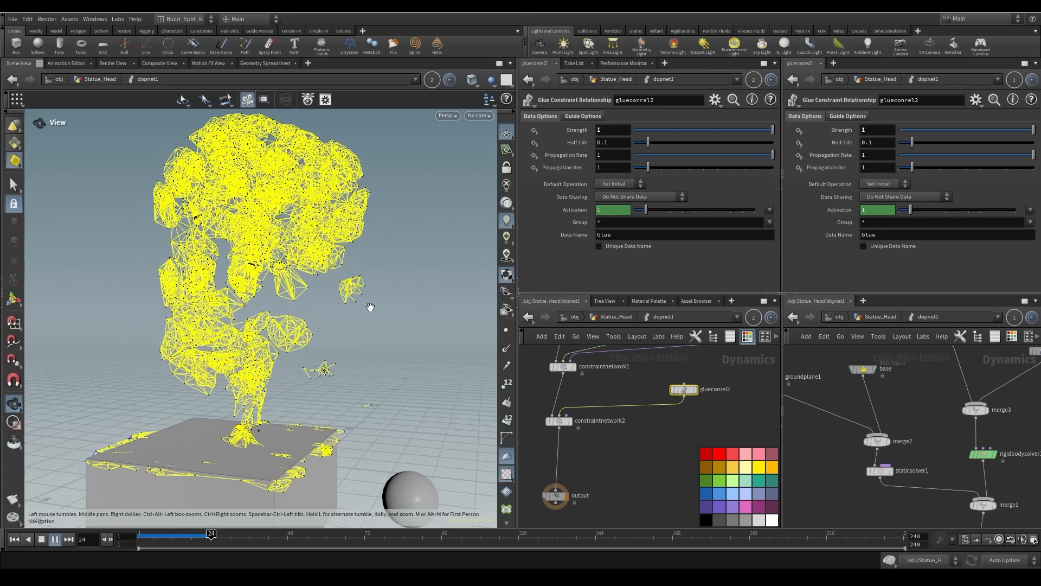
left_click_drag(389, 331, 376, 274)
middle_click_drag(383, 287, 375, 203)
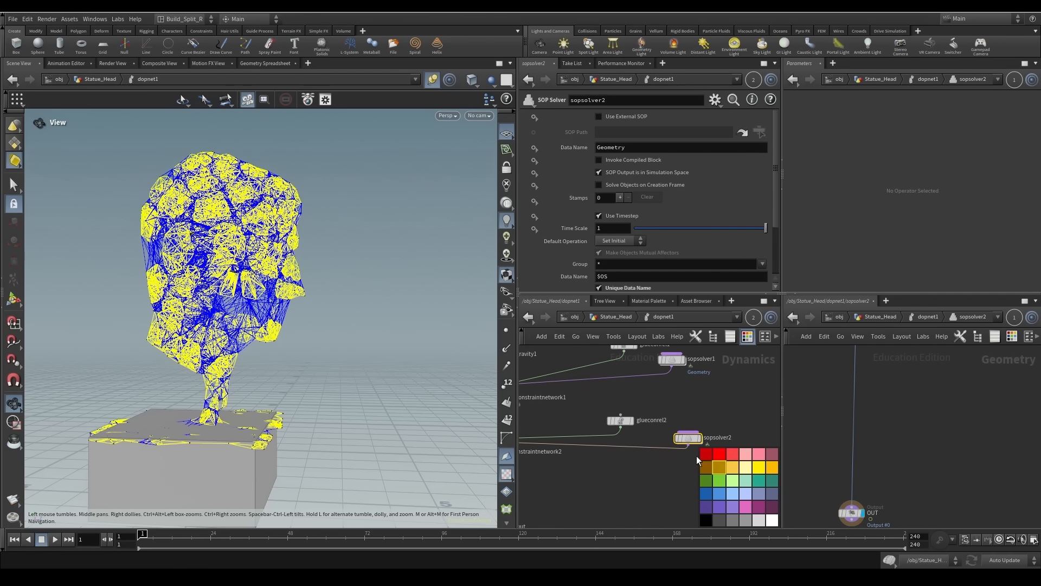
Review the constraintnetwork2 connections and the inside of sopsolver2, and run the simulation to frame 30
middle_click_drag(561, 404, 628, 387)
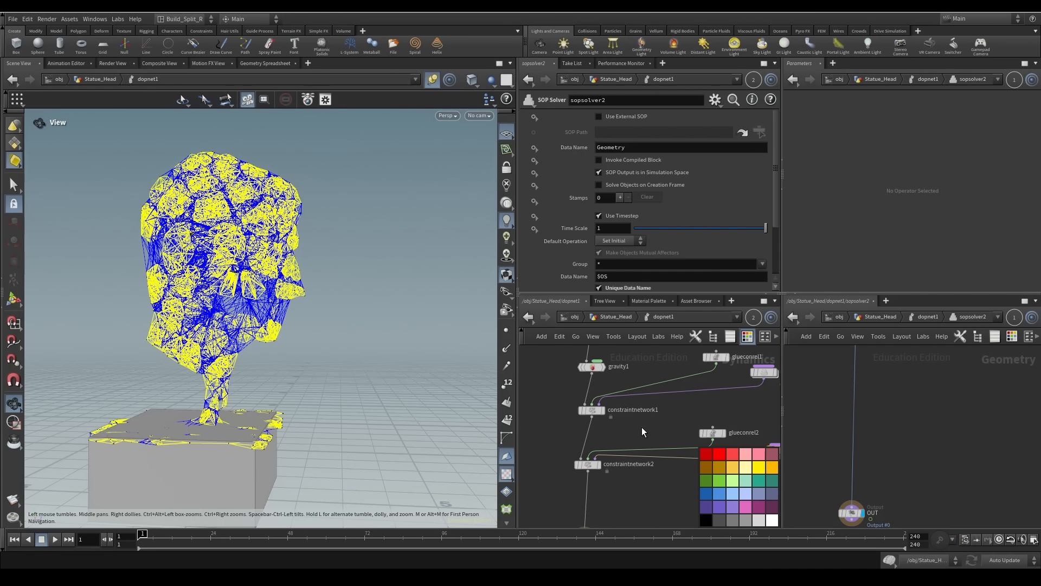
middle_click_drag(642, 428, 543, 364)
middle_click_drag(923, 391, 920, 507)
middle_click_drag(867, 441, 911, 396)
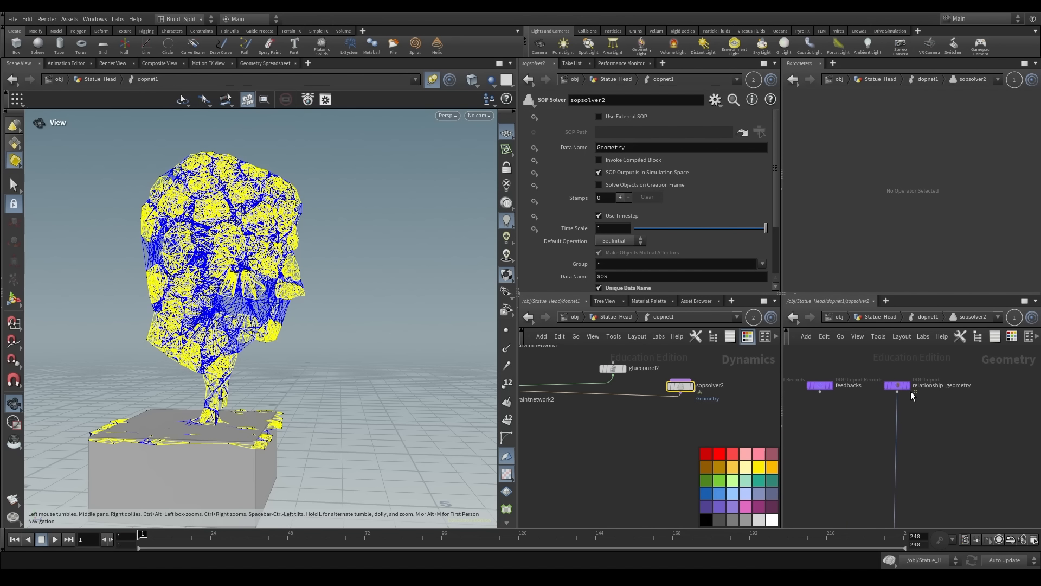
middle_click_drag(965, 519, 954, 554)
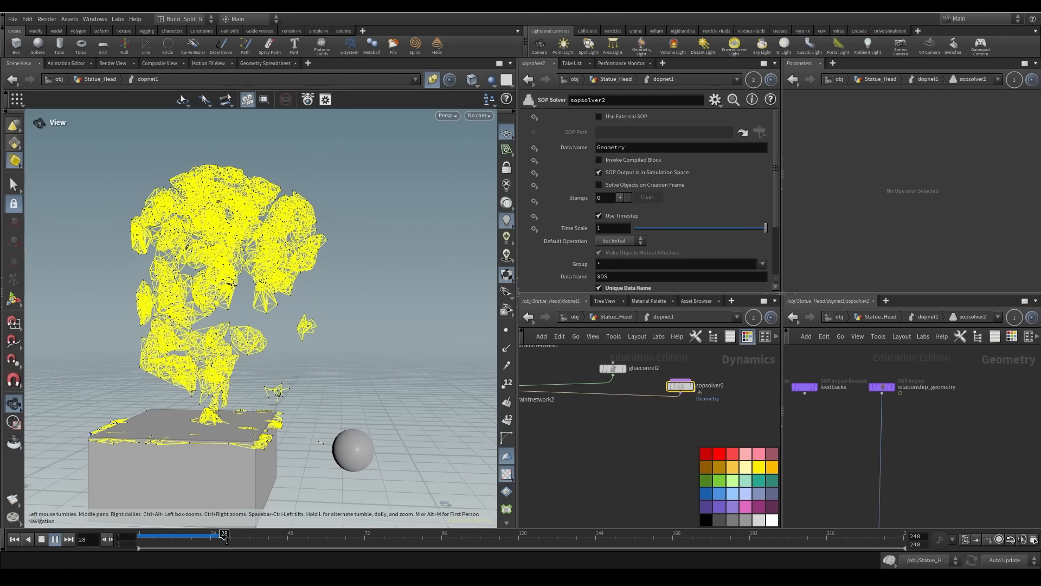
left_click_drag(242, 543, 231, 538)
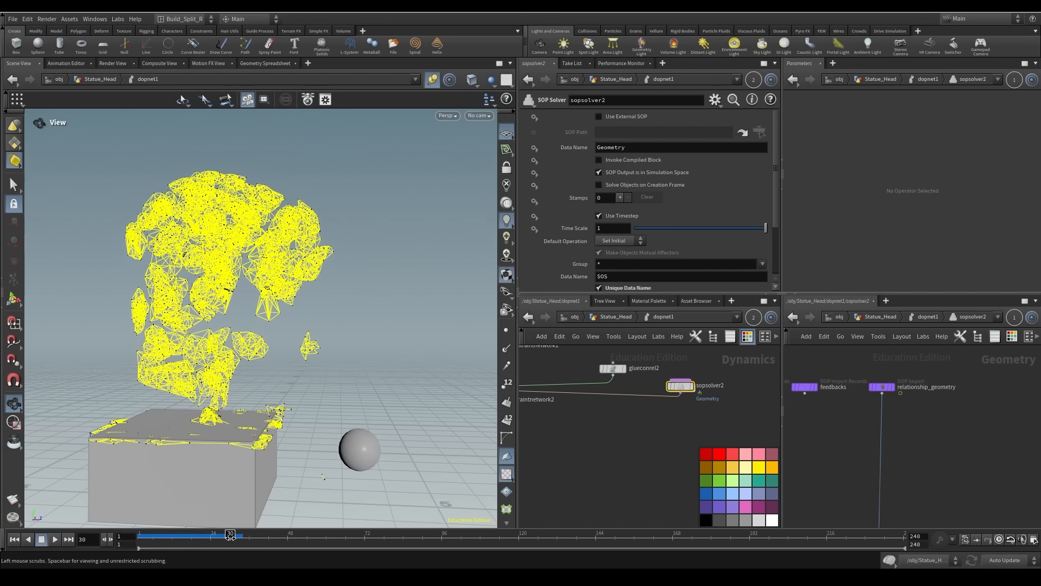
Examine the primitive attributes of sopsolver2's OUT node in the Geometry Spreadsheet, across to strength and the broken group
left_click(277, 64)
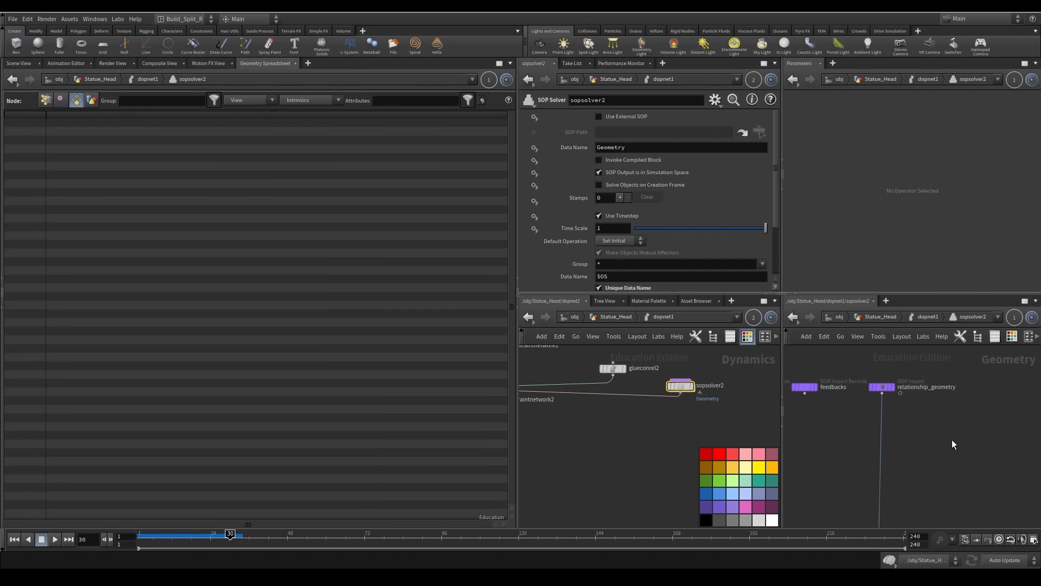
middle_click_drag(946, 444, 944, 374)
left_click(879, 498)
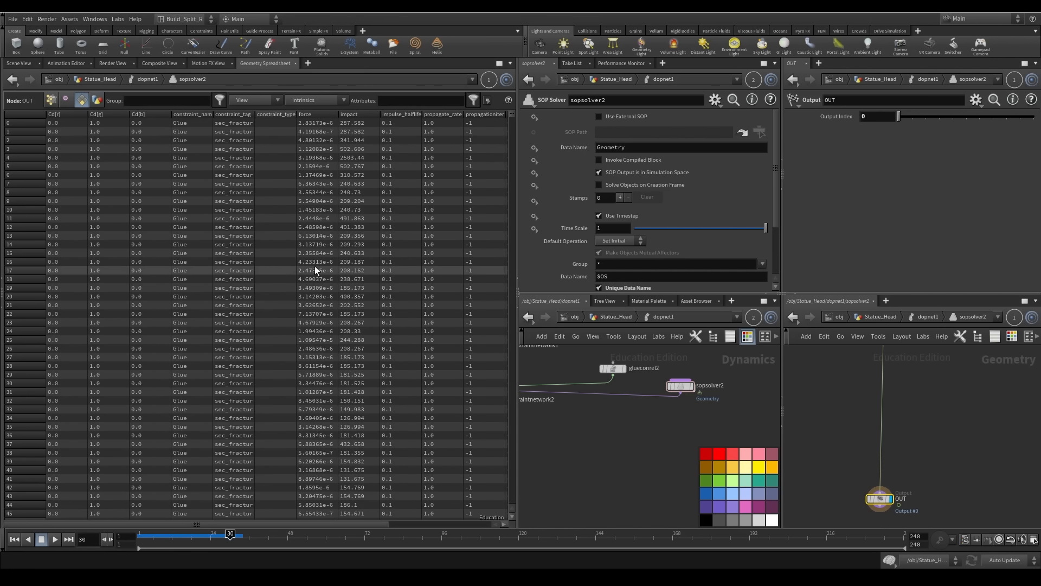
left_click_drag(270, 525, 372, 526)
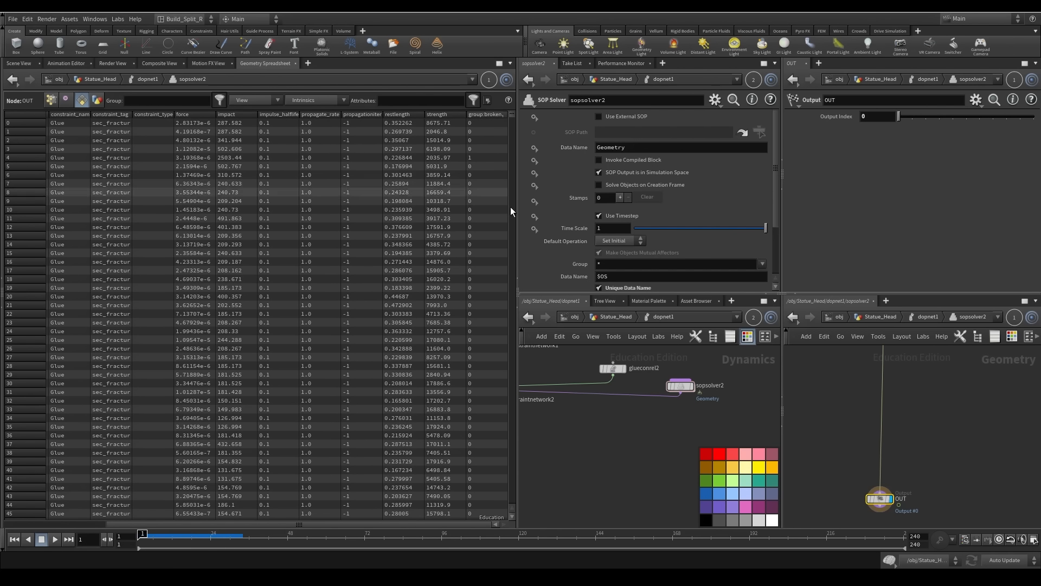
Insert an Attribute Wrangle between relationship_geometry and OUT in sopsolver2, running over Primitives
middle_click_drag(886, 373, 878, 441)
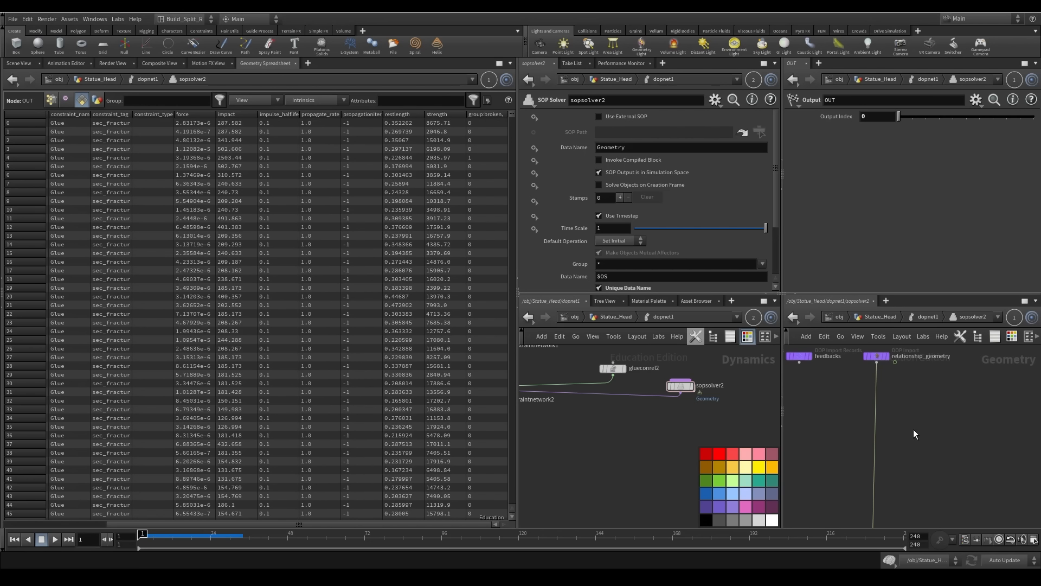
key("Tab")
type("attribute w")
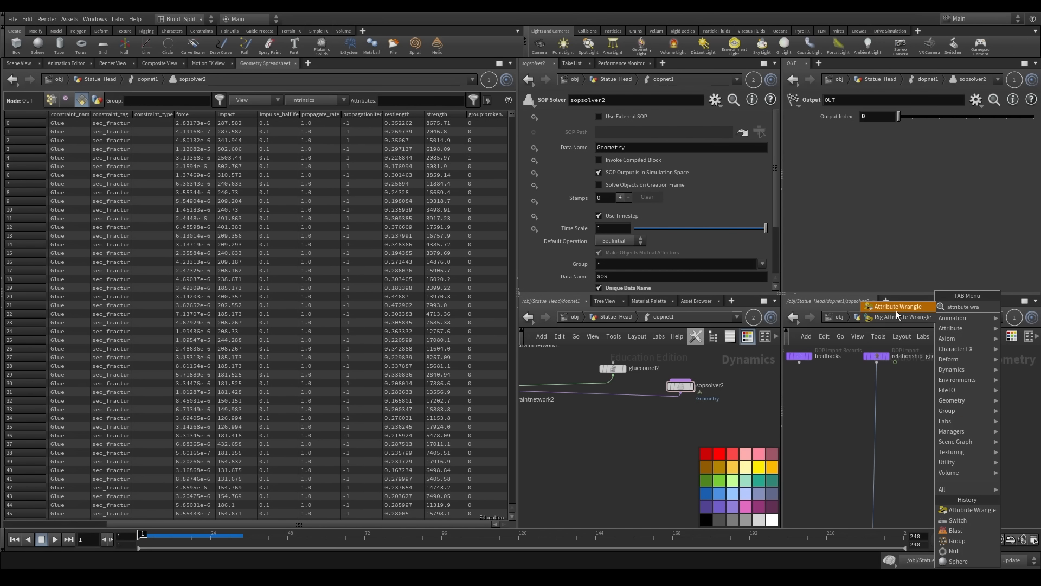
left_click(896, 309)
left_click(915, 436)
left_click(874, 162)
left_click(881, 177)
left_click_drag(915, 436, 877, 442)
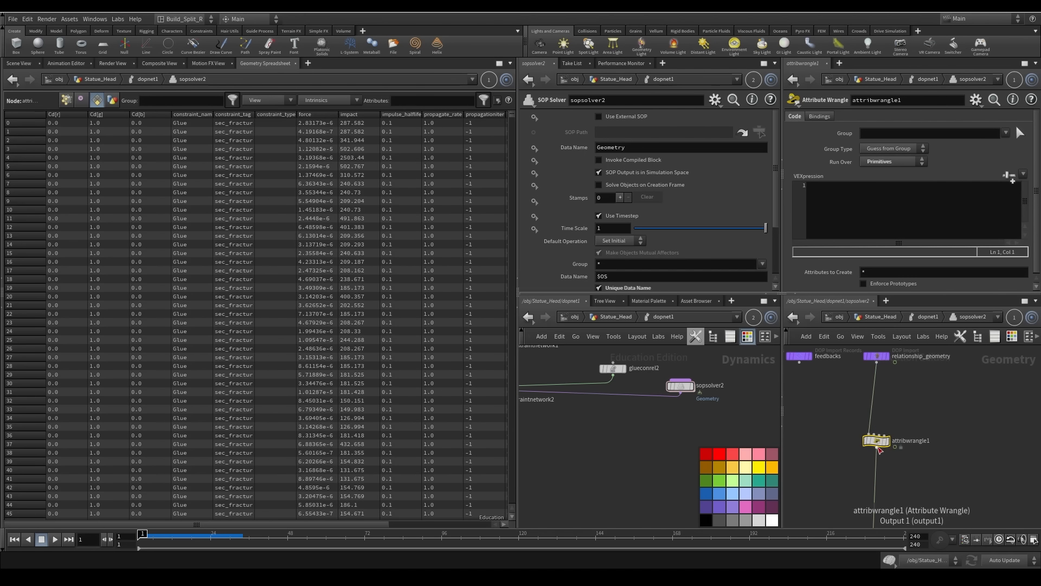
Rename the new Attribute Wrangle as strength_trigger
double_click(919, 446)
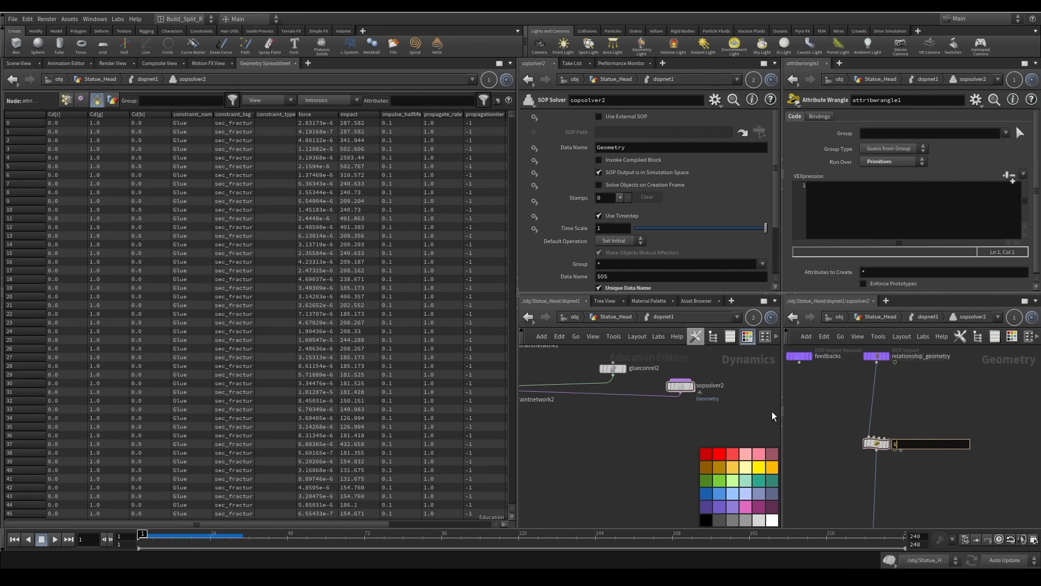
type("strength_trigger")
key("Return")
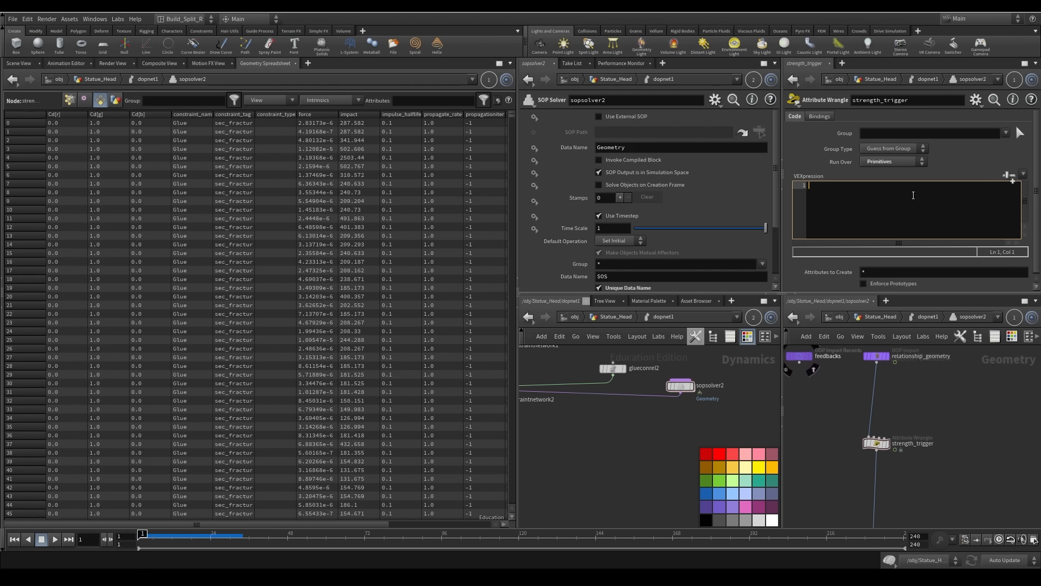
Write the first VEX lines in strength_trigger: float frame = f@Frame; and float trigger = chf('trigger');
type("float frame = f@Frame;")
key("Return")
type("flo")
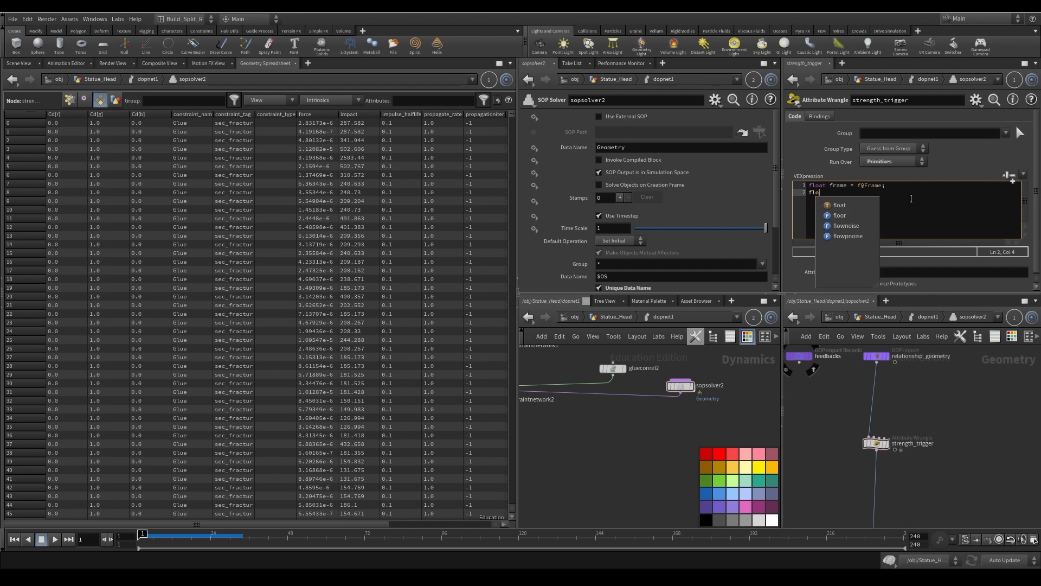
type("at trigge")
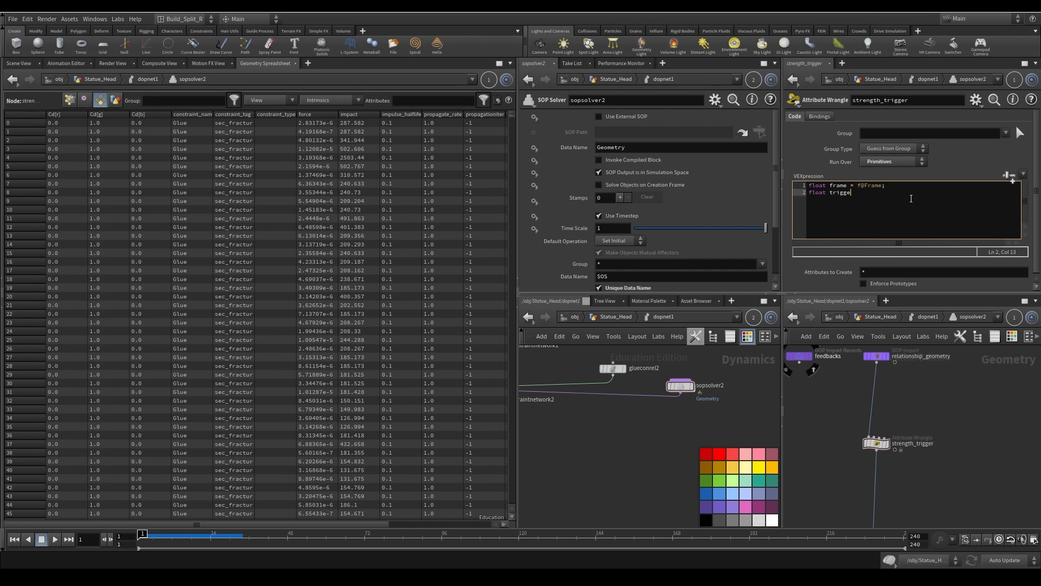
type("r = chf")
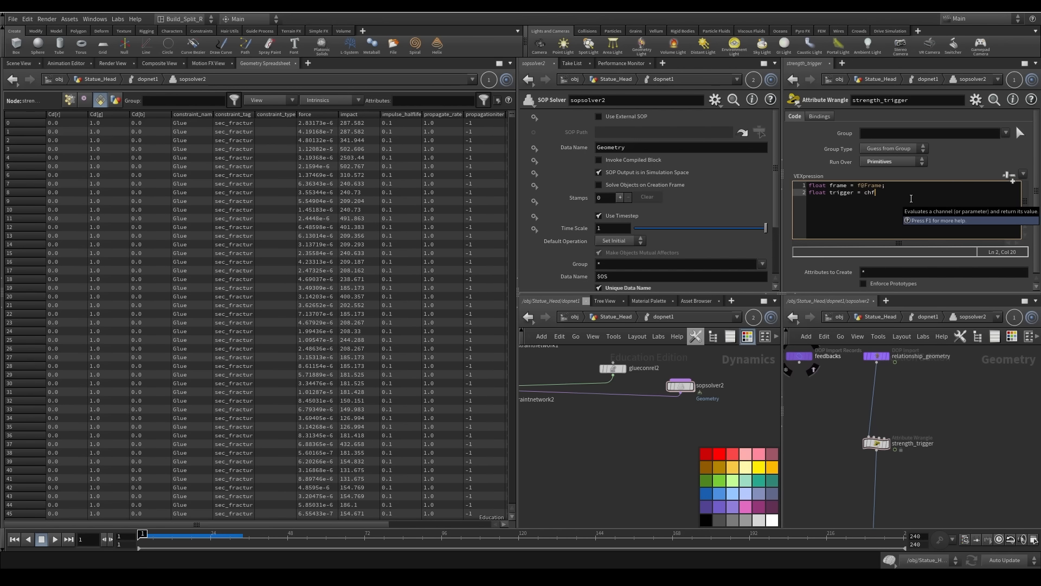
type("('trigg")
type("er');")
key("Return")
type("float rand")
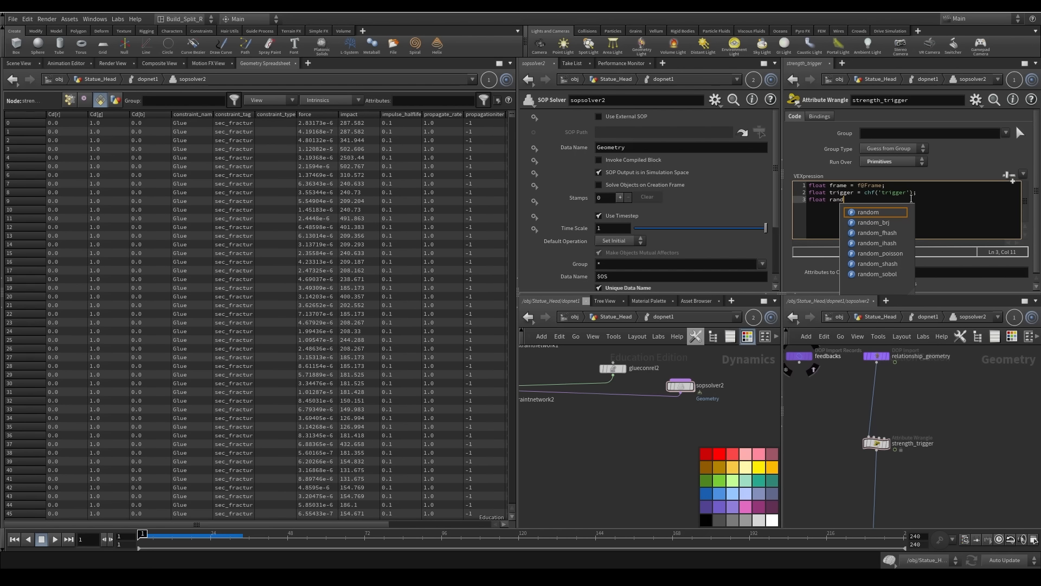
type(" = rand(0,0")
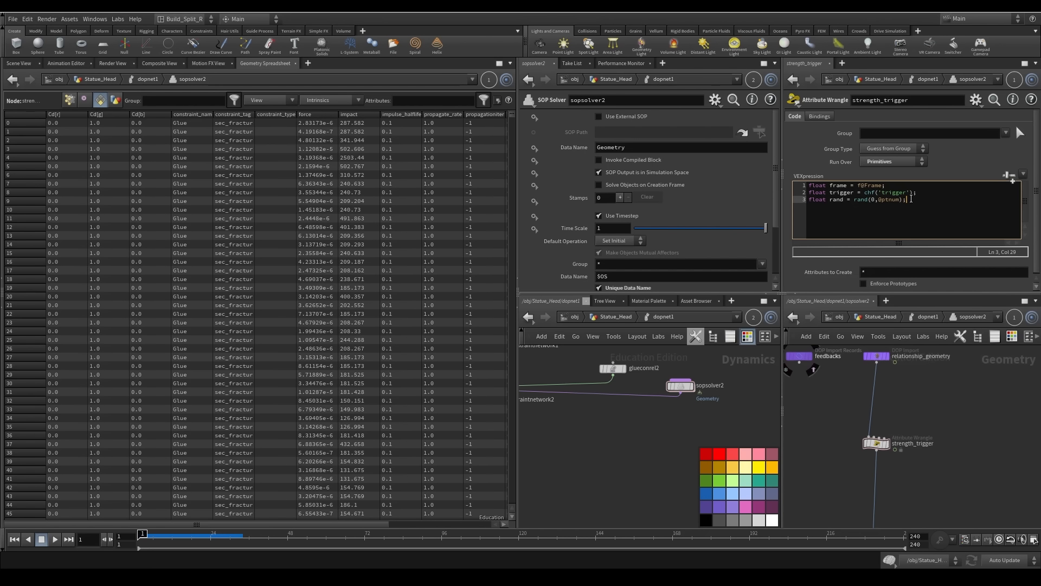
key("Return")
type("float randbig = fit(")
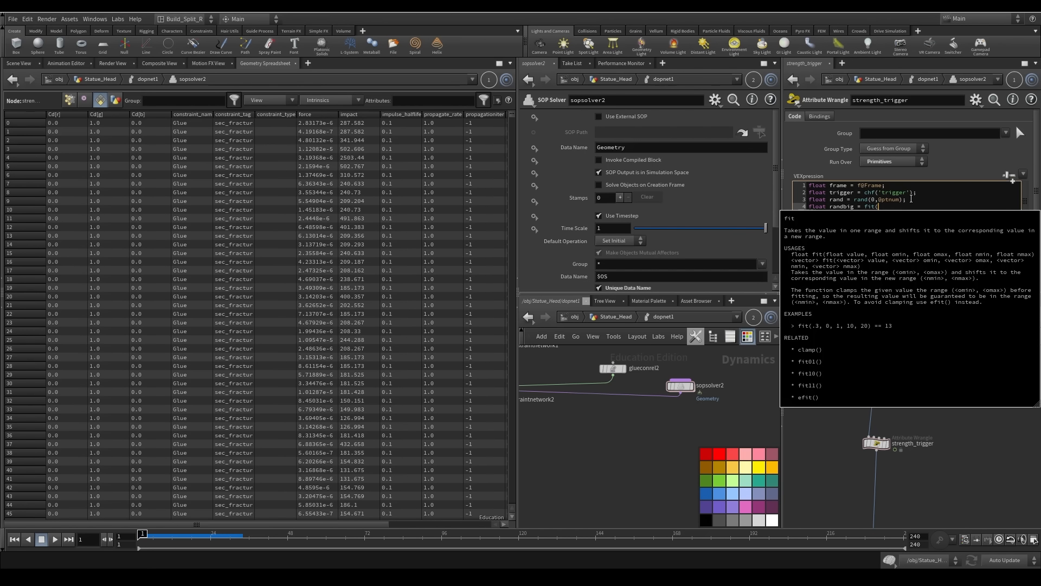
type("rand,0,1,")
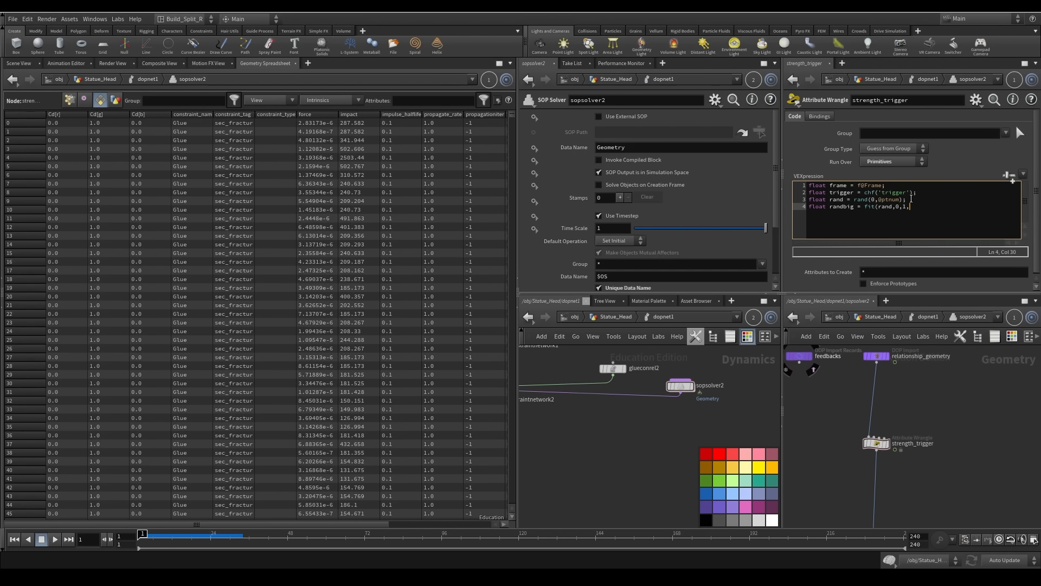
type("chf('min'),chf(")
key("Return")
key("Return")
Generate the Trigger, Min and Max parameters from the code and add the missing closing parenthesis to the randbig line
left_click(1008, 176)
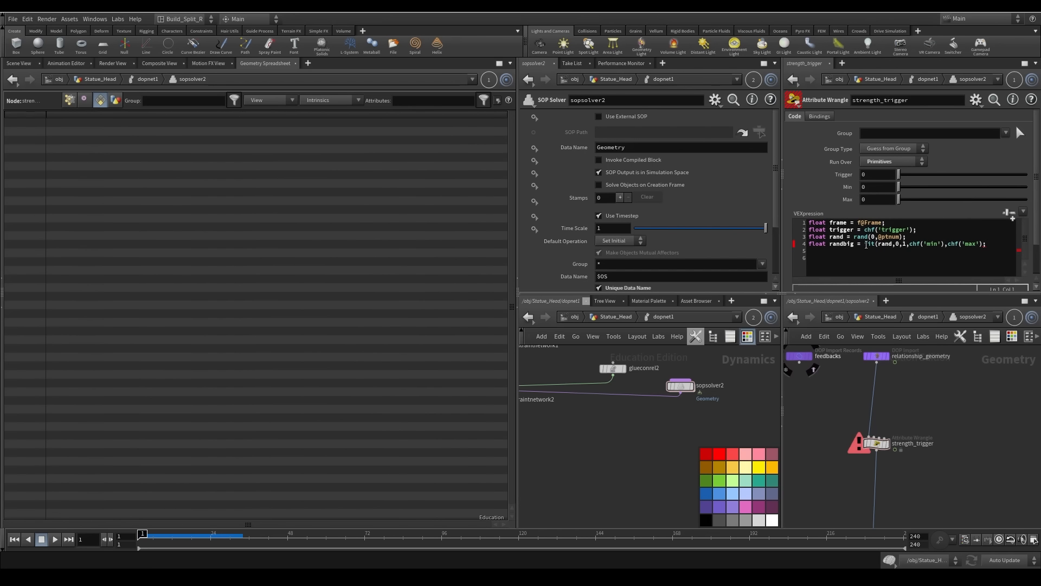
left_click(997, 247)
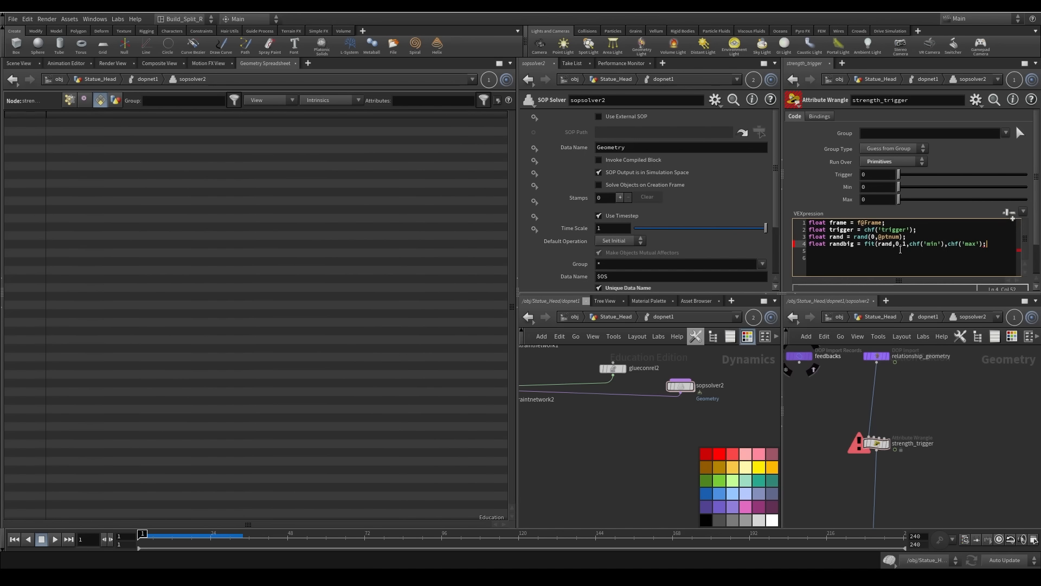
type(")")
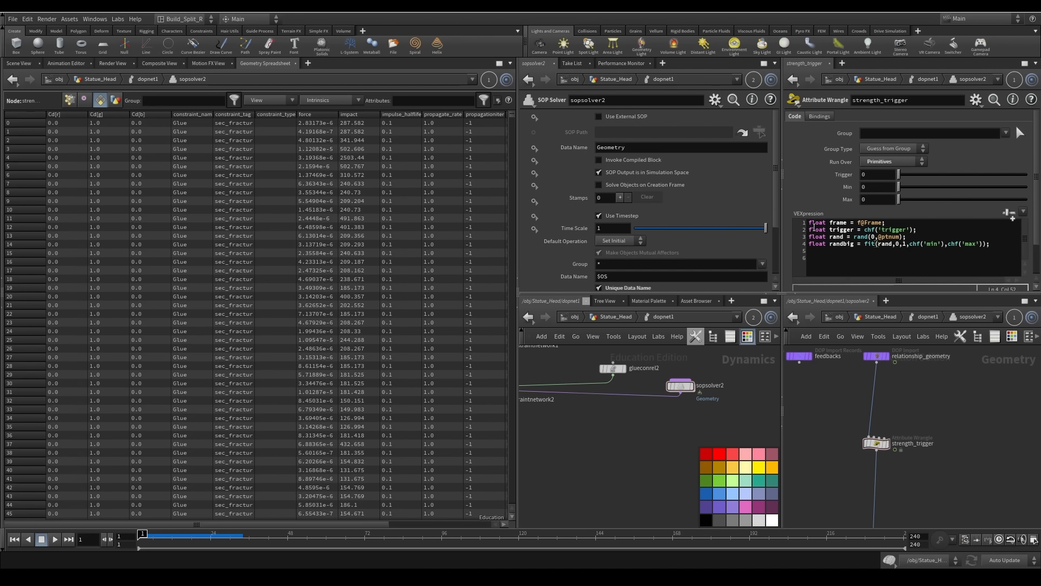
Add an if (frame >= trigger) block containing f@strength = randbig*chf('strength_scale'); and apply the code
left_click(798, 261)
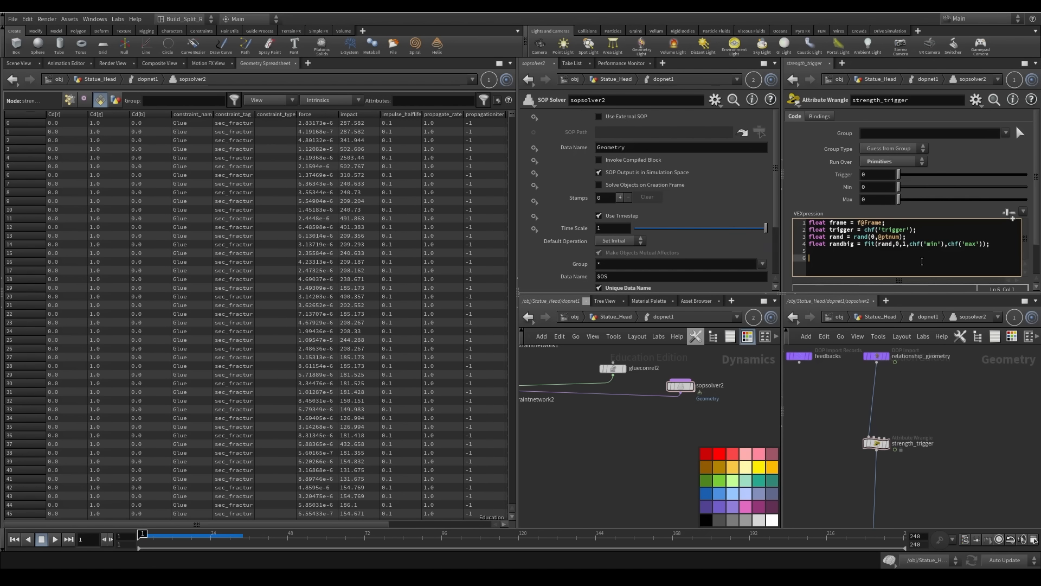
left_click_drag(245, 525, 363, 521)
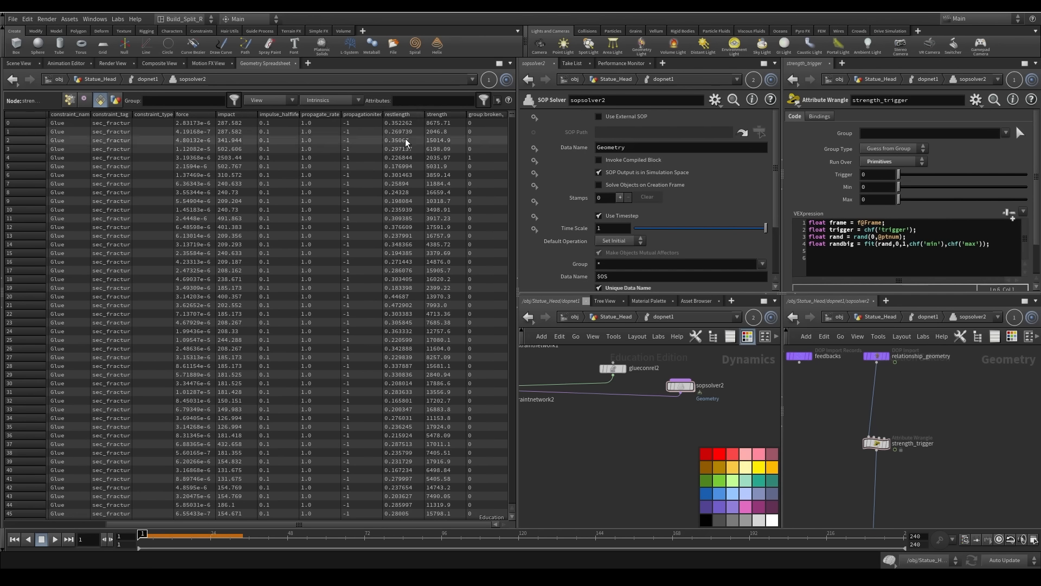
left_click(855, 268)
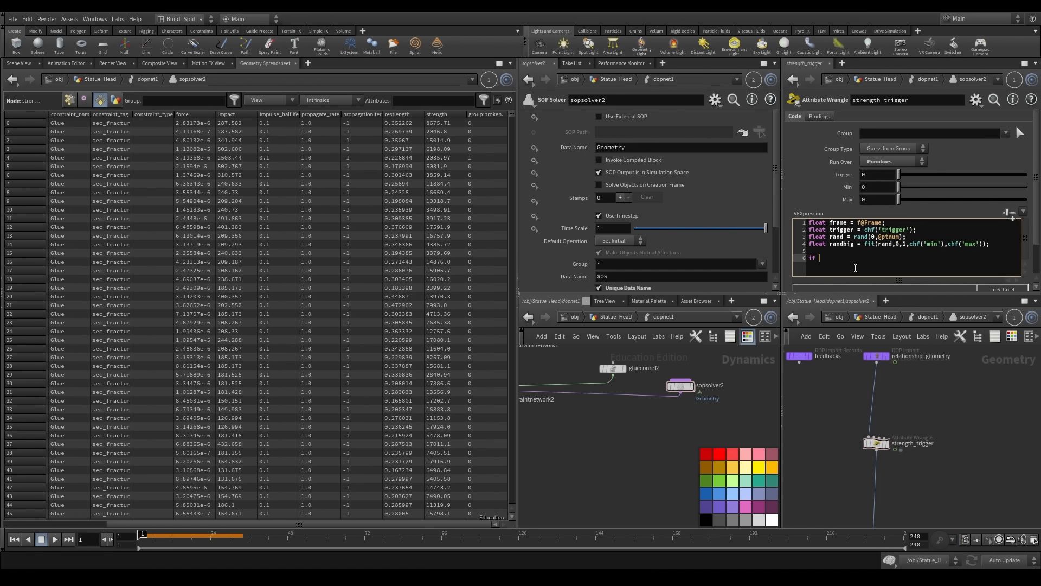
type("if (frame >= trigger)")
key("Return")
type("{")
key("Return")
key("Return")
type("}")
key("Up")
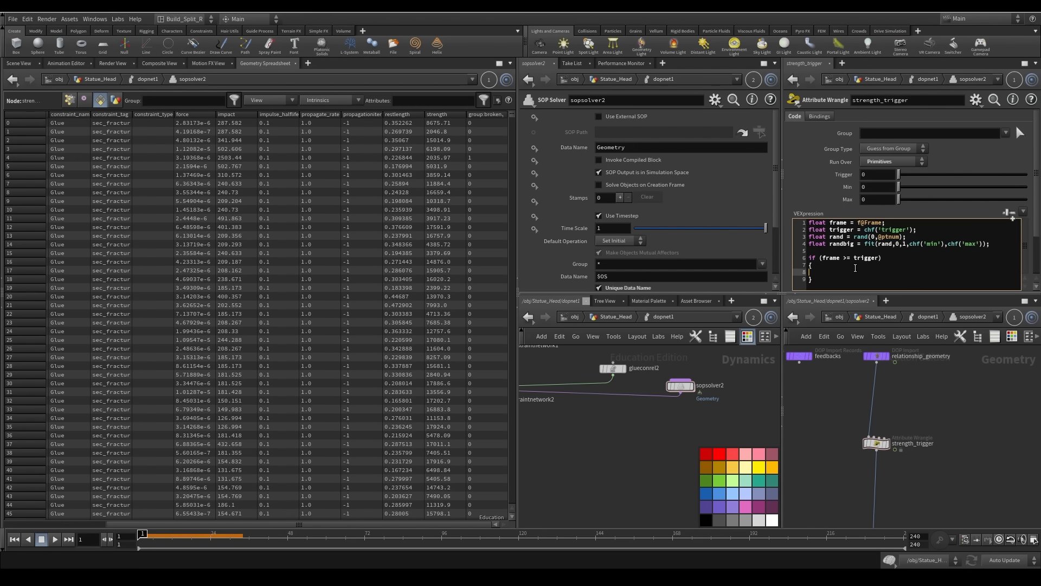
type("f@strength = randbig*chf('strength_scale');")
key("ctrl+Return")
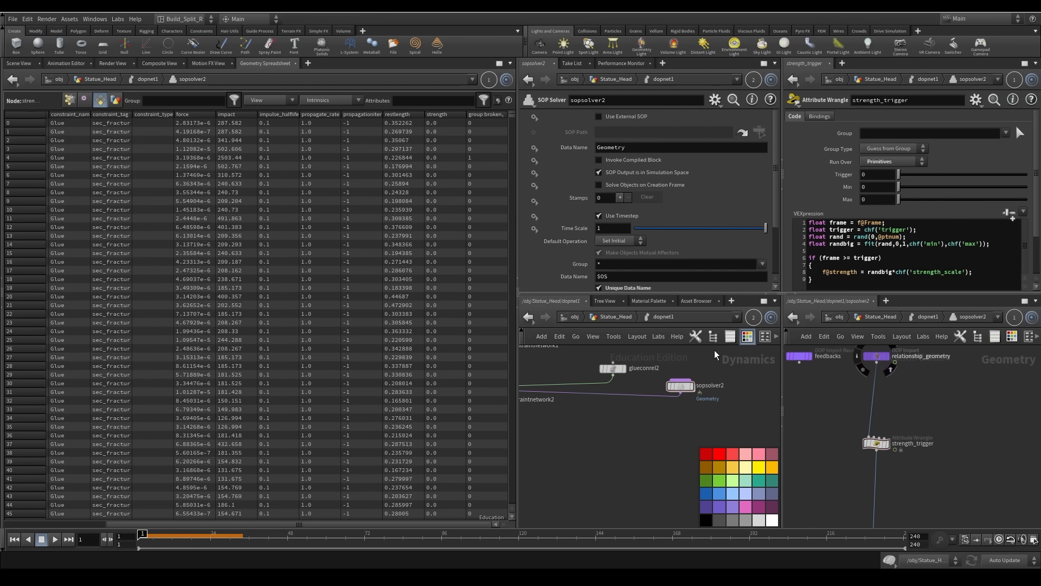
Generate the Strength Scale parameter from the code and set strength_trigger's Trigger to 9
left_click(1011, 216)
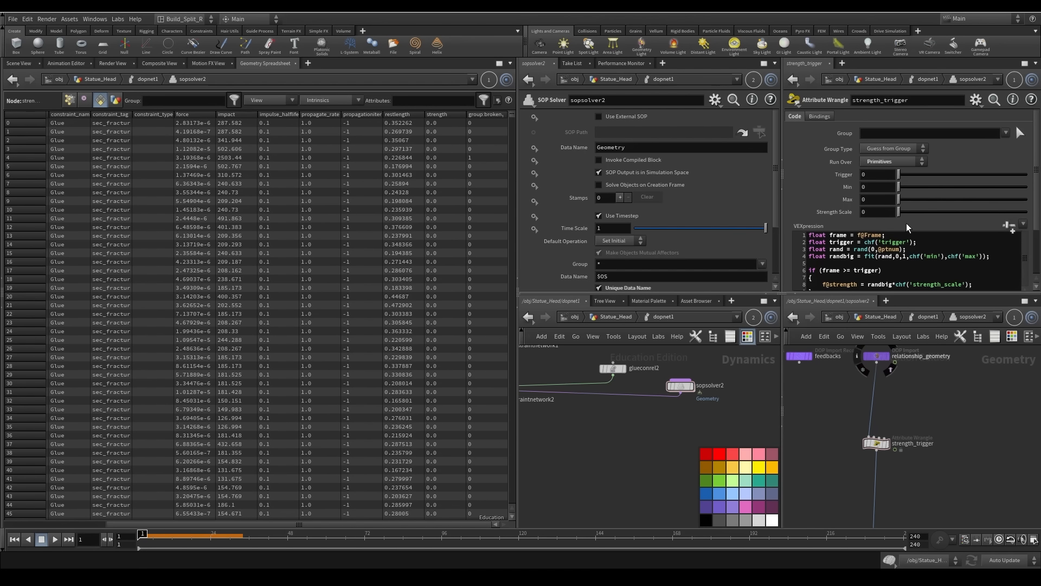
key("Return")
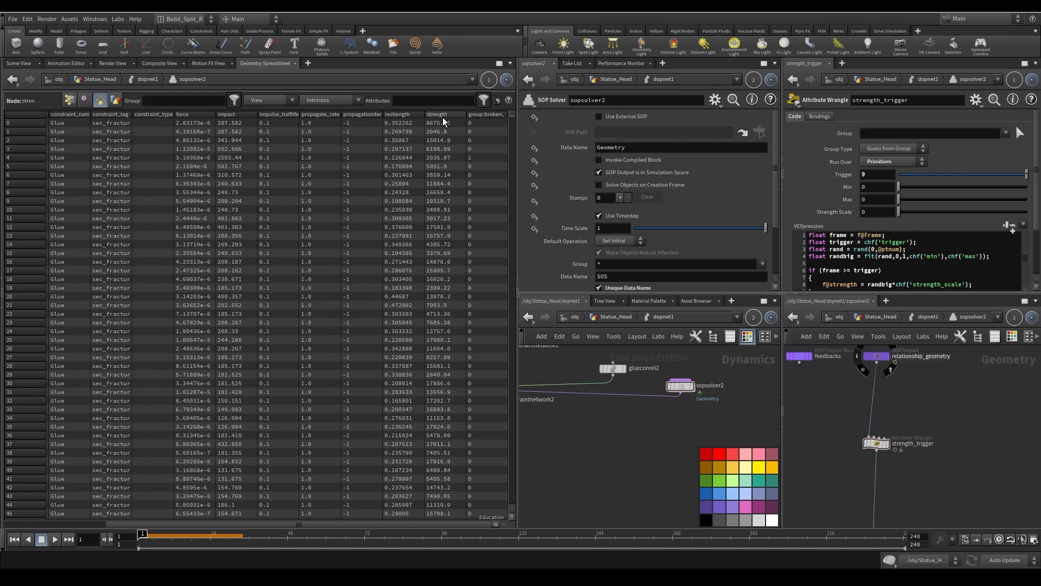
middle_click_drag(579, 468, 748, 475)
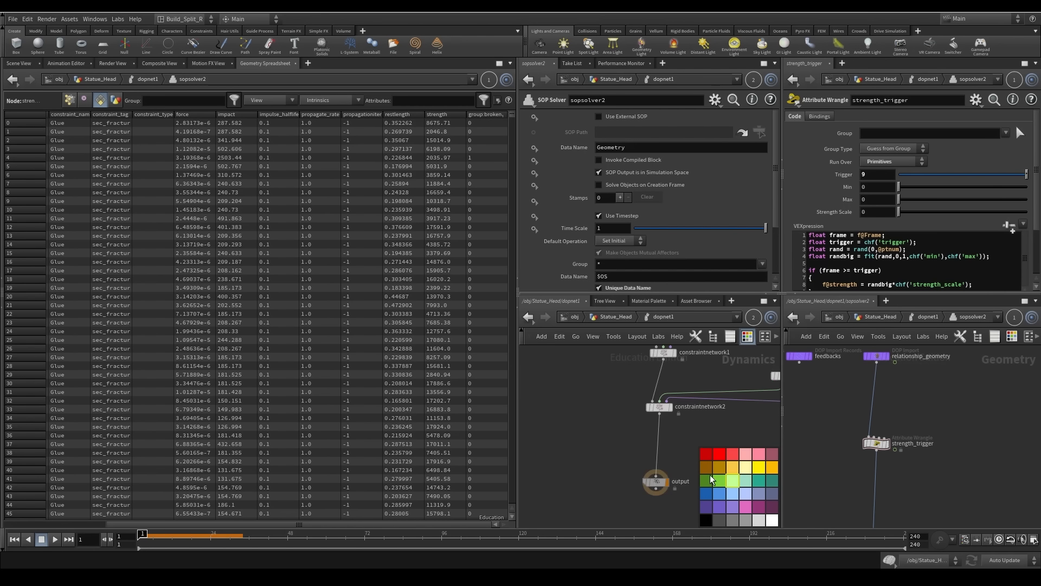
Set strength_trigger's Min to 1, Max to 4 and Strength Scale to 100
middle_click_drag(588, 404, 502, 415)
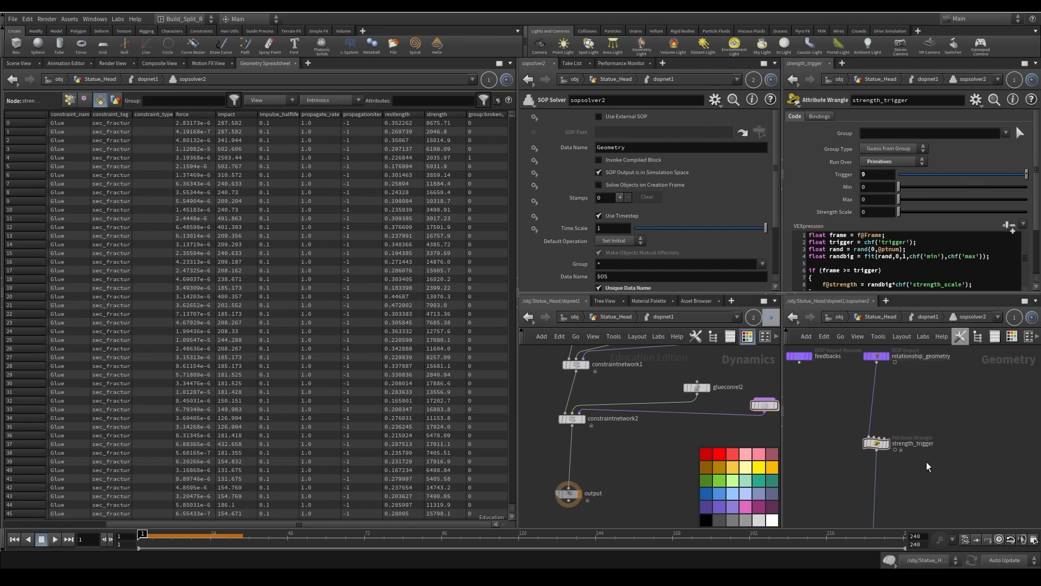
middle_click_drag(872, 355, 879, 372)
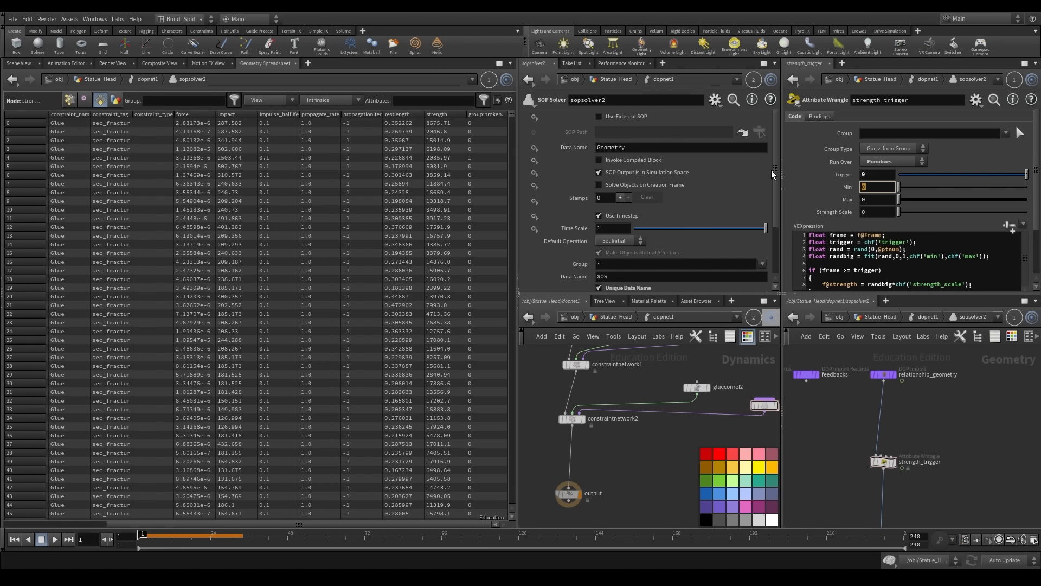
type("1")
key("Tab")
type("4")
key("Return")
type("100")
key("Return")
Play the simulation to about frame 24, examine the strength column through to the last primitives, and return to frame 1
left_click(57, 541)
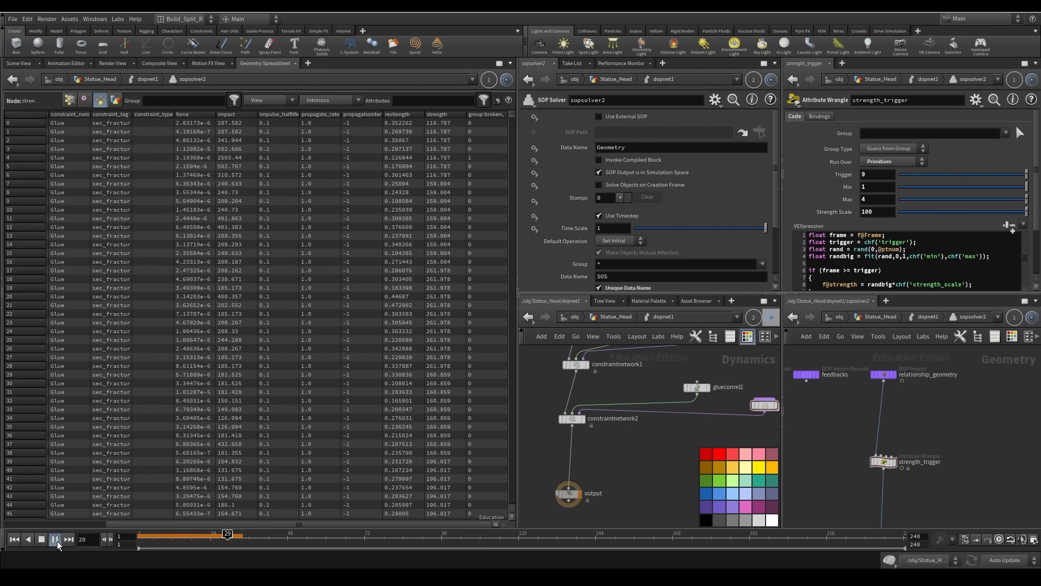
mouse_move(195, 540)
left_mouse_down()
mouse_move(142, 536)
mouse_move(211, 537)
left_mouse_up()
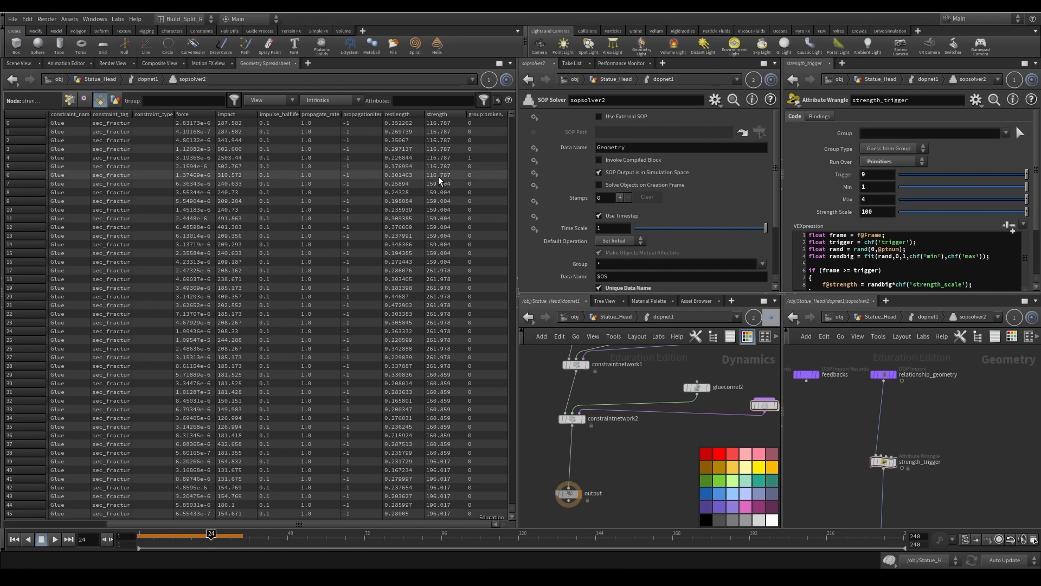
left_click_drag(513, 116, 525, 536)
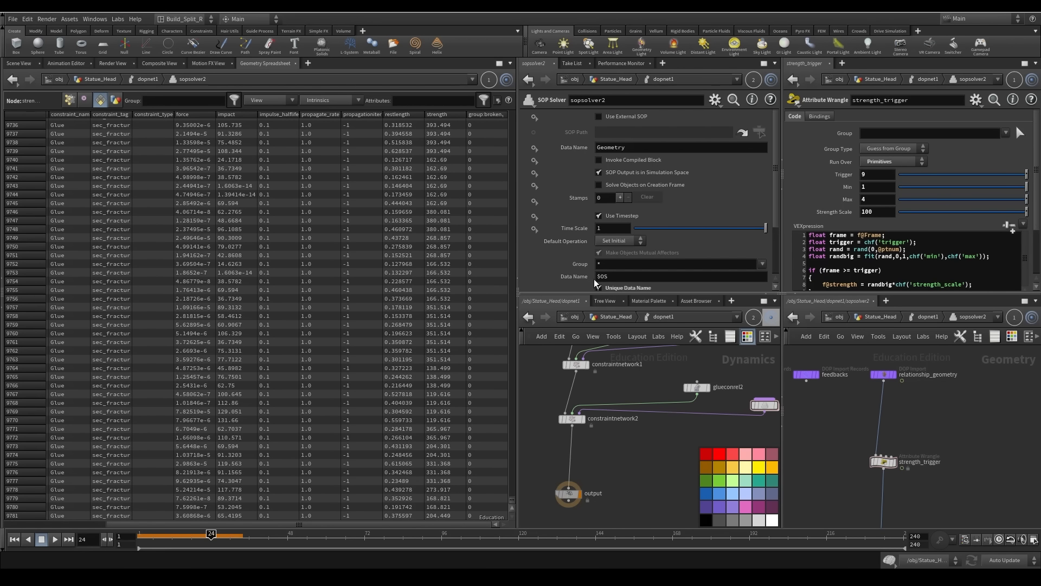
left_click(14, 538)
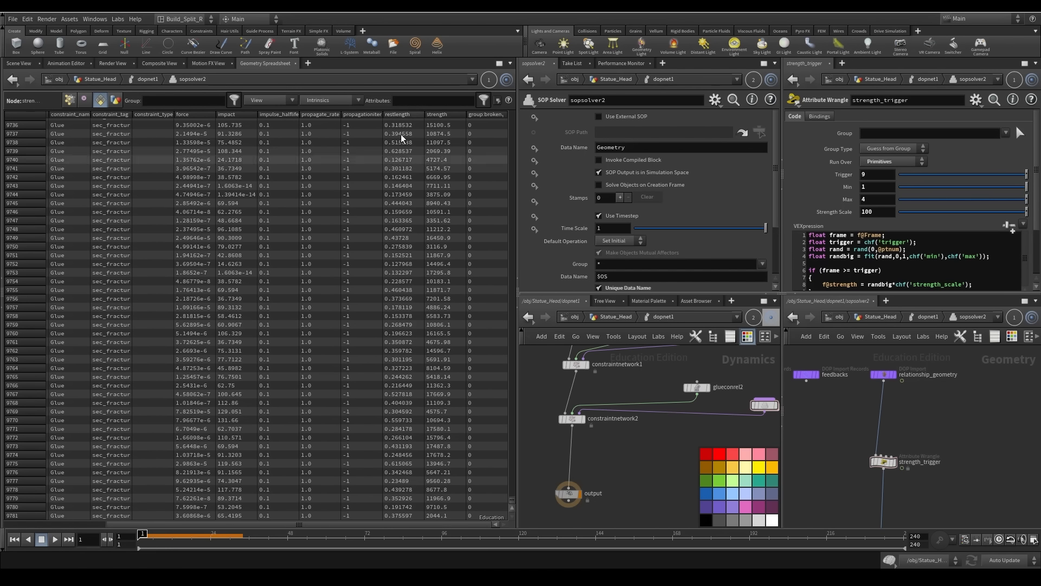
Link the scene view to pane group 2, play the dopnet1 constraint simulation past frame 50, and rewind to frame 1
left_click(17, 63)
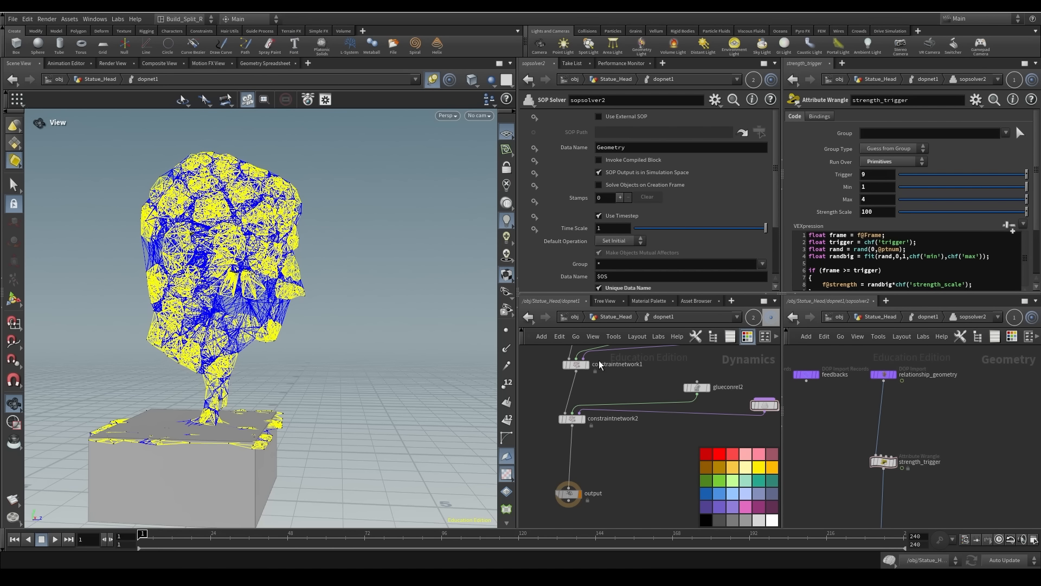
left_click(433, 80)
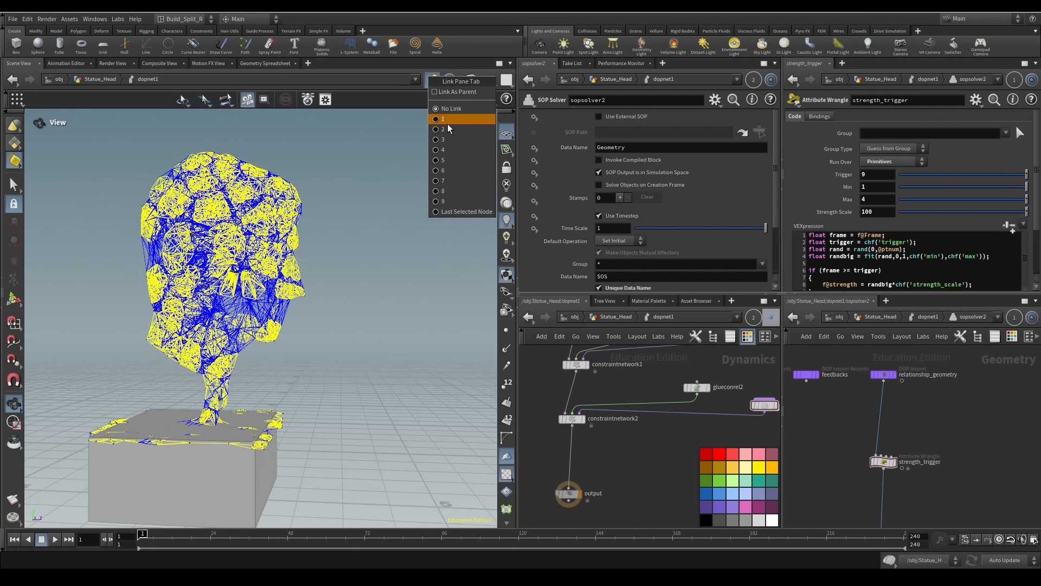
left_click(470, 130)
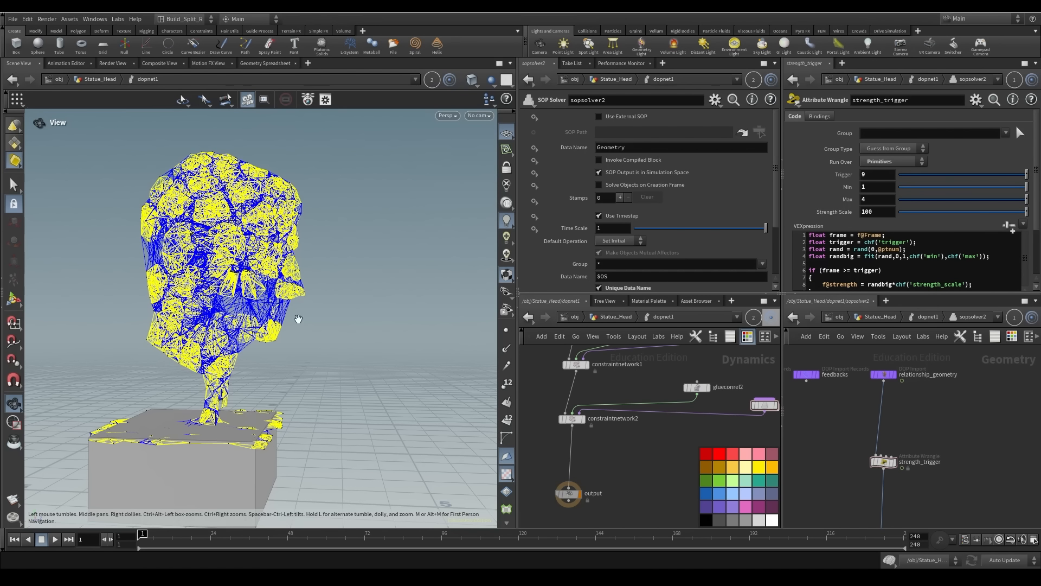
middle_click_drag(632, 449, 649, 467)
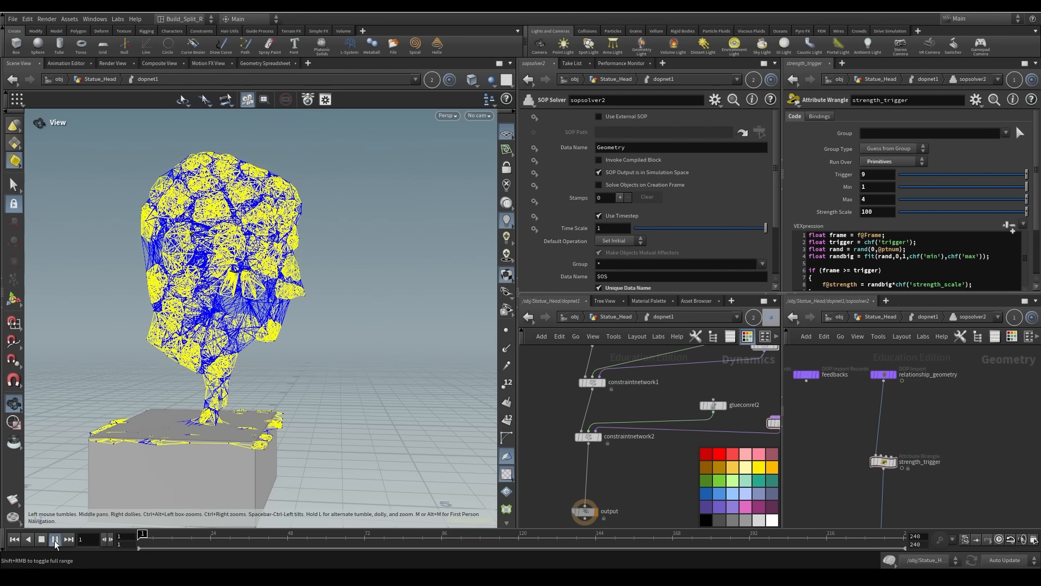
left_click(54, 539)
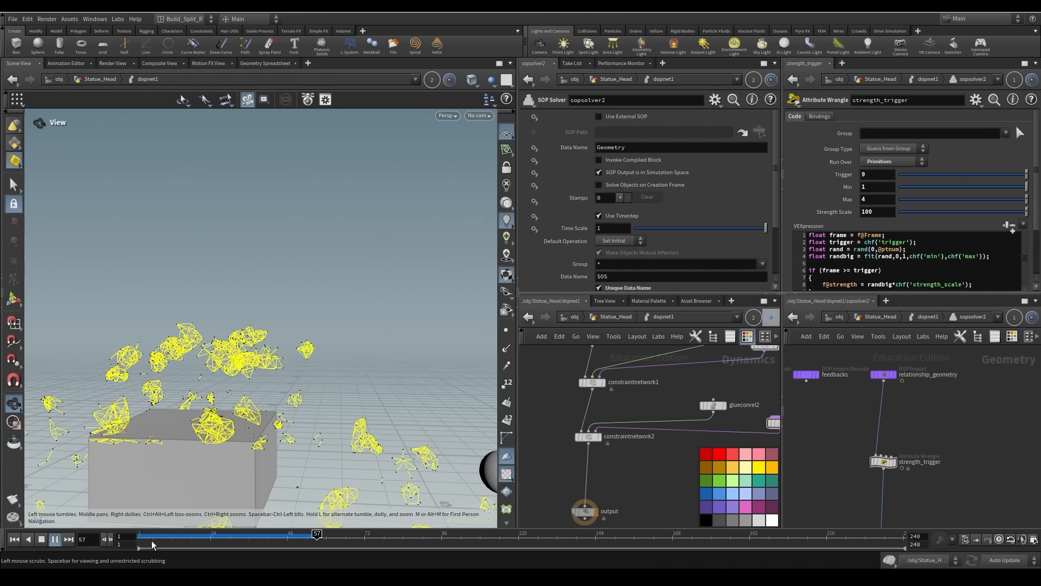
left_click(15, 539)
Go up to Statue_Head, play dopnet1's simulation of the head shattering past frame 60, and inspect the rewound head and sphere
key("u")
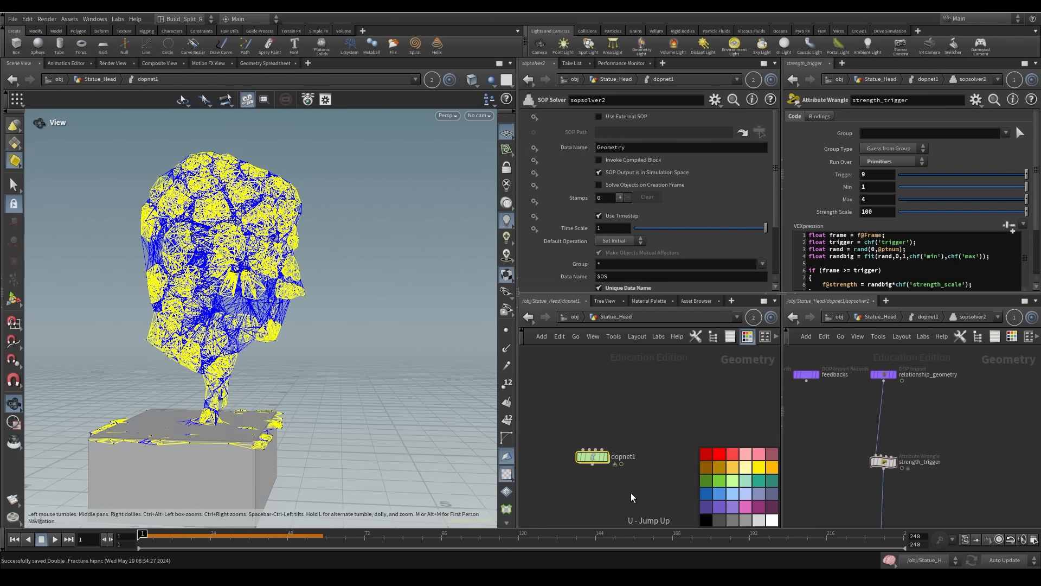
left_click(608, 457)
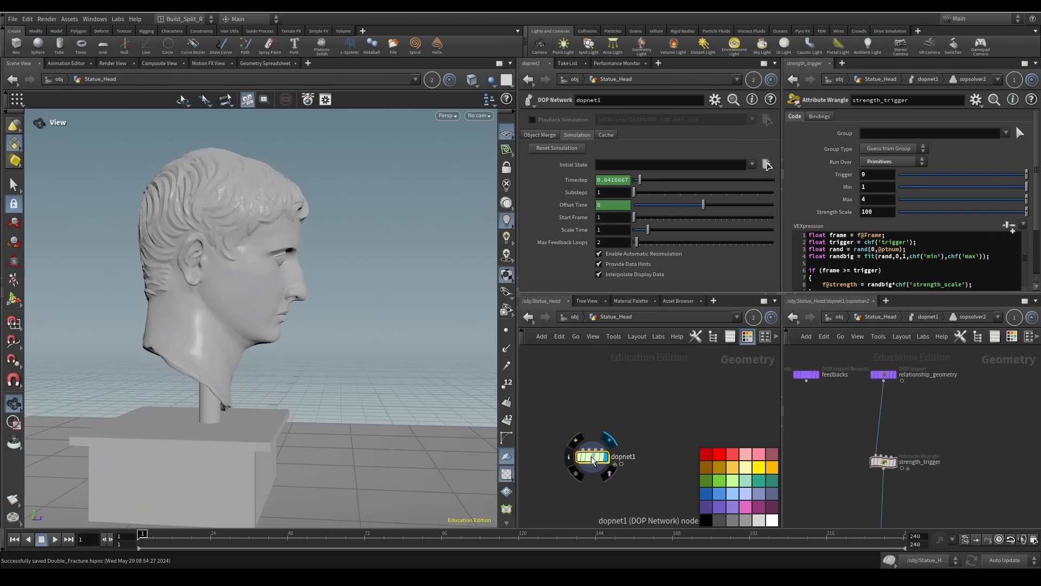
left_click_drag(595, 458, 597, 438)
left_click(55, 539)
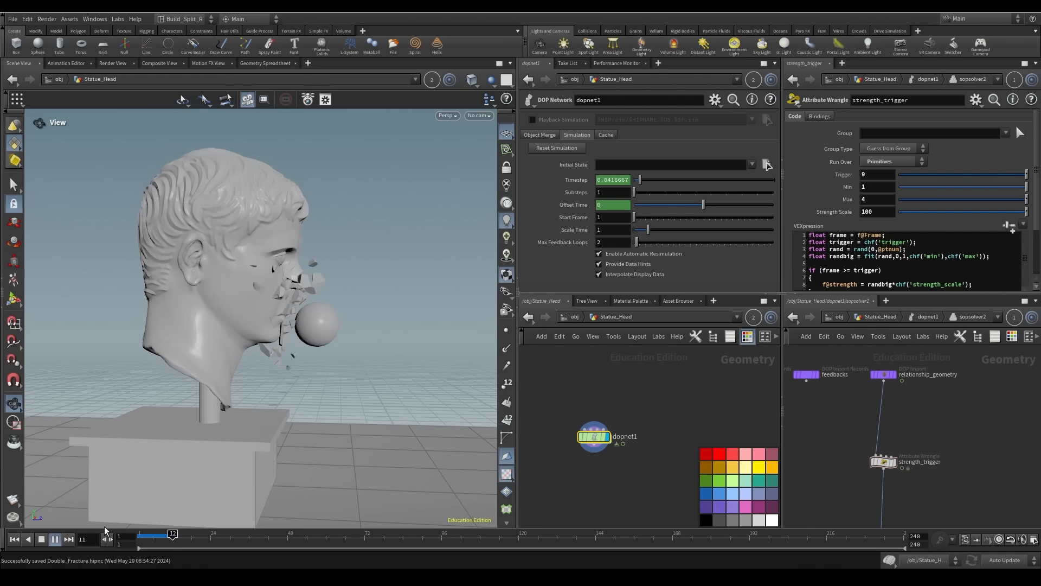
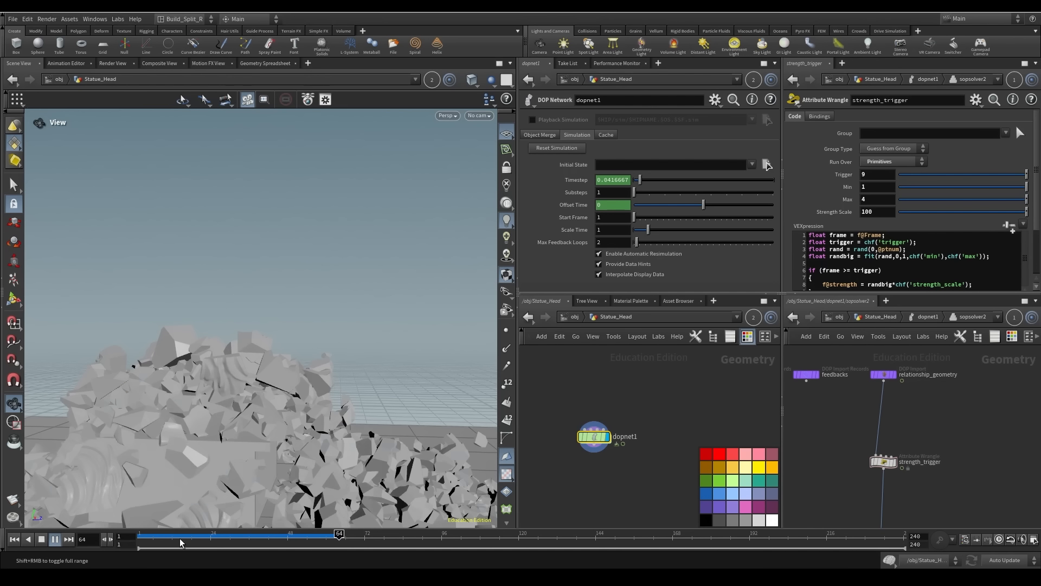
left_click(41, 538)
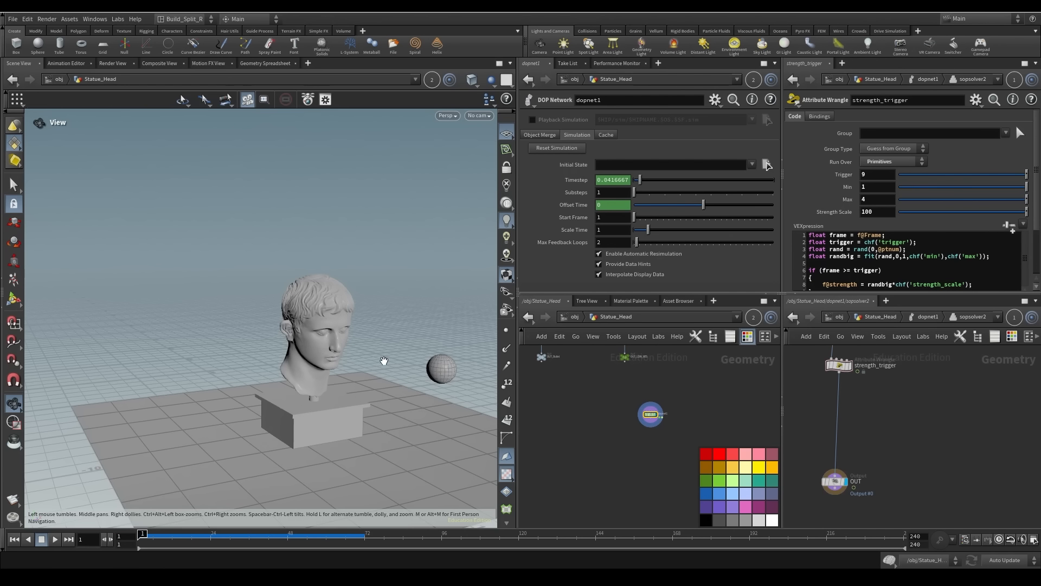
left_click_drag(384, 361, 428, 359)
mouse_move(330, 381)
left_mouse_down()
mouse_move(332, 360)
mouse_move(335, 368)
left_mouse_up()
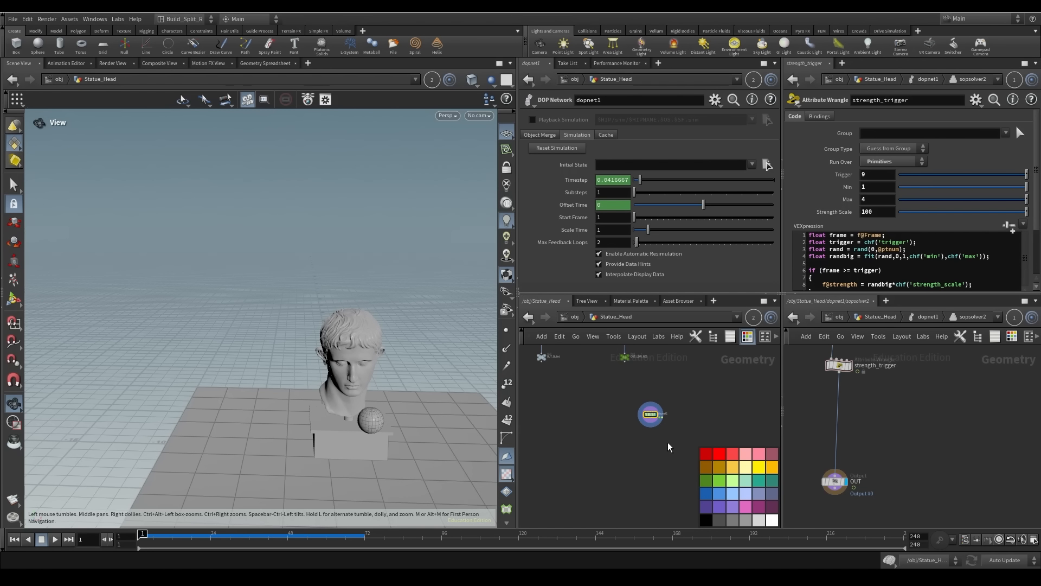
Go back inside dopnet1 and open sopsolver1's network at the sphere1, blast3 and switch1 nodes
middle_click_drag(608, 394, 642, 488)
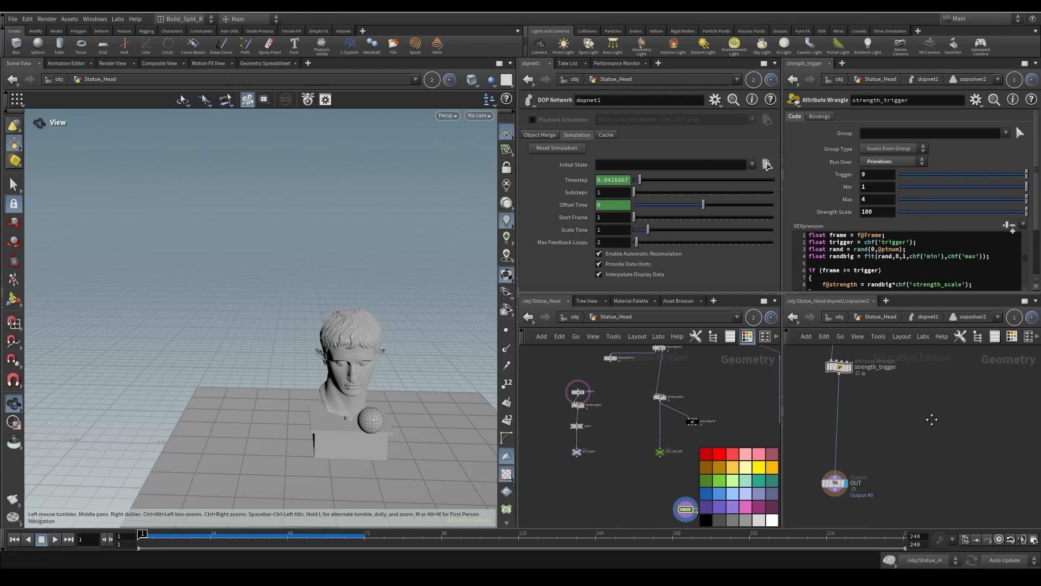
key("u")
double_click(686, 510)
middle_click_drag(964, 427, 962, 476)
double_click(909, 402)
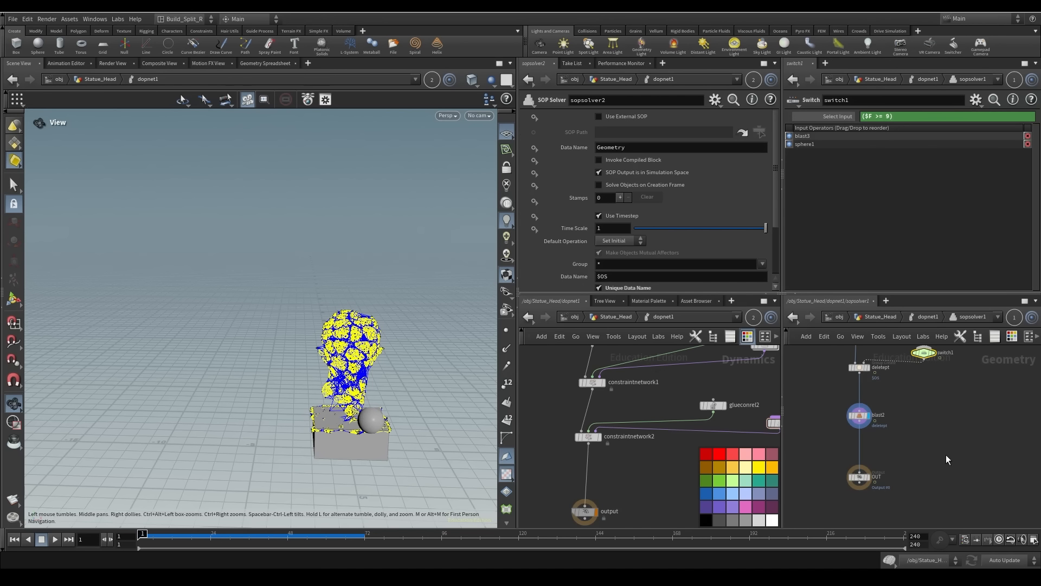
middle_click_drag(956, 418, 982, 498)
left_click_drag(289, 384, 401, 388)
right_click_drag(325, 379, 347, 368)
left_click_drag(347, 368, 330, 338)
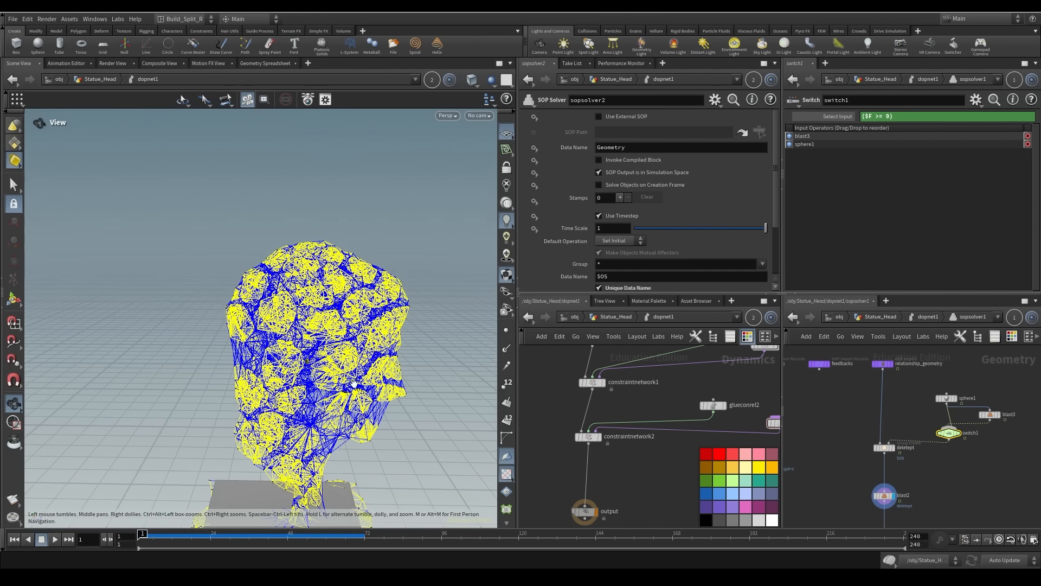
mouse_move(921, 464)
middle_mouse_down()
mouse_move(921, 447)
mouse_move(910, 461)
middle_mouse_up()
Bypass constraintnetwork2, check the remaining constraints over the first frames, and return to frame 1
mouse_move(142, 536)
left_mouse_down()
mouse_move(190, 534)
mouse_move(140, 534)
left_mouse_up()
middle_click_drag(636, 480, 600, 459)
left_click(538, 463)
key("b")
left_click_drag(278, 407, 145, 354)
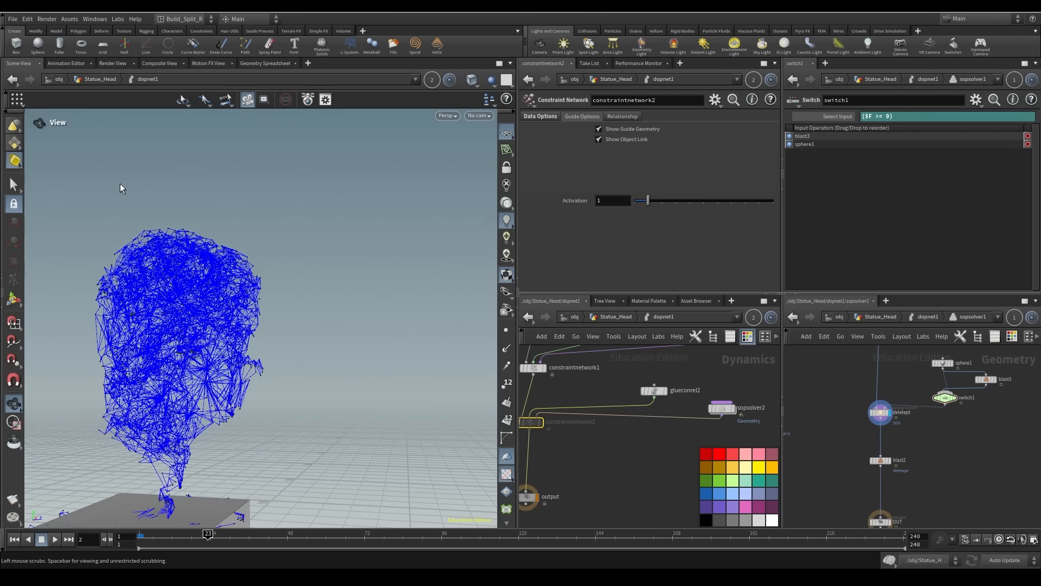
left_click(15, 539)
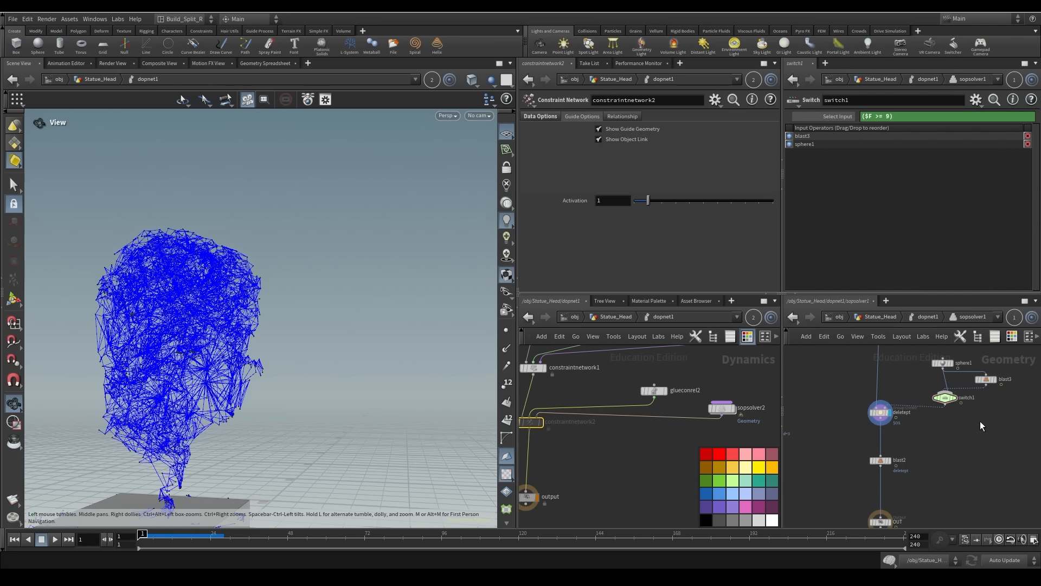
Rename the deletept group node in sopsolver1 to strength_alter
mouse_move(888, 422)
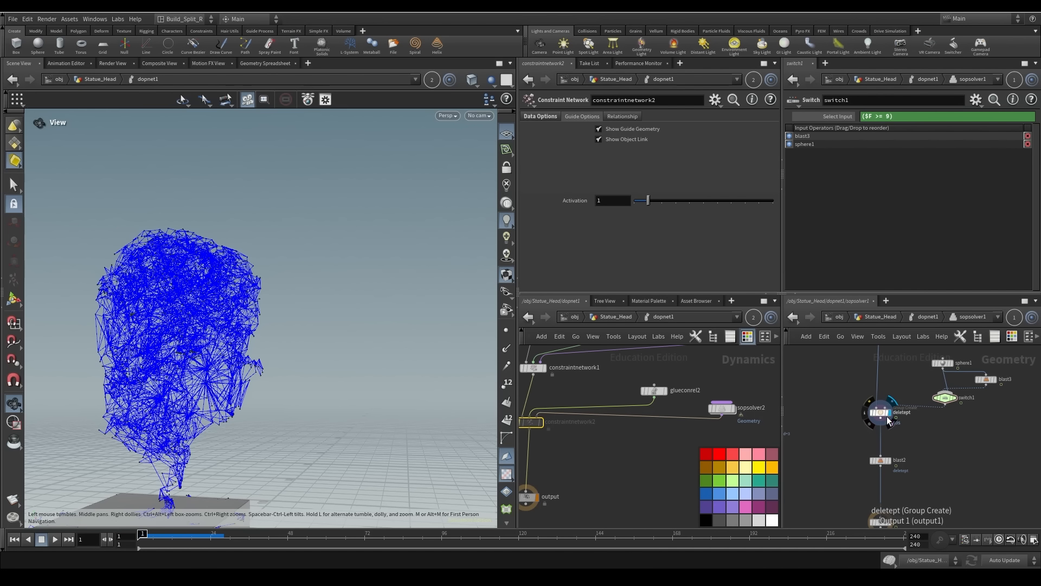
left_click(886, 417)
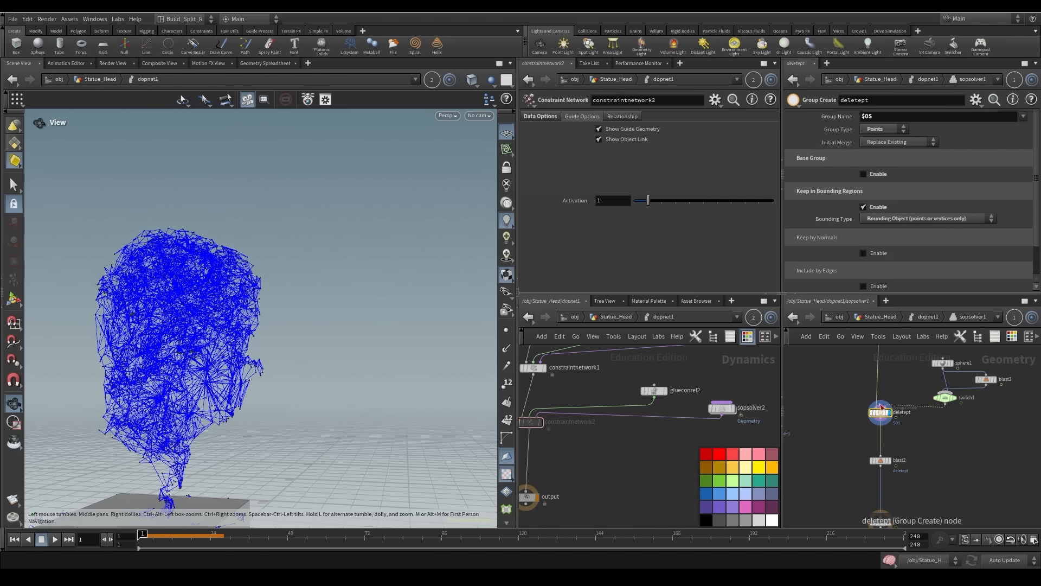
double_click(876, 99)
type("s")
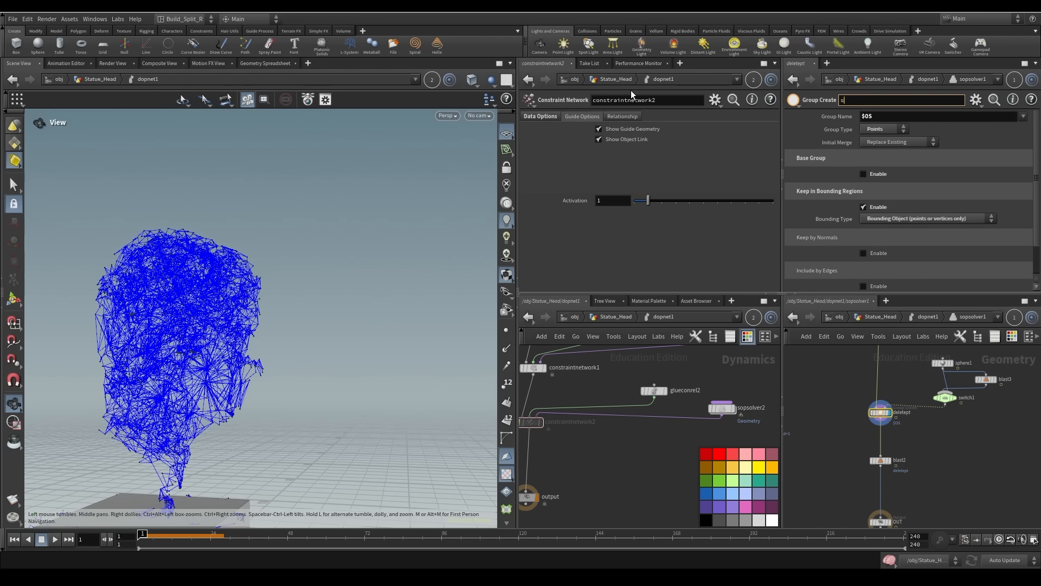
type("trength_alter")
key("Return")
Pull blast2 out of the chain below strength_alter and add an Attribute Wrangle node near it
left_click_drag(881, 460, 993, 470)
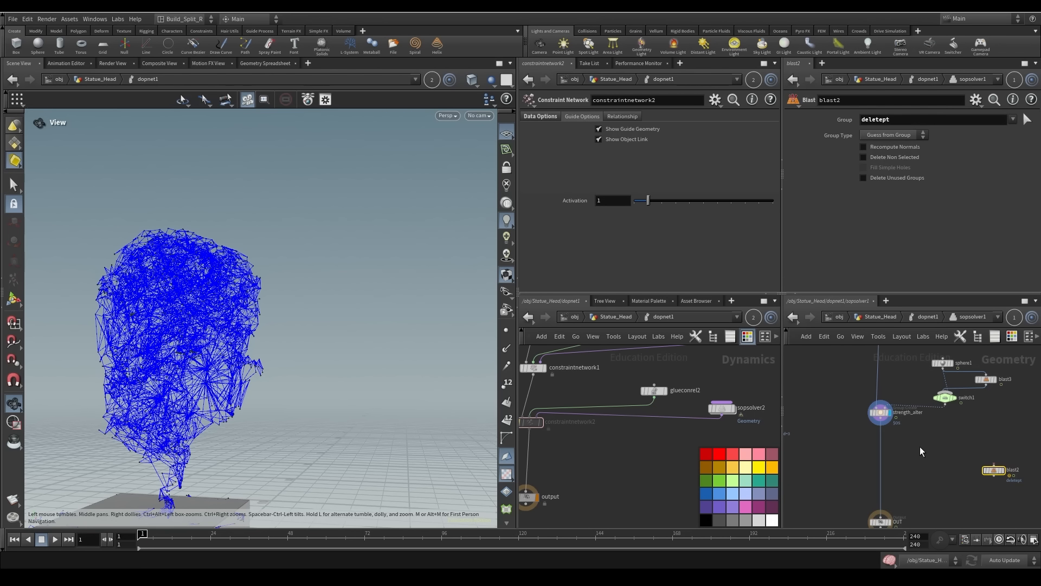
key("Tab")
type("a")
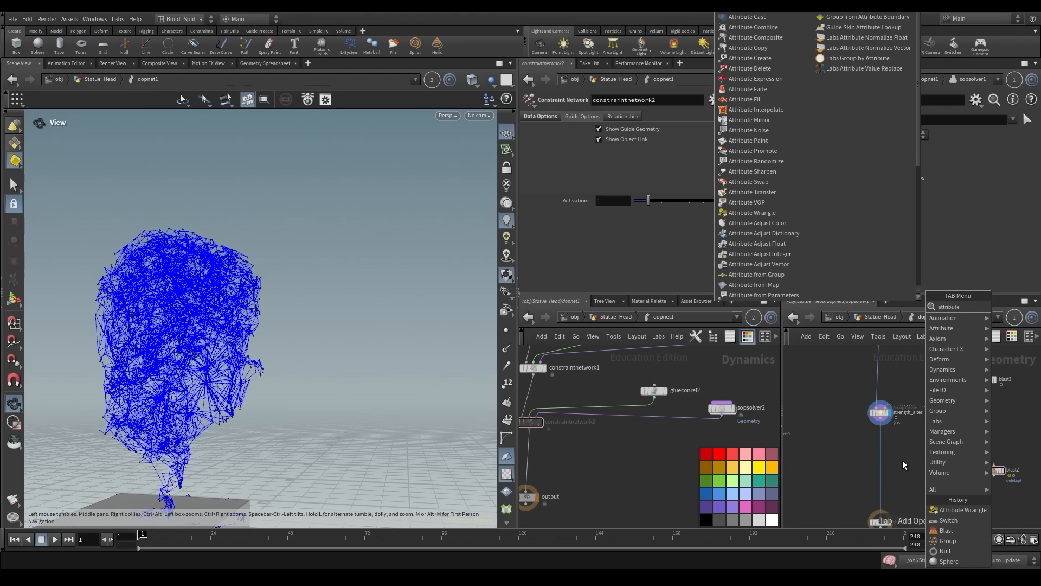
key("Return")
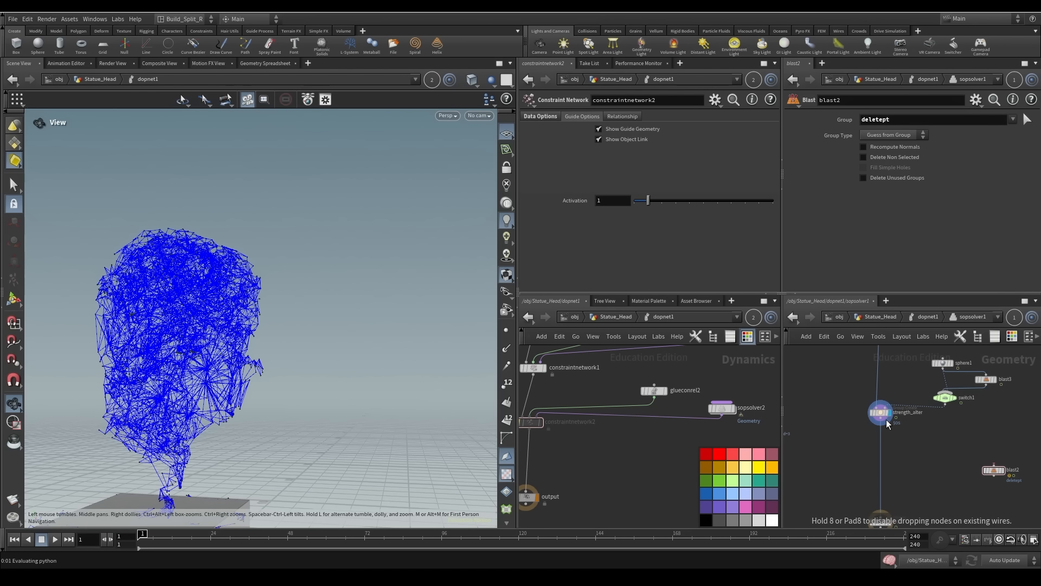
left_click(955, 486)
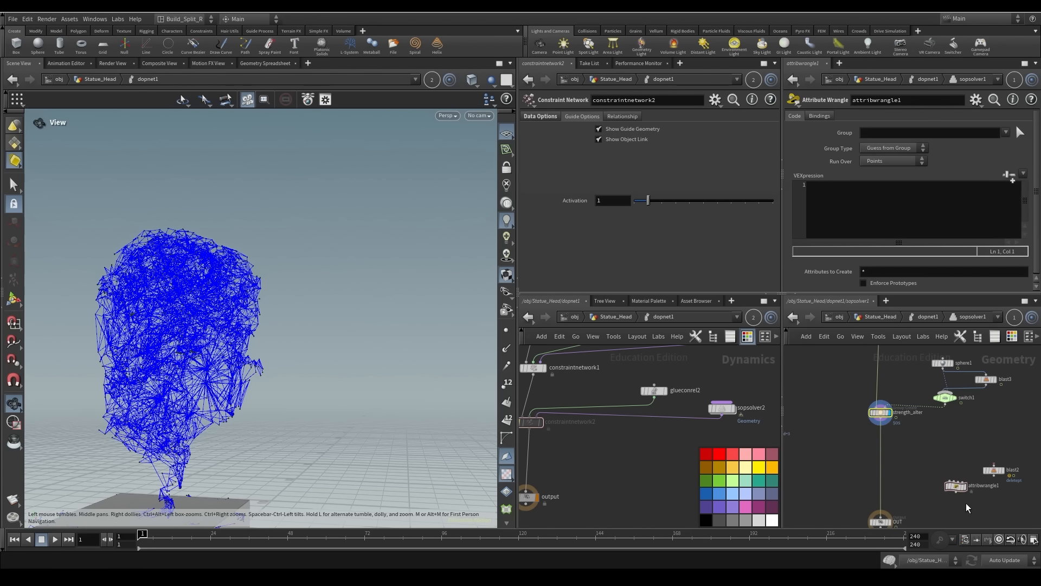
Add a Group Promote node fed by strength_alter and display it
key("Tab")
type("group promote")
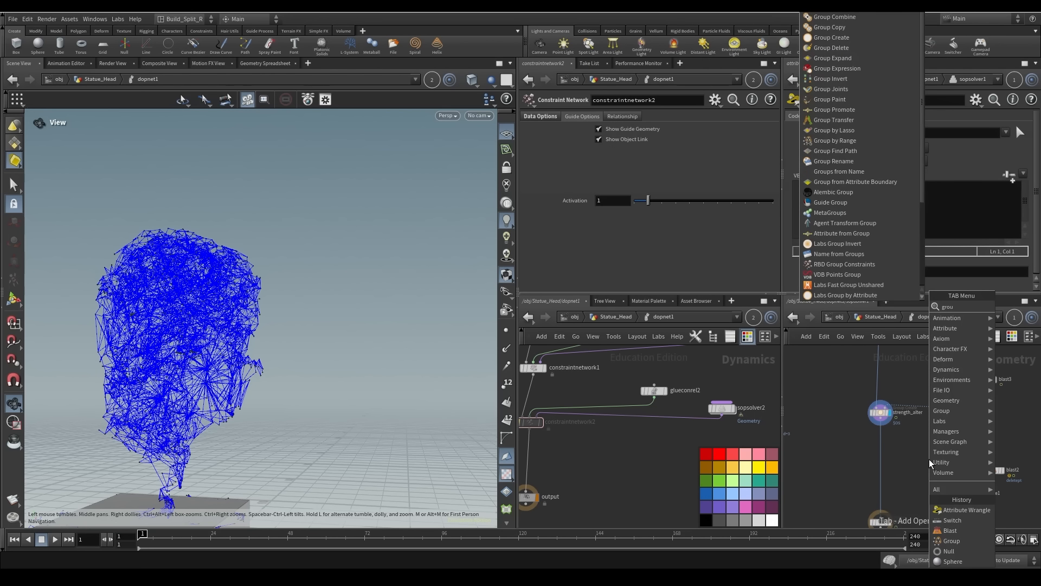
key("Return")
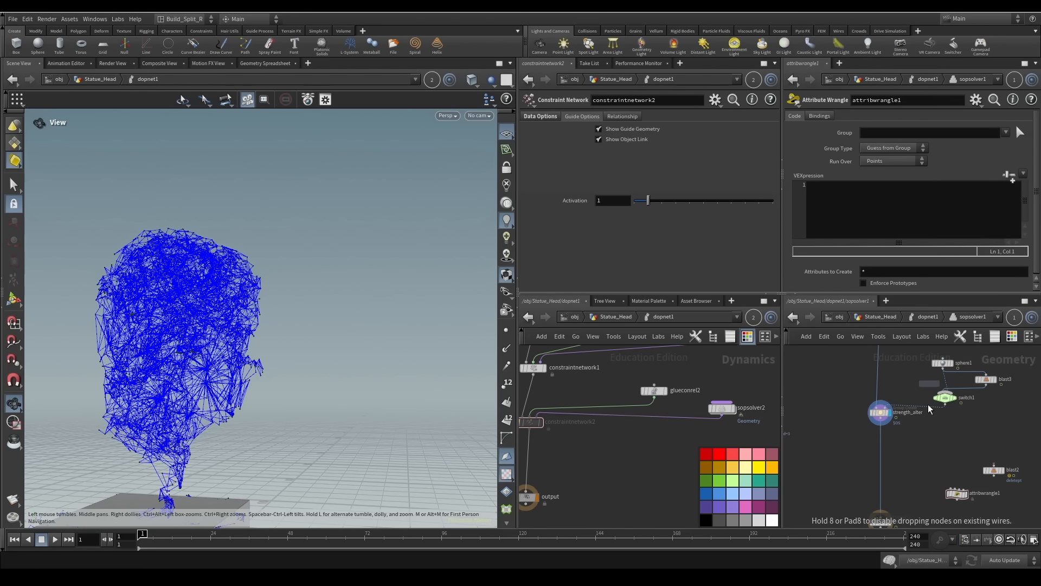
left_click(922, 458)
left_click_drag(931, 459, 935, 451)
Move to frame 17 and set the Group Promote node to convert from Points to Primitives
left_click_drag(209, 536, 231, 534)
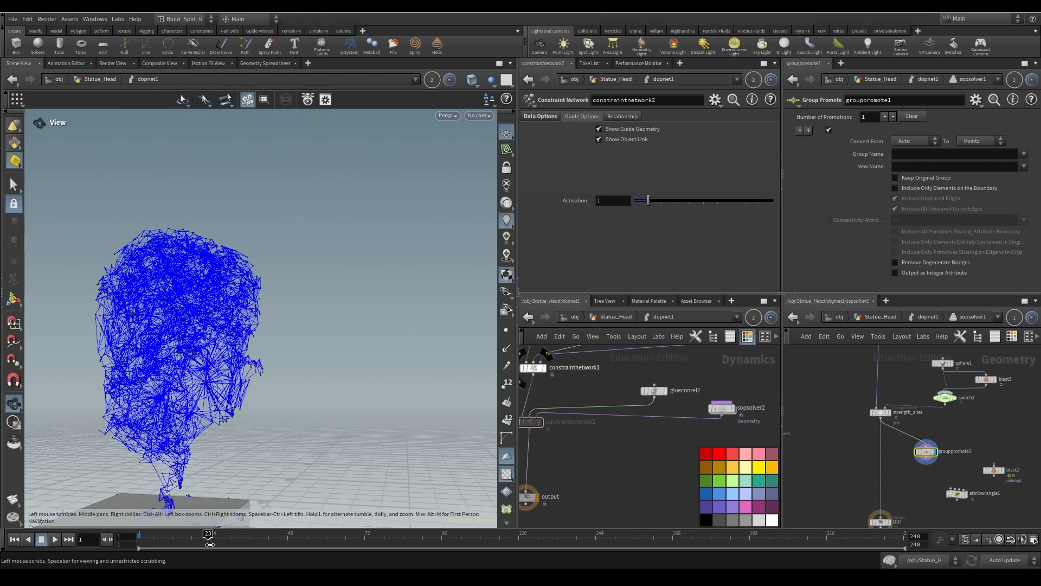
left_click_drag(221, 560, 190, 539)
mouse_move(320, 310)
left_mouse_down()
mouse_move(310, 301)
mouse_move(330, 288)
mouse_move(335, 302)
left_mouse_up()
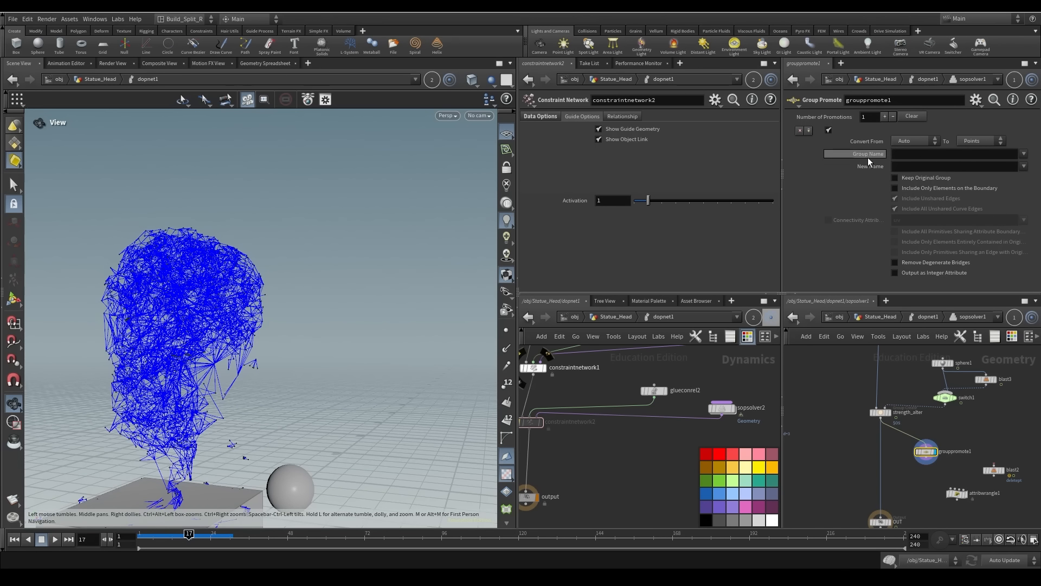
left_click(1024, 154)
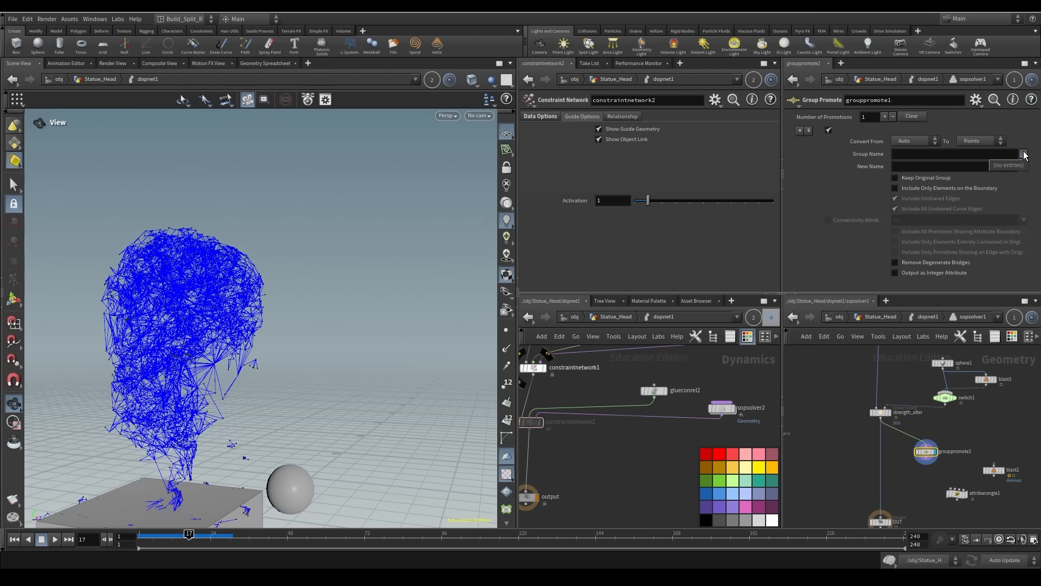
left_click(908, 142)
left_click(909, 171)
left_click(976, 141)
left_click(978, 154)
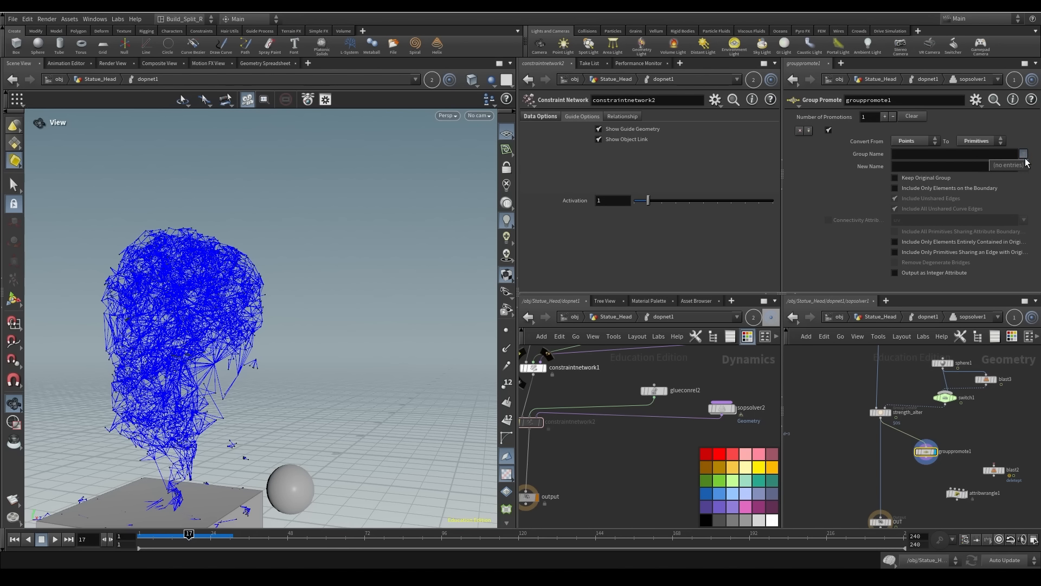
Reset the dopnet1 simulation and set strength_alter as the group to promote in the Group Promote node
left_click(881, 413)
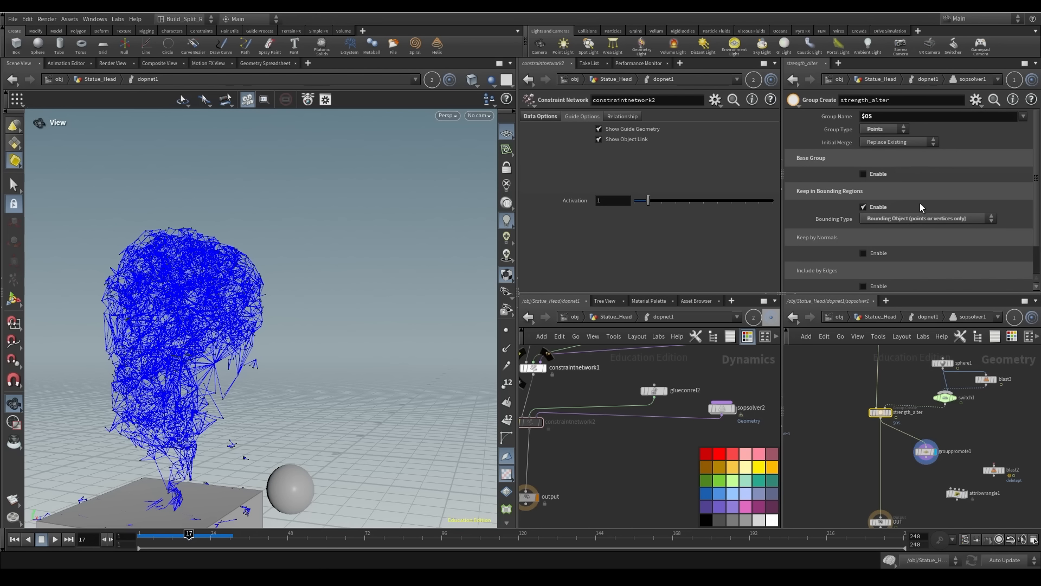
double_click(907, 99)
left_click(926, 451)
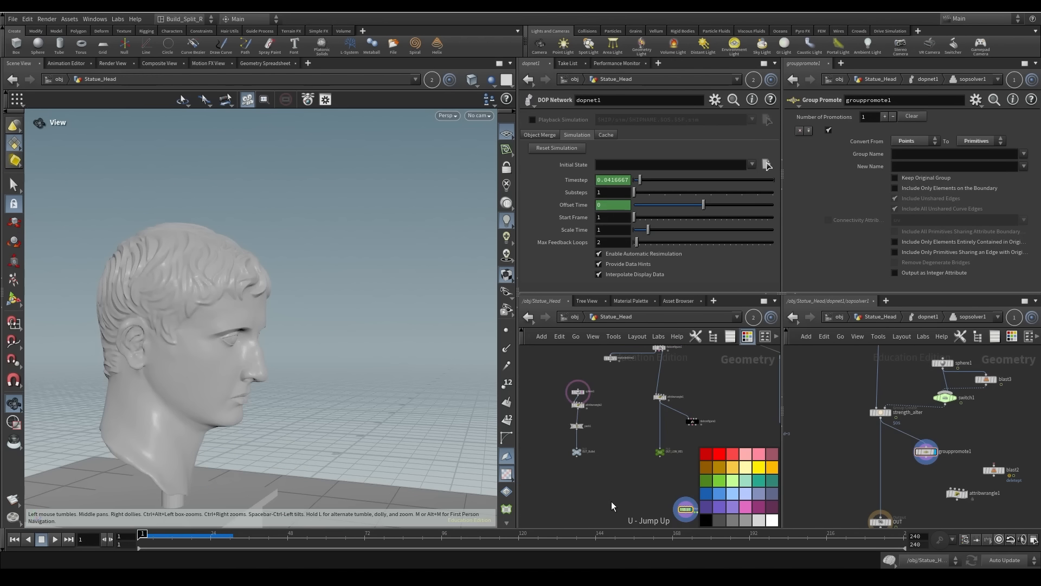
scroll(653, 483, "up", 3)
middle_click_drag(675, 496, 593, 437)
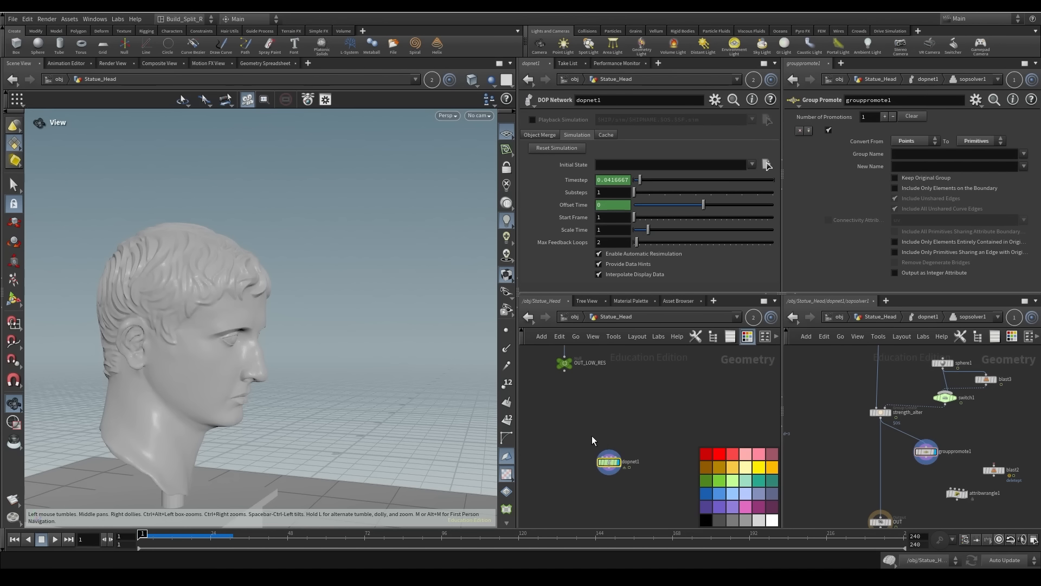
left_click(570, 149)
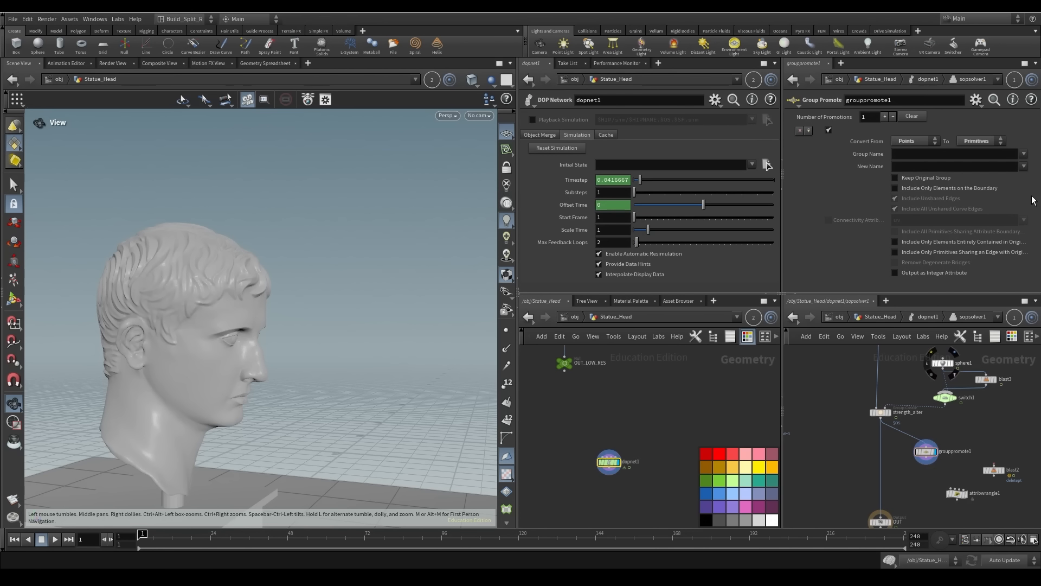
left_click(1023, 154)
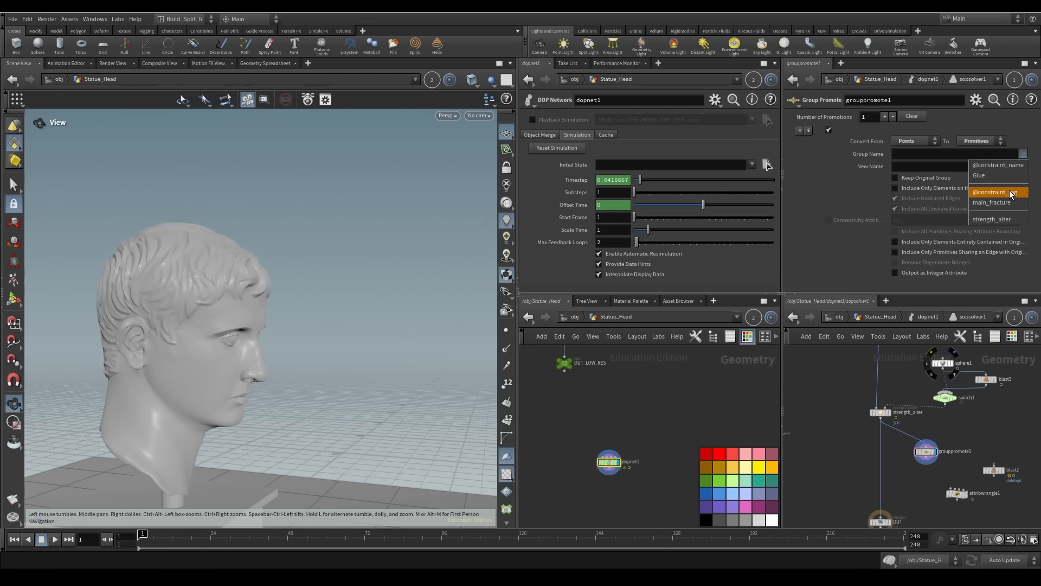
left_click(987, 219)
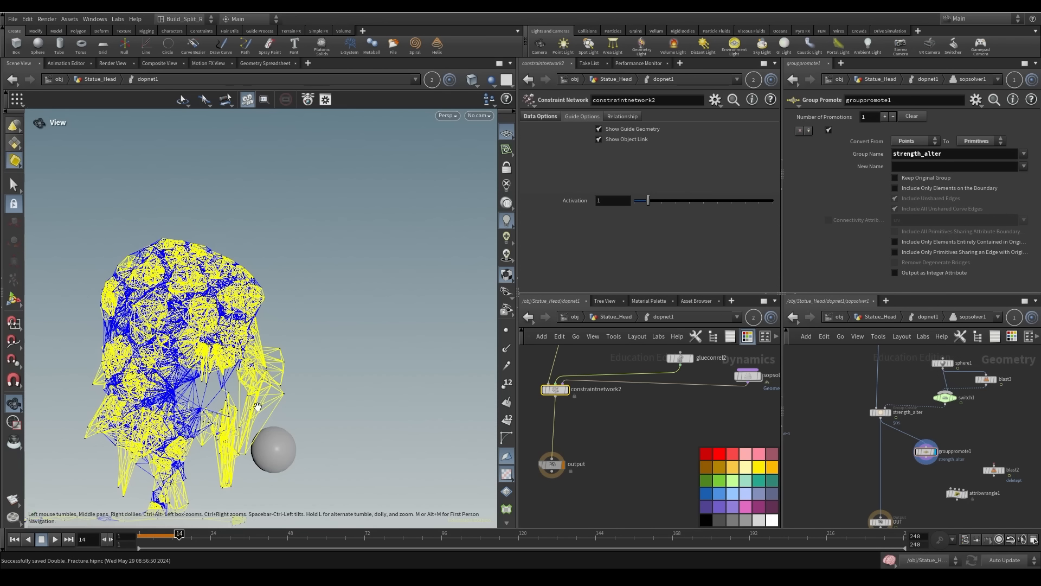
Insert the Group Promote node into the chain between strength_alter and OUT and display it
left_click_drag(257, 407, 240, 467)
mouse_move(181, 534)
left_mouse_down()
mouse_move(166, 533)
mouse_move(189, 534)
left_mouse_up()
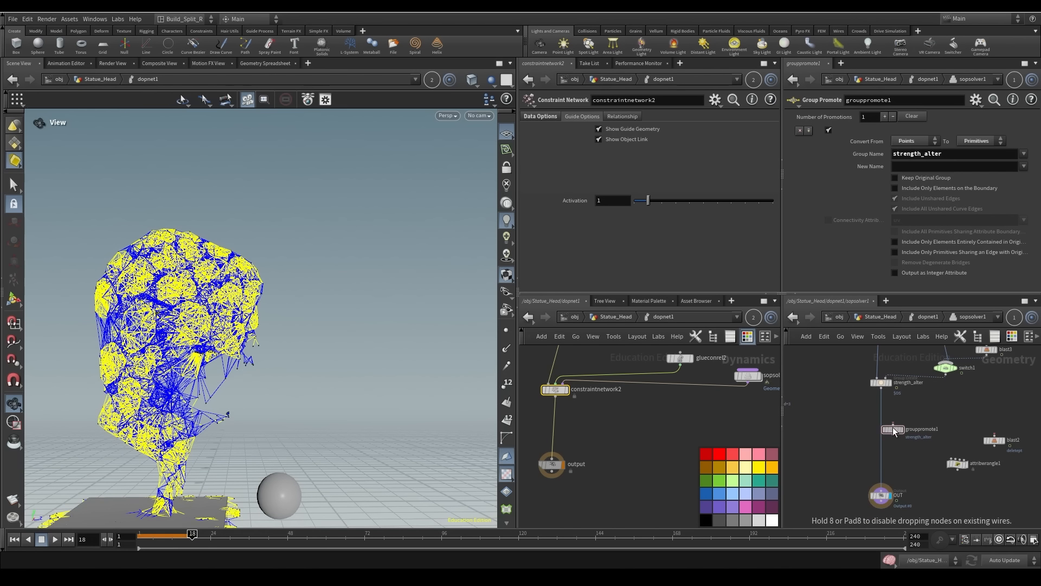
left_click_drag(894, 426, 882, 416)
left_click(884, 417)
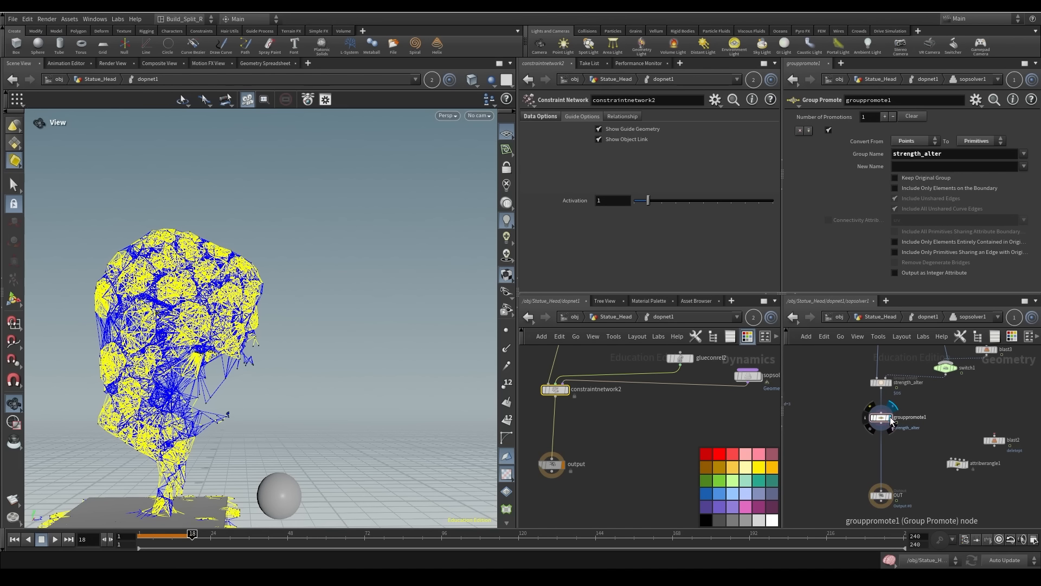
Keep the original group and include only boundary elements in Group Promote, with primitives sharing the attribute boundary excluded
left_click_drag(174, 461, 317, 349)
left_click(134, 535)
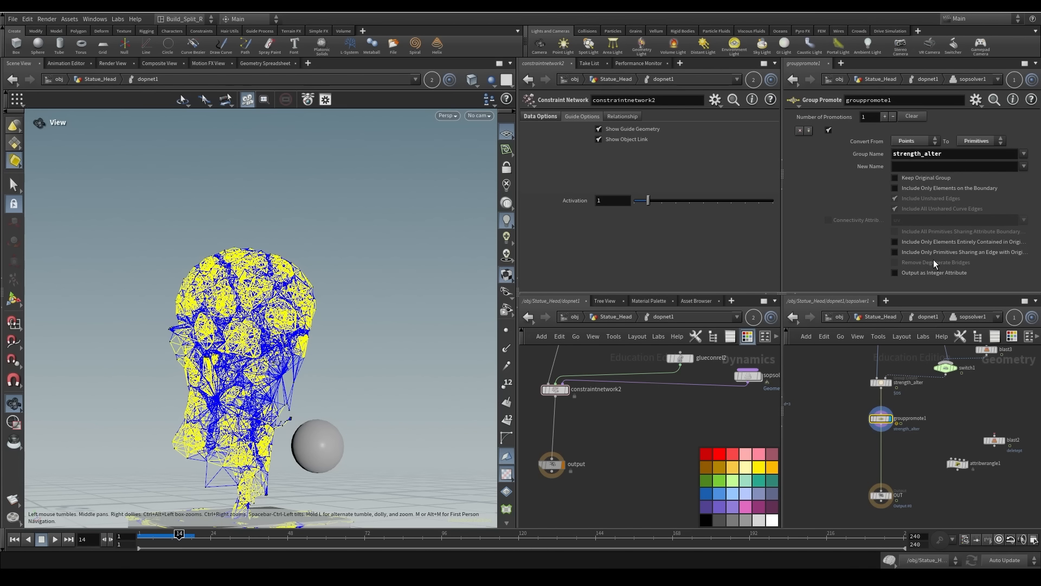
left_click(932, 188)
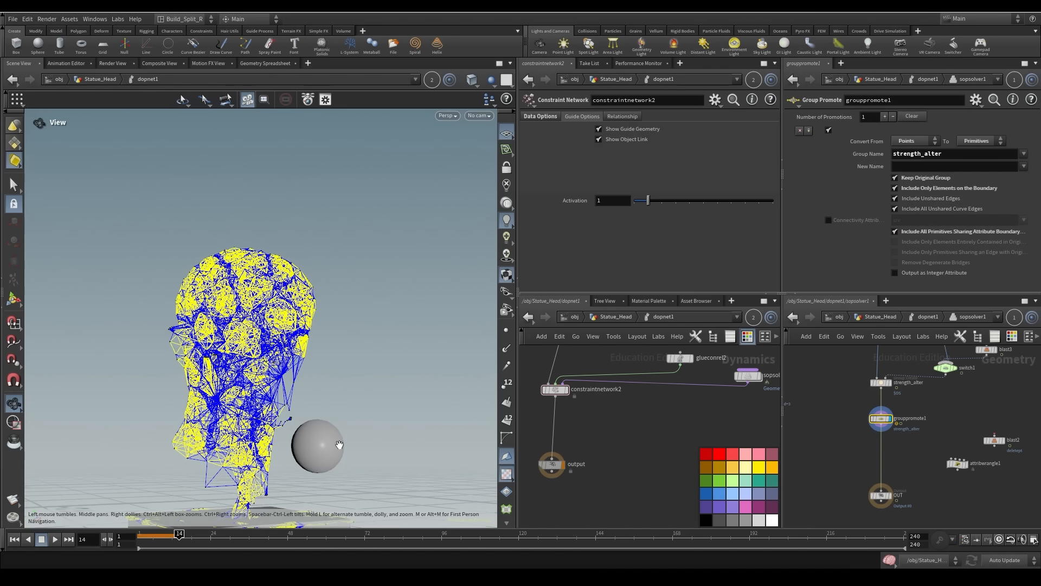
left_click(974, 231)
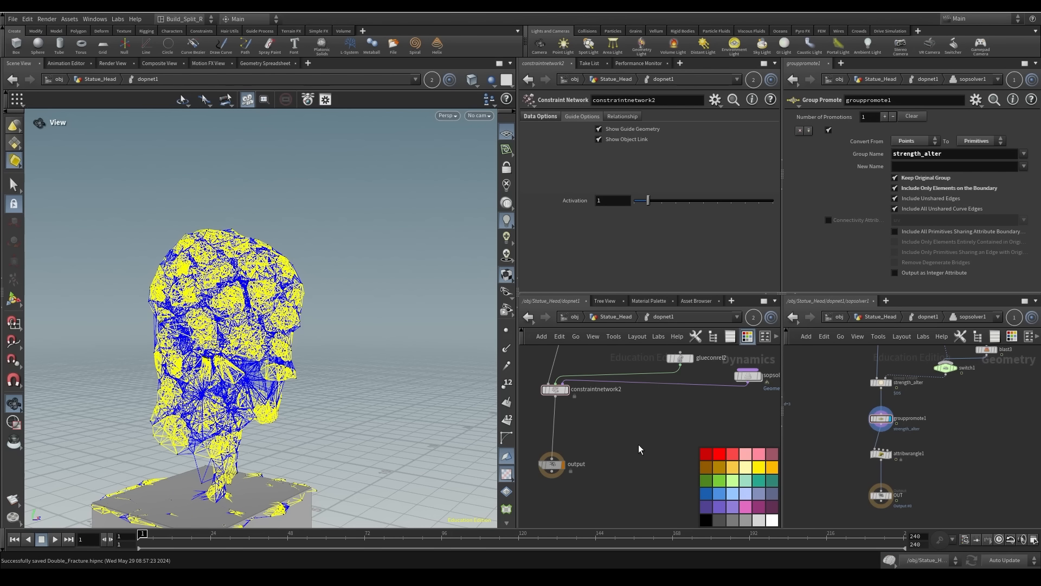
Copy the VEX code of strength_trigger in sopsolver2 into the Attribute Wrangle below Group Promote in sopsolver1
middle_click_drag(702, 393, 590, 398)
double_click(649, 429)
left_click(553, 238)
key("ctrl+a")
left_click(881, 453)
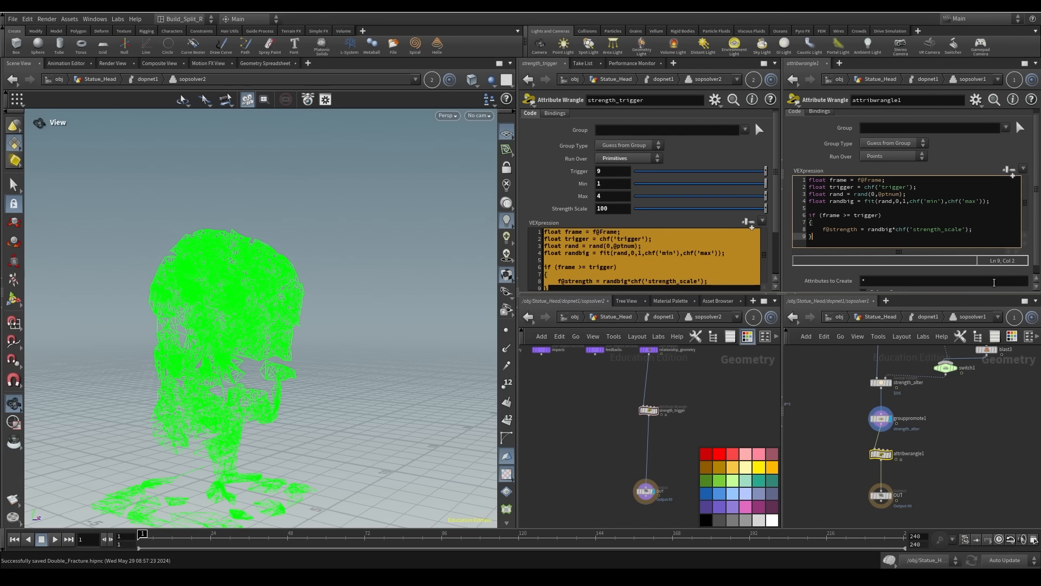
Set the new wrangle to run over Primitives on the strength_alter group, and display the OUT node
left_click(1005, 127)
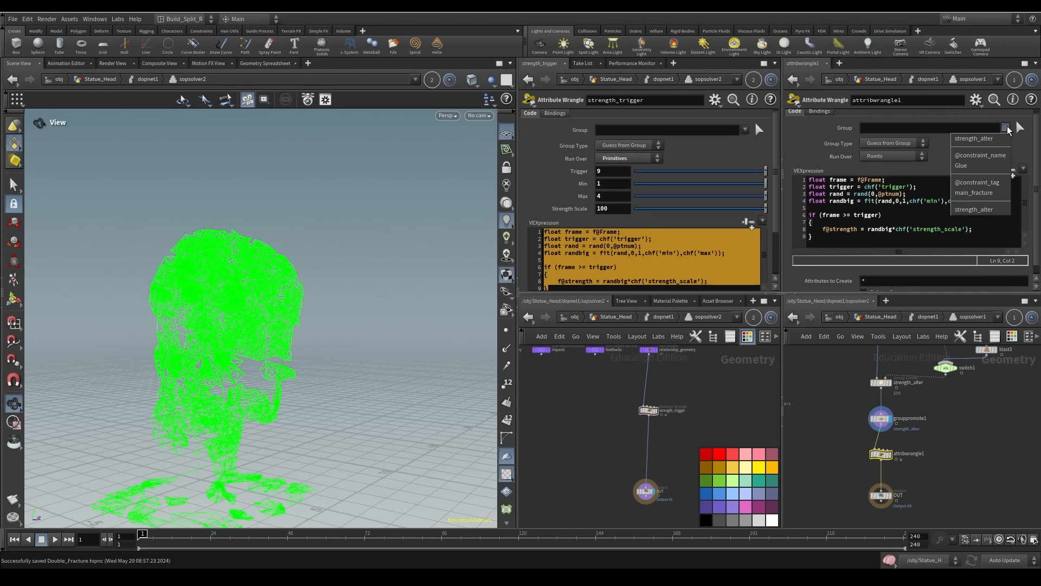
left_click(982, 210)
left_click(889, 156)
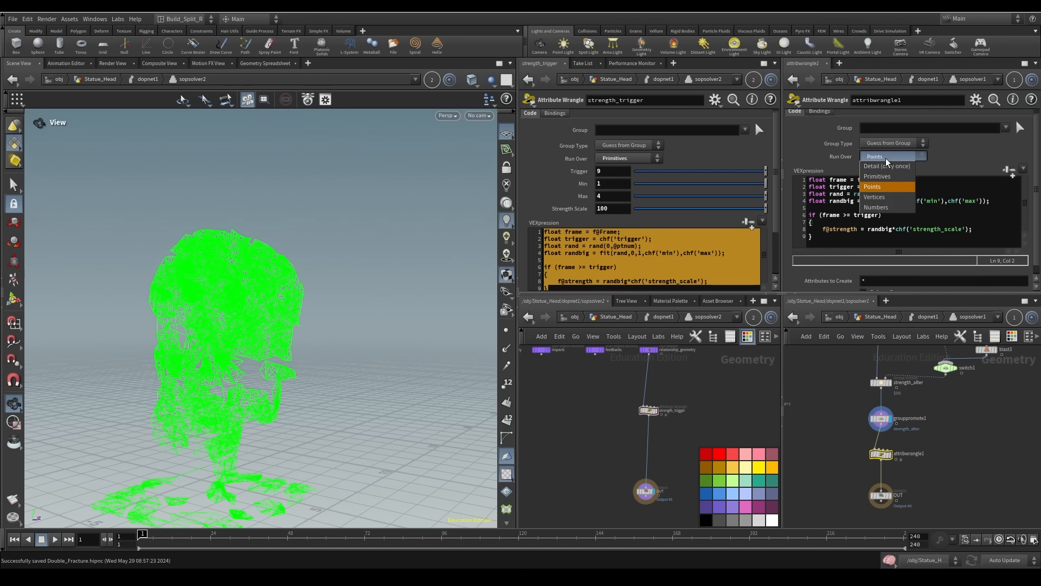
left_click(881, 176)
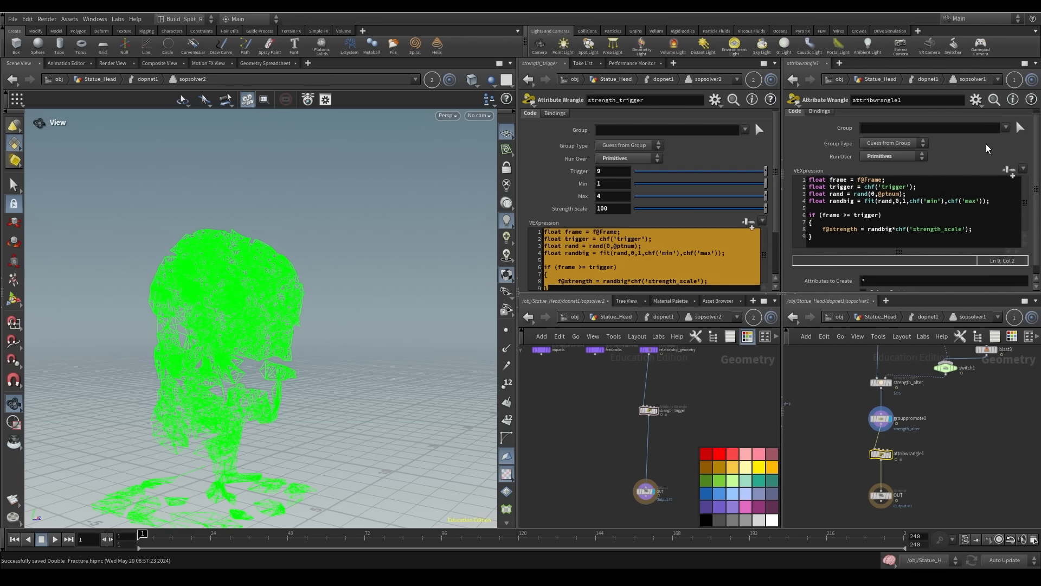
left_click(1006, 128)
left_click(984, 143)
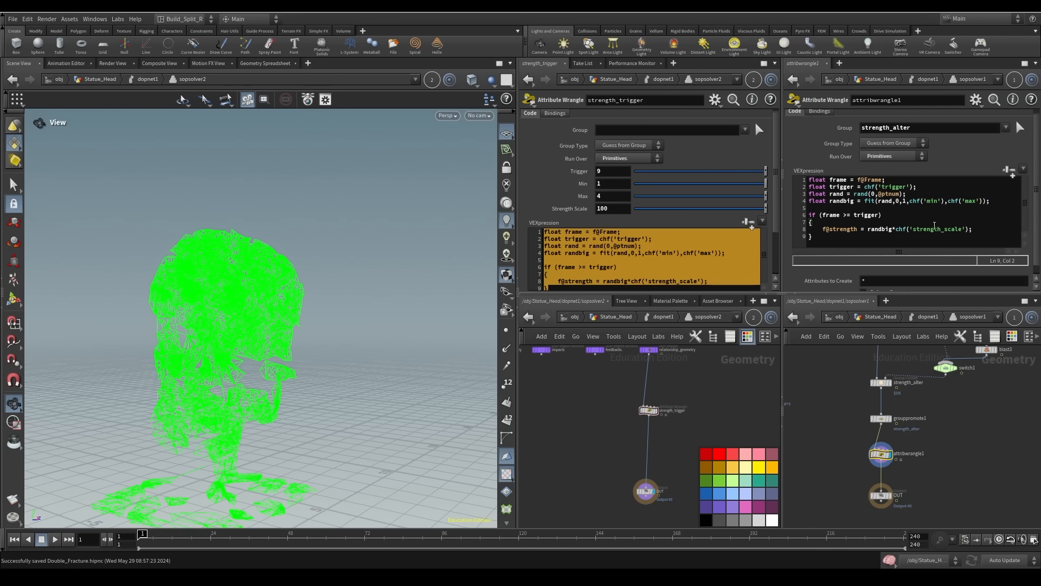
left_click_drag(888, 496, 888, 505)
left_click(890, 504)
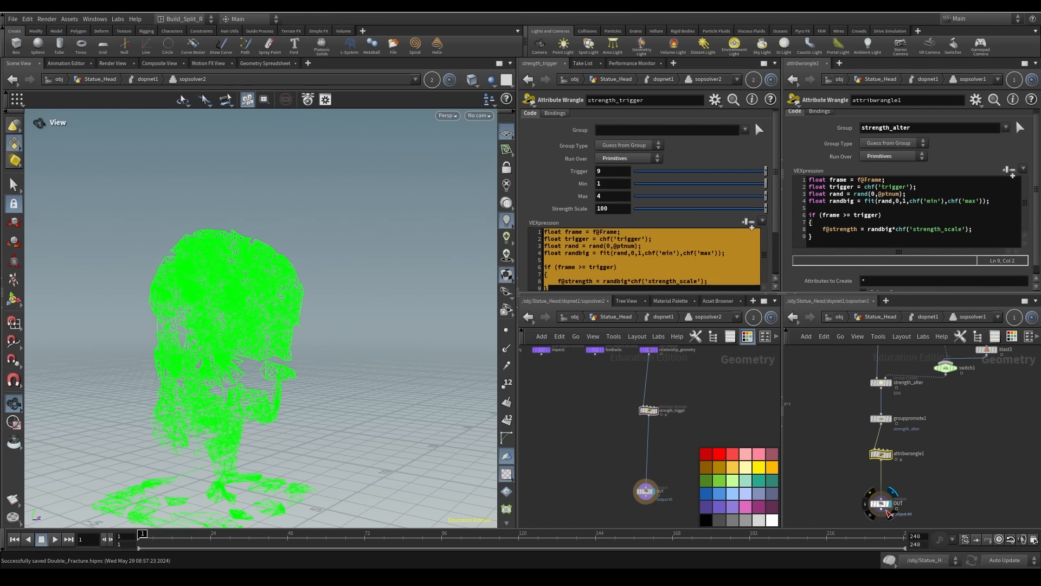
Play the simulation with the constraint lines and with the statue geometry to check how the head breaks
key("u")
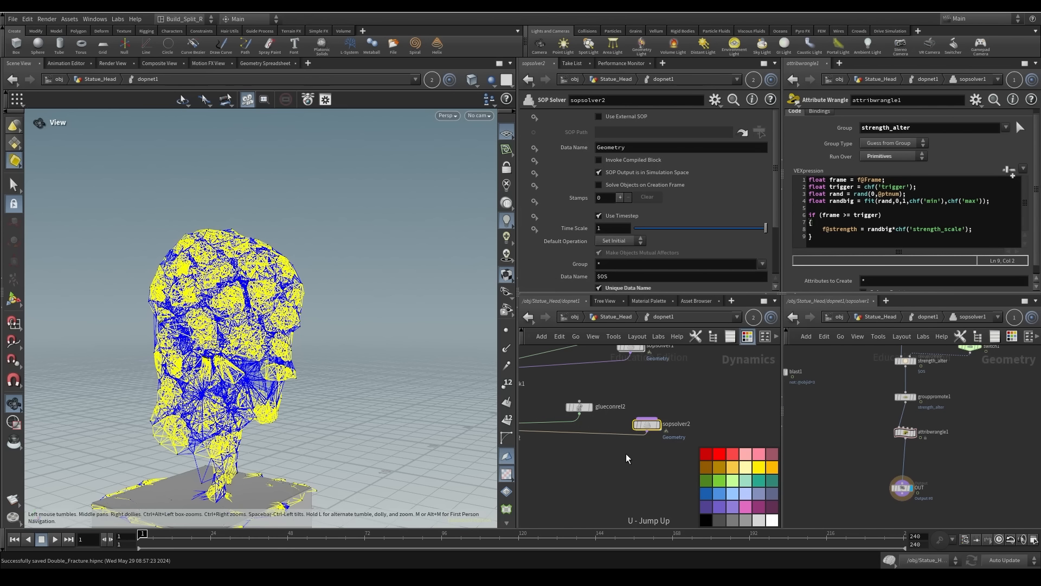
left_click_drag(280, 459, 263, 421)
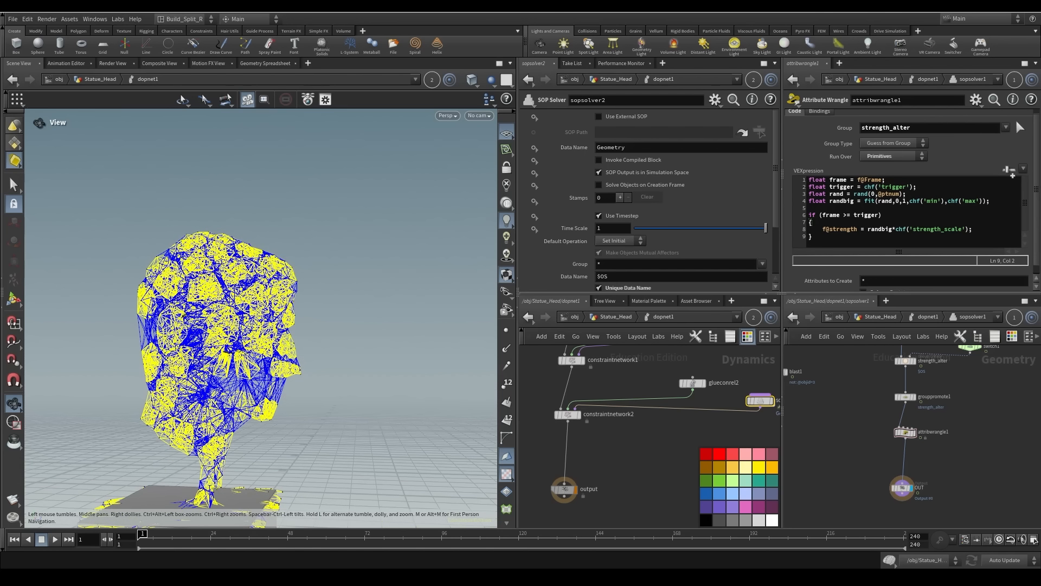
left_click(56, 539)
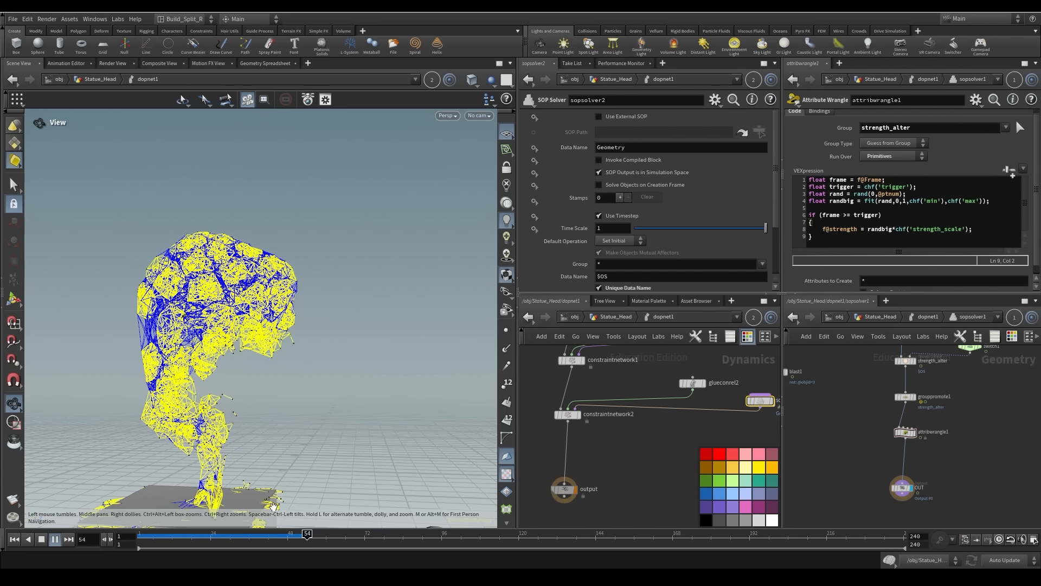
left_click_drag(191, 540, 126, 534)
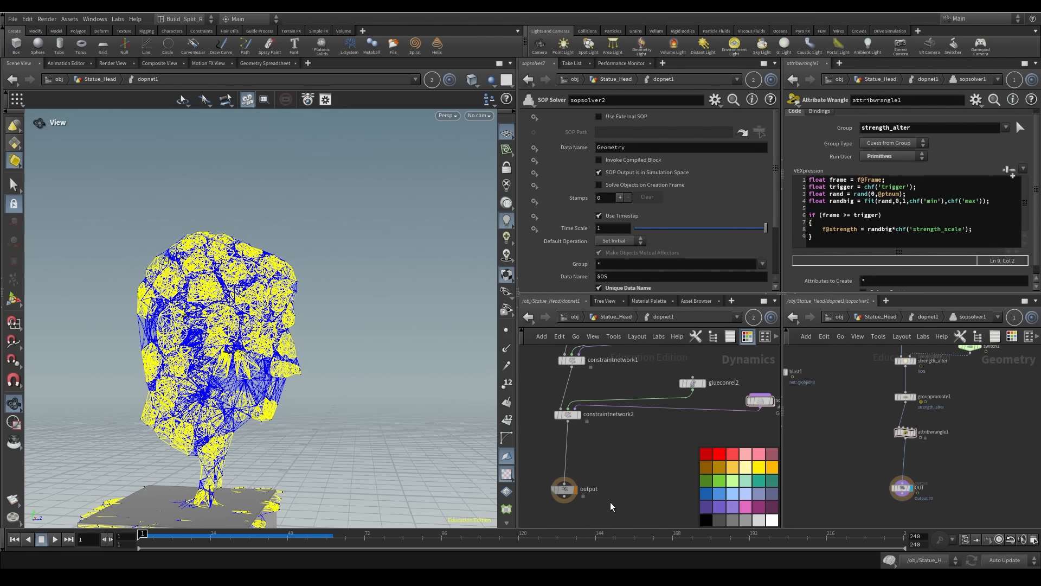
key("u")
left_click(55, 538)
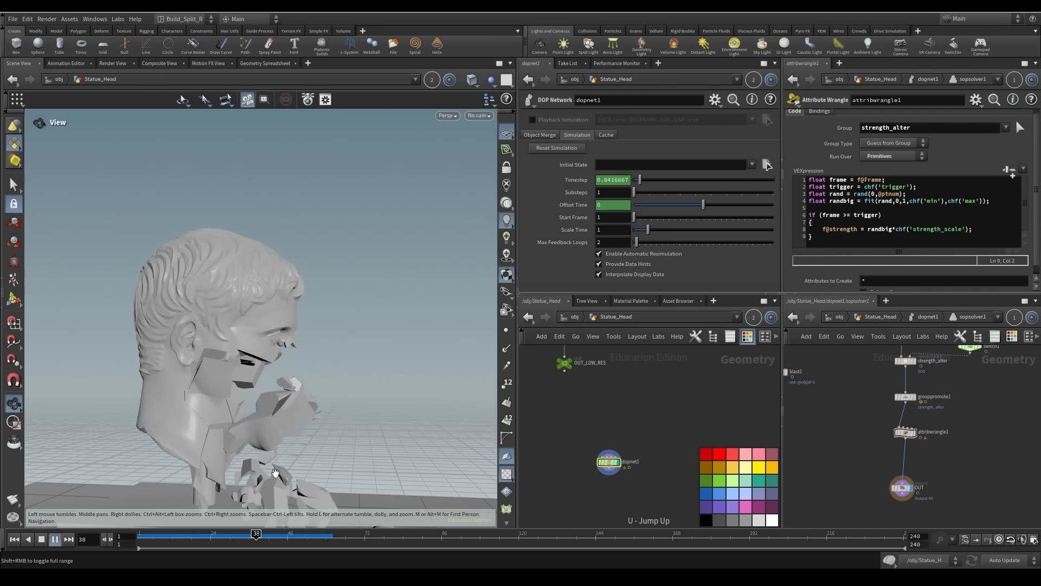
left_click_drag(260, 447, 293, 399)
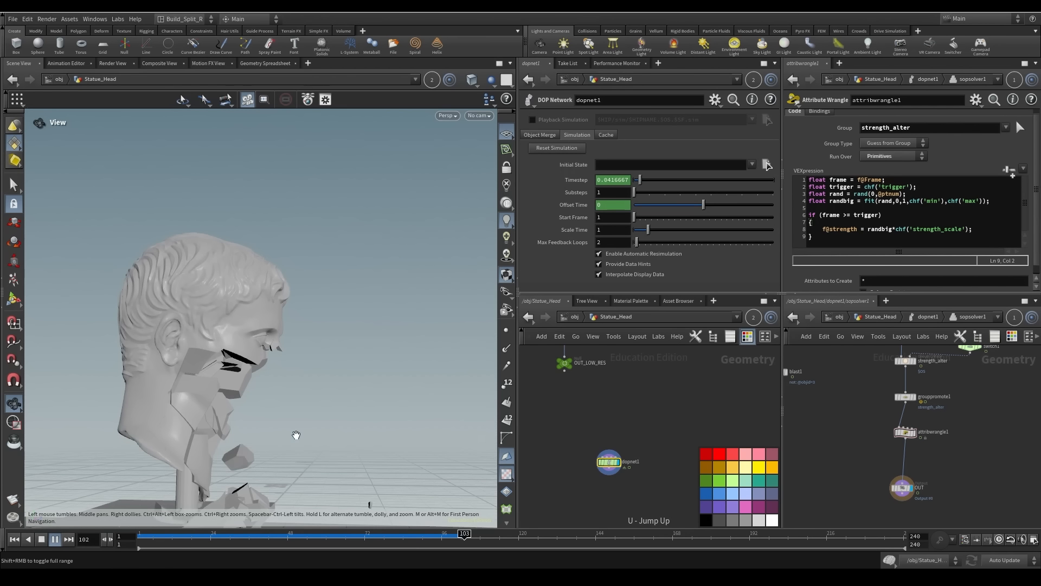
left_click_drag(271, 542, 141, 543)
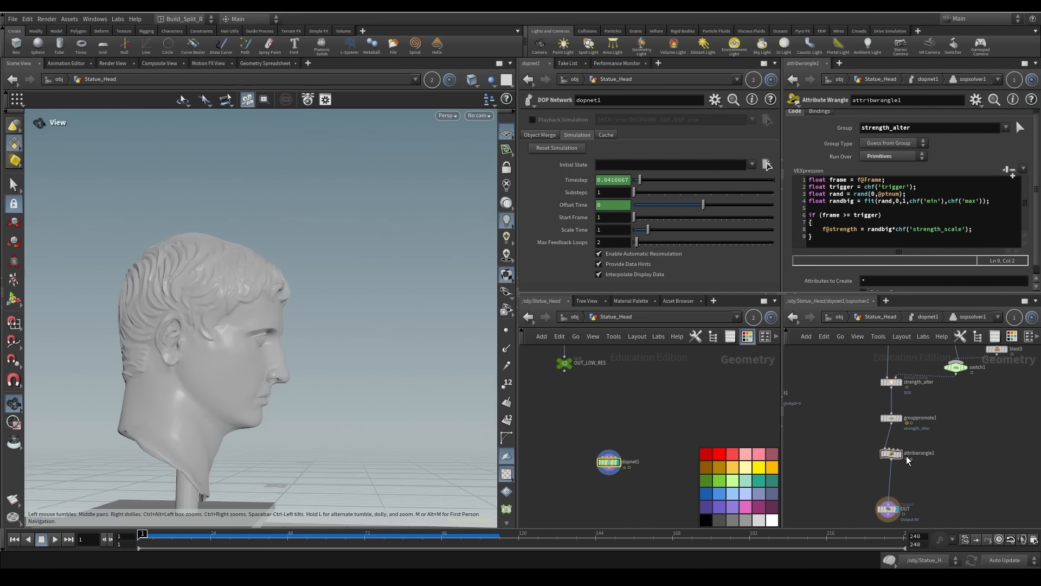
Link the viewport to group 1, set sphere1's center to 0, 5.25209, 1.33669, and save the file
middle_click_drag(906, 455, 909, 490)
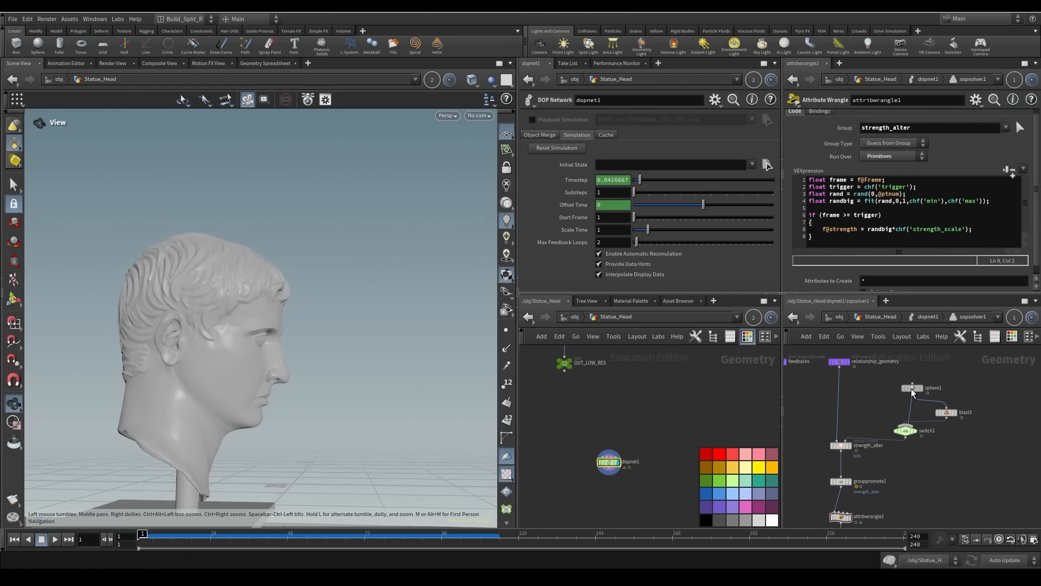
left_click_drag(912, 386, 915, 382)
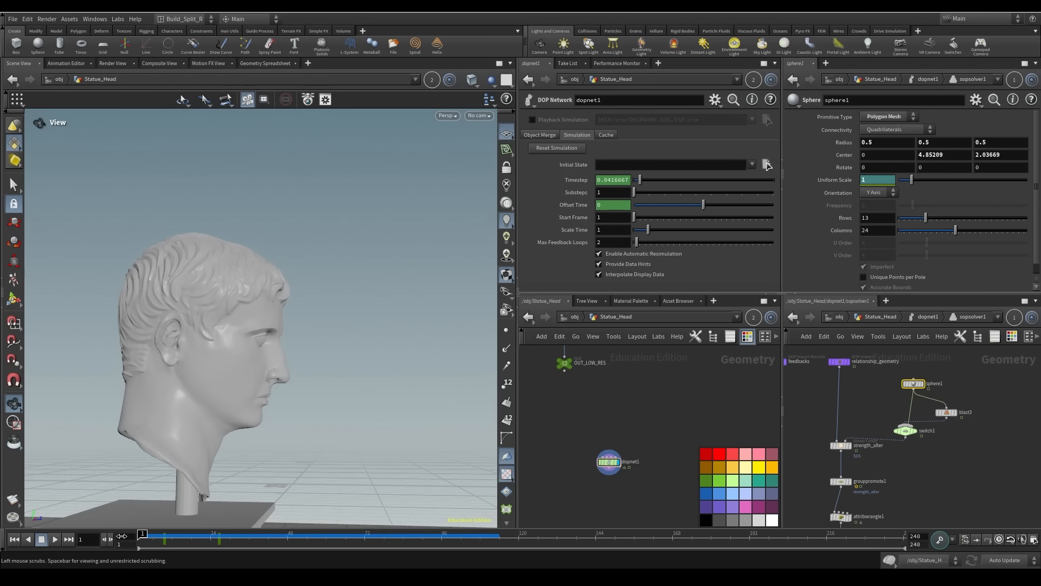
left_click(432, 81)
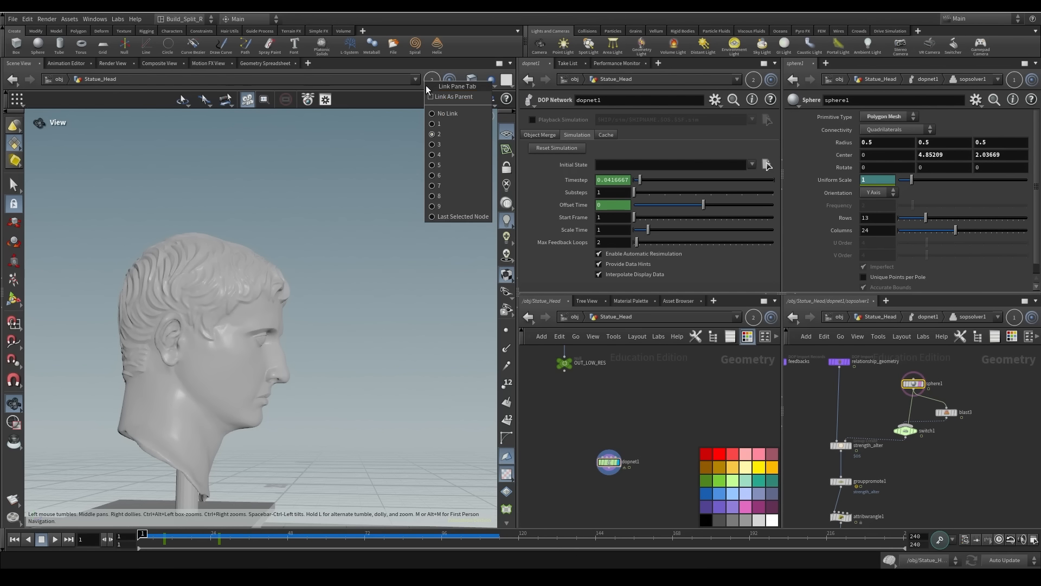
left_click(440, 123)
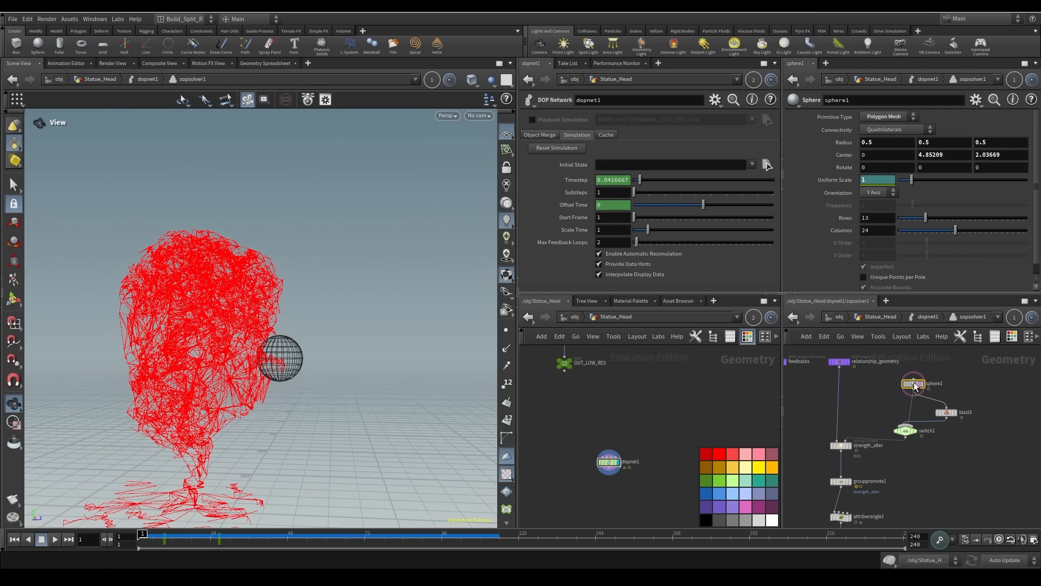
mouse_move(949, 154)
middle_mouse_down()
mouse_move(949, 140)
mouse_move(966, 138)
mouse_move(1004, 152)
mouse_move(957, 154)
mouse_move(1005, 159)
mouse_move(951, 155)
middle_mouse_up()
mouse_move(136, 537)
left_mouse_down()
mouse_move(222, 549)
mouse_move(142, 545)
left_mouse_up()
key("ctrl+s")
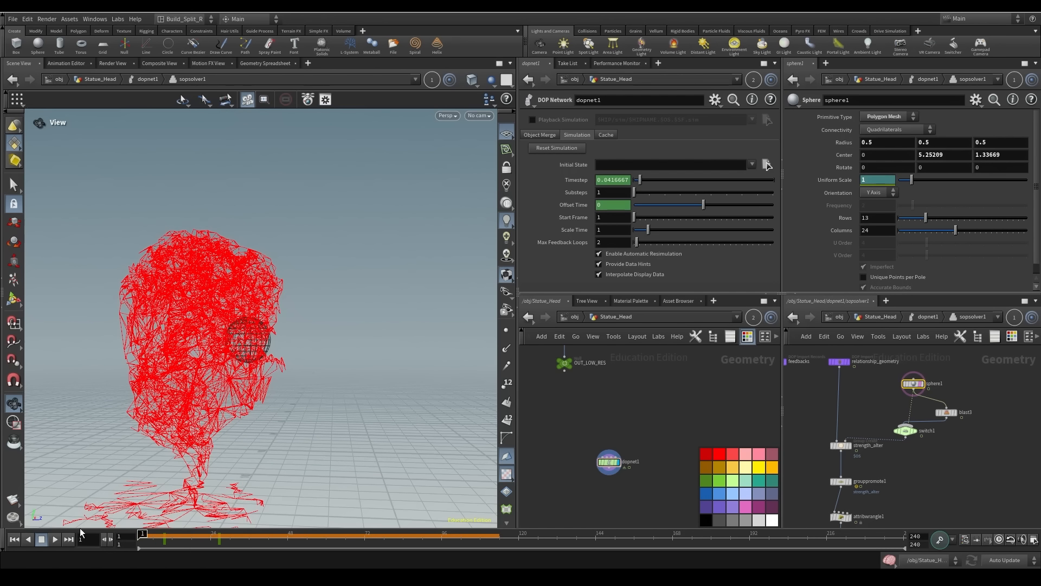
Link the viewport back to group 2 to show the Statue_Head simulation
middle_click_drag(825, 507, 864, 452)
left_click(606, 458)
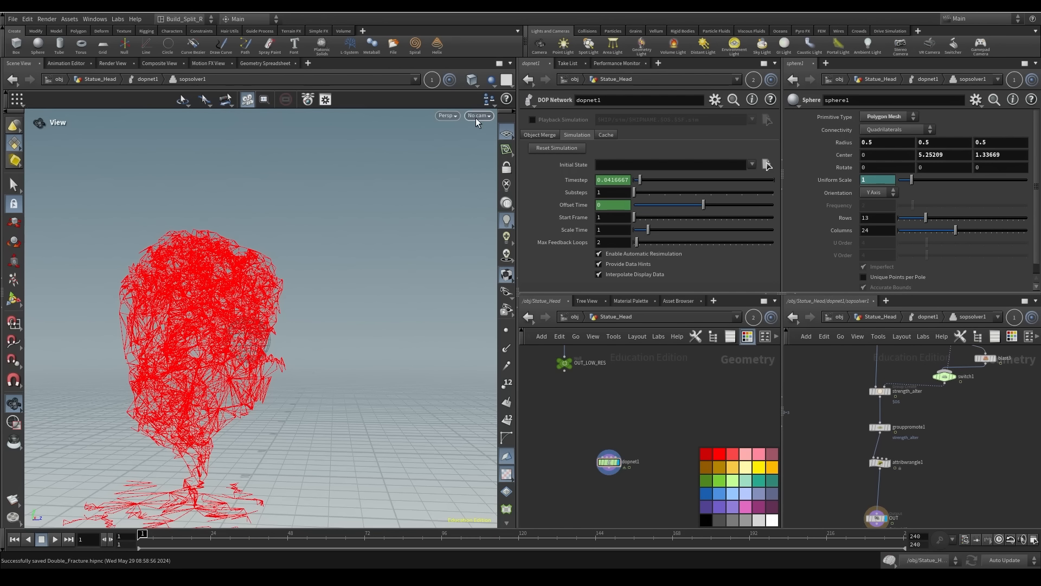
left_click(433, 81)
left_click(464, 137)
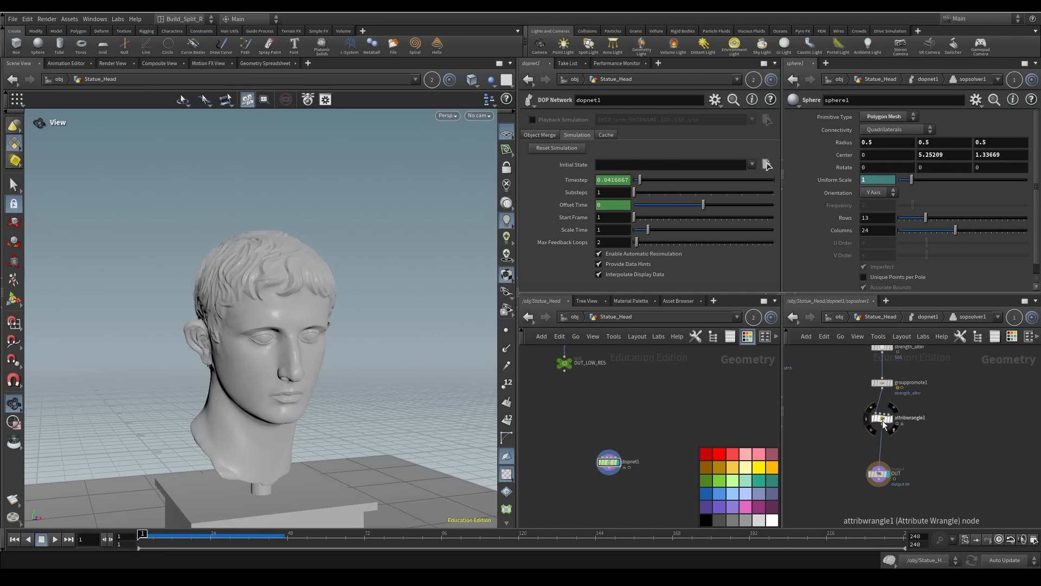
Create the control parameters from the code of the wrangle in sopsolver1 and set Trigger to 9
left_click(882, 420)
middle_click_drag(979, 393, 977, 437)
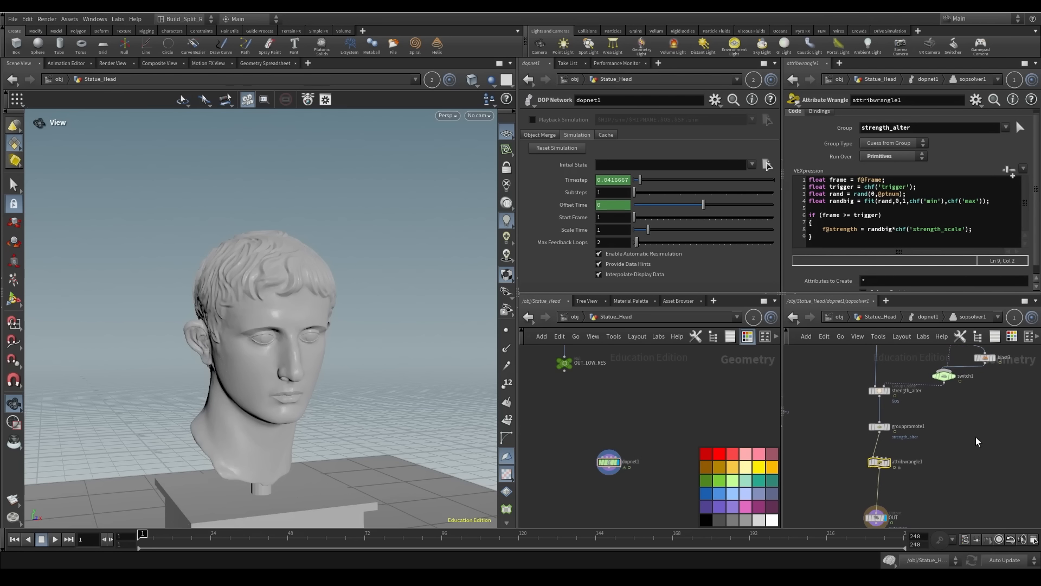
left_click(1009, 170)
middle_click_drag(947, 472, 957, 429)
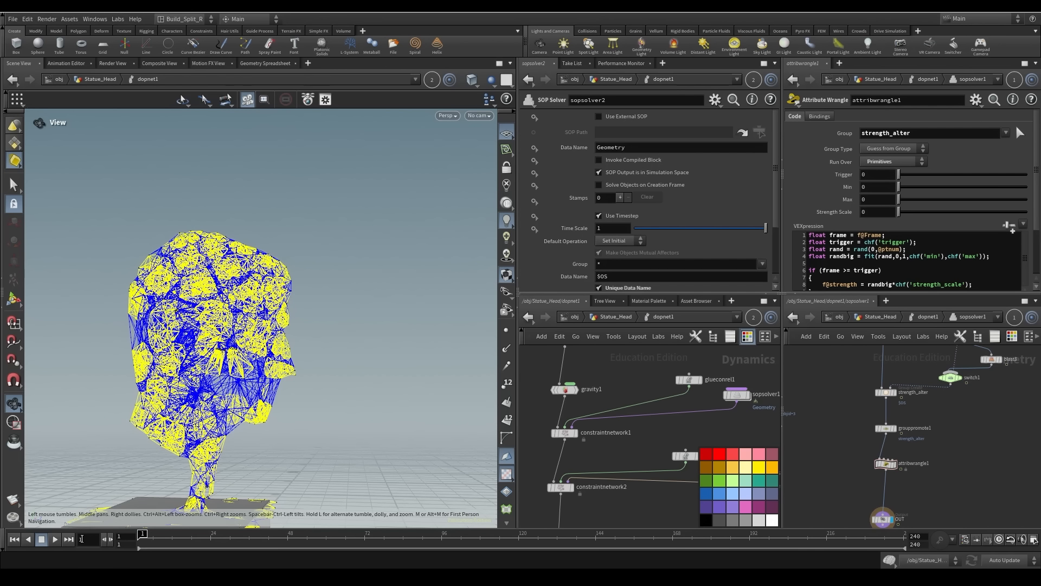
left_click_drag(872, 174, 742, 194)
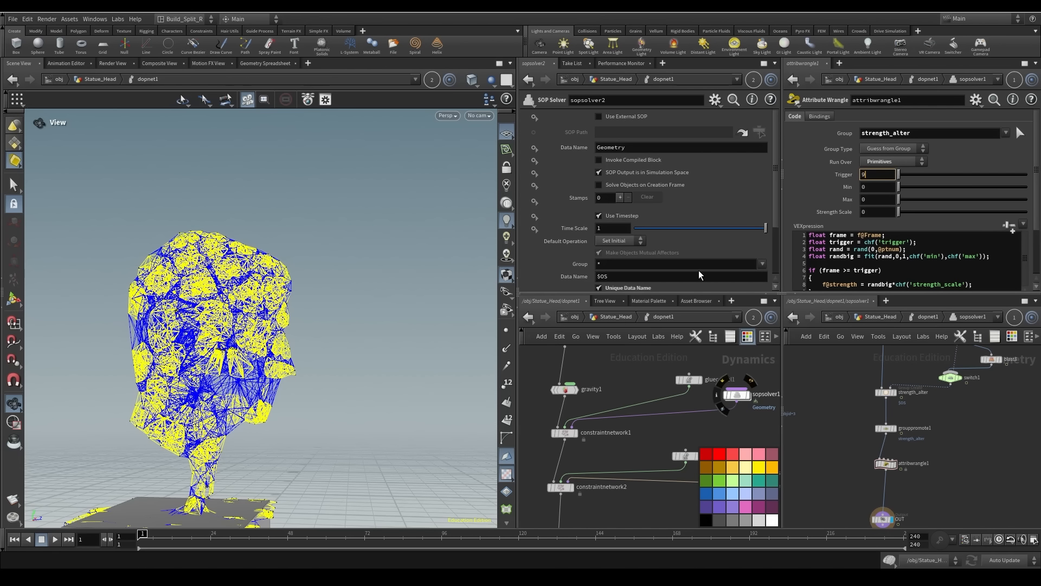
key("Return")
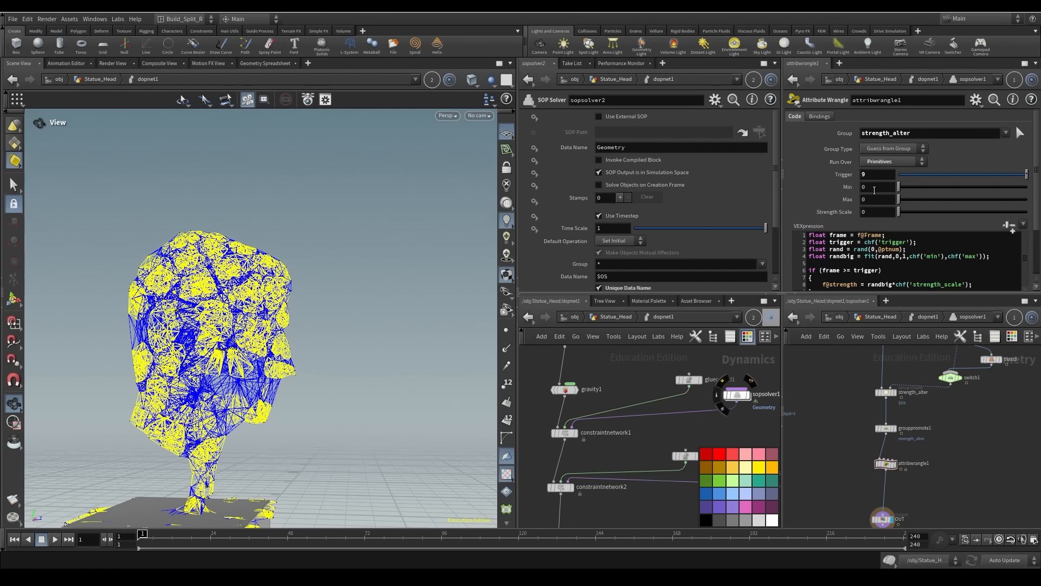
Set the strength_alter wrangle's Min to 1, Max to 4 and Strength Scale to 100, and play the simulation
type("1")
key("Tab")
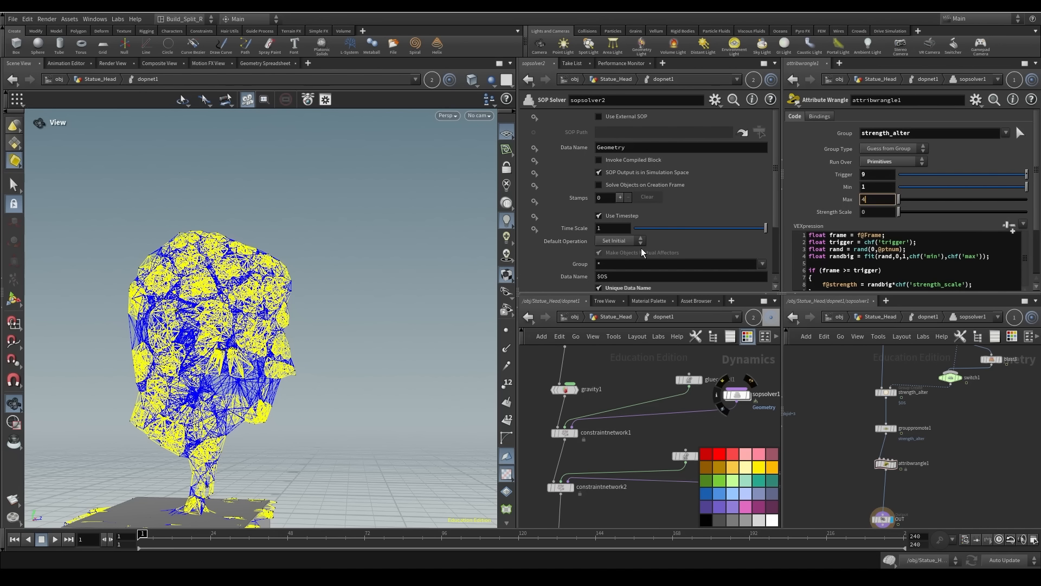
left_click(877, 211)
type("100")
key("Return")
left_click_drag(349, 308, 349, 316)
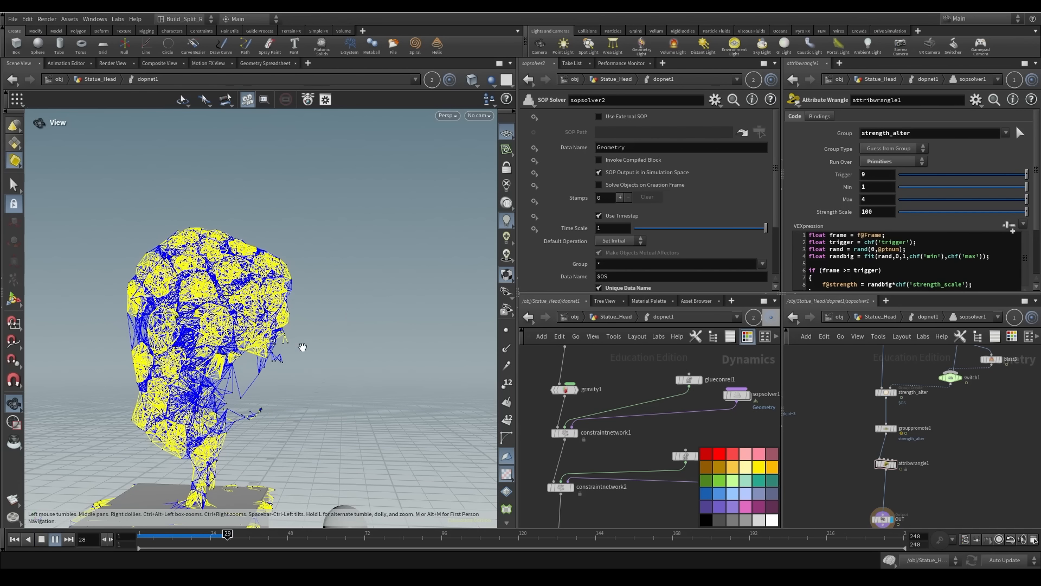
left_click_drag(197, 536, 141, 537)
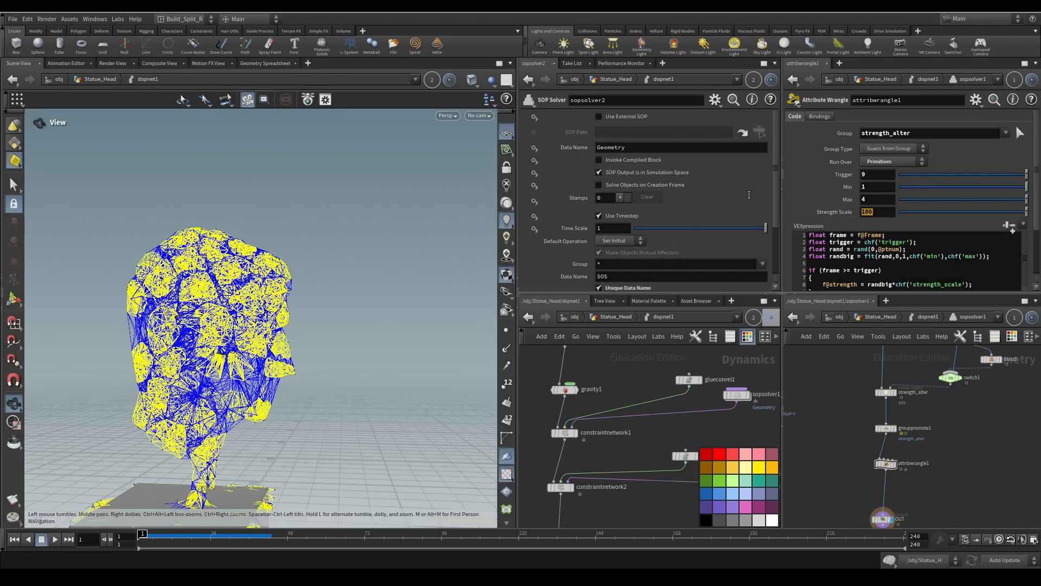
Try Strength Scale 10 with Max 5 and Min 2 on the wrangle, replaying the simulation from frame 1 between changes
type("10")
key("Return")
left_click(55, 539)
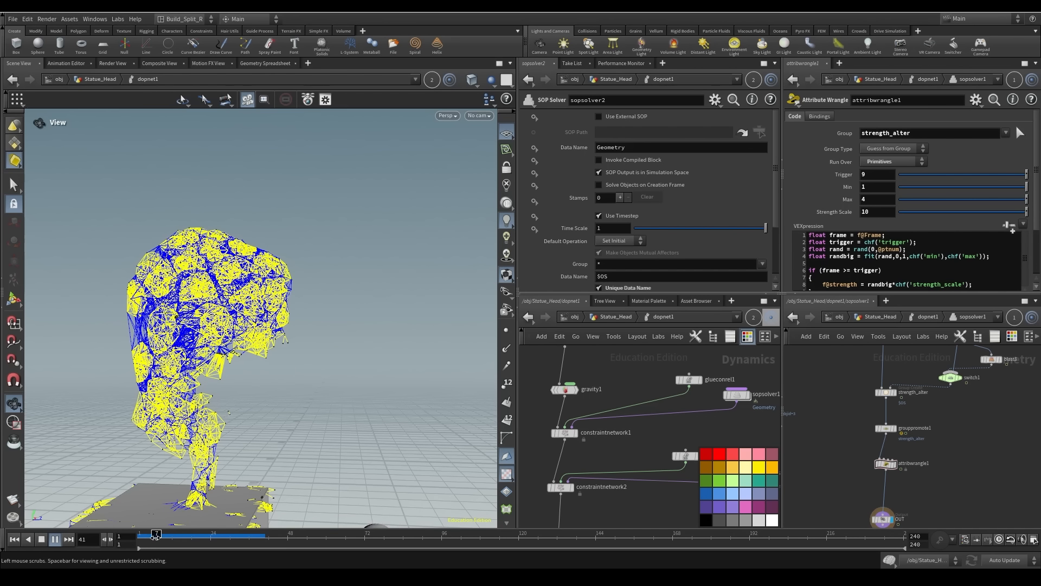
left_click_drag(156, 536, 141, 537)
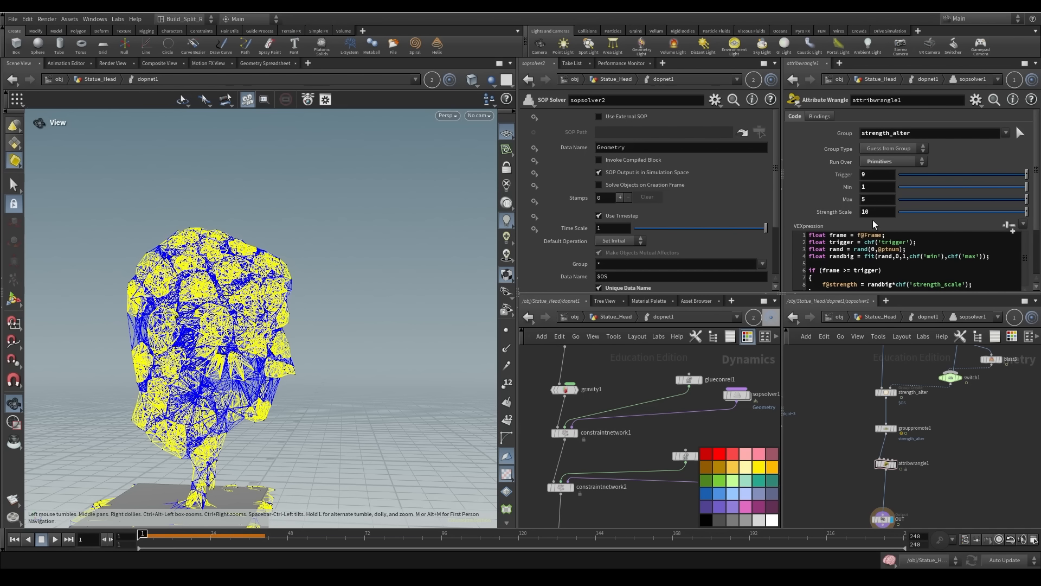
left_click(55, 539)
left_click_drag(156, 536, 113, 534)
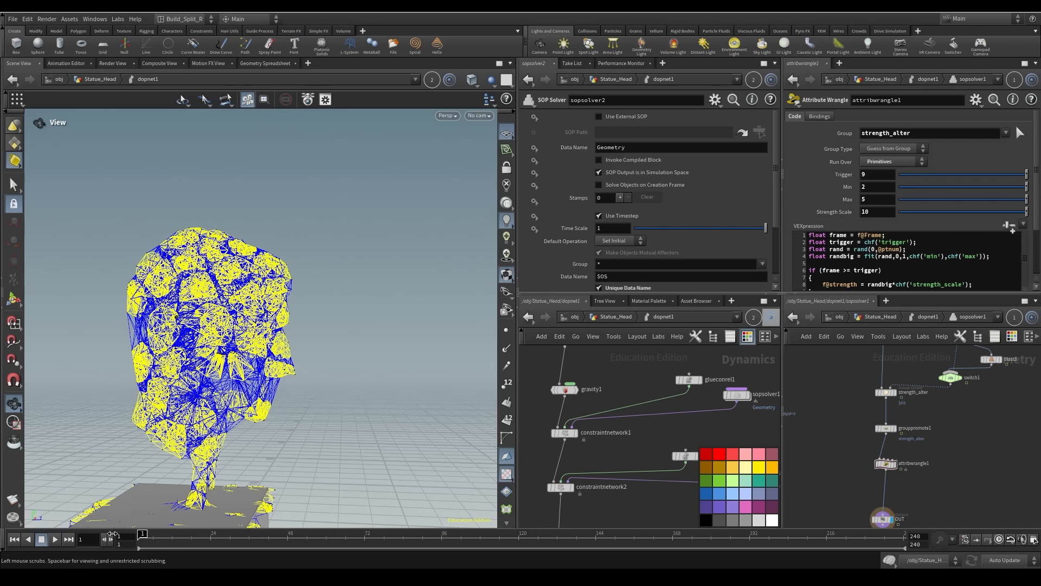
Set the wrangle's Max to 3, play the simulation, and return to the first frame
key("Tab")
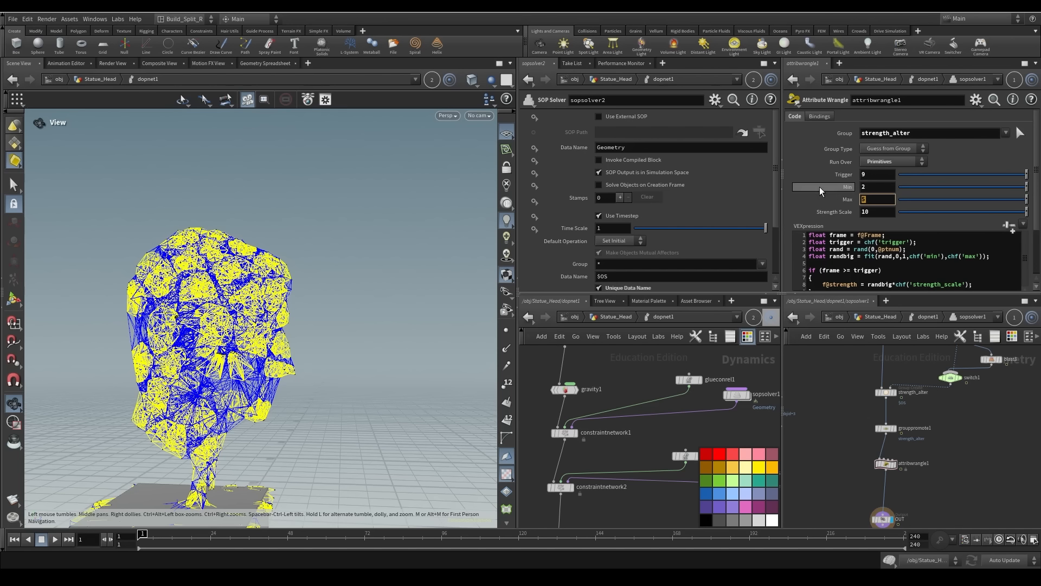
type("3")
key("Return")
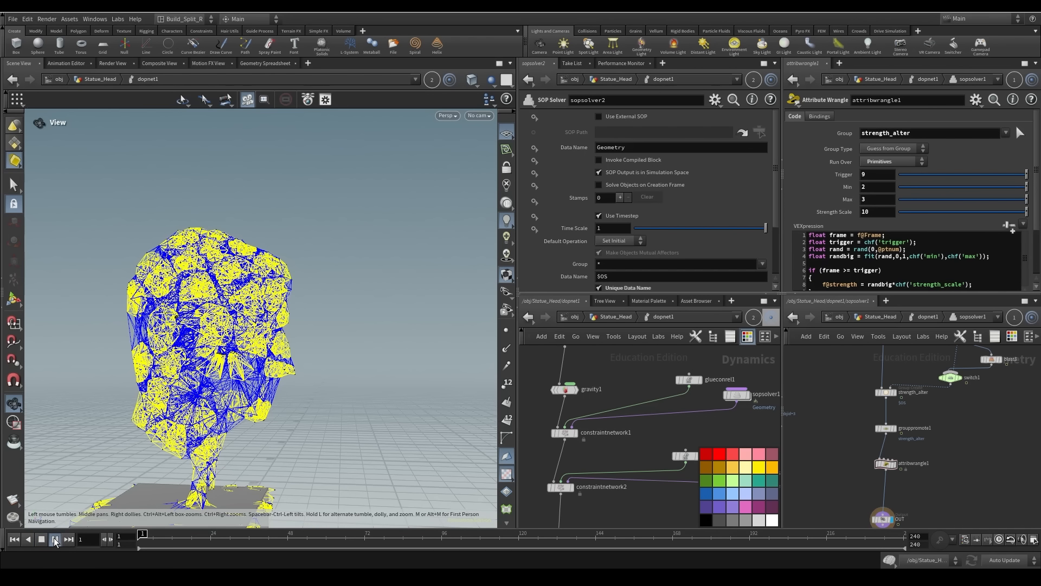
left_click(55, 539)
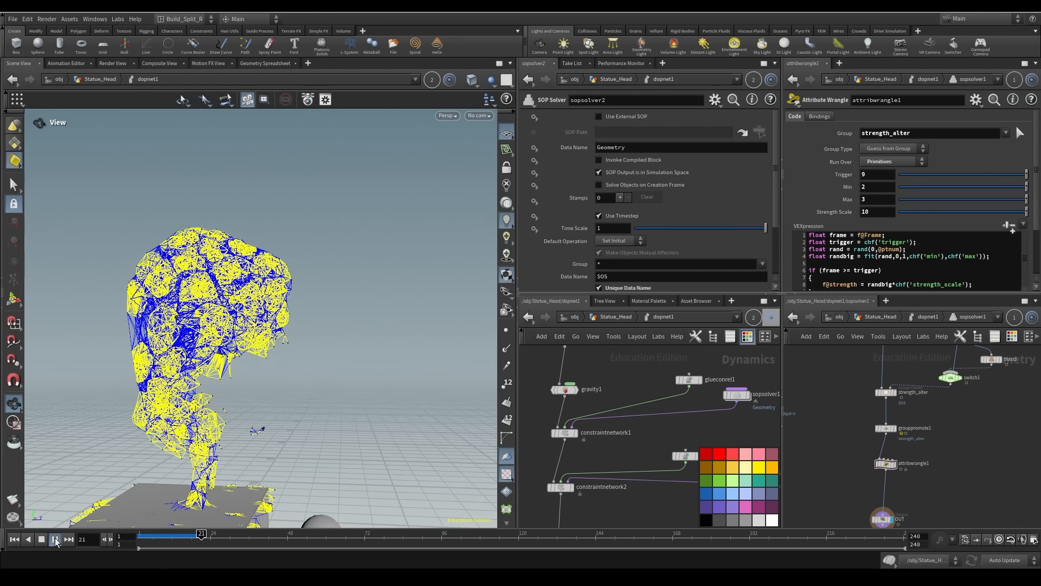
left_click(15, 539)
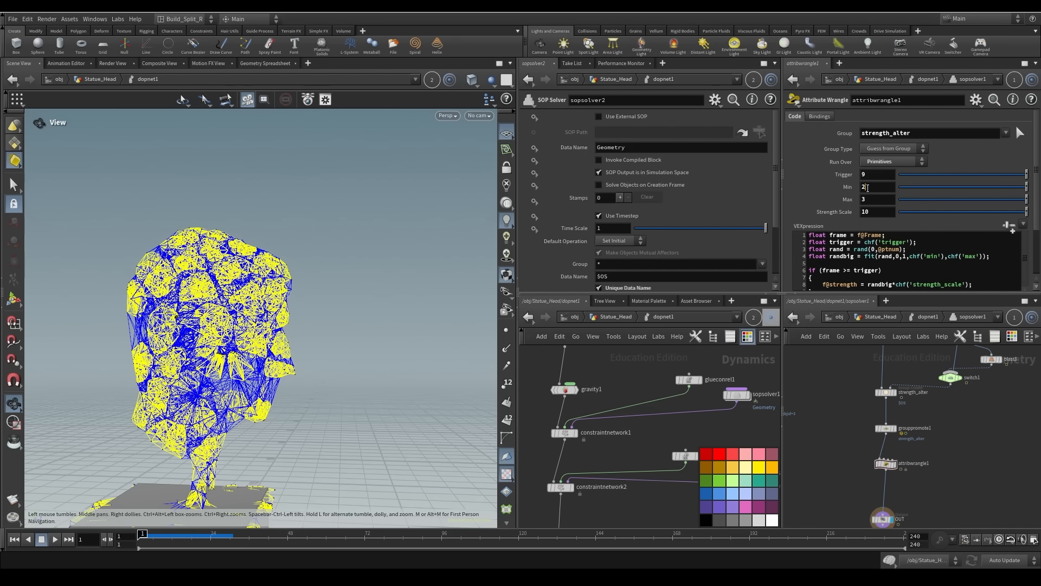
Set the wrangle's Min to 0 and play the simulation twice from the start to check the break
type("0")
key("Return")
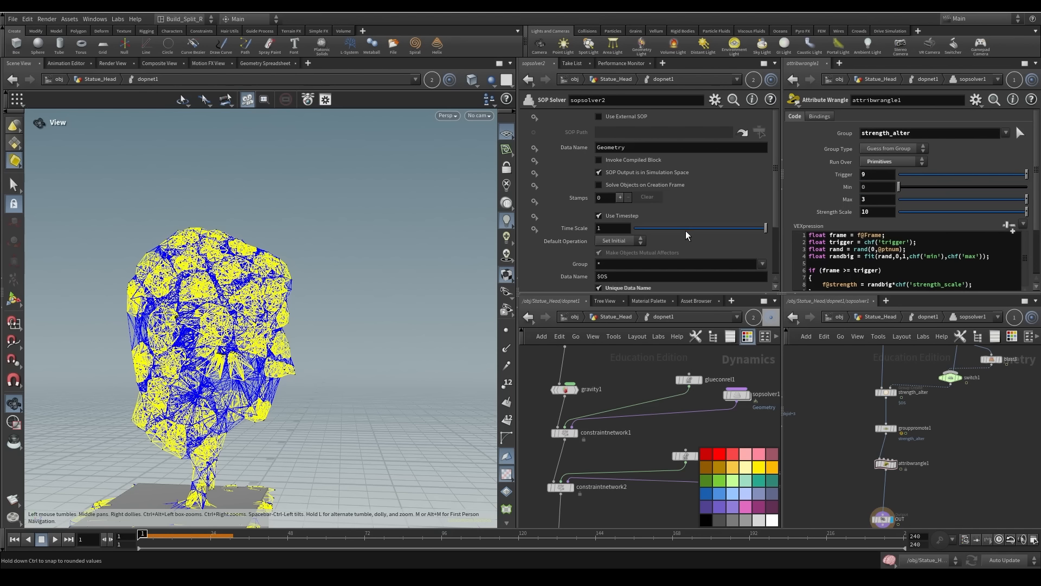
left_click(54, 539)
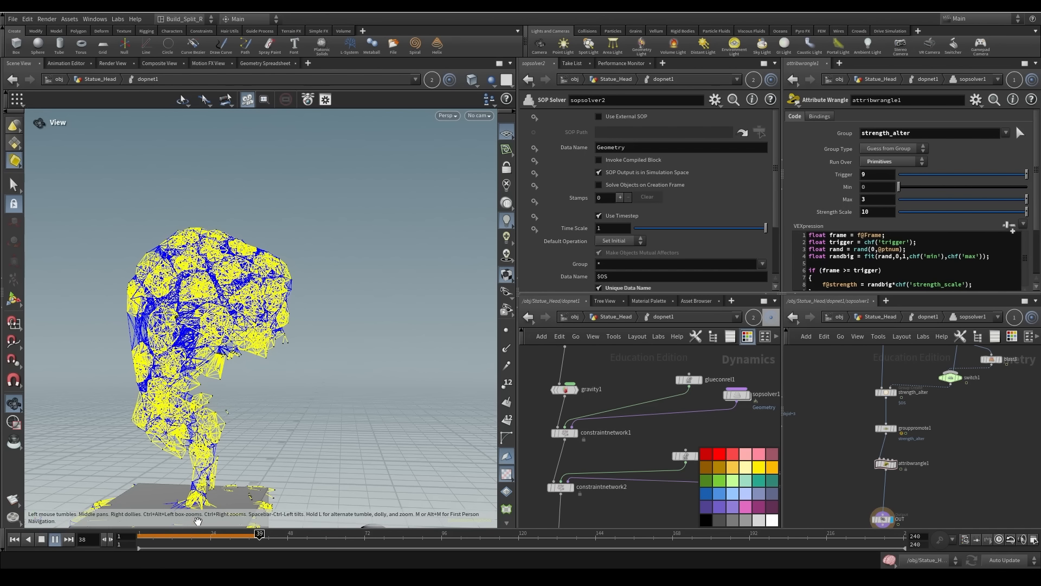
left_click(14, 540)
left_click(56, 539)
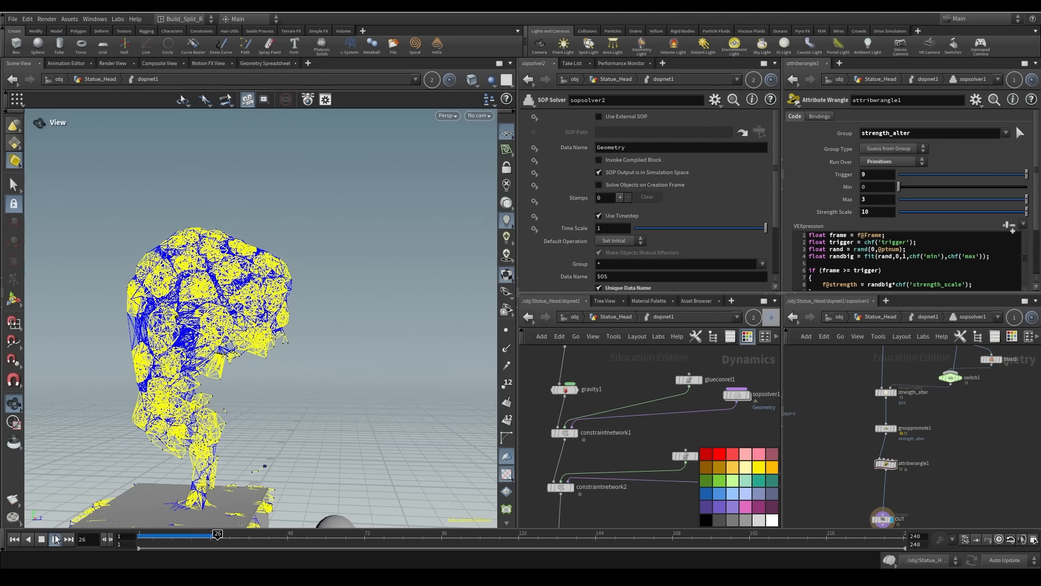
left_click(15, 540)
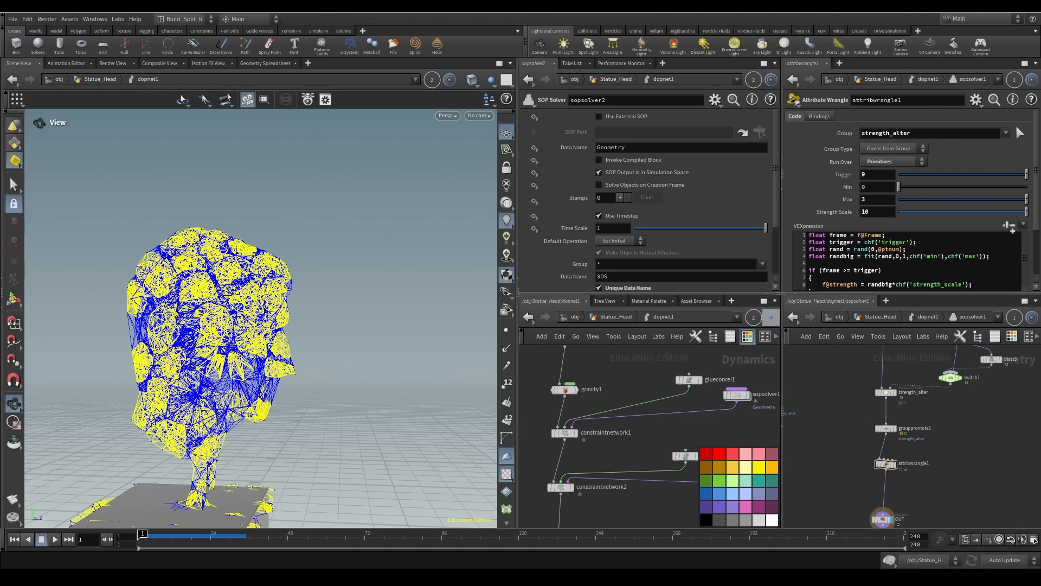
Set the wrangle's Strength Scale to 1, run the simulation, and go up to the Statue_Head network
type("1")
key("Return")
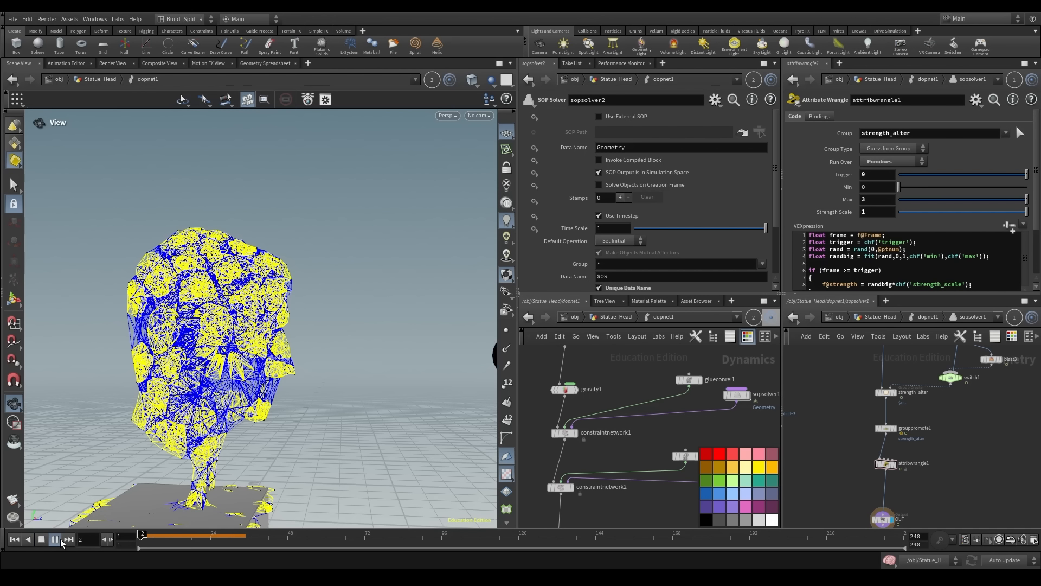
key("u")
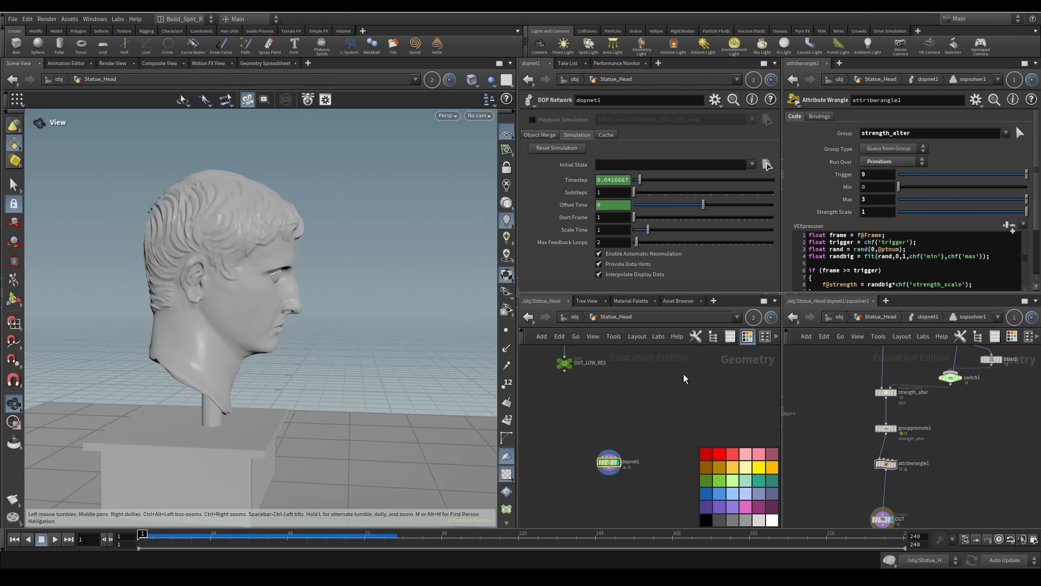
Select glueconrel1 in dopnet1, set its Strength to .1, and run the simulation
middle_click_drag(924, 468, 926, 494)
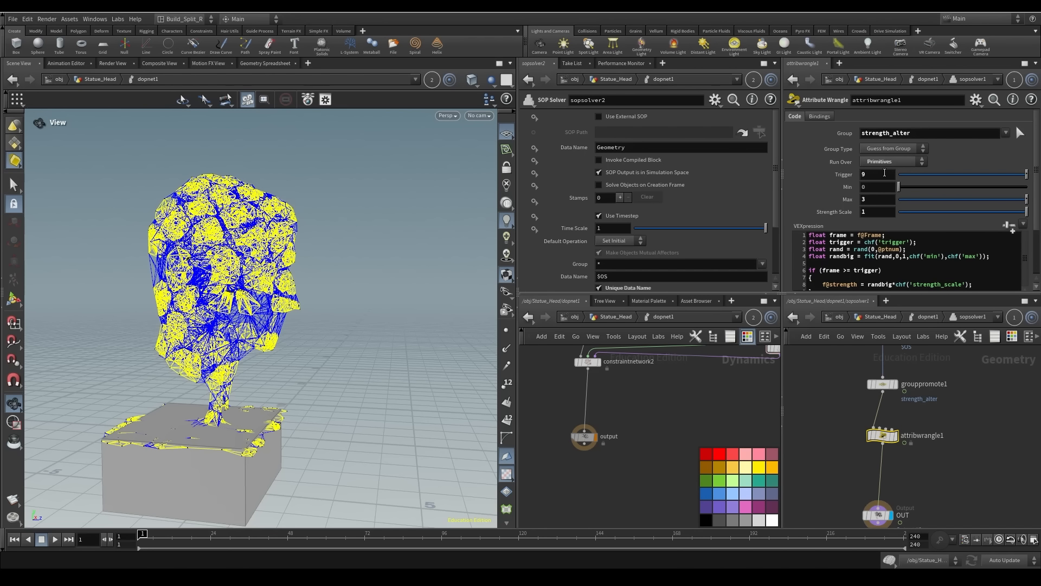
middle_click_drag(690, 400, 551, 469)
middle_click_drag(683, 381, 769, 465)
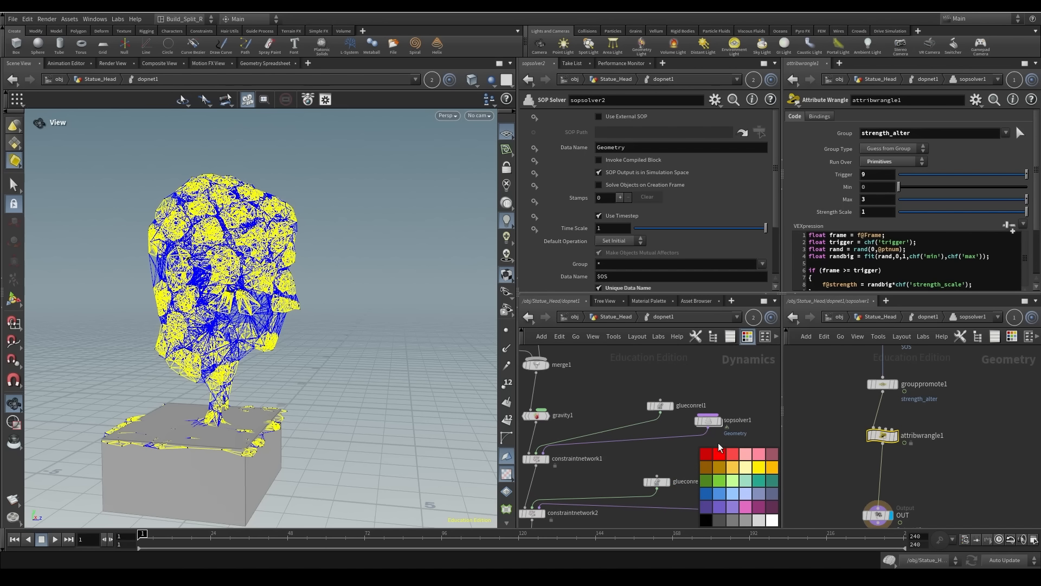
left_click(661, 405)
left_click(530, 118)
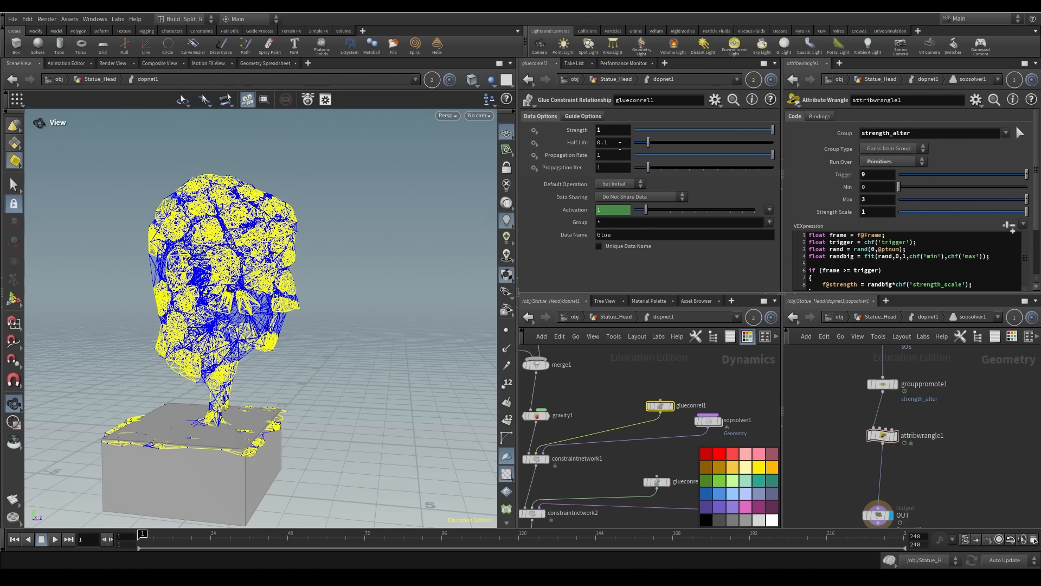
left_click_drag(613, 131, 461, 125)
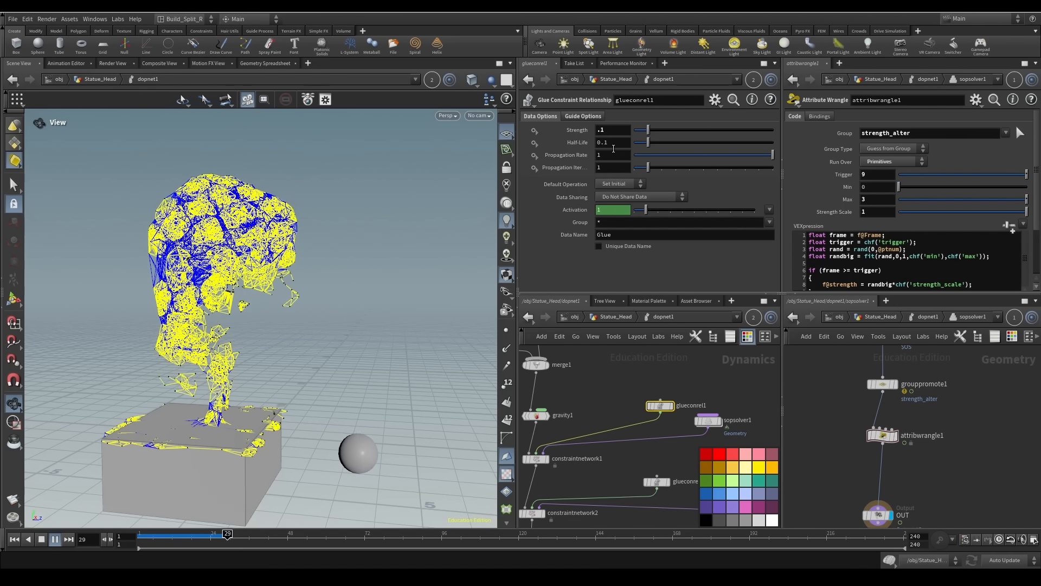
Set glueconrel1's Half-Life to .5, replay the simulation, and rewind to frame 1
left_click_drag(612, 143, 459, 160)
type(".5")
key("Return")
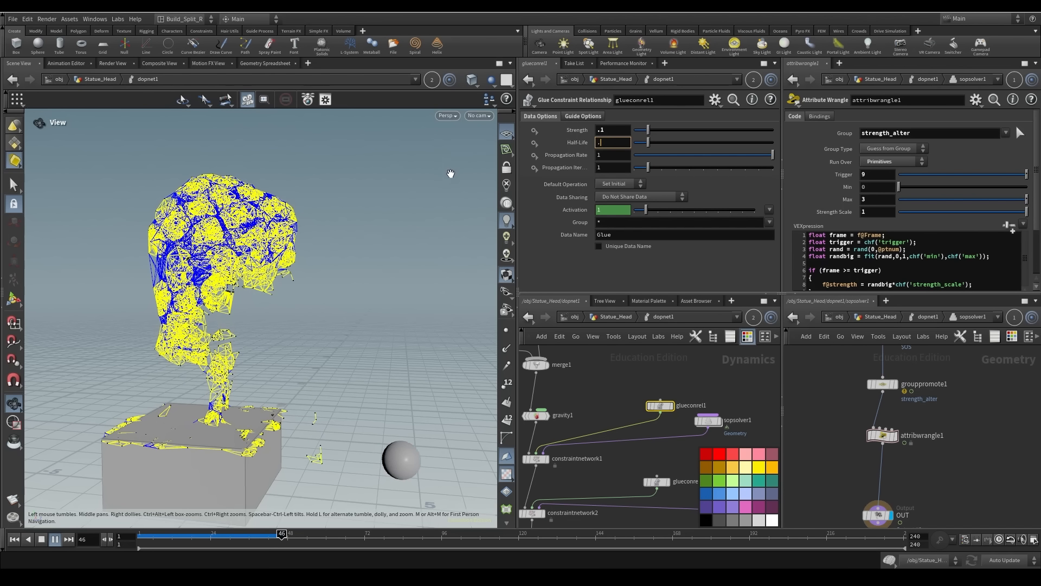
left_click(15, 540)
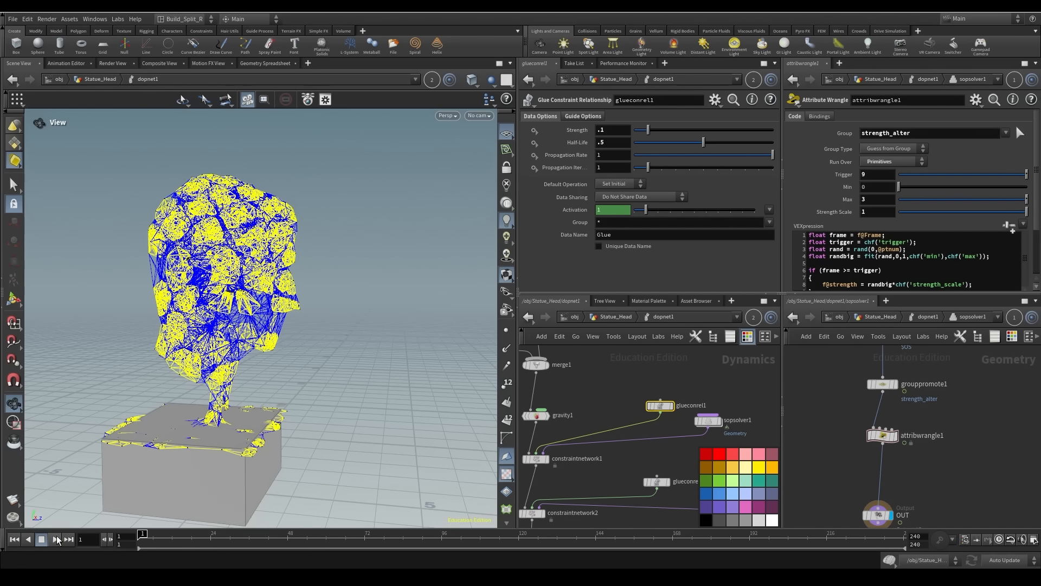
left_click(56, 539)
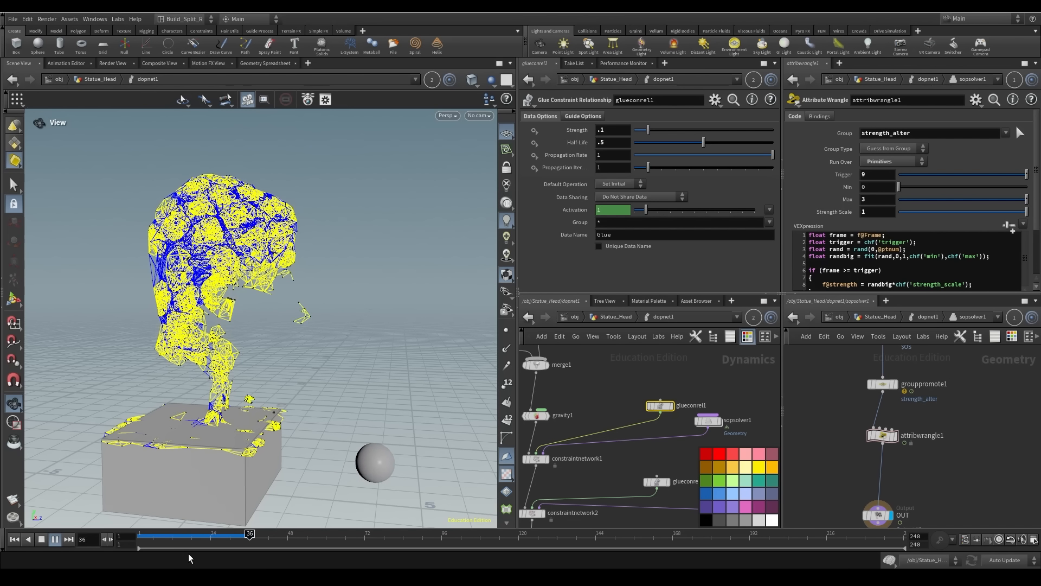
left_click(15, 539)
Set glueconrel1's Strength to .05 and Half-Life to .75, set the wrangle's Strength Scale to .5, and play the simulation
left_click_drag(595, 126, 475, 132)
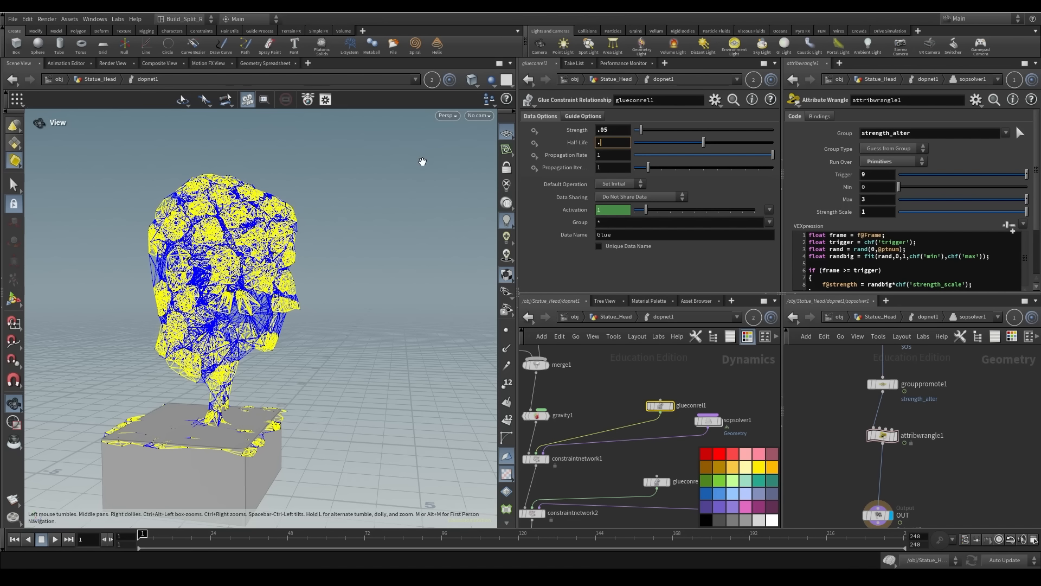
type(".5")
key("Return")
left_click(57, 540)
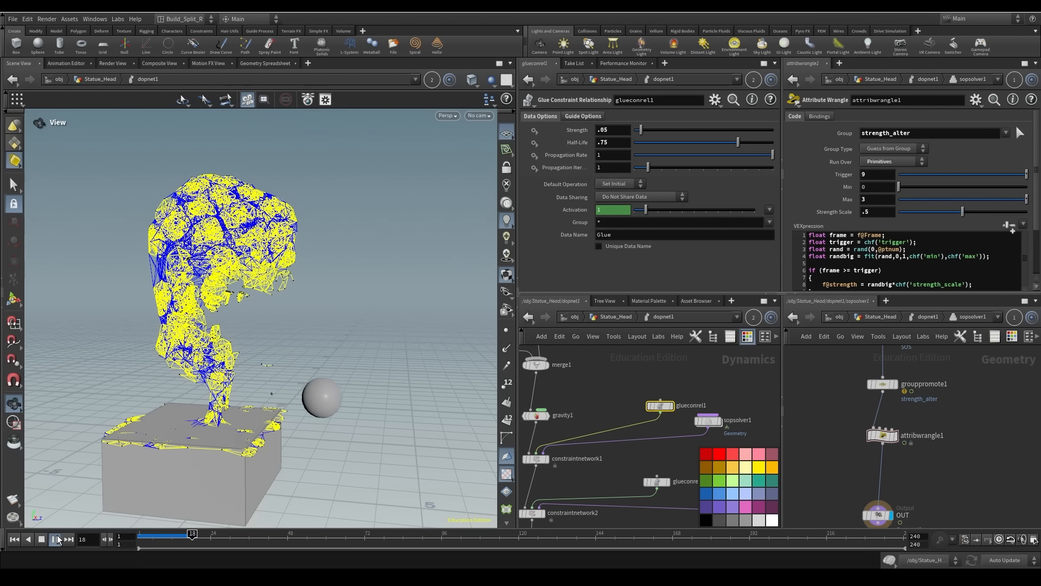
left_click_drag(247, 274, 276, 252)
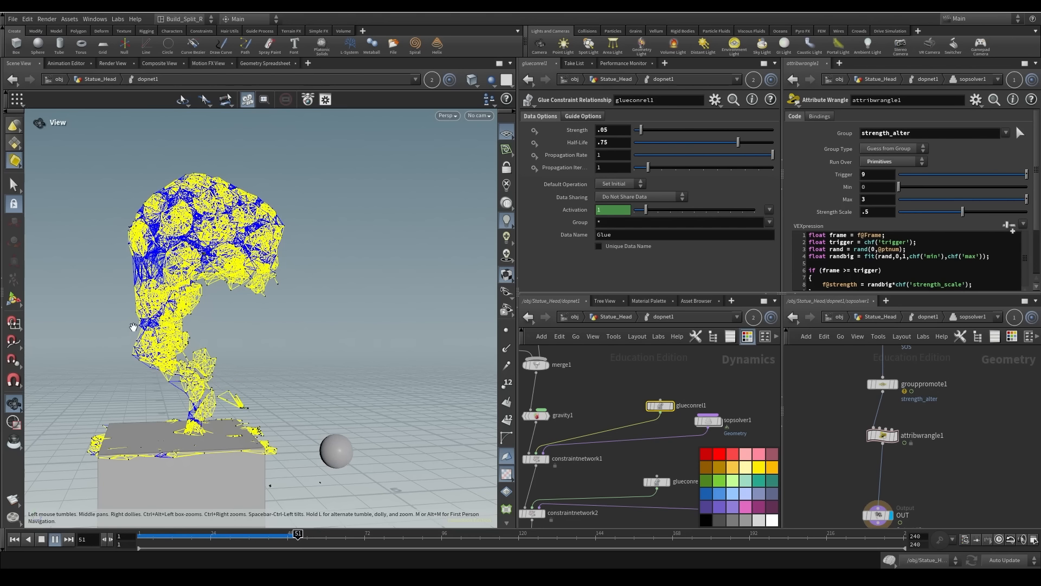
Rewind the simulation, set the wrangle's Strength Scale to .1, and replay it
left_click_drag(181, 538, 139, 537)
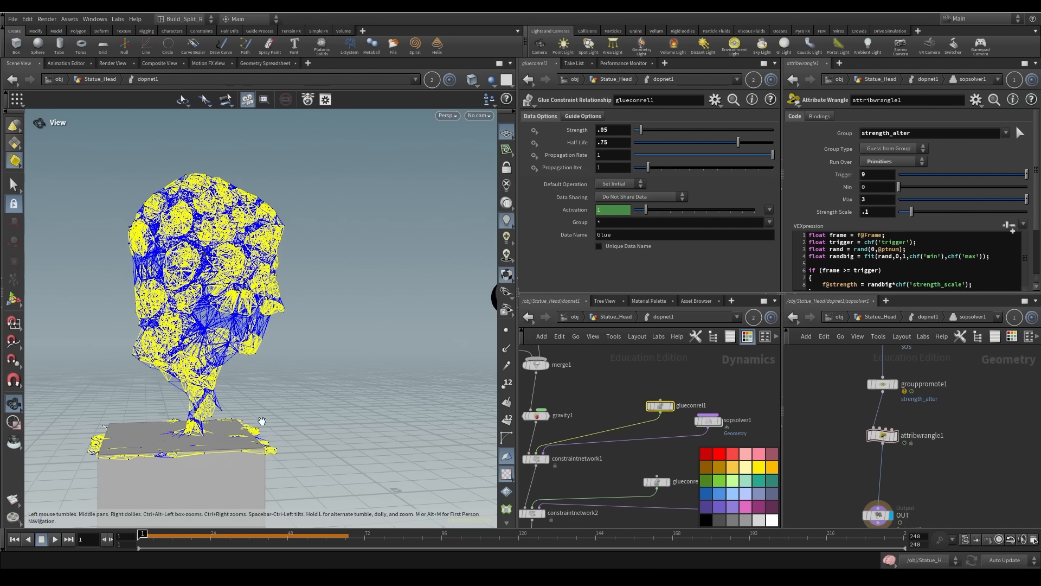
left_click(55, 539)
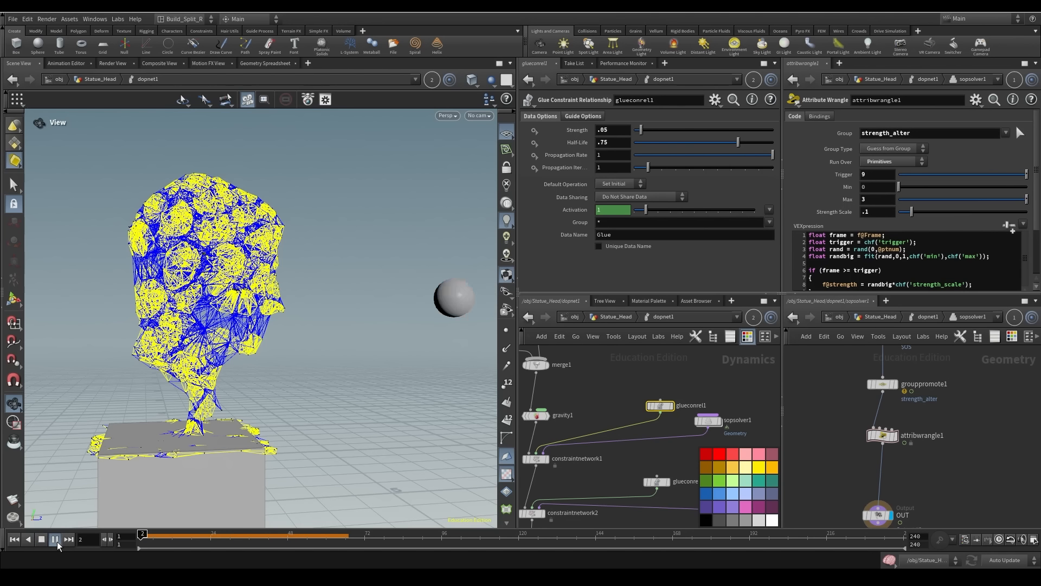
left_click(144, 539)
Select sphere1 in sopsolver1 and scrub to frame 27 to examine its animated uniform scale against the break
left_click(879, 431)
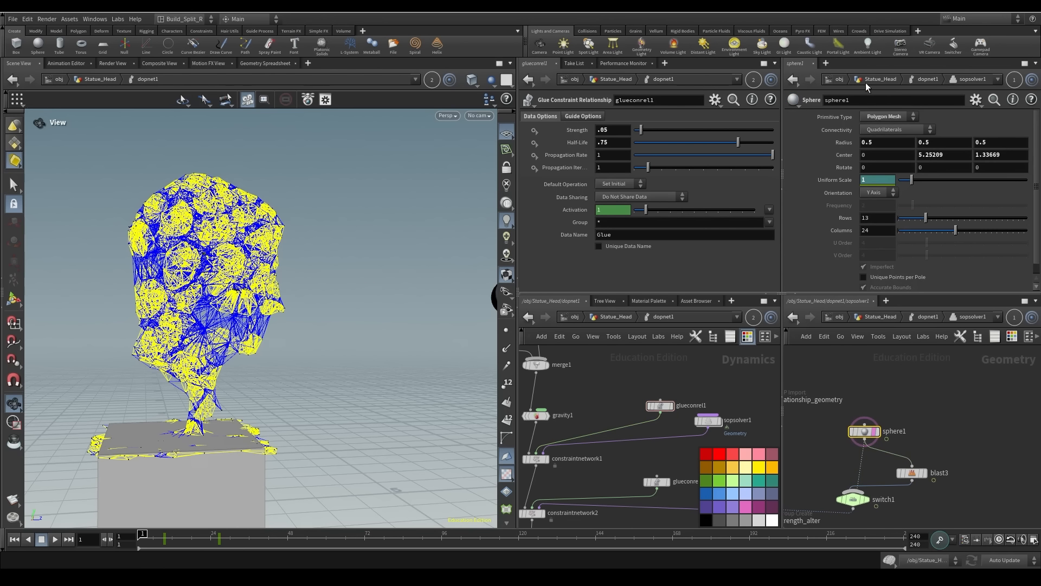
middle_click_drag(954, 470, 1006, 505)
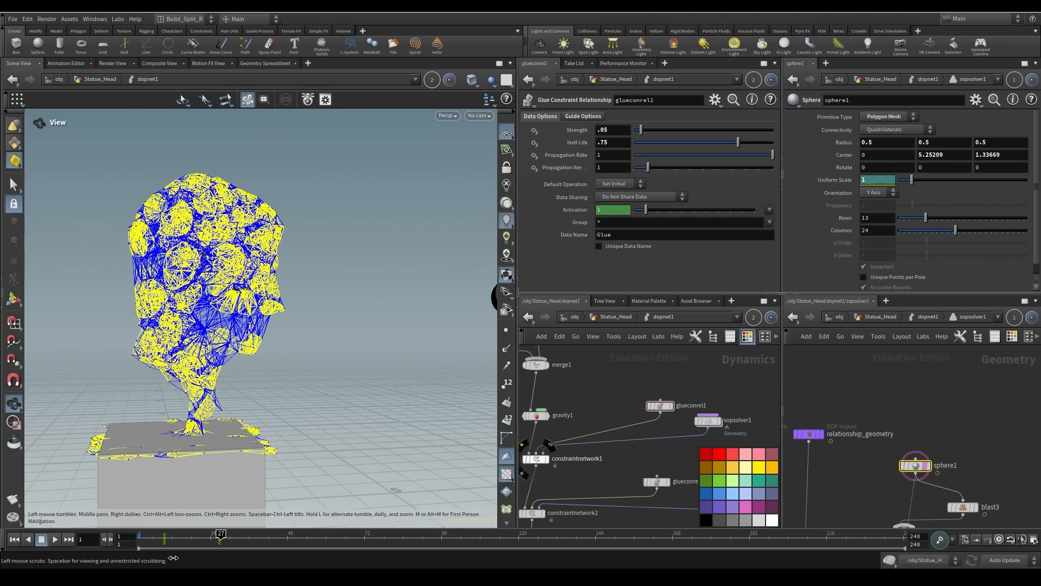
left_click(222, 544)
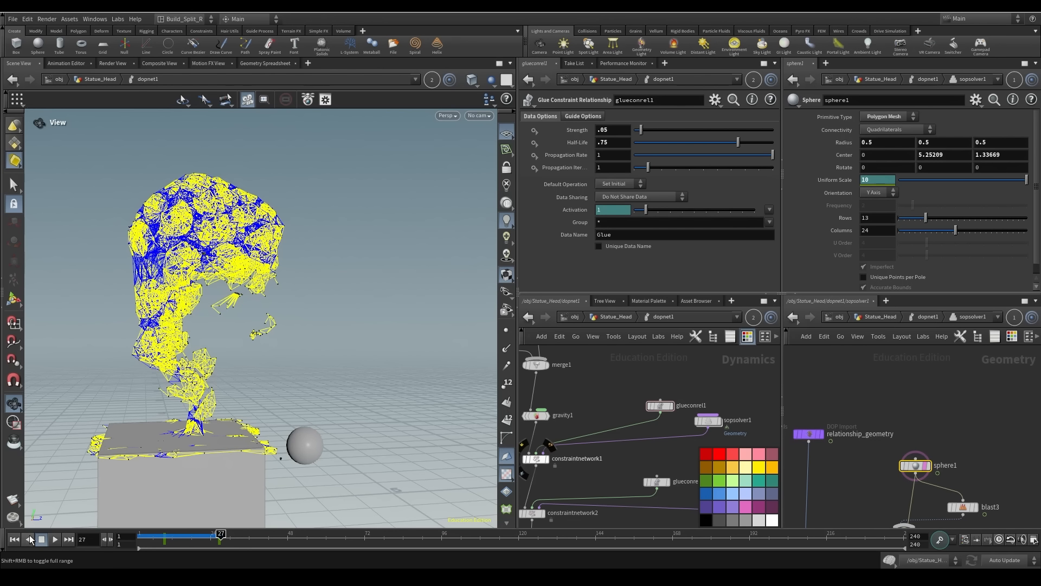
left_click(200, 544)
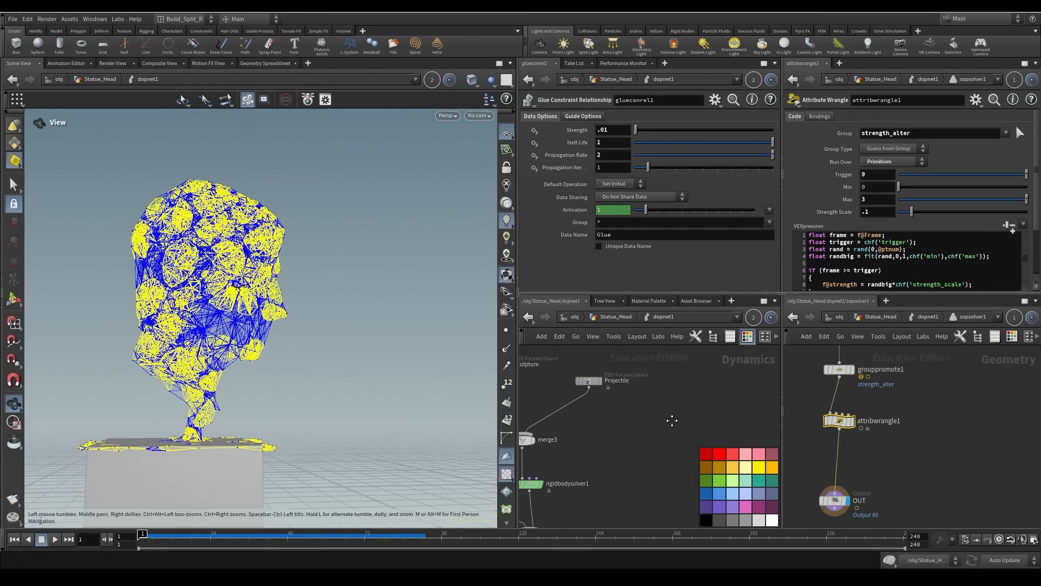
Set the Projectile's physical Density to 10000, play the simulation while checking the head's break, and rewind to frame 1
middle_click_drag(663, 409, 739, 403)
left_click(674, 440)
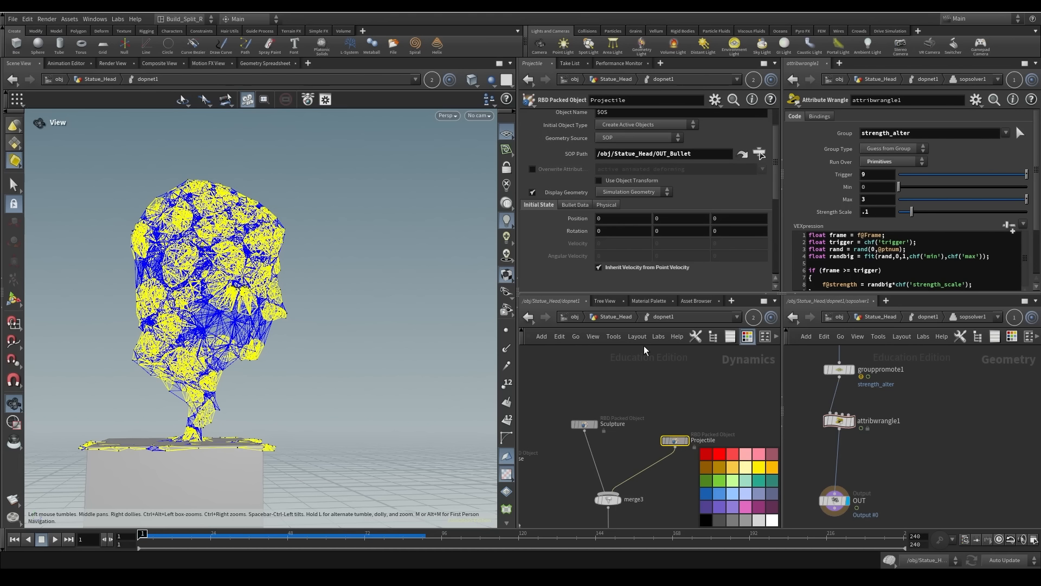
left_click(606, 204)
type("00")
key("BackSpace")
key("Return")
left_click(55, 539)
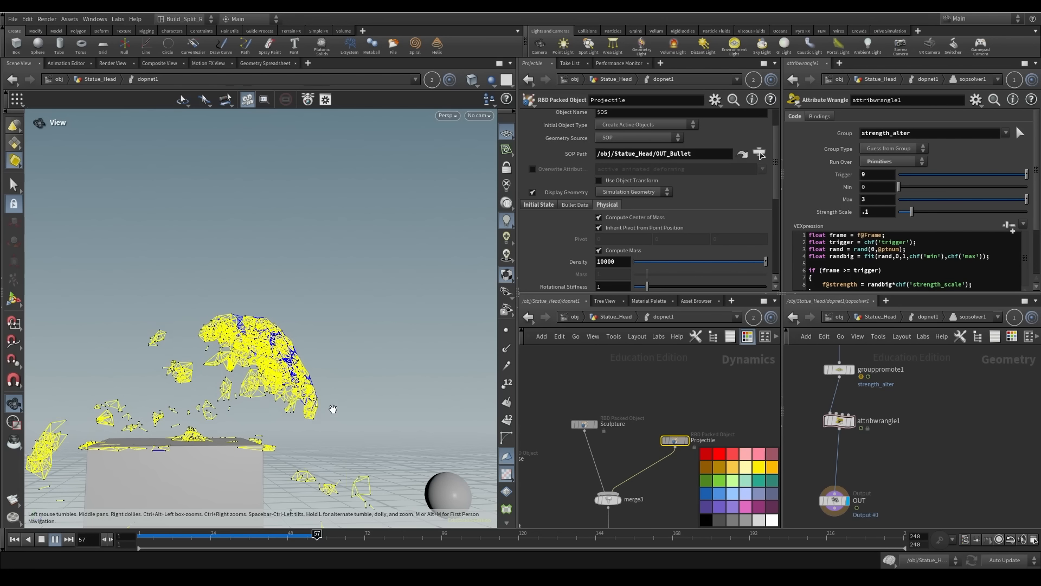
left_click_drag(325, 401, 244, 429)
left_click_drag(143, 537, 123, 536)
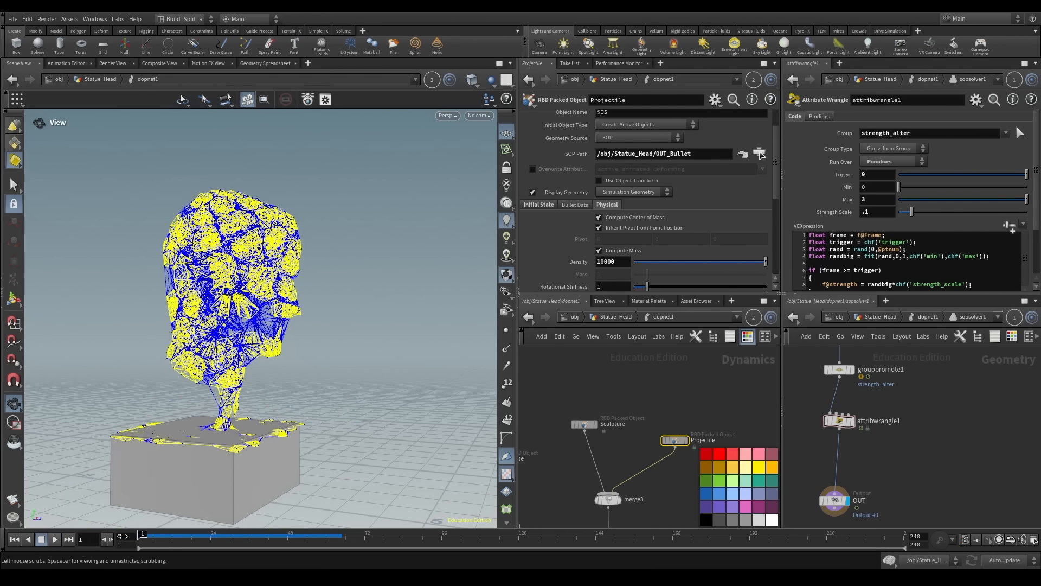
Play the simulation, rewind to frame 1, and open the strength_trigger wrangle inside sopsolver2
left_click(54, 539)
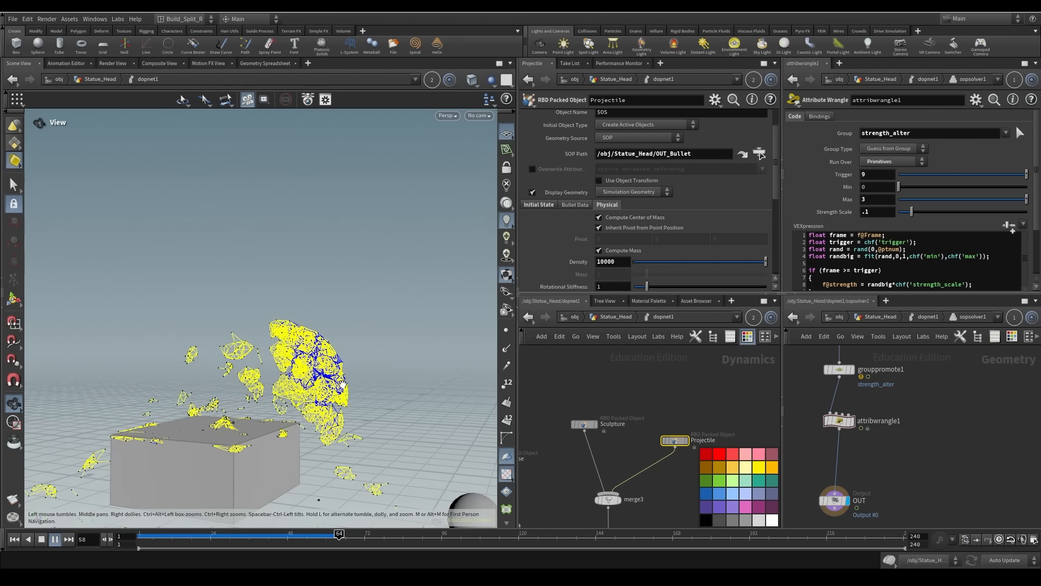
left_click(143, 537)
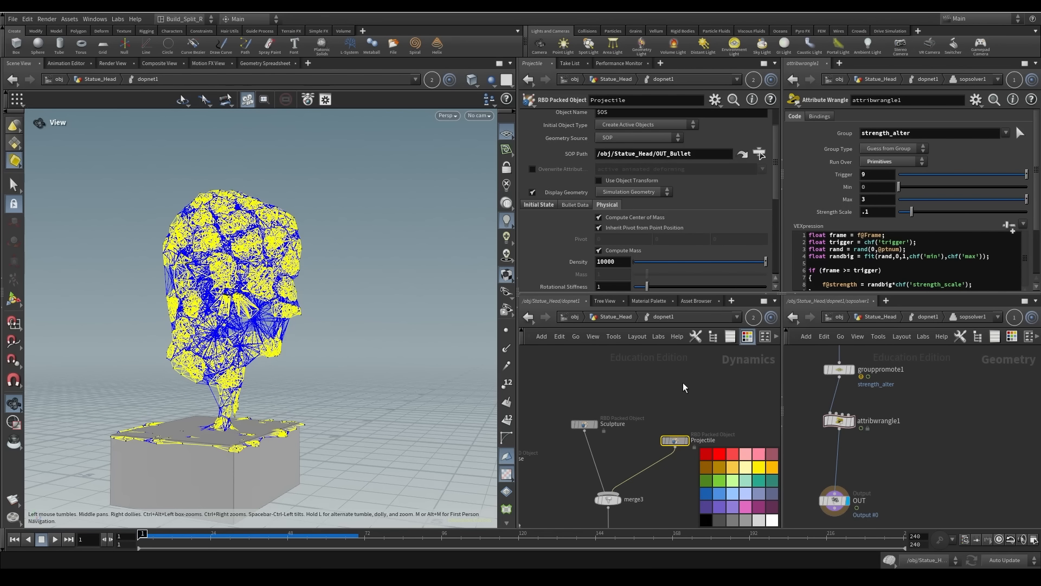
middle_click_drag(683, 384, 595, 344)
key("u")
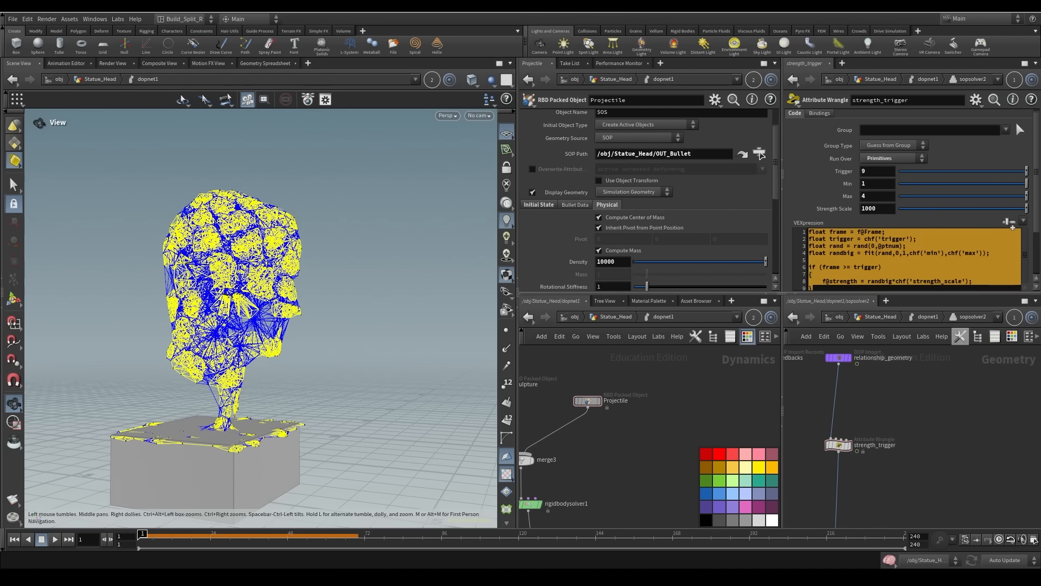
Play the simulation, rewind, set strength_trigger's Strength Scale to 200, and replay the head's break from another angle
left_click(54, 539)
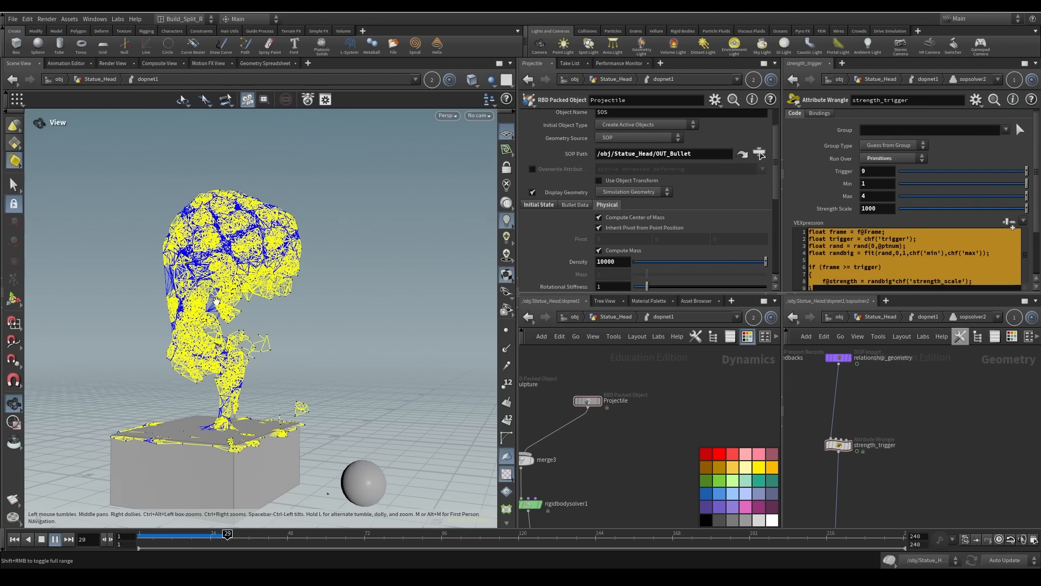
key("ctrl+Up")
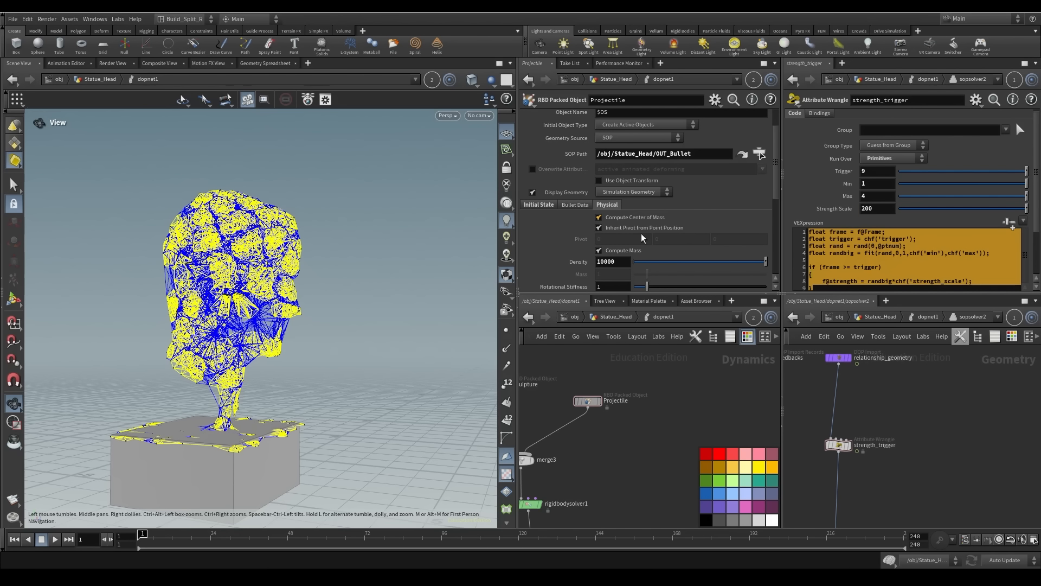
left_click(55, 539)
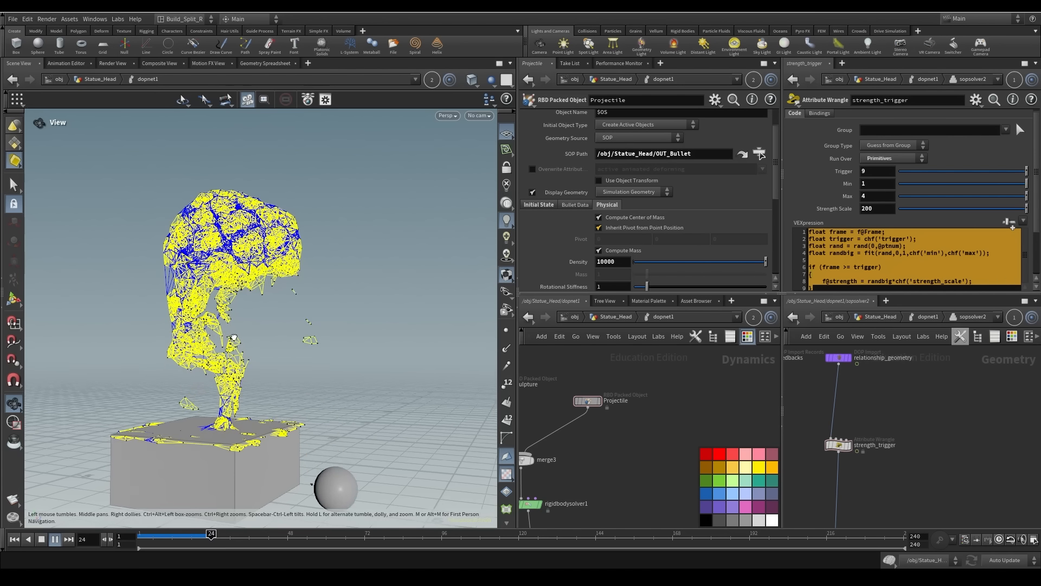
left_click_drag(190, 390, 238, 387)
Set strength_trigger's Strength Scale to 150 and rewind the simulation to frame 1
left_click_drag(881, 209, 699, 205)
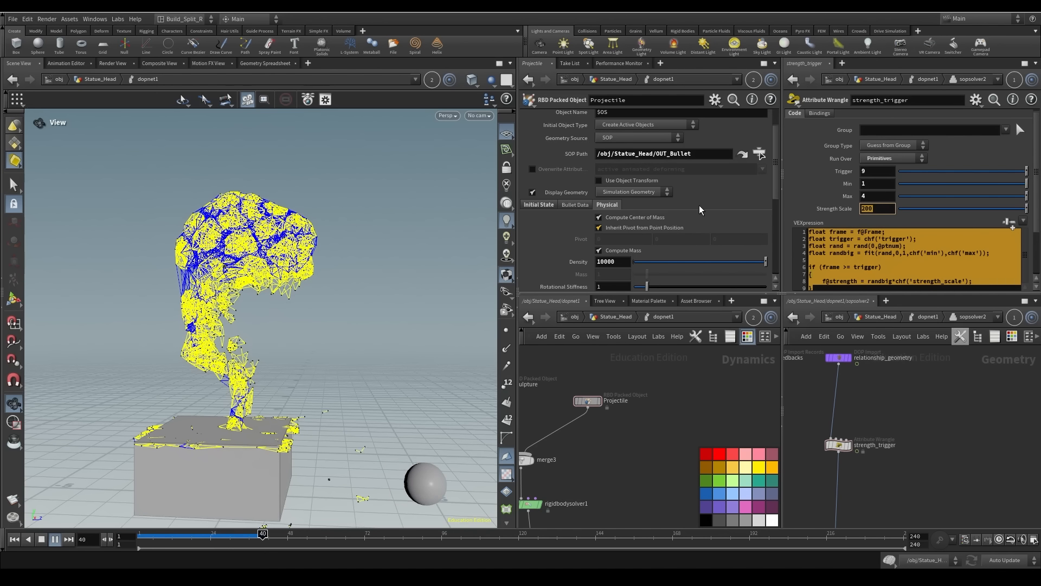
type("150")
key("Return")
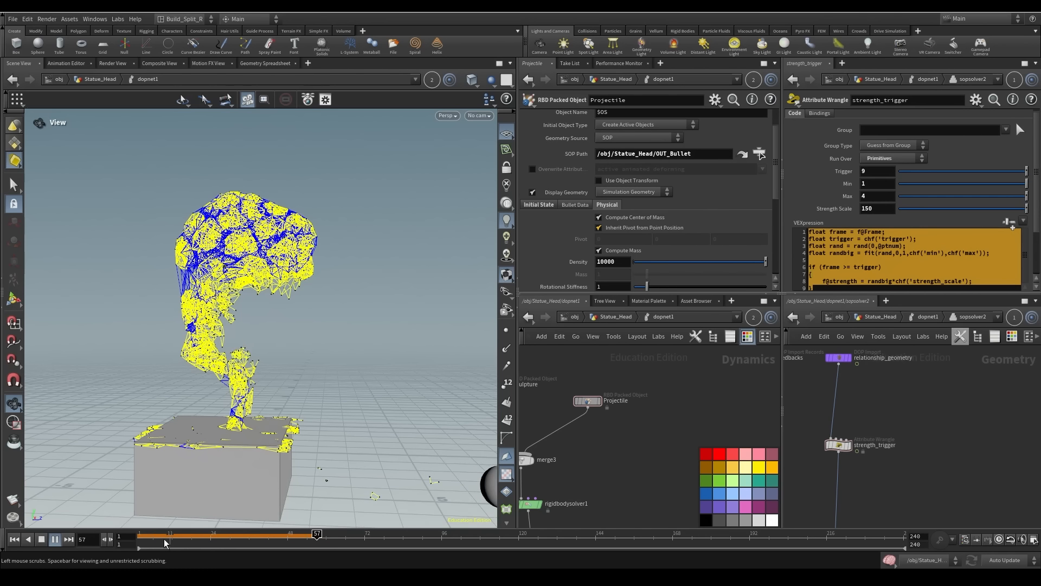
left_click(14, 539)
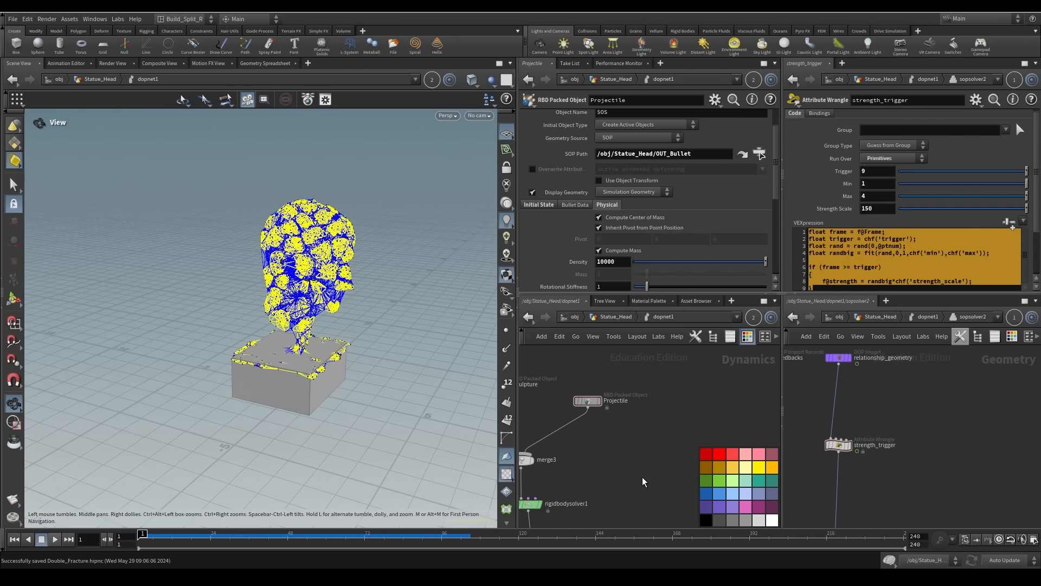
Return to the Statue_Head network, play the simulation while examining the shaded debris from above, and rewind to frame 1
key("u")
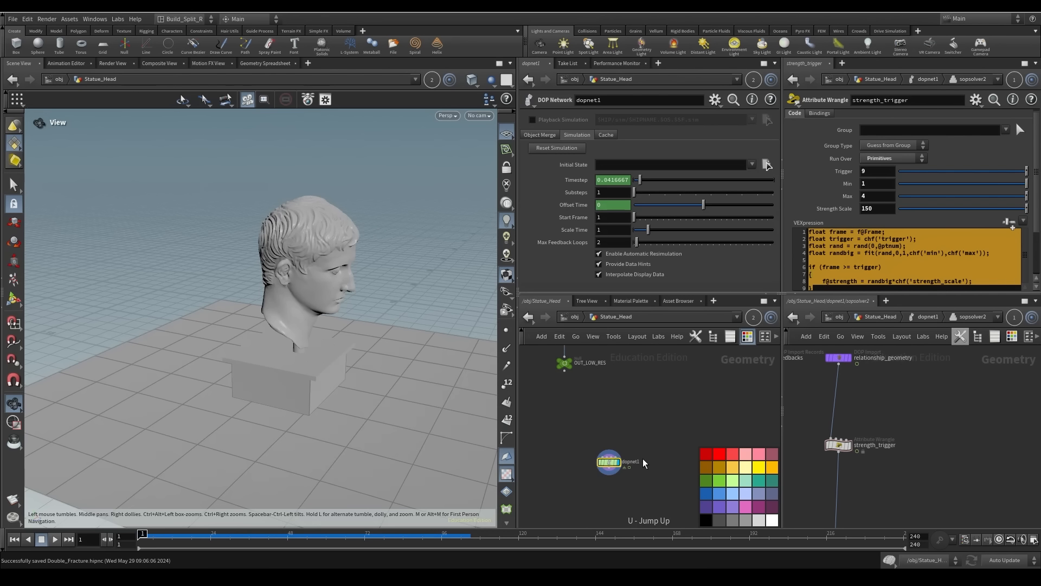
left_click(56, 539)
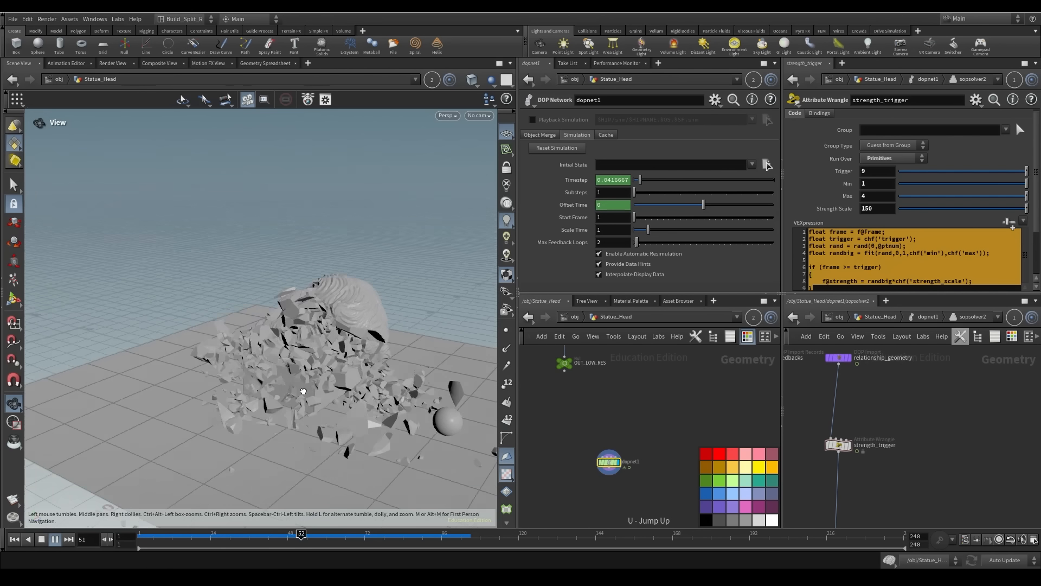
left_click_drag(303, 391, 266, 355)
left_click_drag(417, 395, 456, 447)
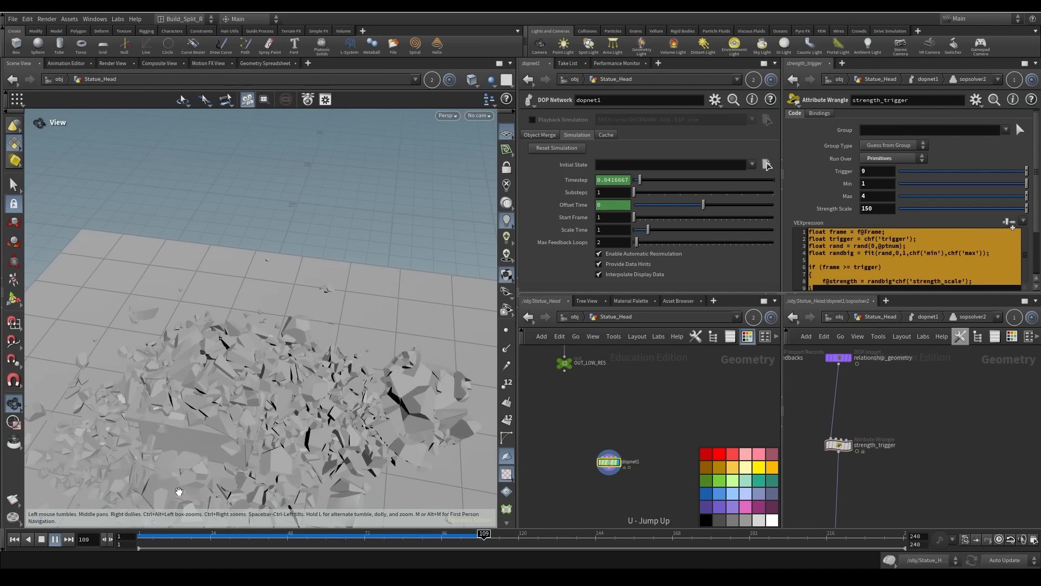
left_click(15, 539)
Add a Transform Pieces node beside dopnet1 in the Statue_Head network, wired to the upstream statue geometry
middle_click_drag(614, 440, 656, 511)
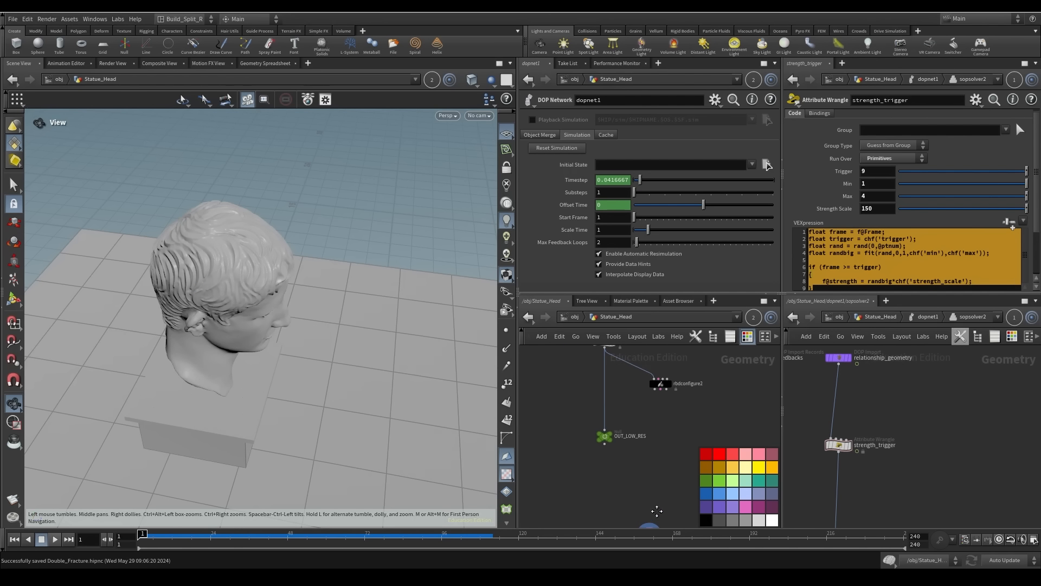
middle_click_drag(640, 404, 667, 530)
middle_click_drag(582, 450, 510, 266)
middle_click_drag(575, 422, 663, 562)
middle_click_drag(637, 363, 593, 530)
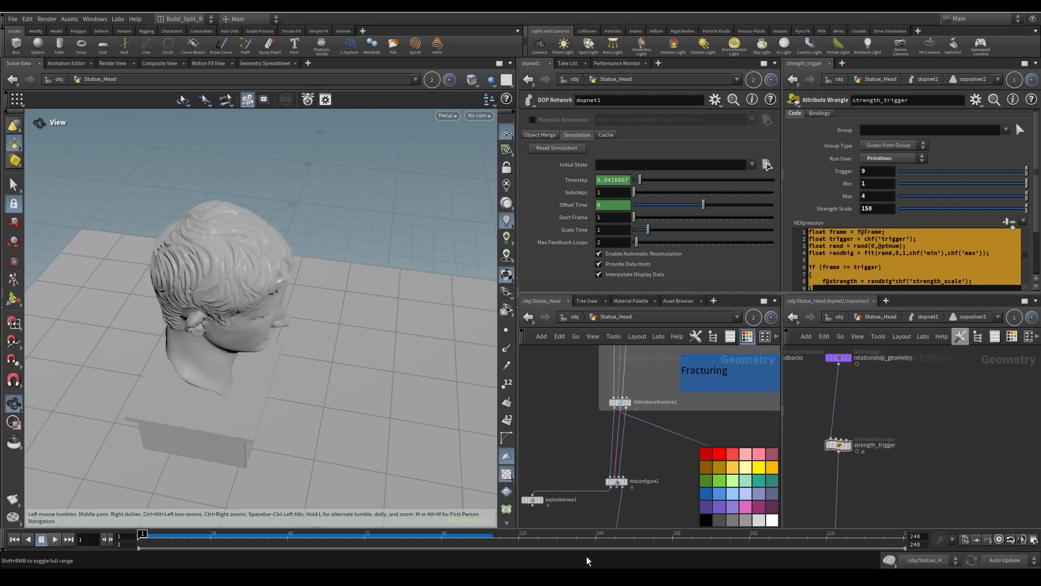
middle_click_drag(612, 490, 587, 477)
key("Tab")
type("transform")
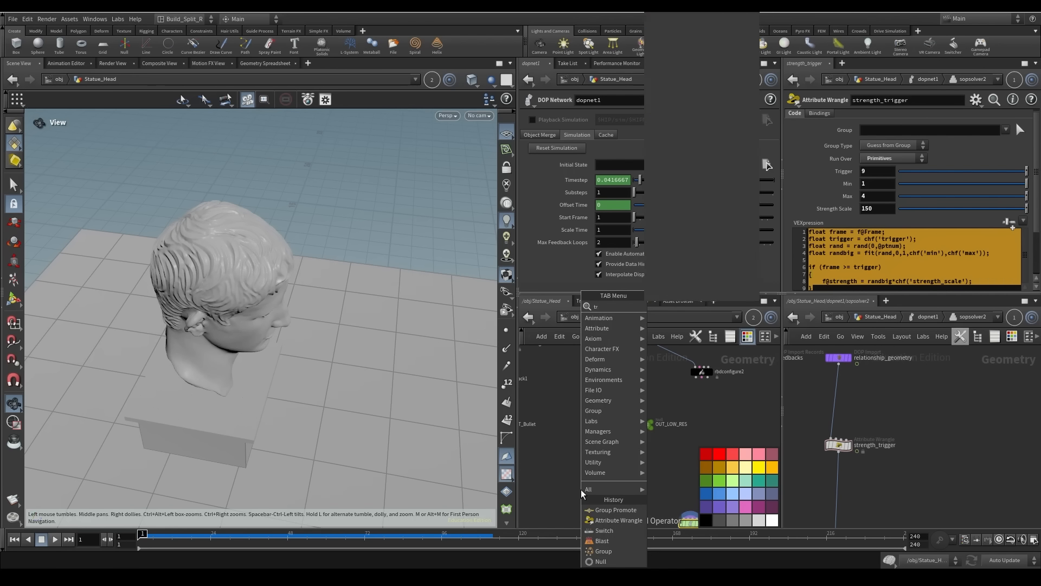
left_click(713, 327)
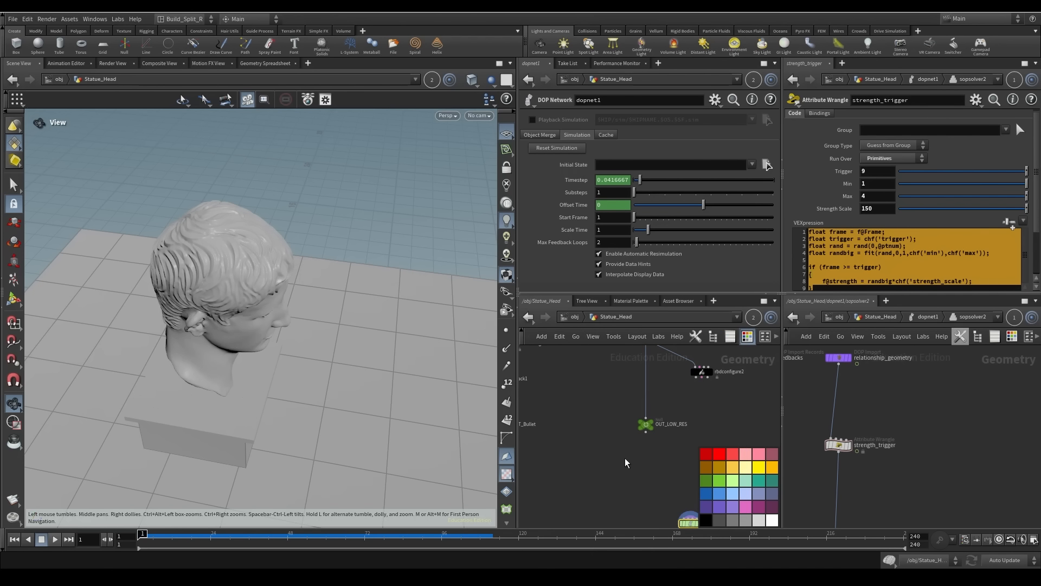
left_click(582, 487)
middle_click_drag(666, 481, 685, 380)
left_click_drag(600, 387, 626, 476)
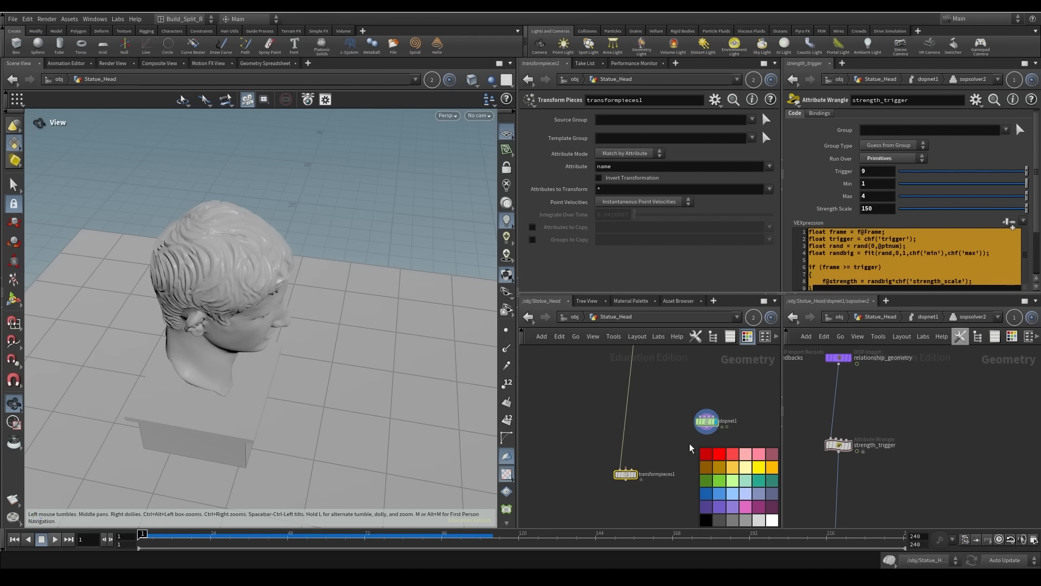
Connect dopnet1's output to the Transform Pieces node, display that node, and play the simulation on the statue
left_click(707, 433)
left_click(627, 469)
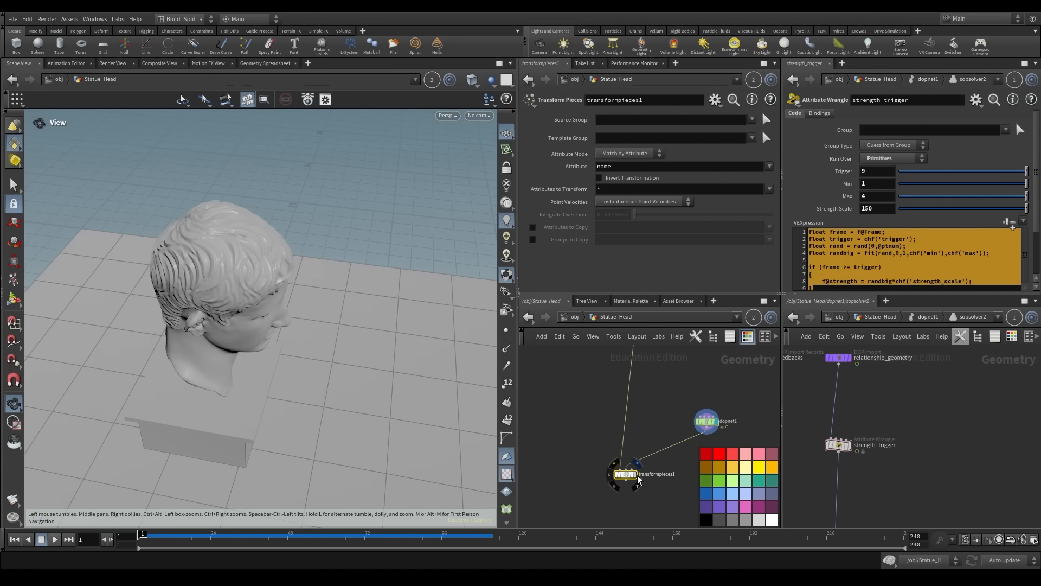
left_click_drag(300, 381, 260, 342)
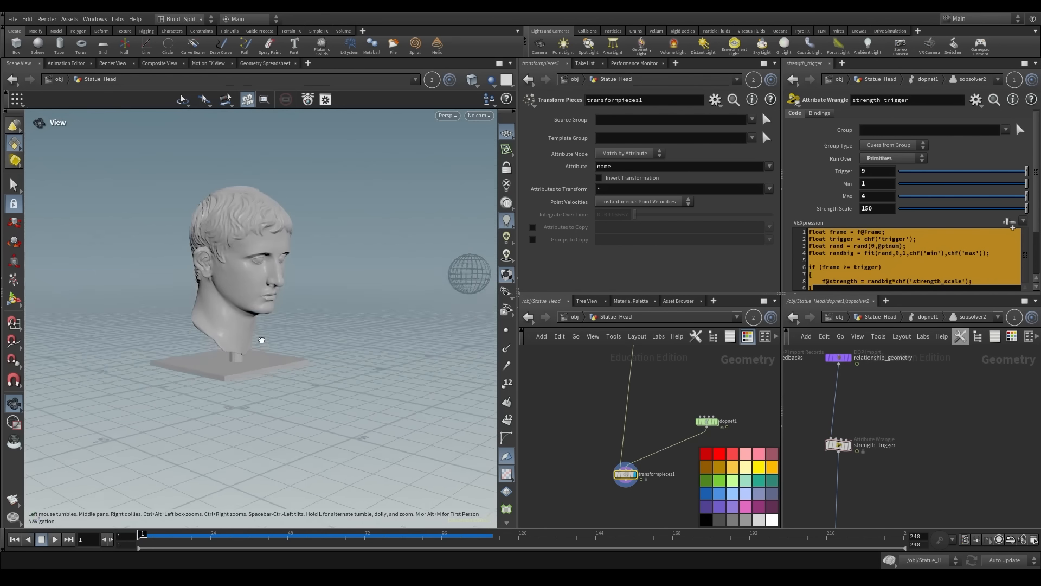
right_click_drag(261, 341, 282, 368)
left_click(55, 539)
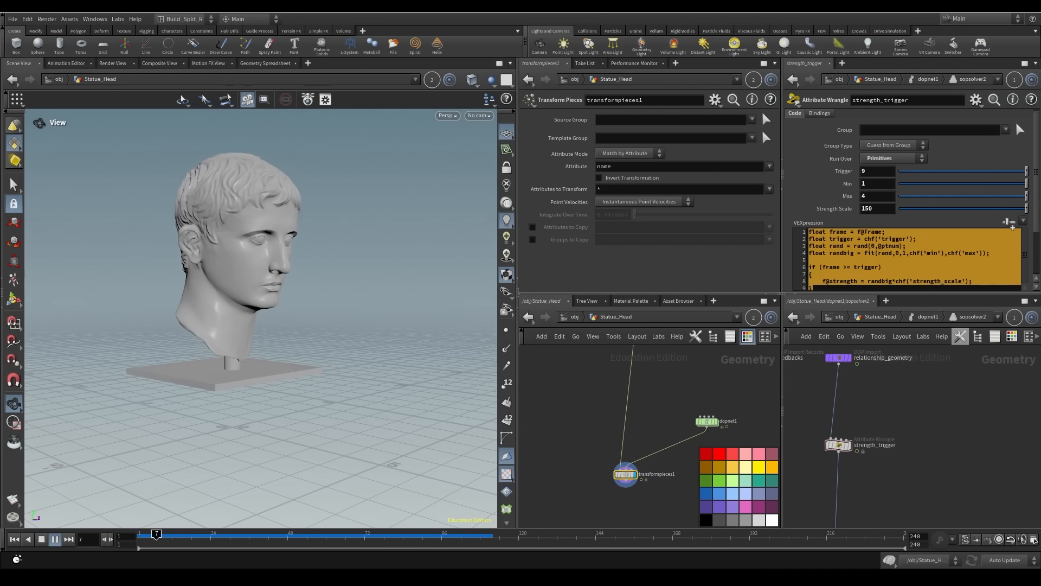